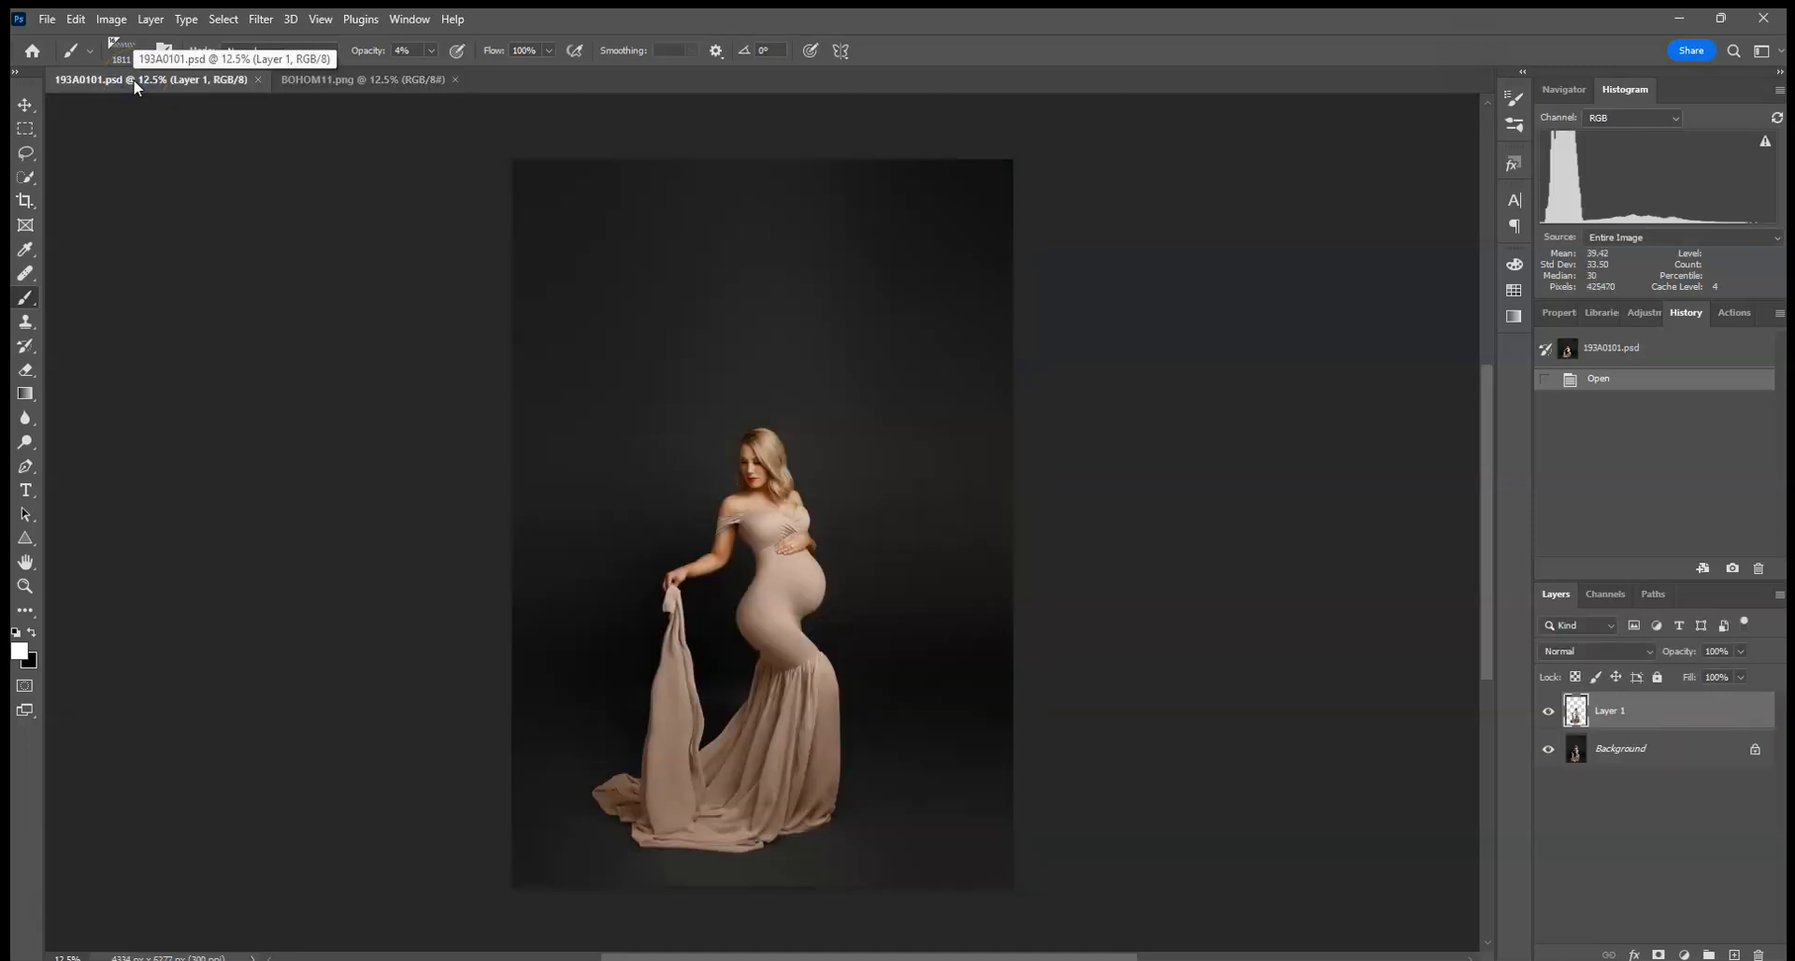
- Copy the full canvas of the woman cutout layer in 193A0101.psd and paste it into BOHOM11.png
{"action": "left_click", "coordinate": [303, 79]}
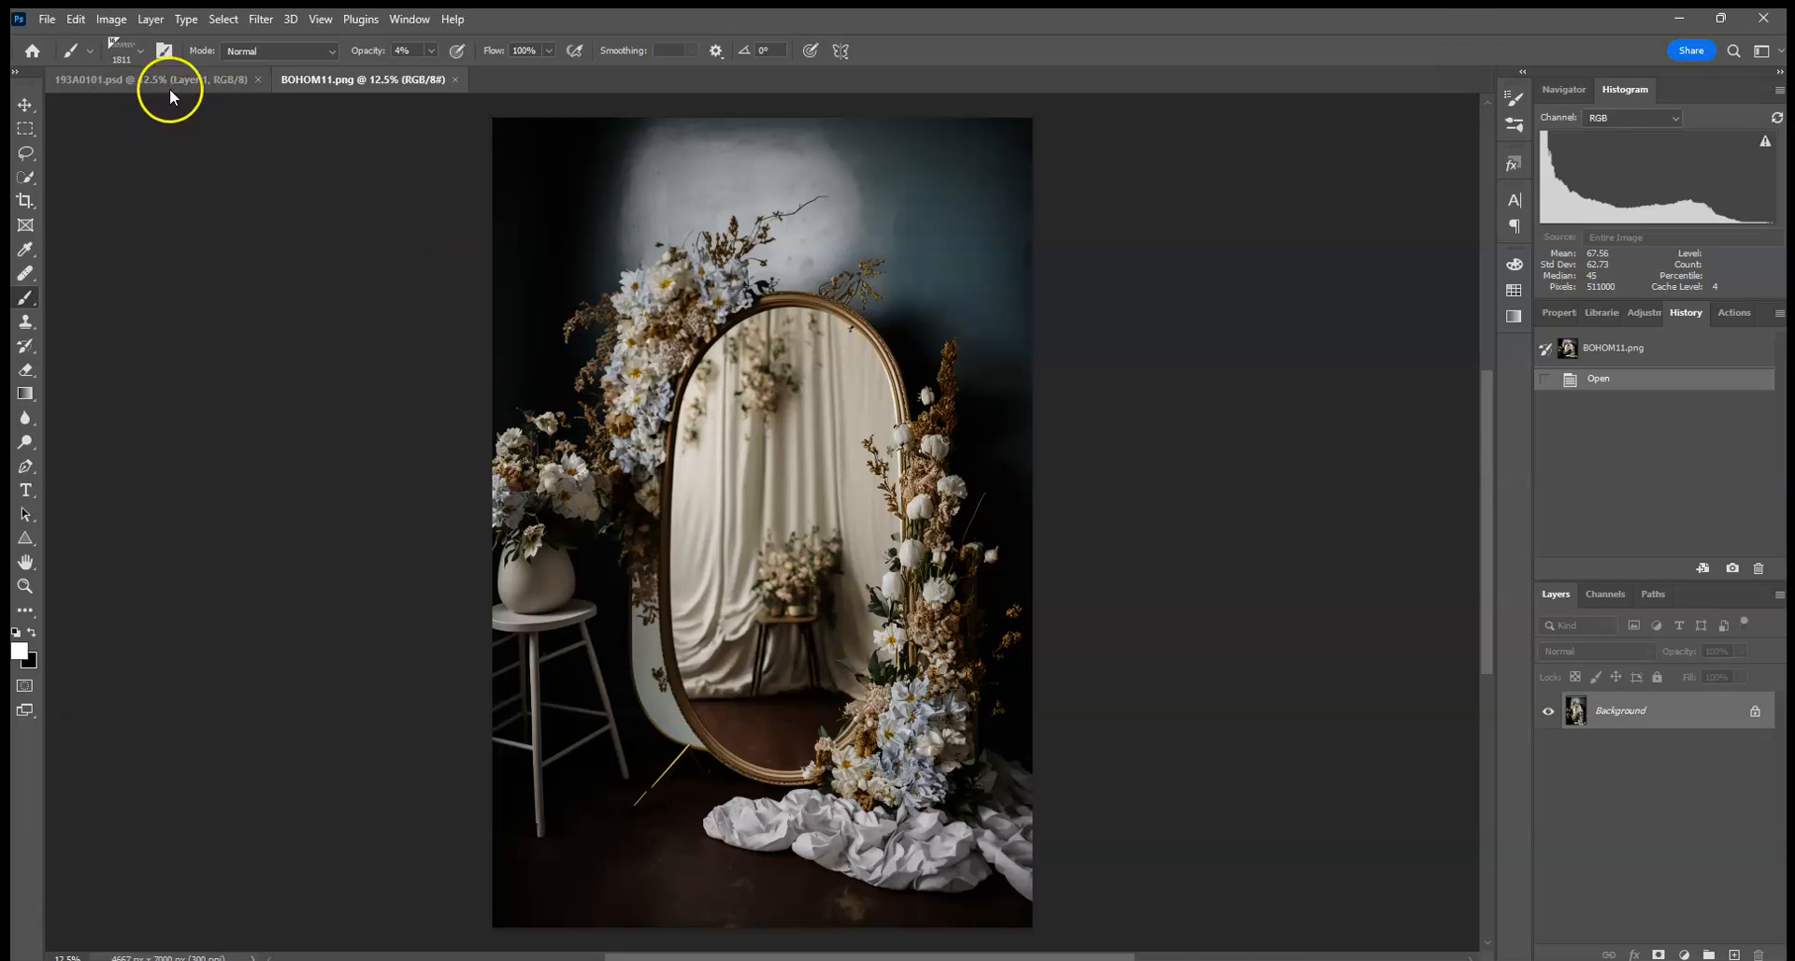
{"action": "left_click", "coordinate": [138, 80]}
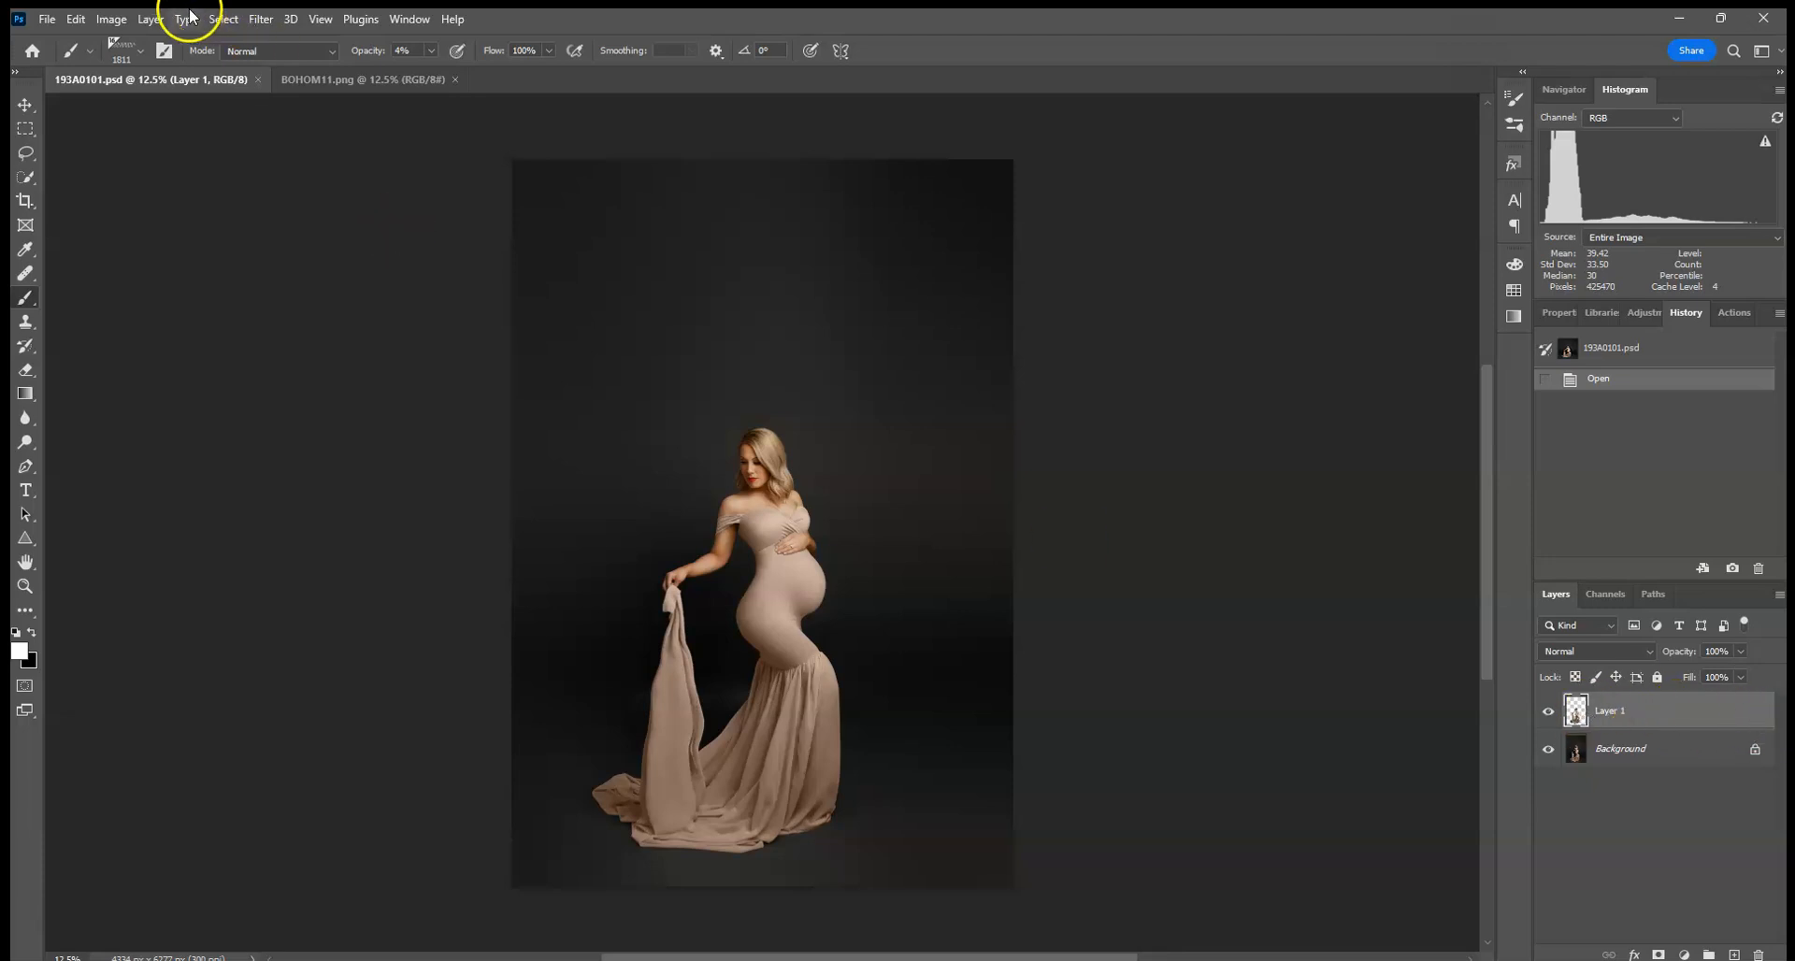
{"action": "left_click", "coordinate": [221, 18]}
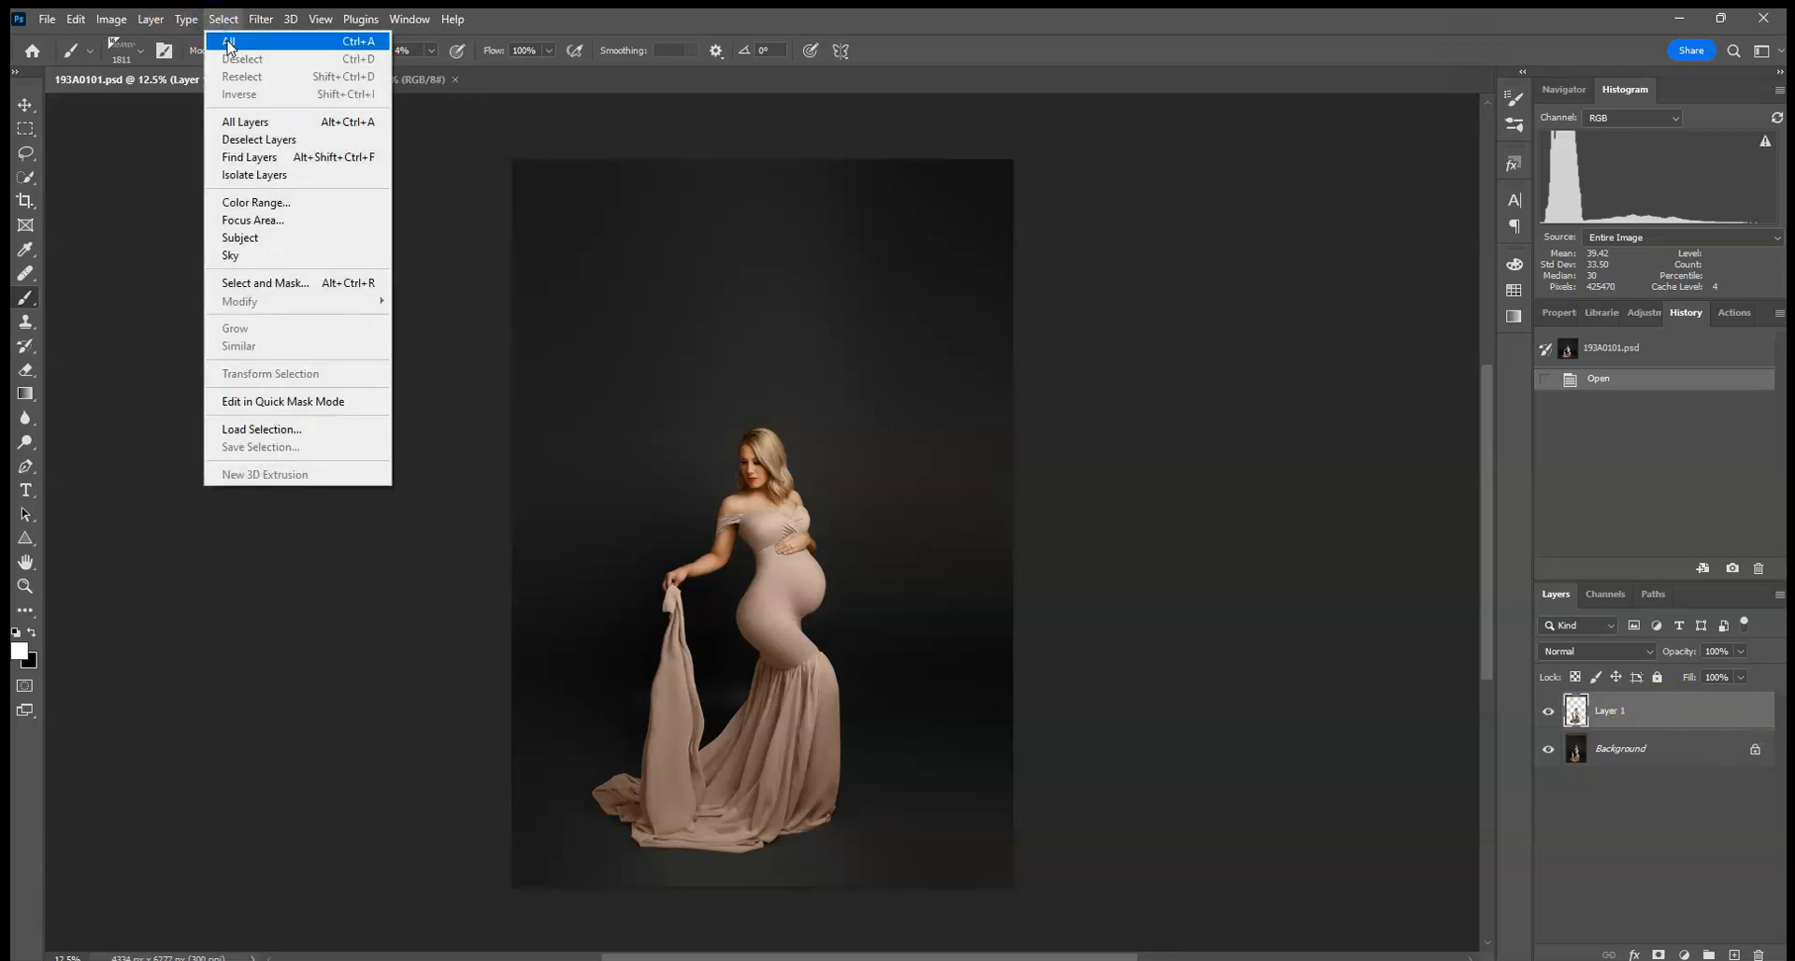
{"action": "left_click", "coordinate": [229, 42]}
{"action": "left_click", "coordinate": [75, 19]}
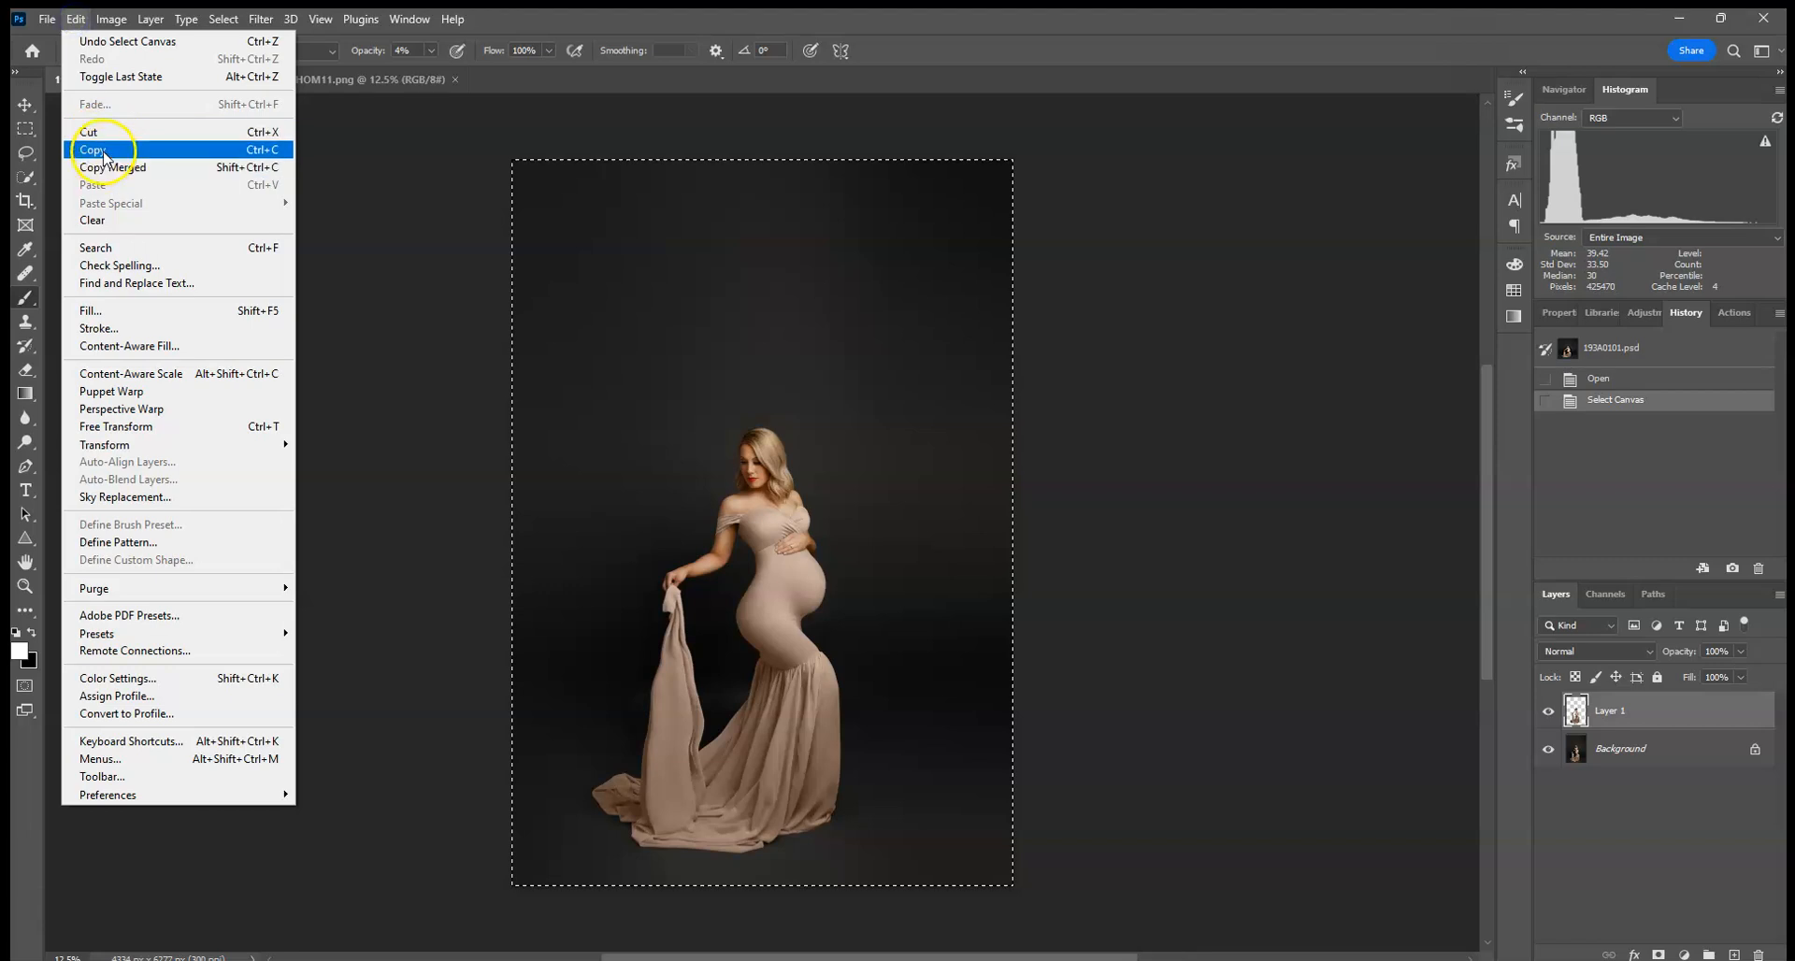
{"action": "left_click", "coordinate": [104, 156]}
{"action": "left_click", "coordinate": [374, 79]}
{"action": "left_click", "coordinate": [79, 19]}
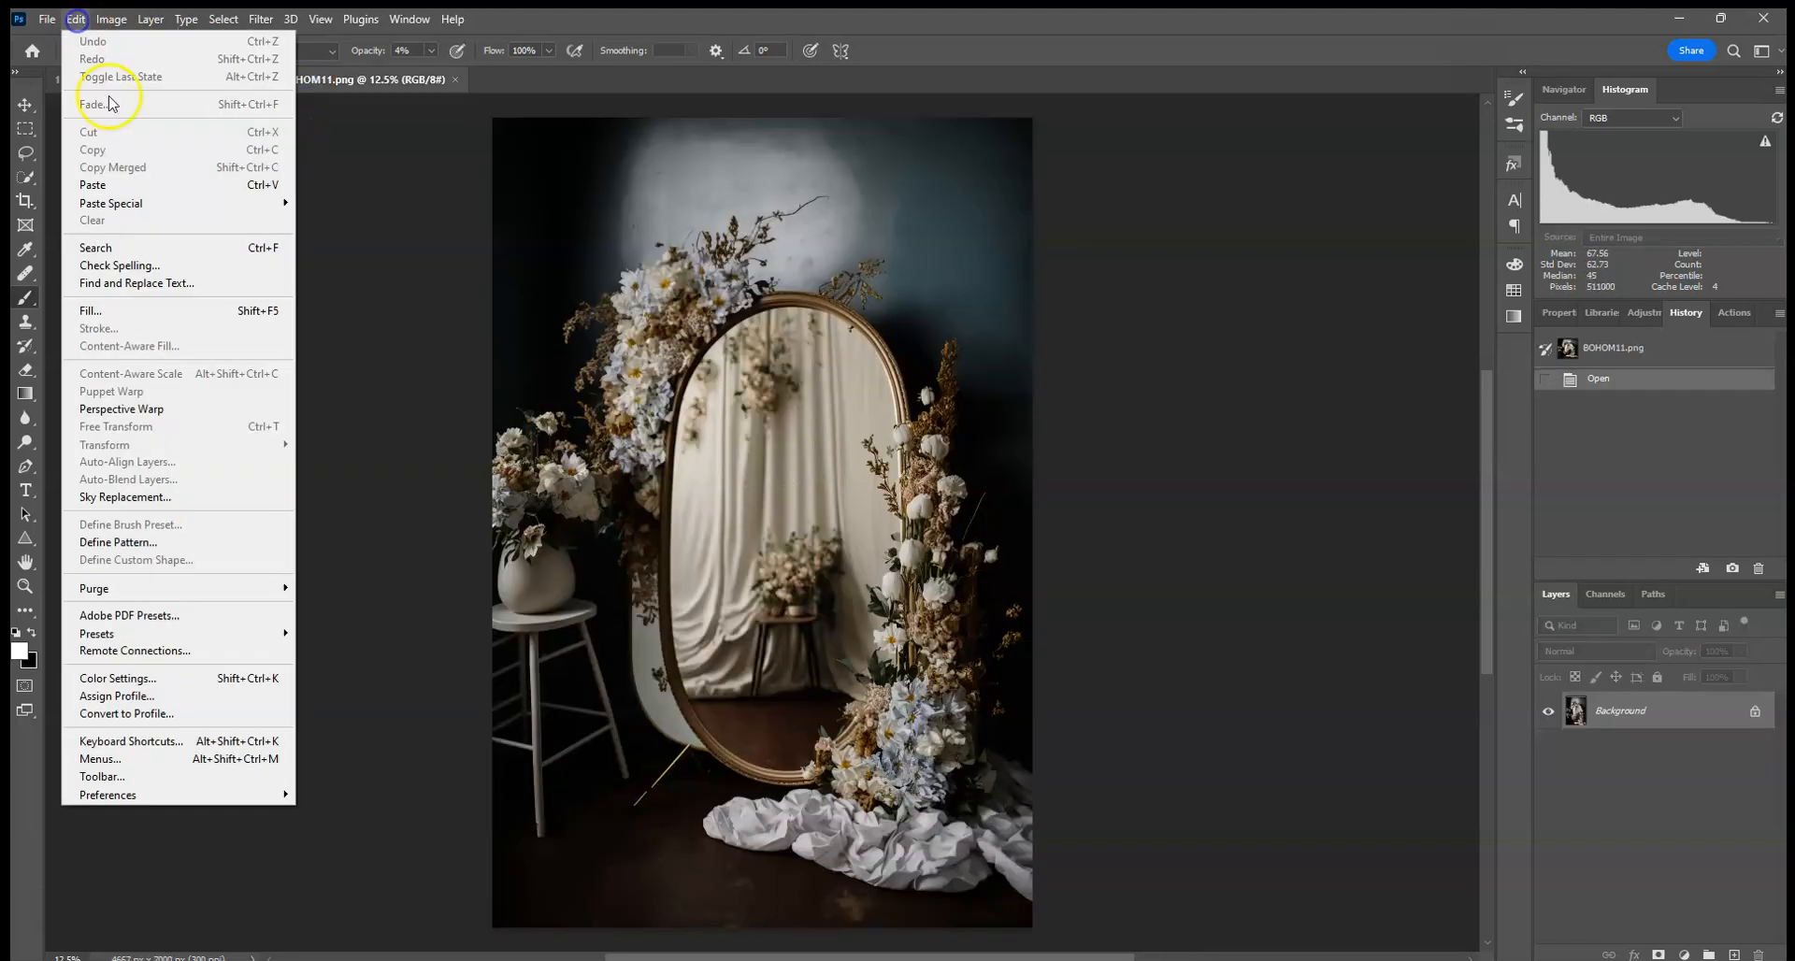
{"action": "left_click", "coordinate": [93, 185]}
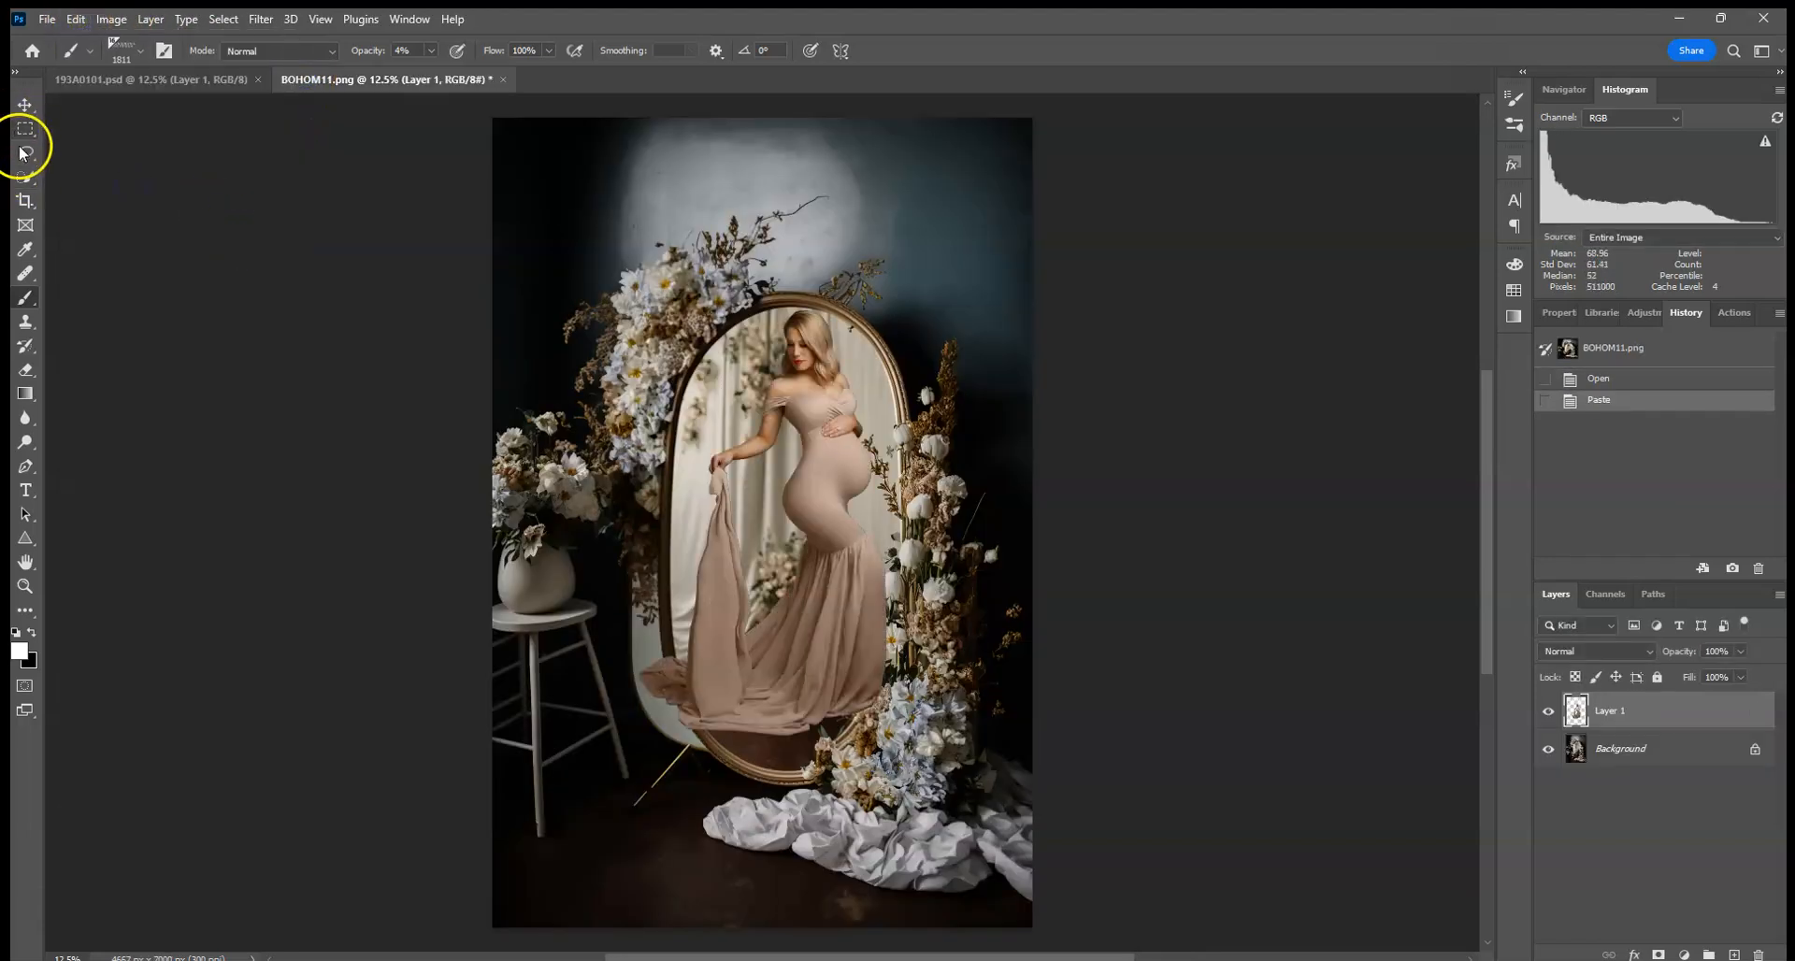
- Scale the pasted woman proportionally to about 136% and move her down in front of the mirror
{"action": "left_click", "coordinate": [25, 104]}
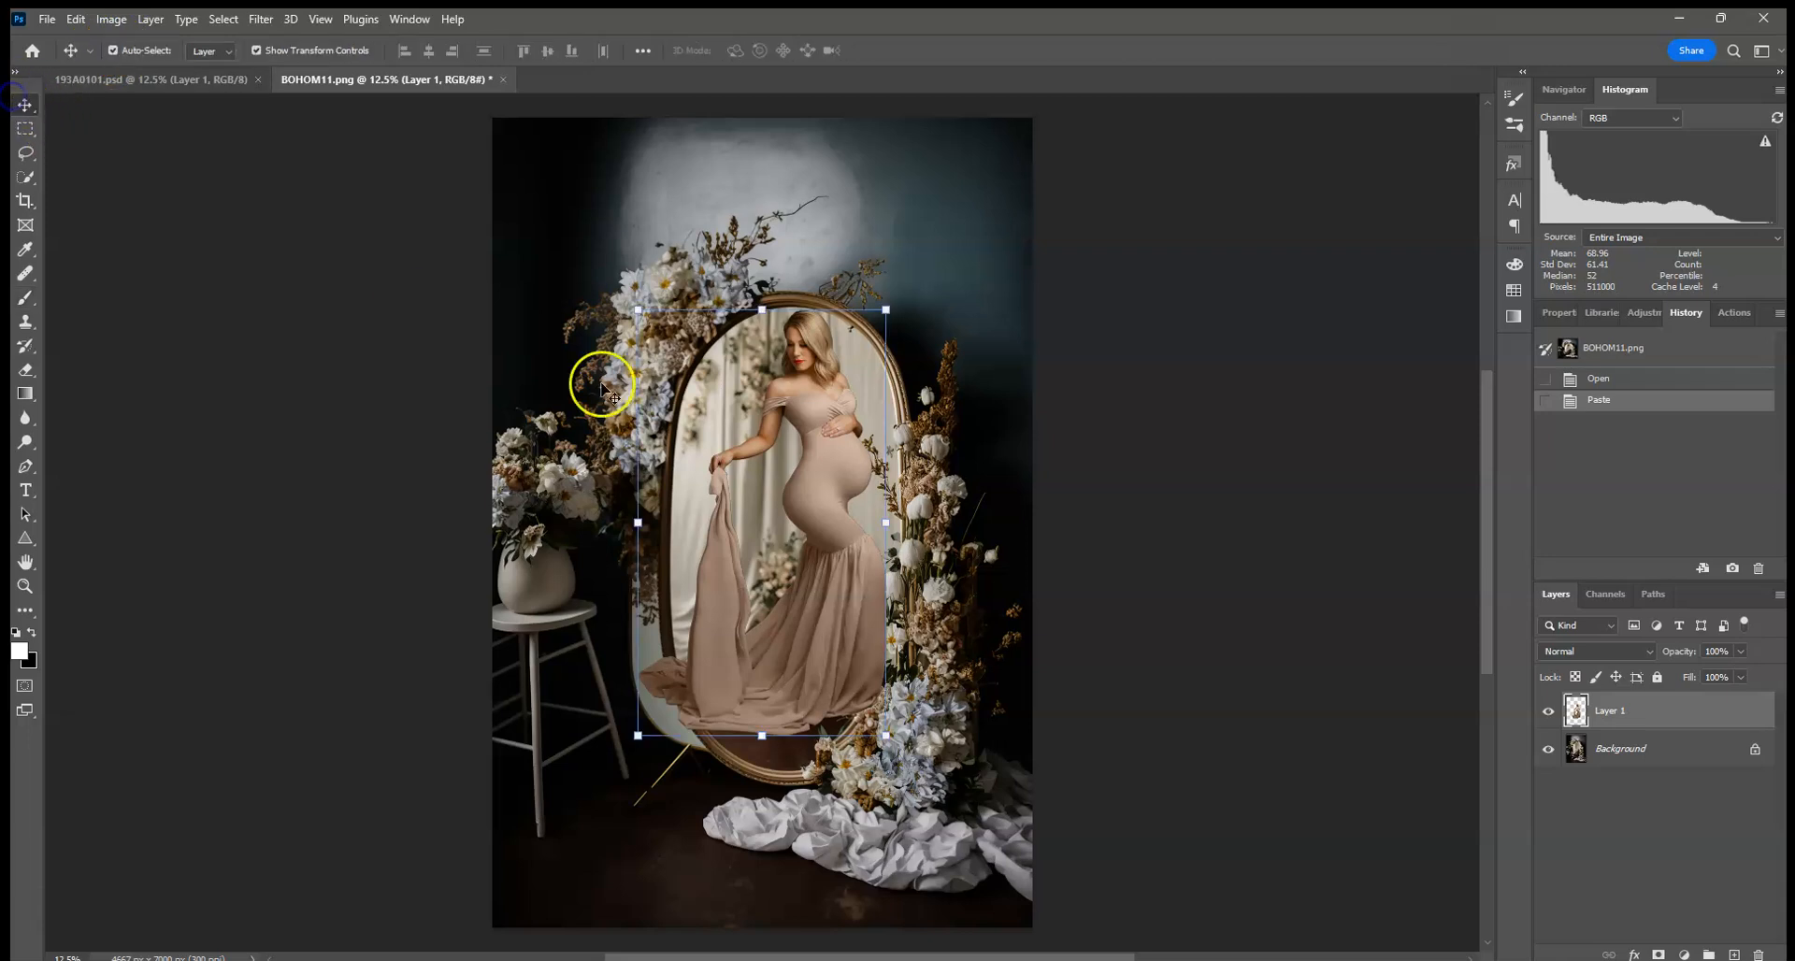
{"action": "left_click", "coordinate": [884, 306]}
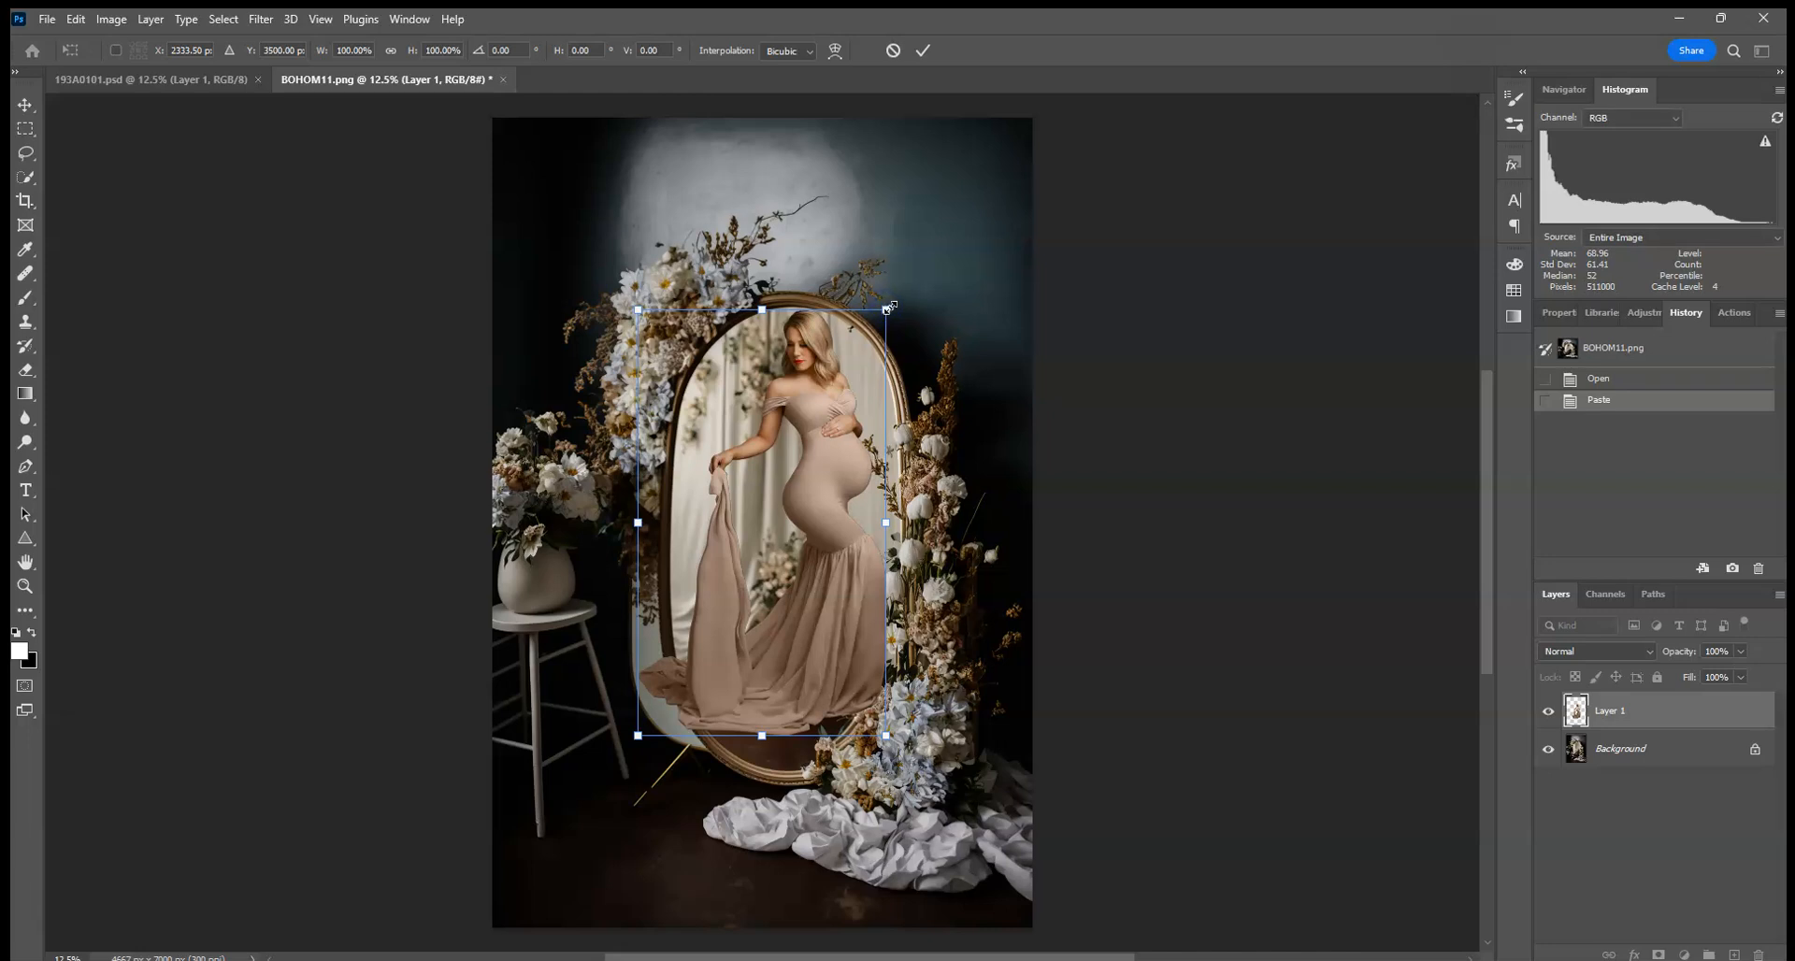
{"action": "left_click", "coordinate": [390, 51]}
{"action": "left_click_drag", "start_coordinate": [894, 304], "coordinate": [1019, 175]}
{"action": "left_click_drag", "start_coordinate": [854, 284], "coordinate": [737, 550]}
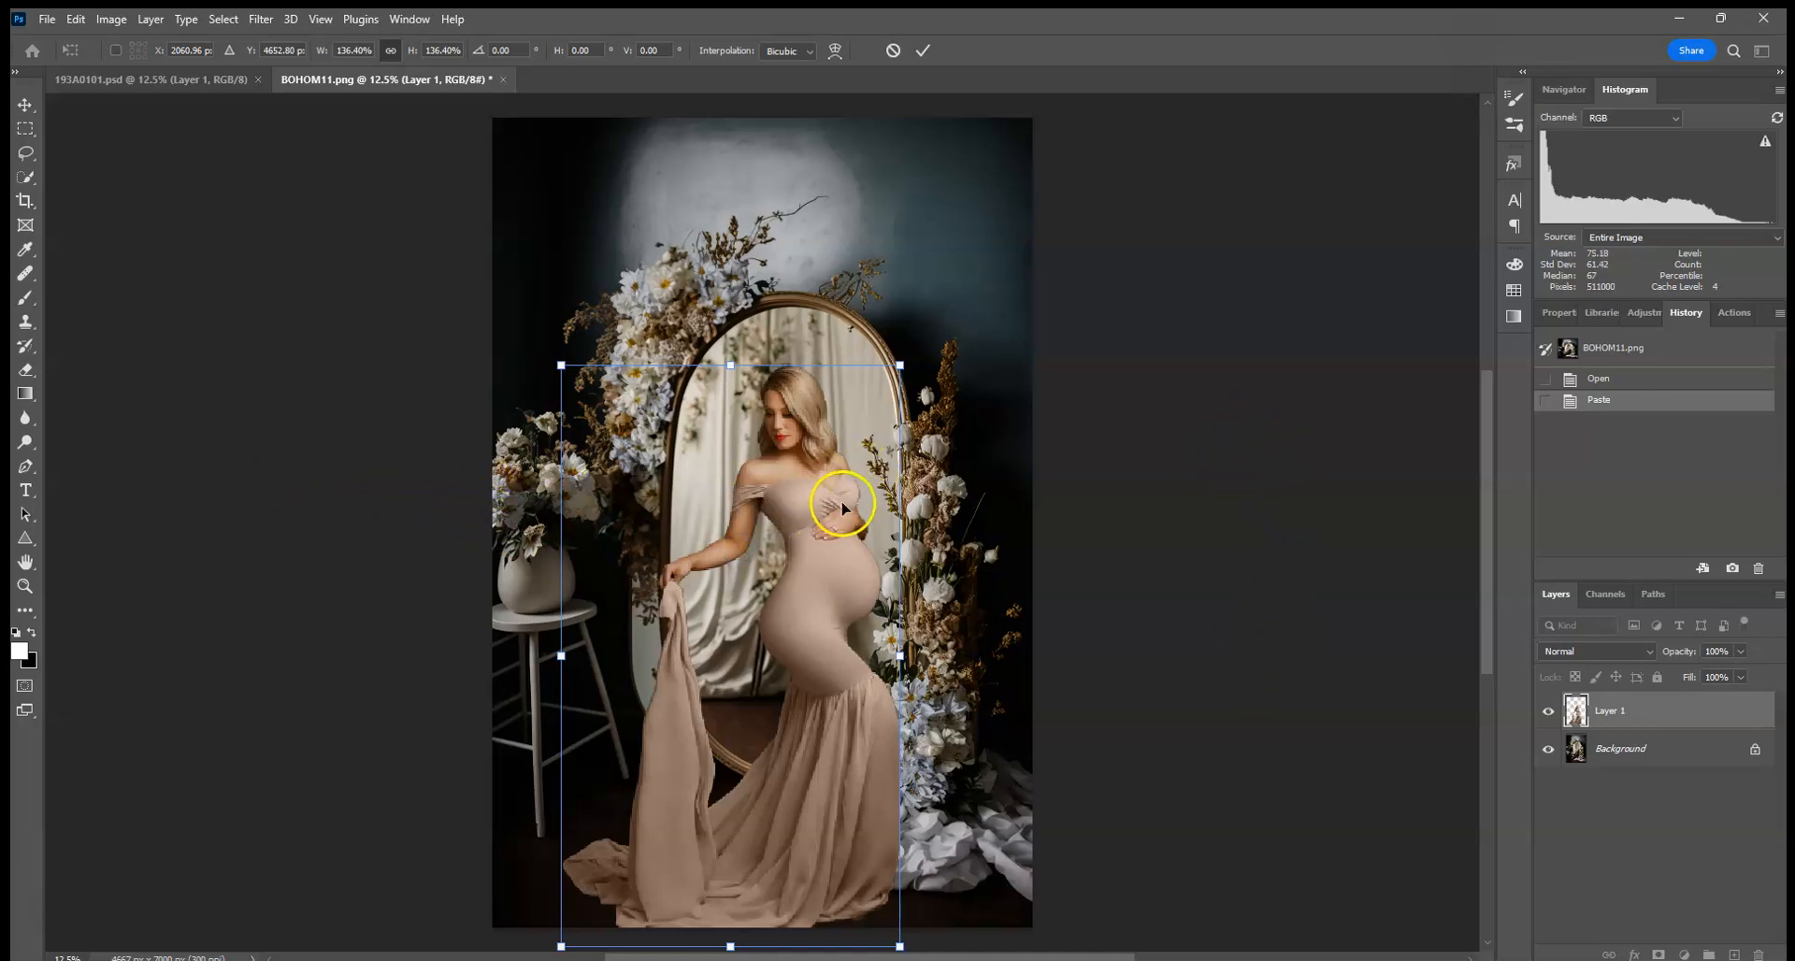
- Flip the woman horizontally, scale her to about 142% over the mirror's lower part, and apply the transform
{"action": "right_click", "coordinate": [731, 494]}
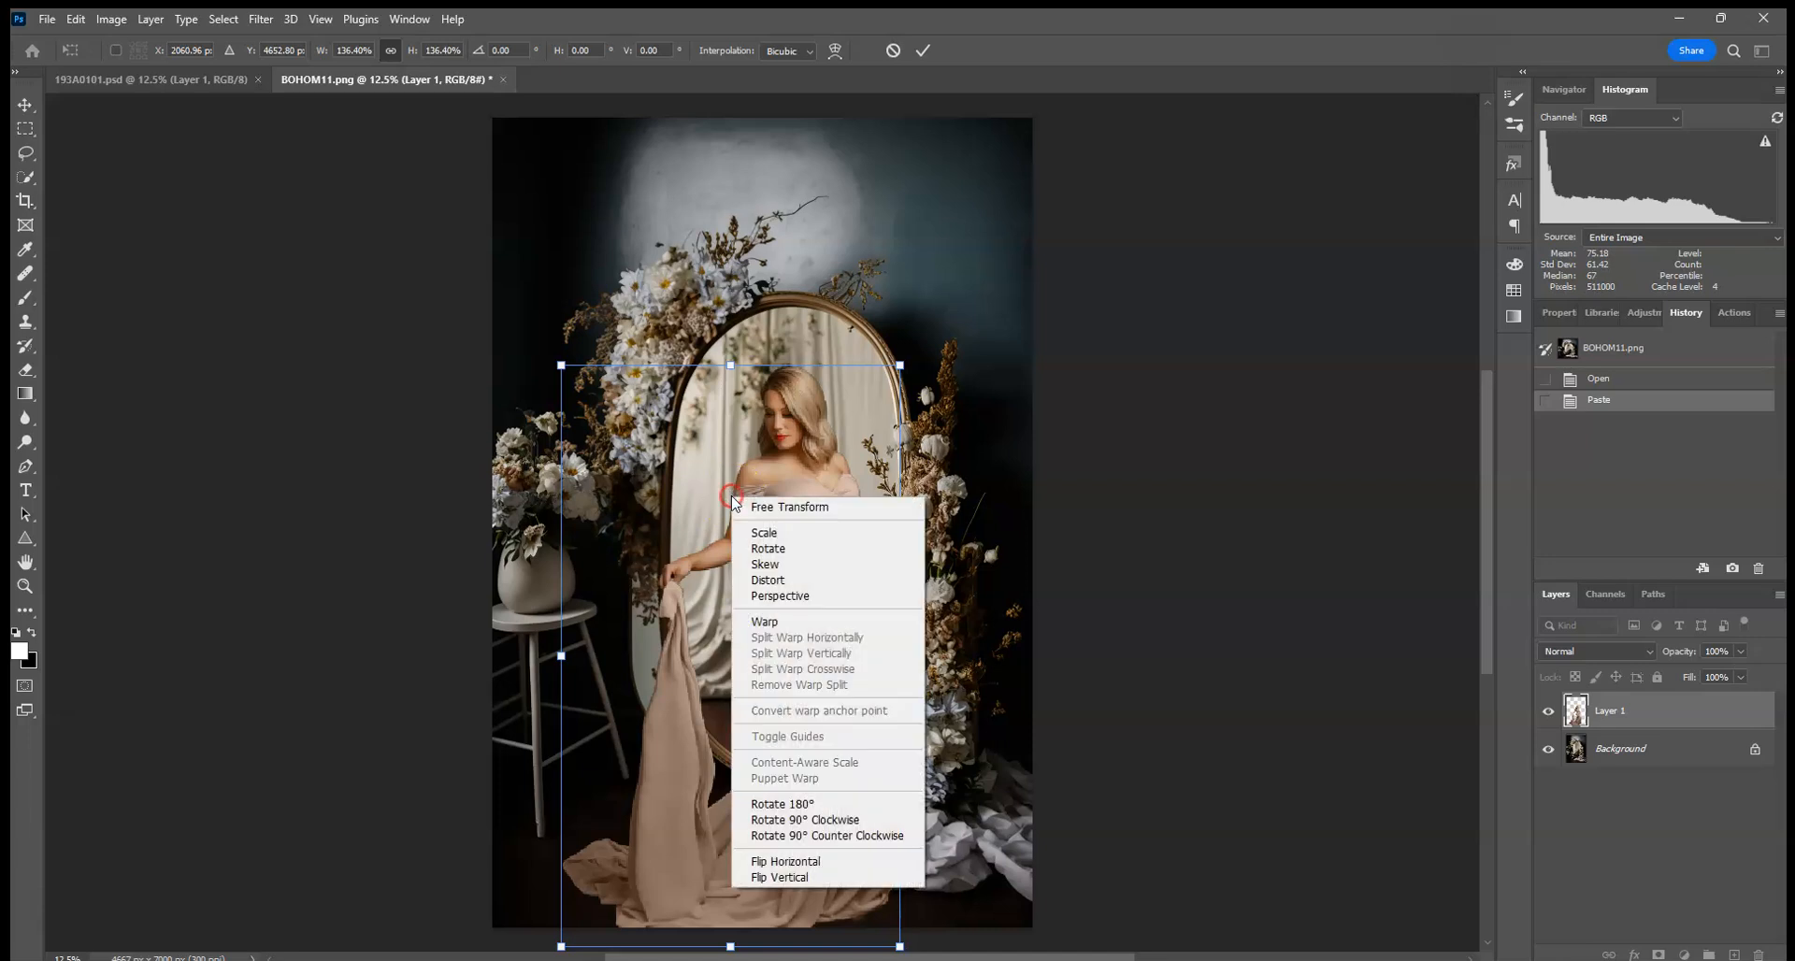
{"action": "left_click", "coordinate": [795, 861]}
{"action": "left_click_drag", "start_coordinate": [561, 365], "coordinate": [572, 383]}
{"action": "left_click_drag", "start_coordinate": [713, 476], "coordinate": [763, 453]}
{"action": "left_click_drag", "start_coordinate": [948, 365], "coordinate": [974, 338]}
{"action": "left_click_drag", "start_coordinate": [806, 433], "coordinate": [806, 453]}
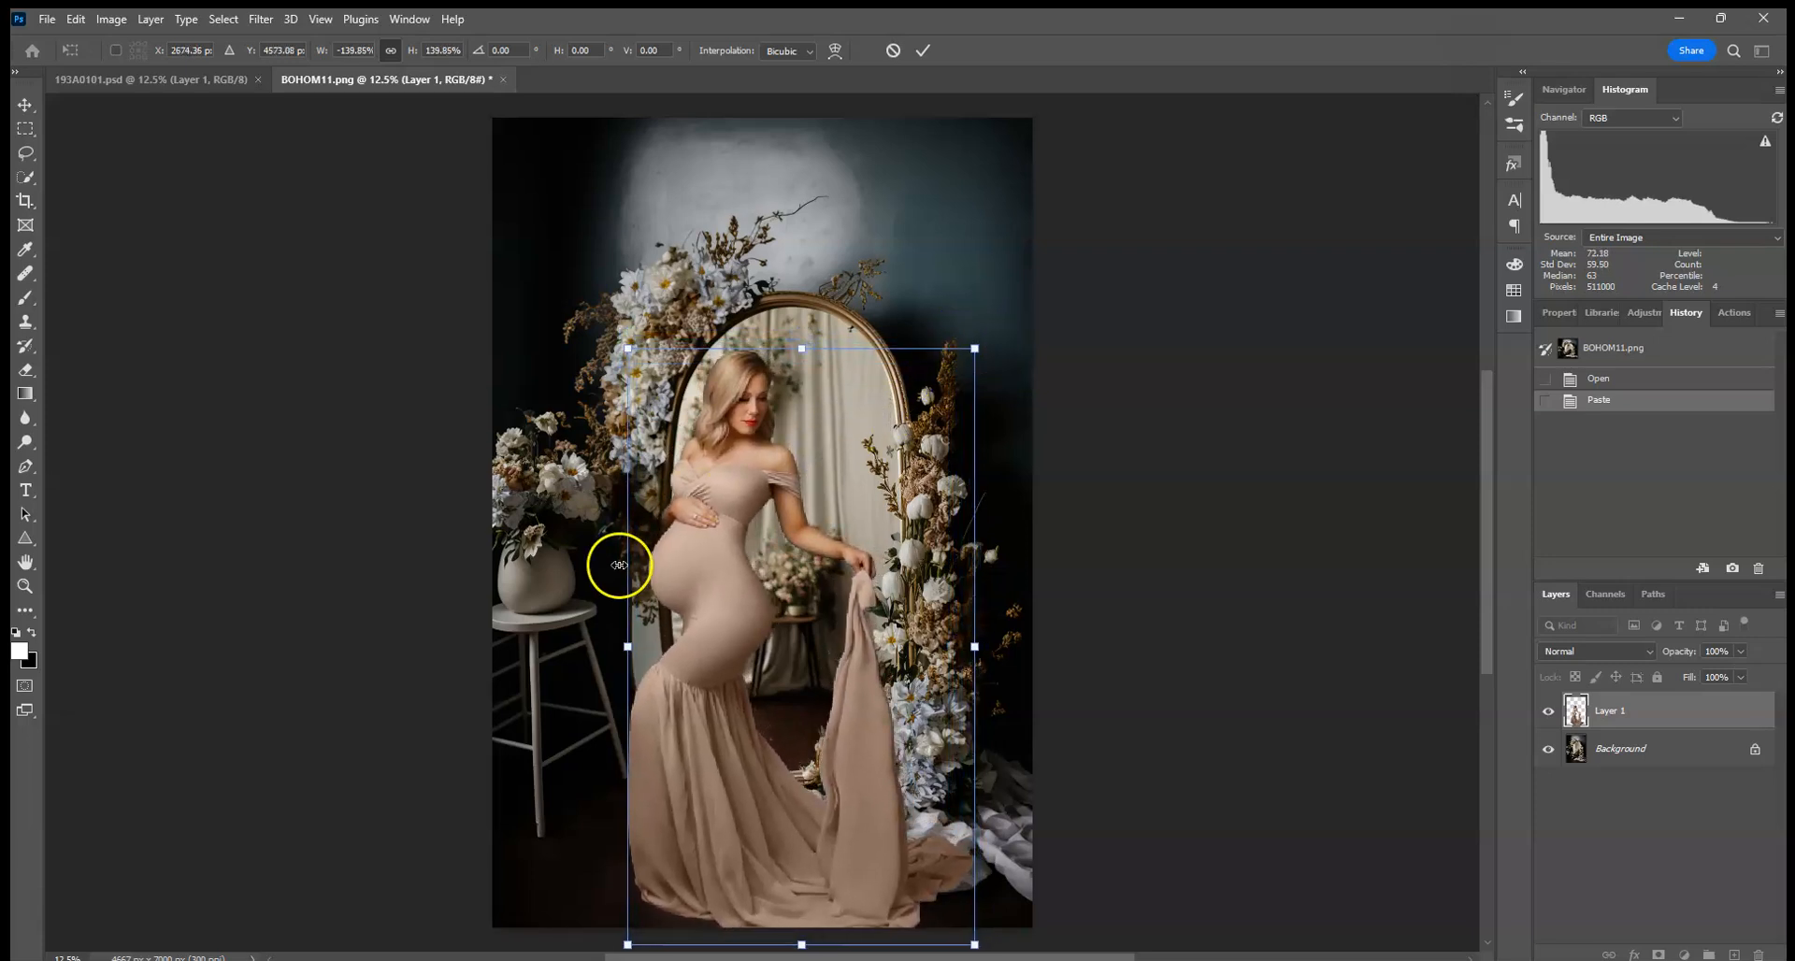
{"action": "left_click_drag", "start_coordinate": [975, 346], "coordinate": [979, 331]}
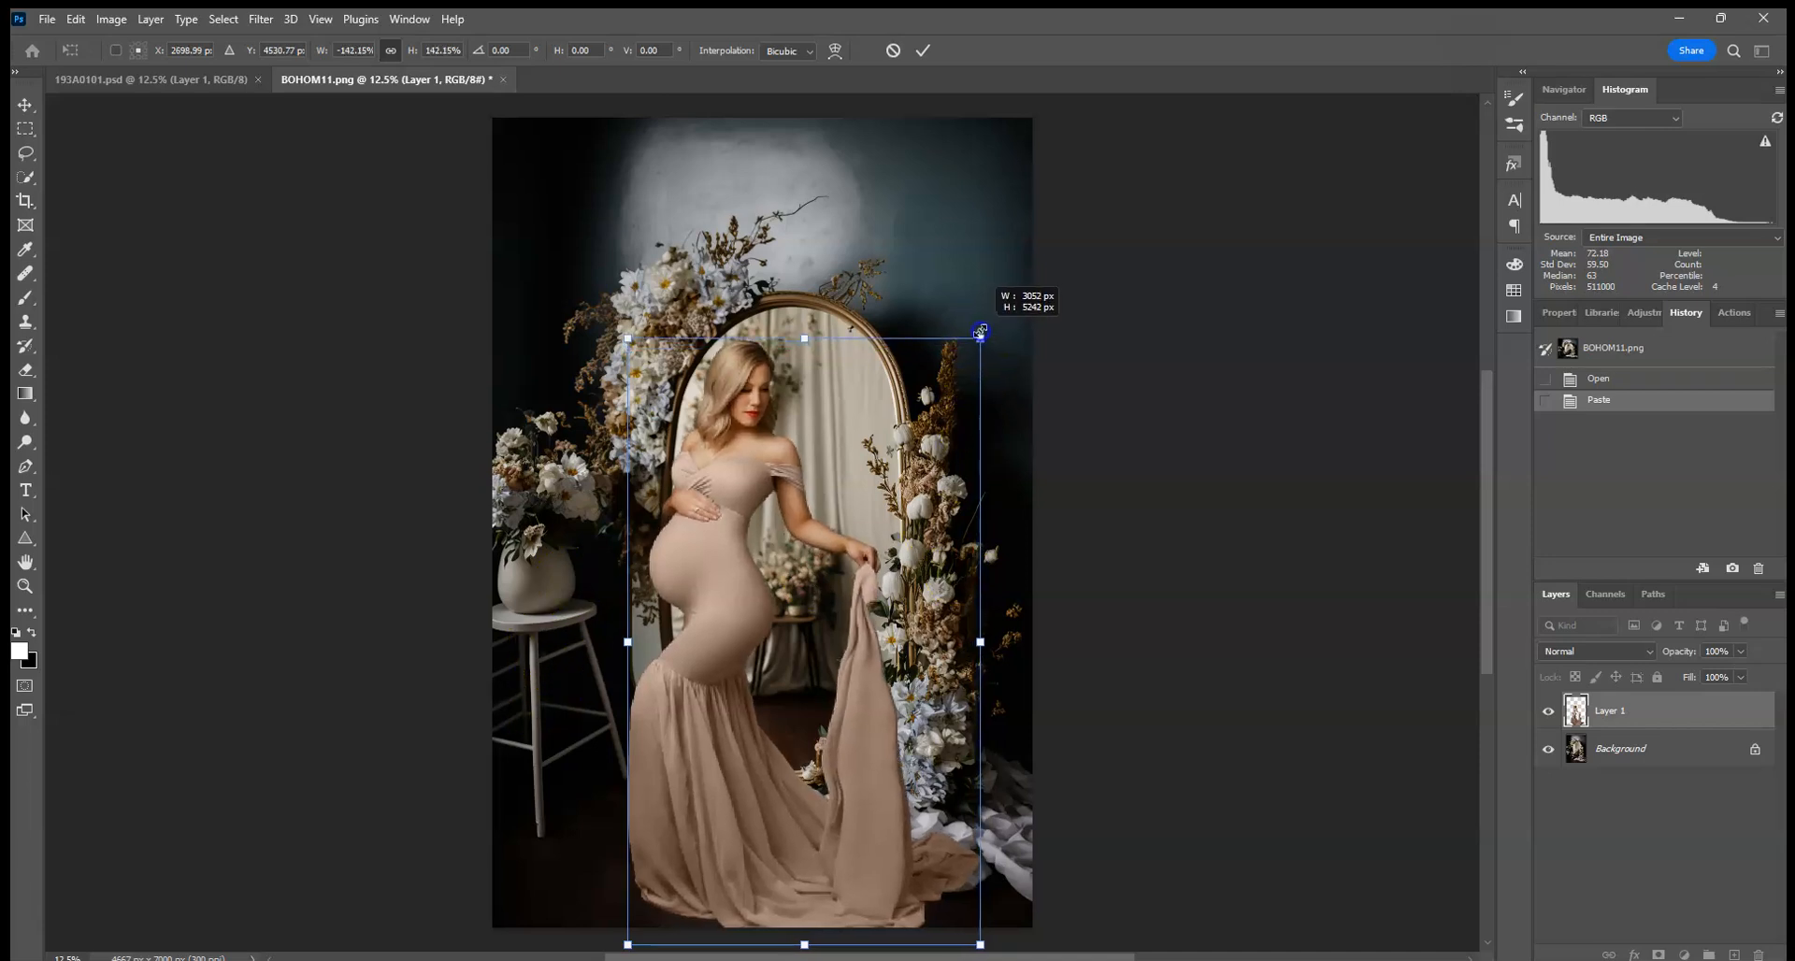
{"action": "left_click_drag", "start_coordinate": [902, 527], "coordinate": [904, 530]}
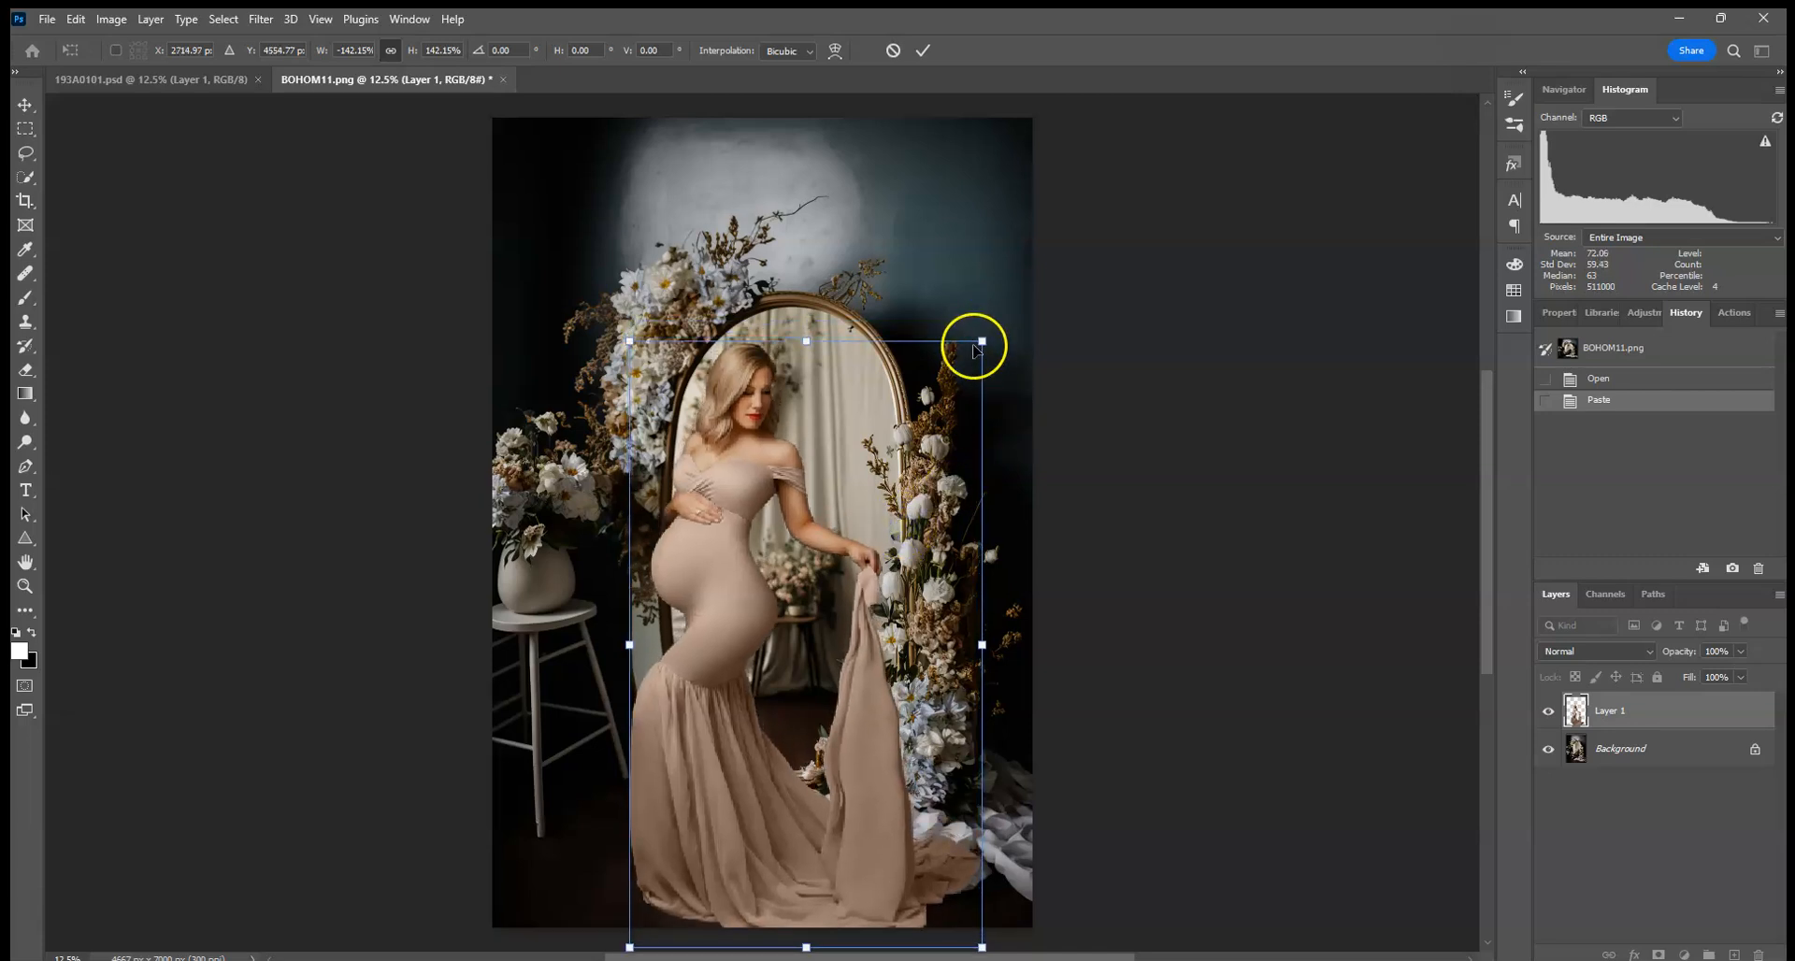
{"action": "left_click", "coordinate": [923, 51]}
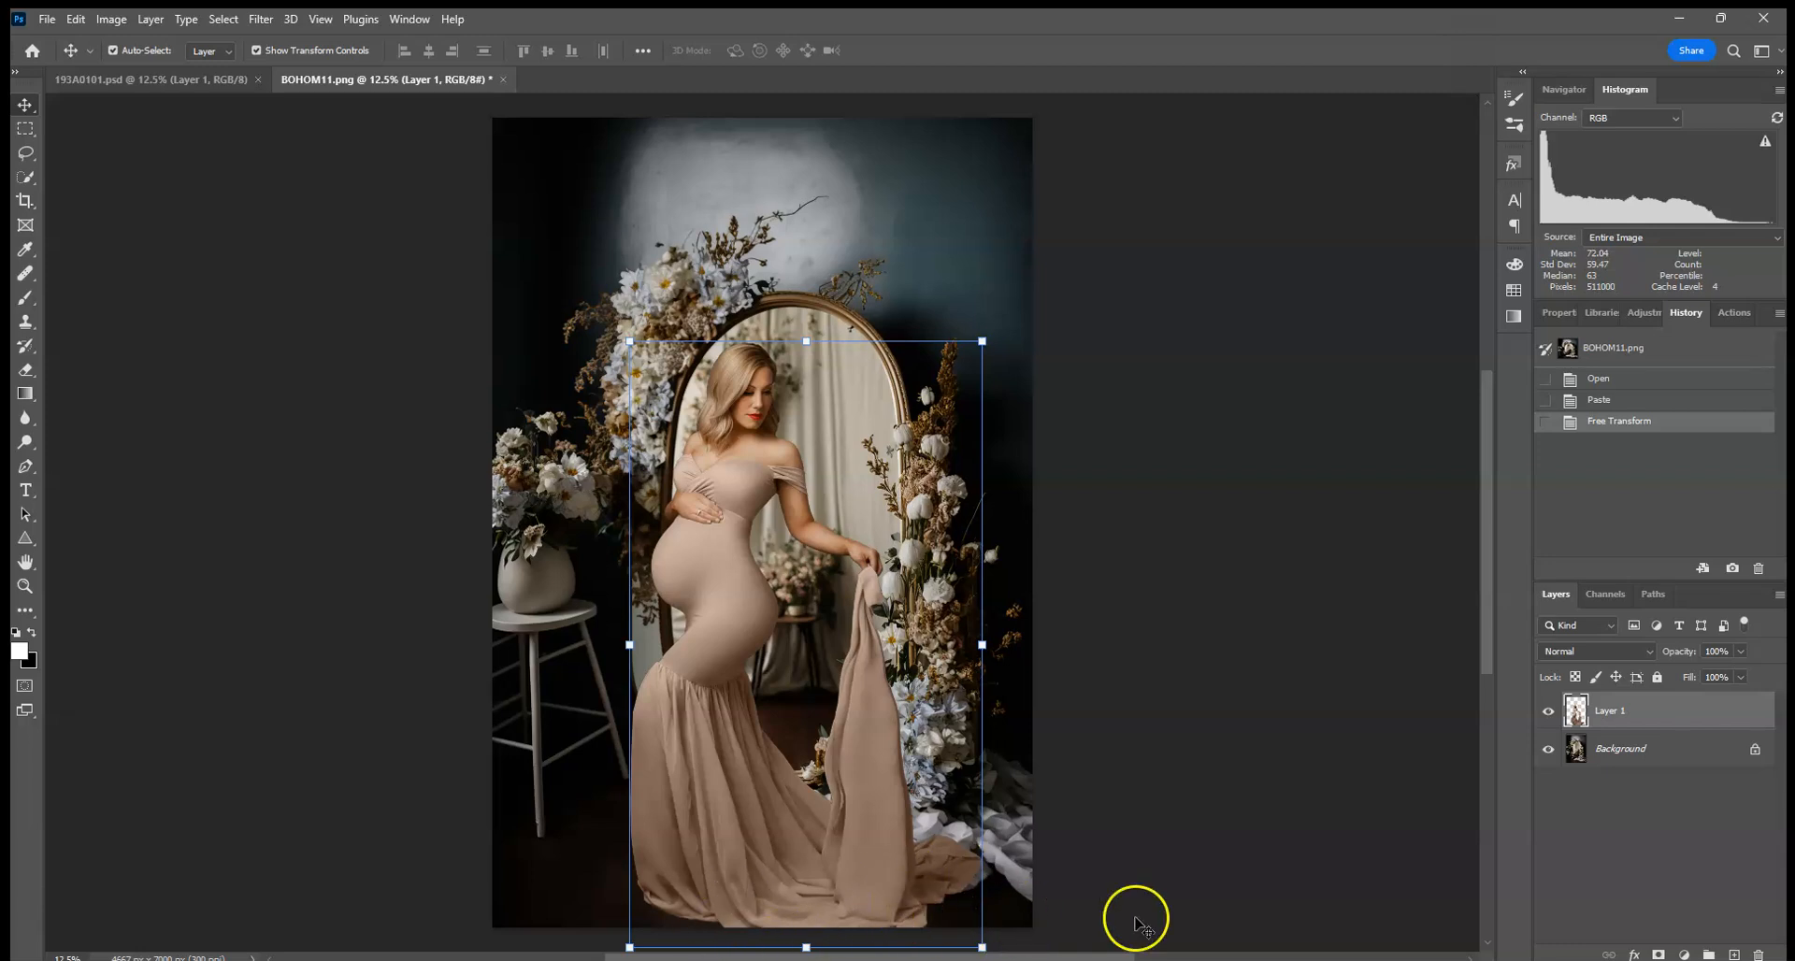
- Use Liquify with a brush size of about 1410 to push the dress hem up inside the canvas and apply it
{"action": "left_click", "coordinate": [257, 20]}
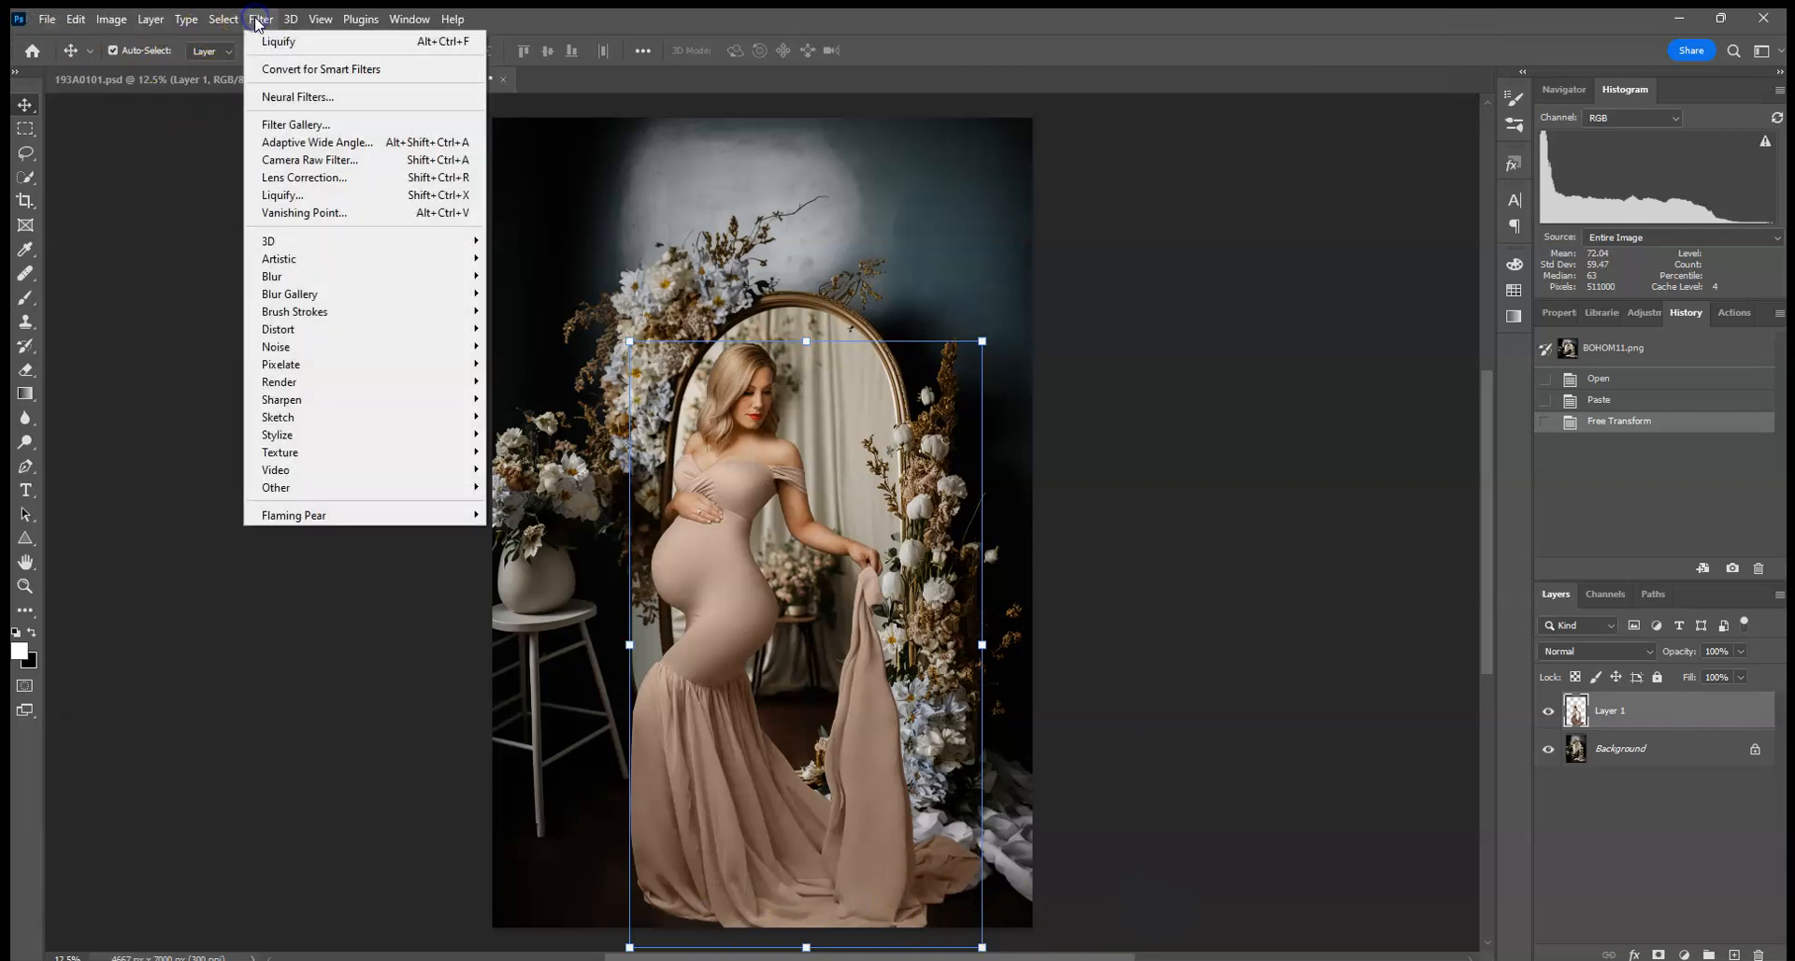
{"action": "left_click", "coordinate": [294, 198]}
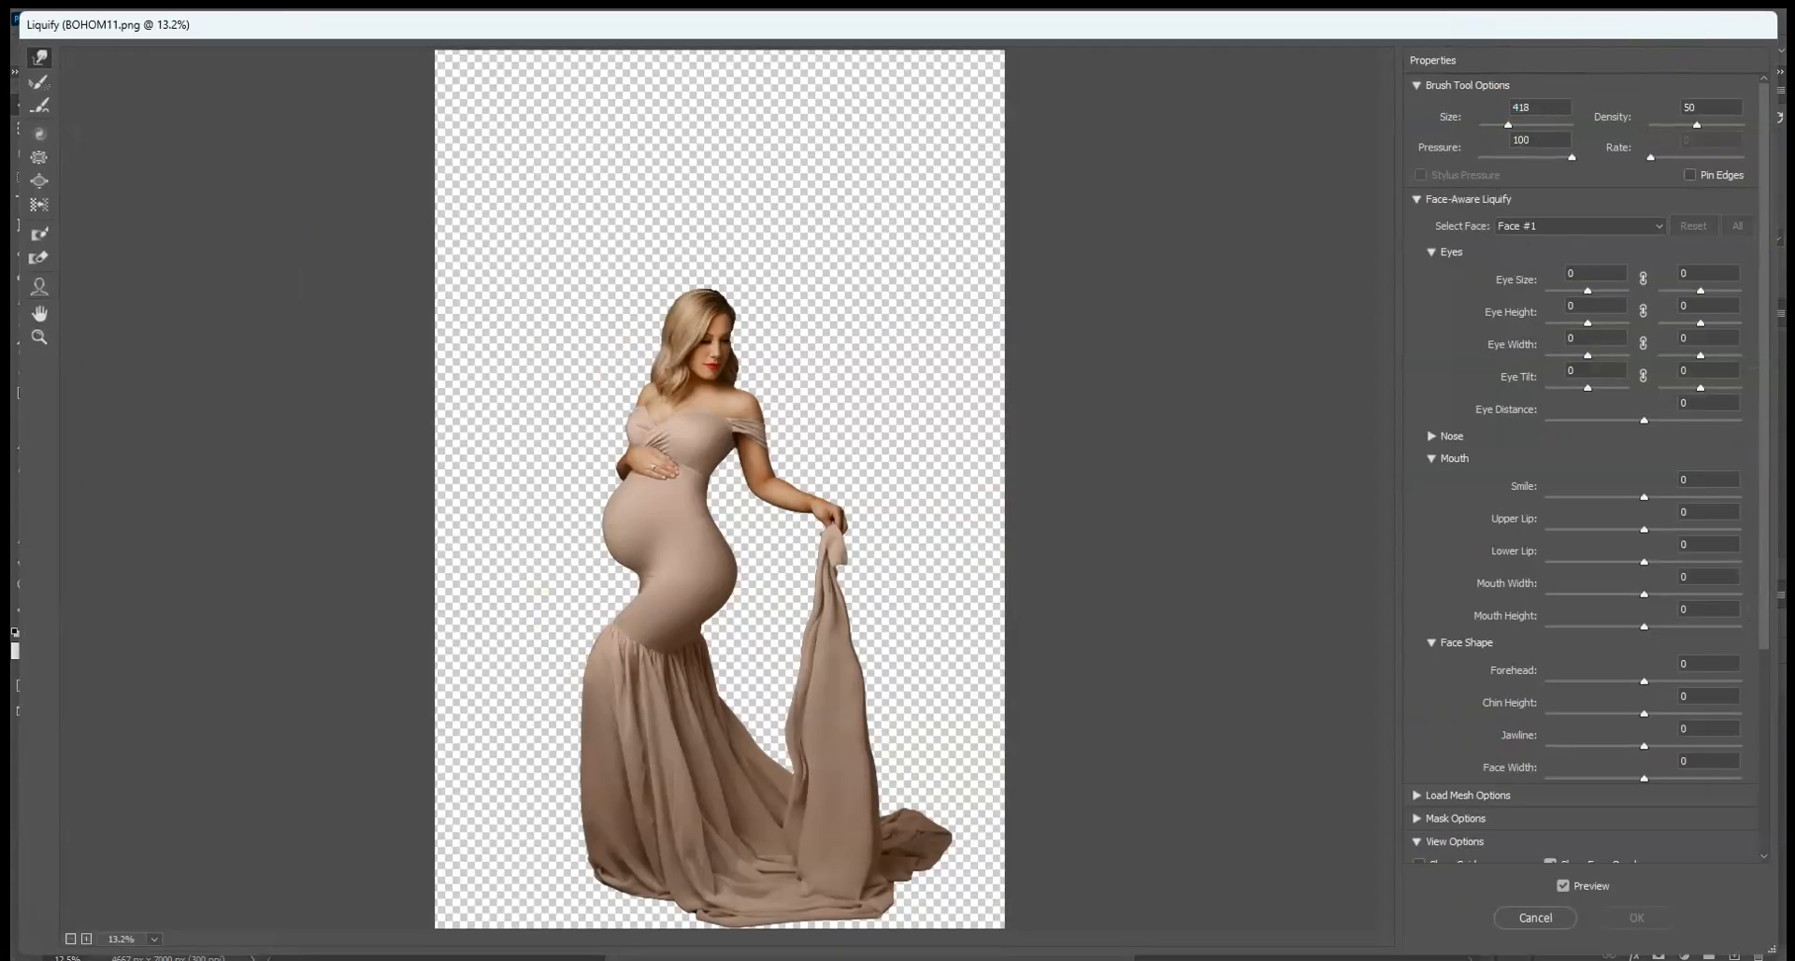
{"action": "left_click", "coordinate": [1511, 123]}
{"action": "left_click_drag", "start_coordinate": [1520, 128], "coordinate": [1521, 126]}
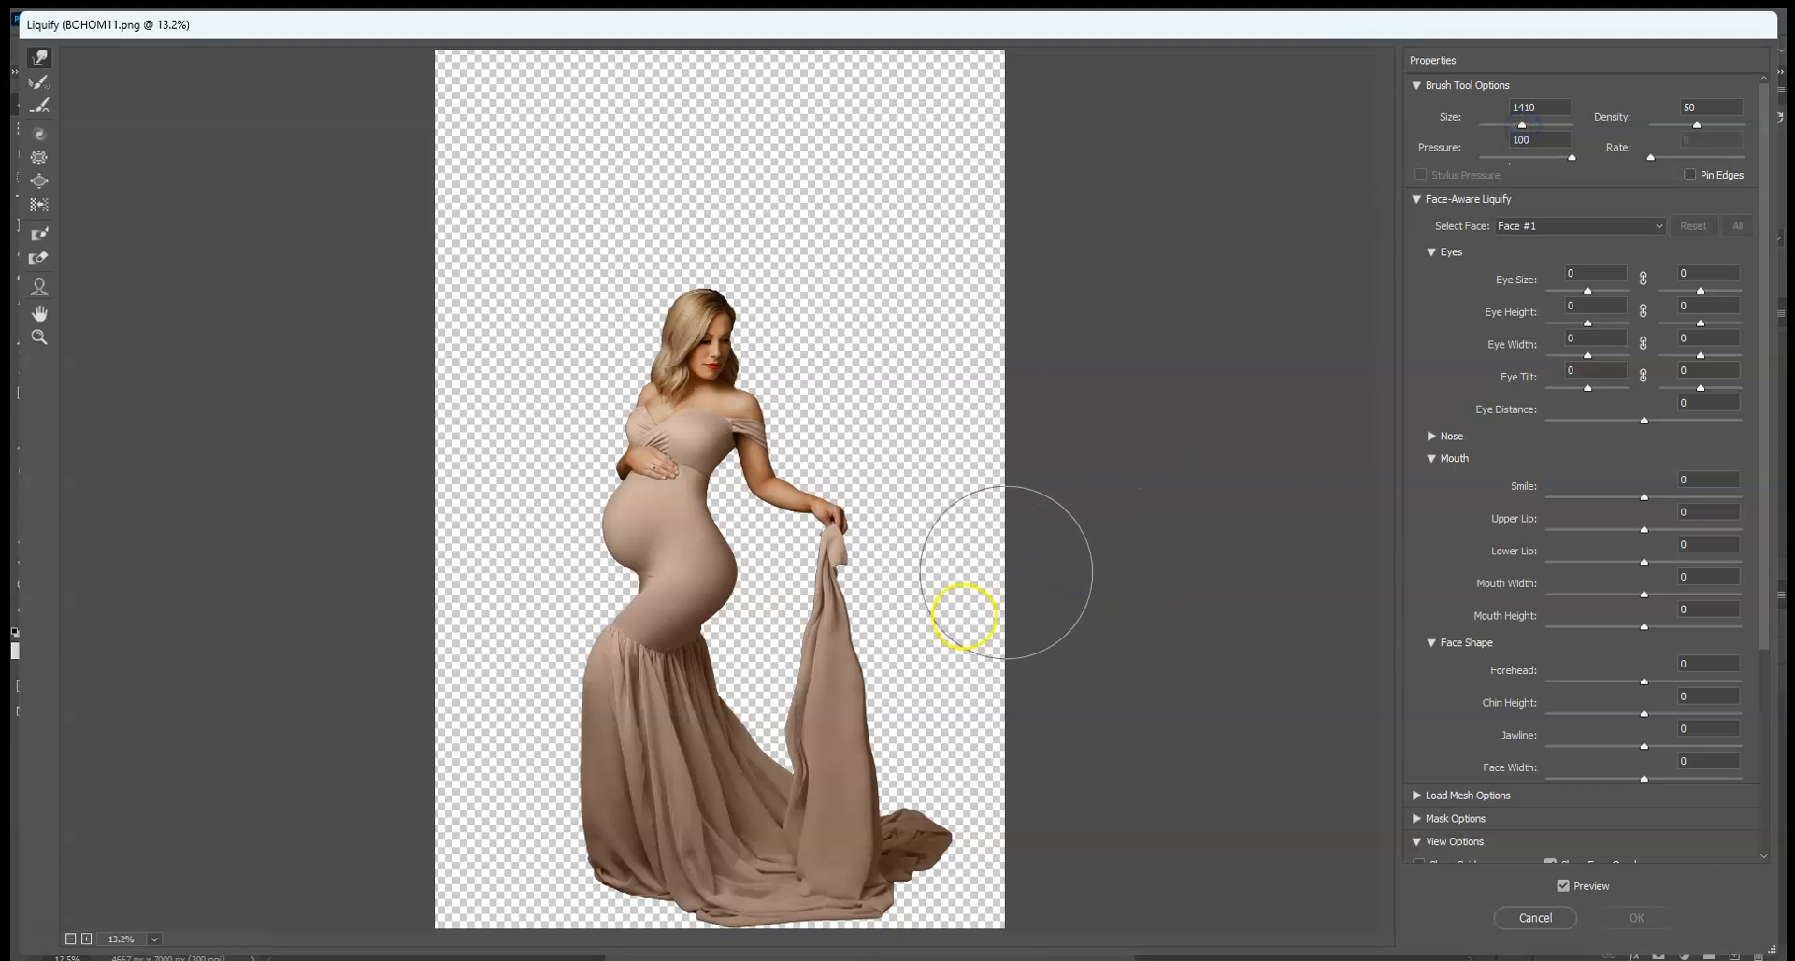
{"action": "left_click", "coordinate": [703, 905]}
{"action": "mouse_move", "coordinate": [703, 905]}
{"action": "left_mouse_down"}
{"action": "mouse_move", "coordinate": [750, 923]}
{"action": "mouse_move", "coordinate": [750, 902]}
{"action": "mouse_move", "coordinate": [890, 920]}
{"action": "mouse_move", "coordinate": [937, 822]}
{"action": "left_mouse_up"}
{"action": "left_click_drag", "start_coordinate": [785, 779], "coordinate": [791, 793]}
{"action": "left_click", "coordinate": [1635, 920]}
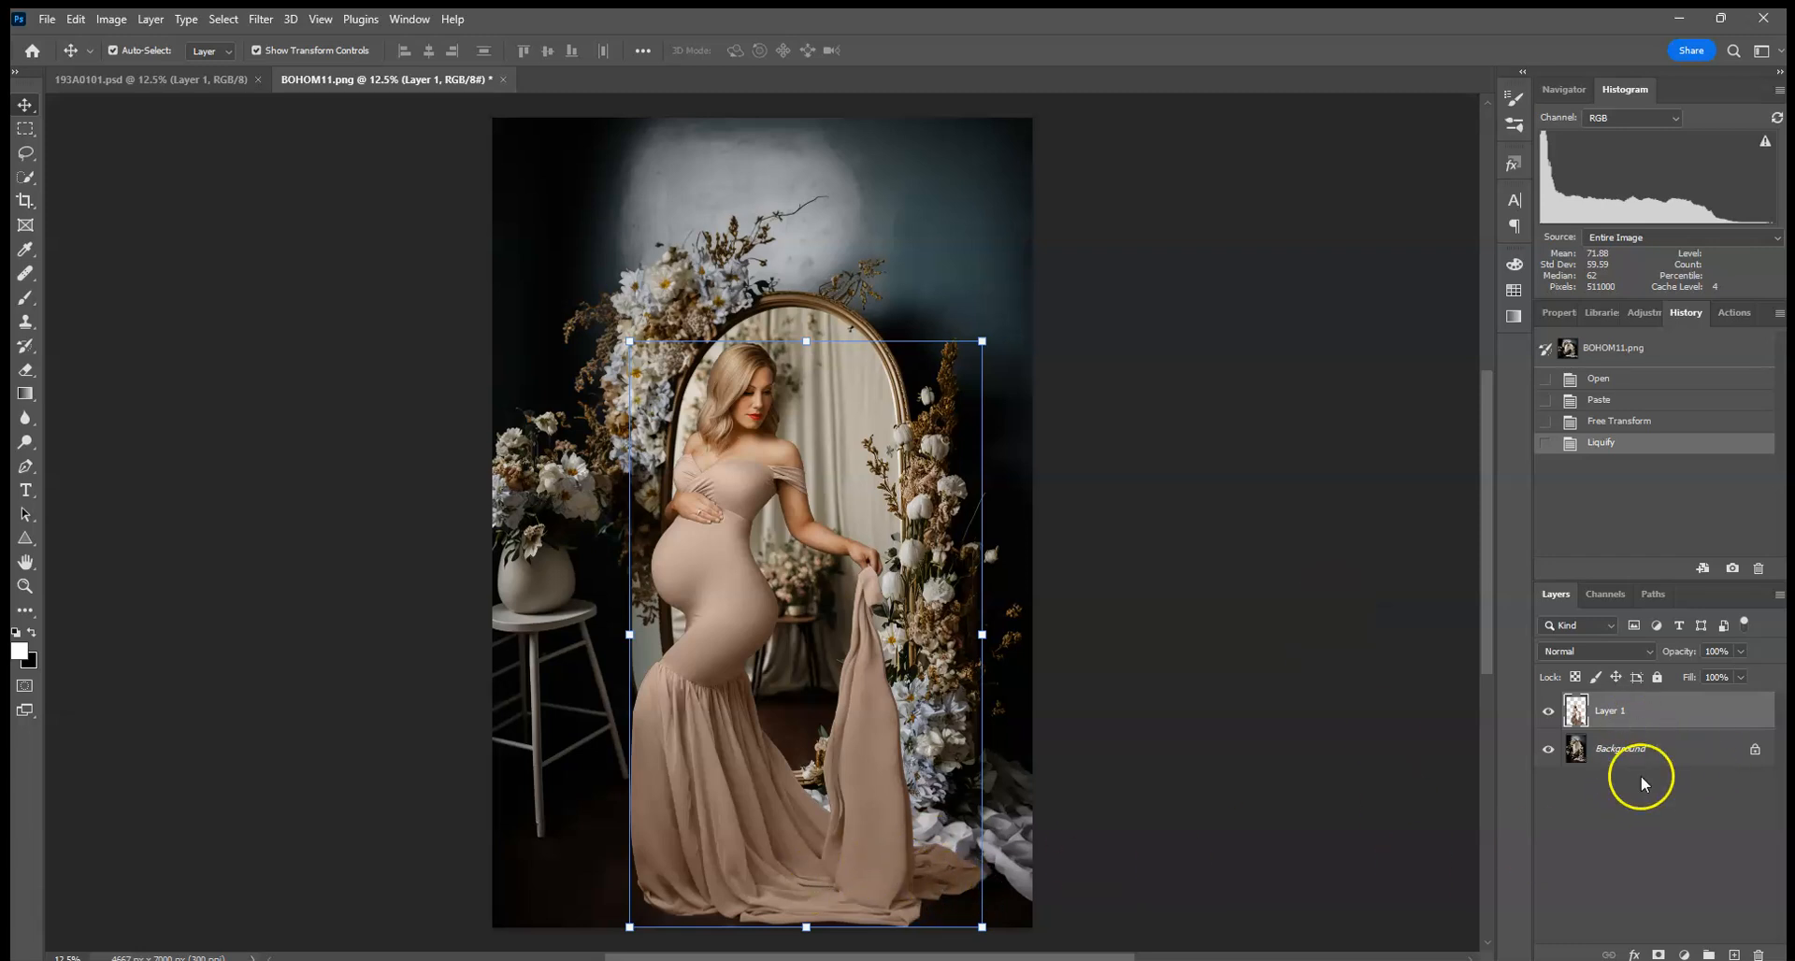
- Add a layer mask to the woman's layer and set up a Soft Round brush at 14 px and 100% opacity
{"action": "left_click", "coordinate": [1658, 954]}
{"action": "left_click", "coordinate": [25, 297]}
{"action": "left_click", "coordinate": [140, 51]}
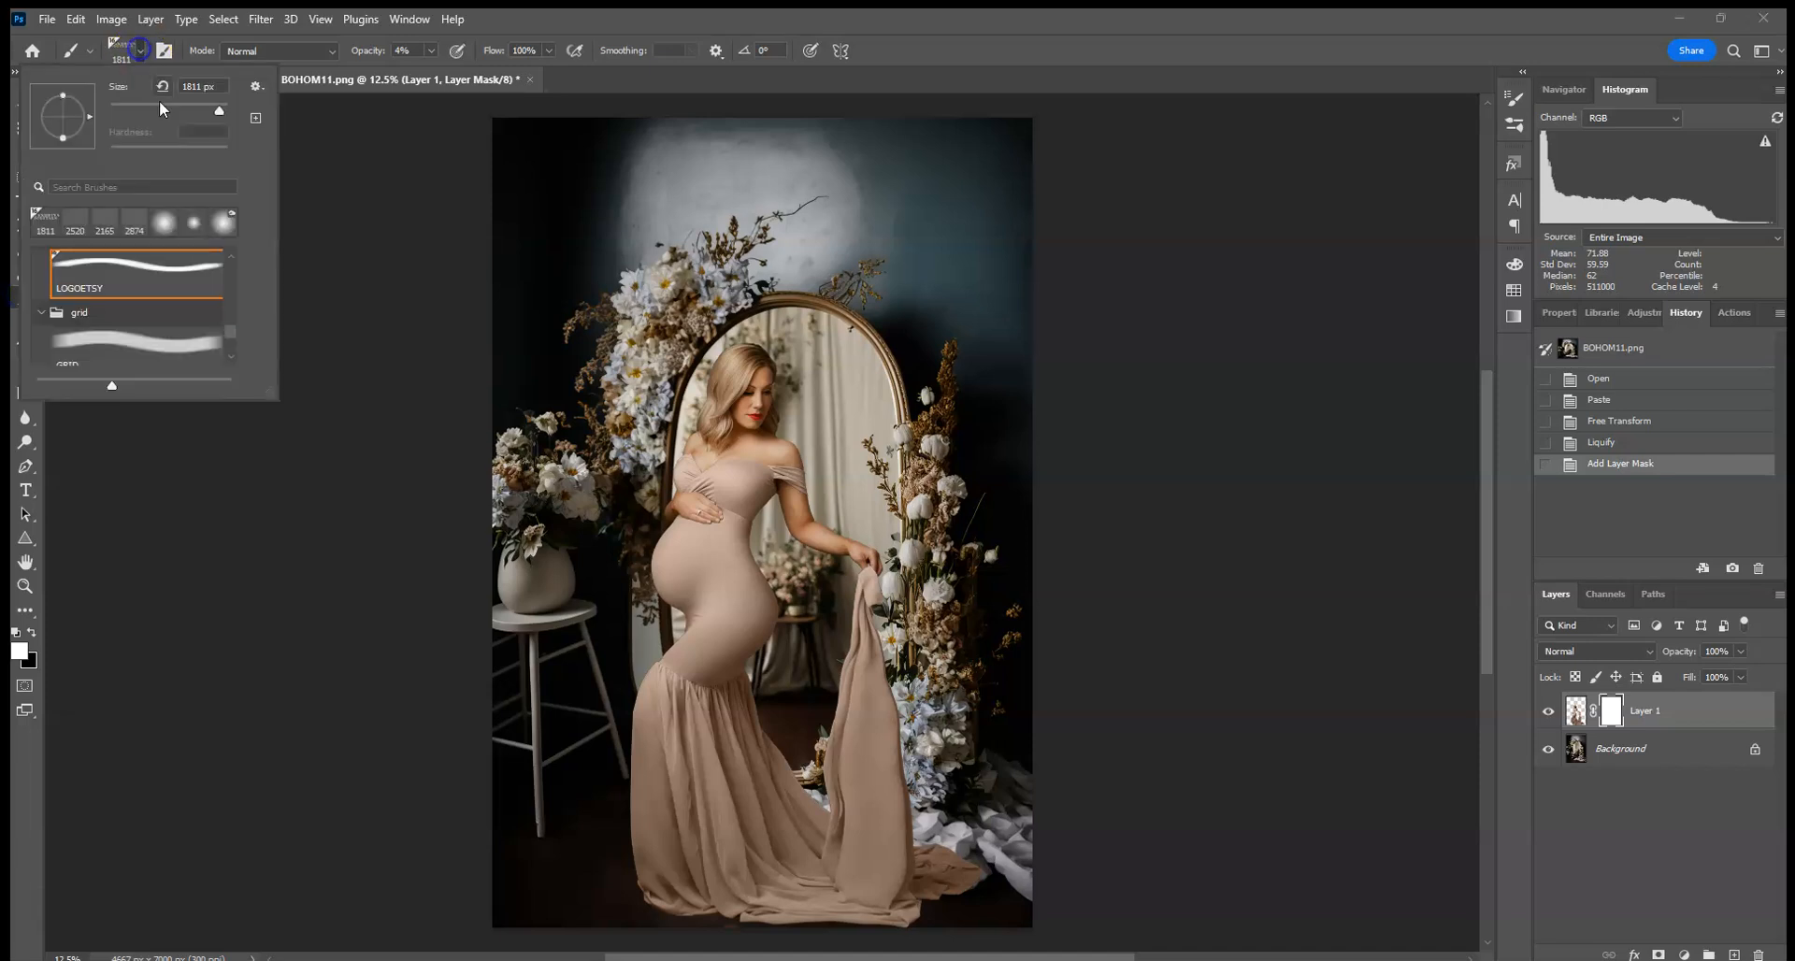
{"action": "scroll", "coordinate": [222, 332], "scroll_direction": "up", "scroll_amount": 5}
{"action": "left_click", "coordinate": [169, 282]}
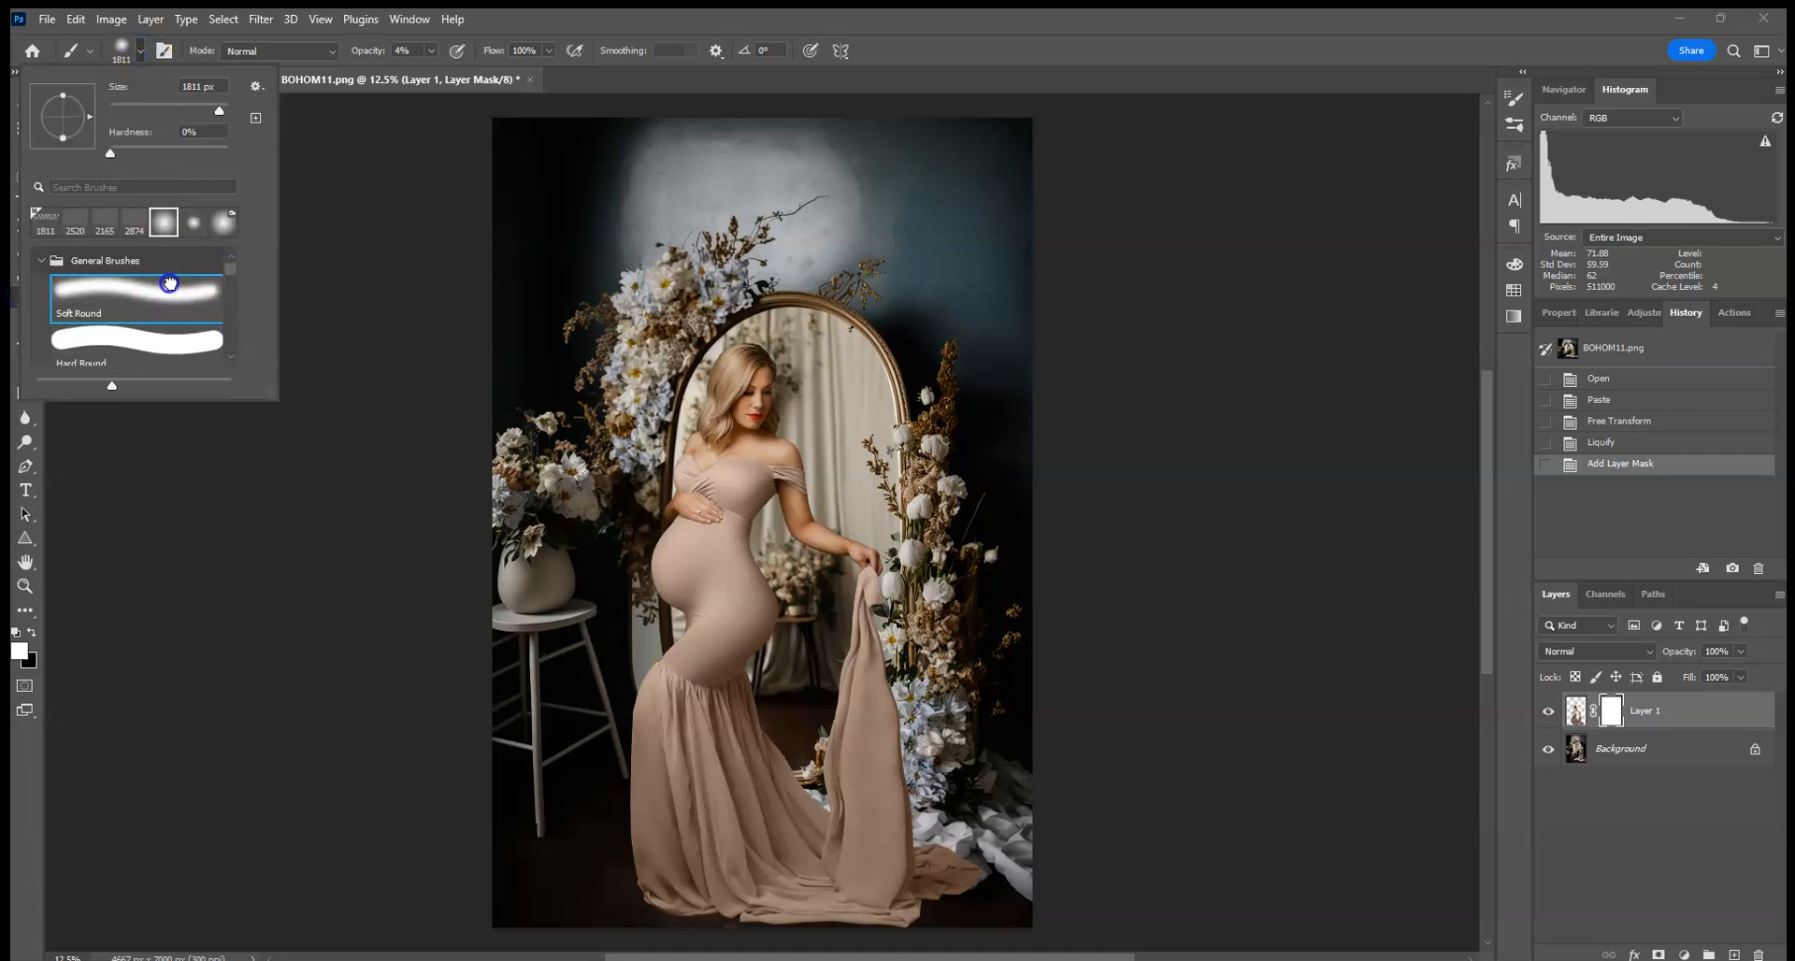
{"action": "left_click", "coordinate": [430, 51]}
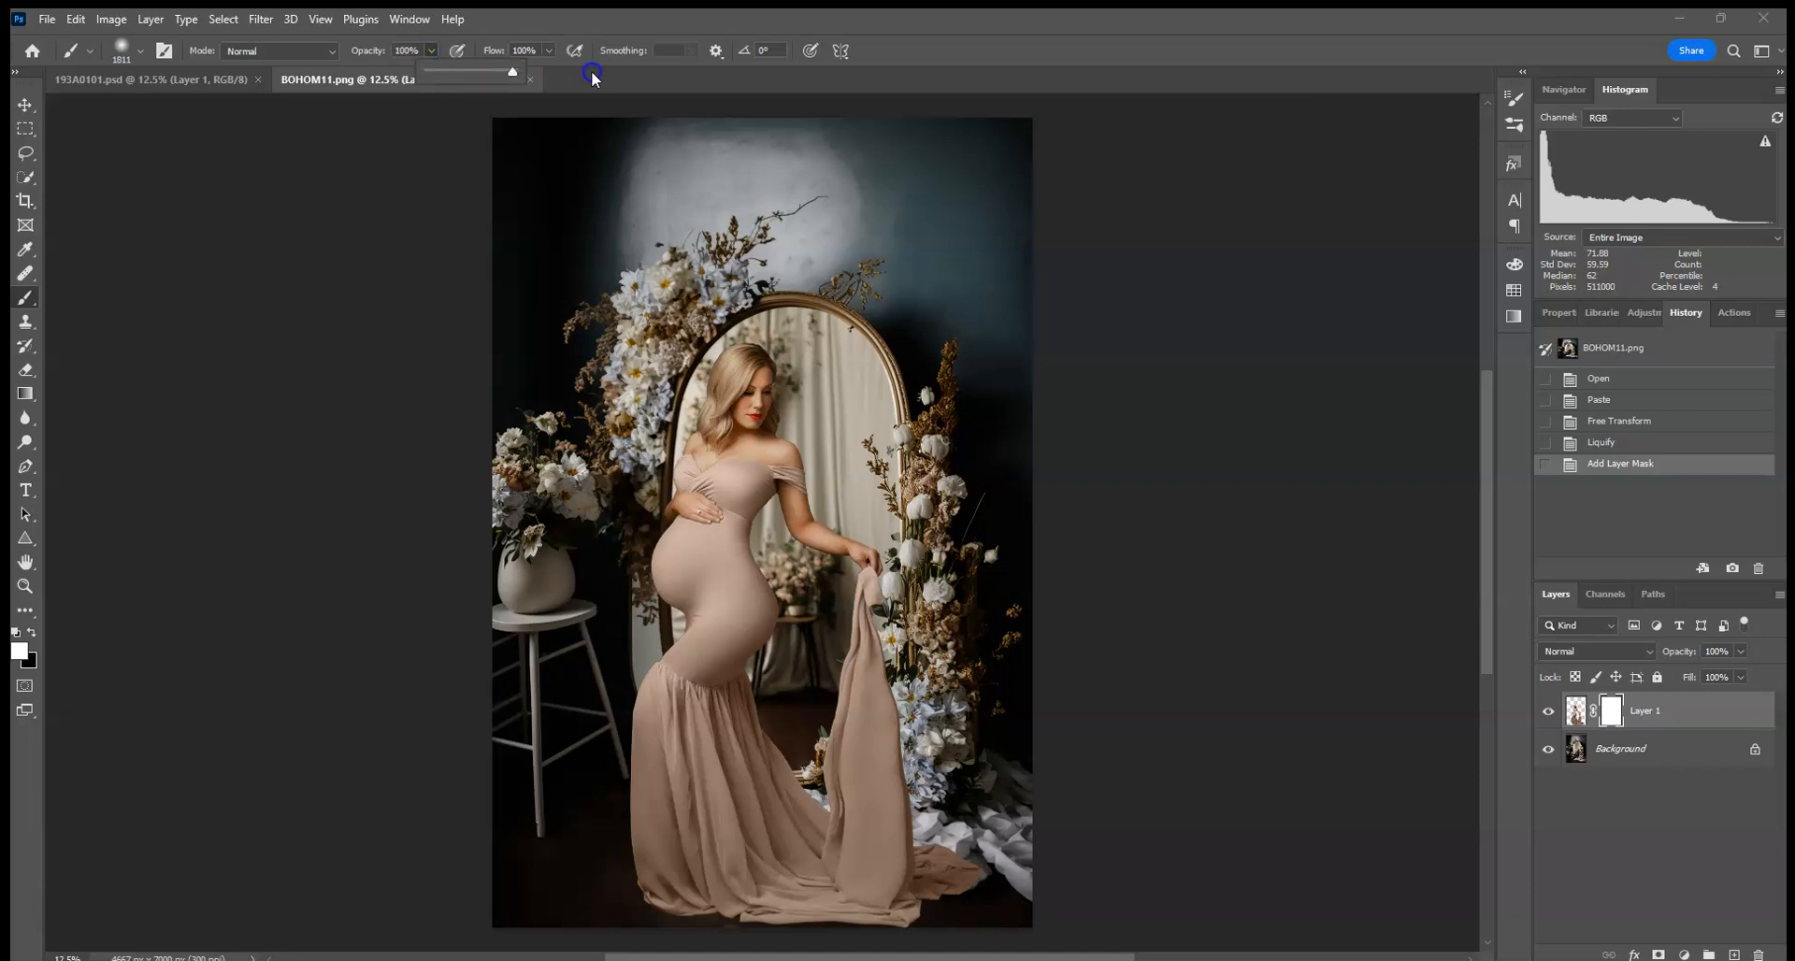
{"action": "left_click", "coordinate": [139, 51]}
{"action": "left_click", "coordinate": [118, 108]}
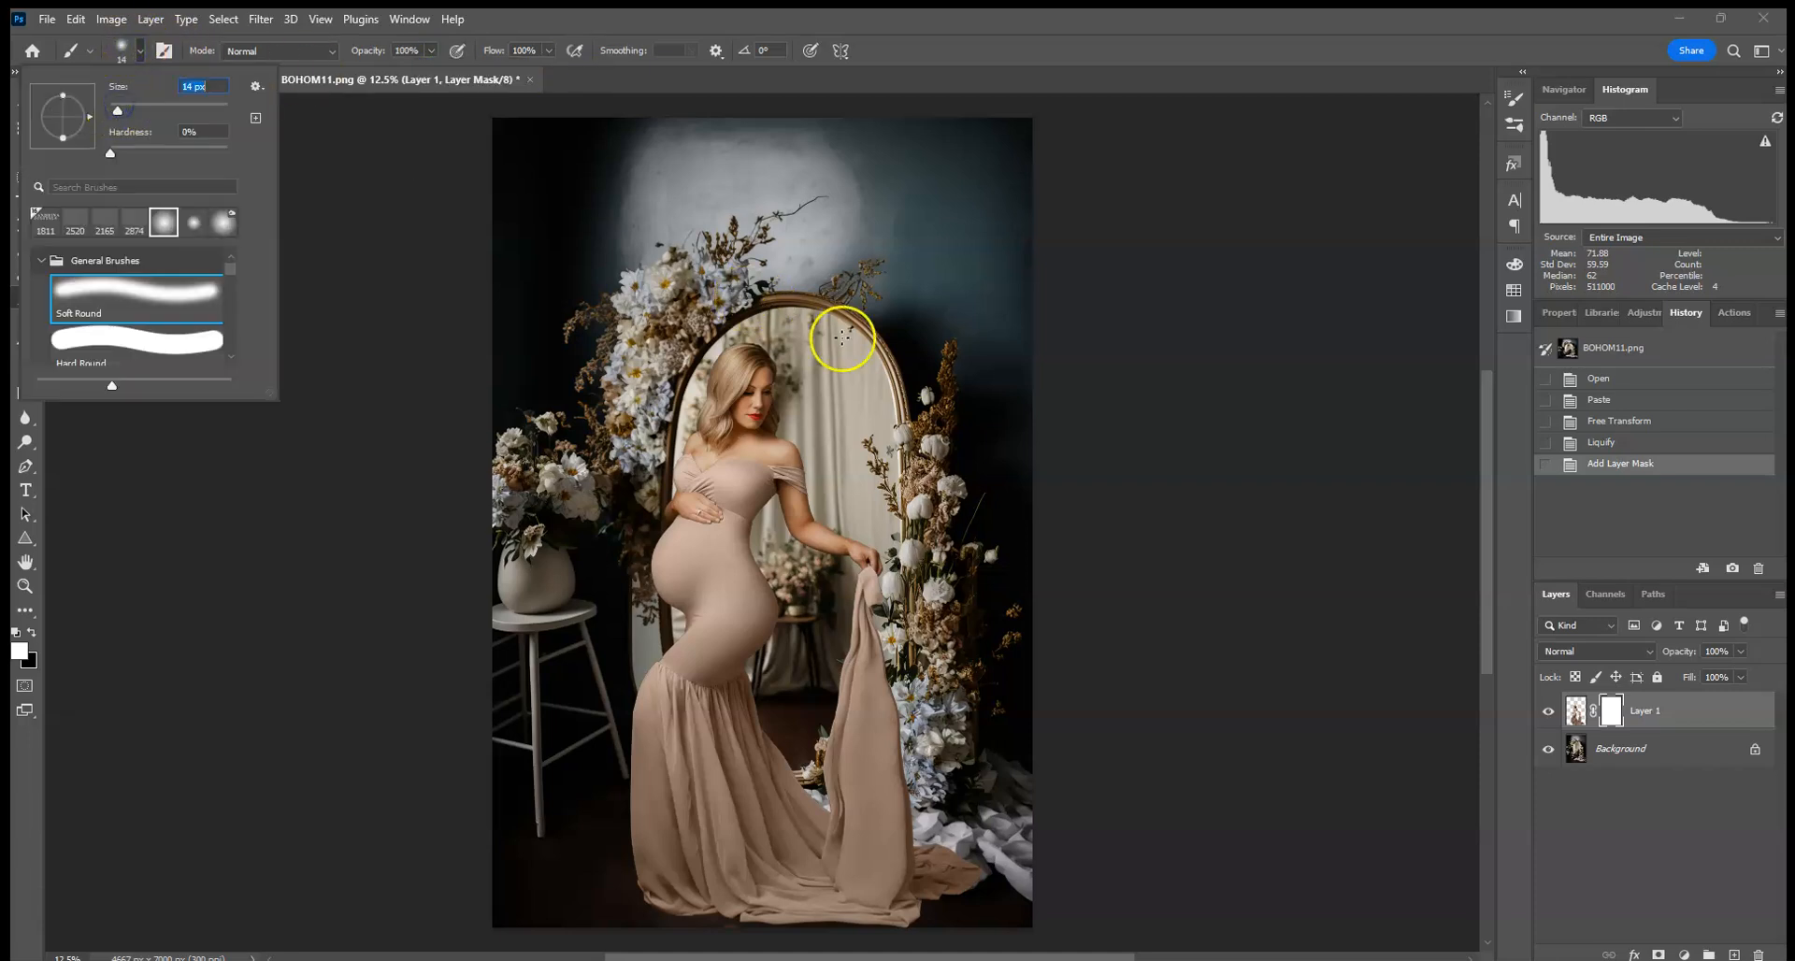
- Paint black on the mask along the seams separating the small train piece from the hanging drape and lower hem
{"action": "key", "text": "ctrl+plus"}
{"action": "key", "text": "ctrl+plus"}
{"action": "key", "text": "ctrl+plus"}
{"action": "key", "text": "ctrl+plus"}
{"action": "key", "text": "ctrl+plus"}
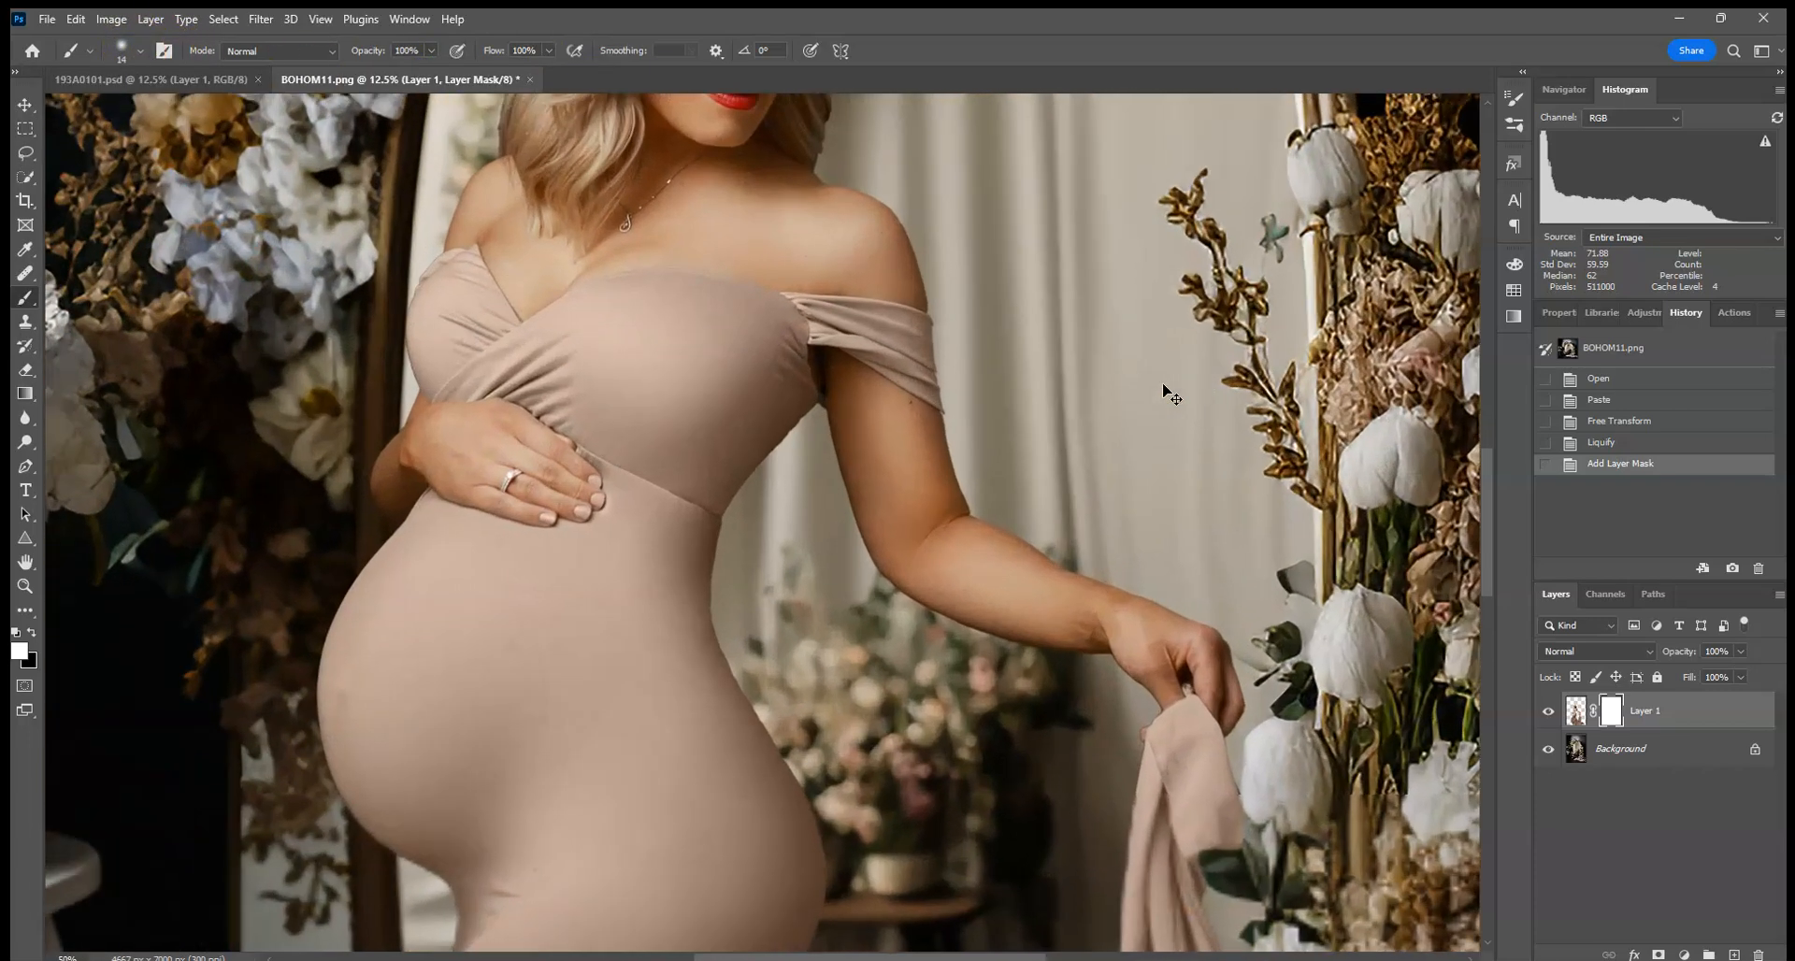
{"action": "left_click_drag", "start_coordinate": [1071, 621], "coordinate": [673, 293]}
{"action": "left_click_drag", "start_coordinate": [940, 626], "coordinate": [992, 205]}
{"action": "left_click_drag", "start_coordinate": [1017, 630], "coordinate": [1151, 272]}
{"action": "key", "text": "ctrl+plus"}
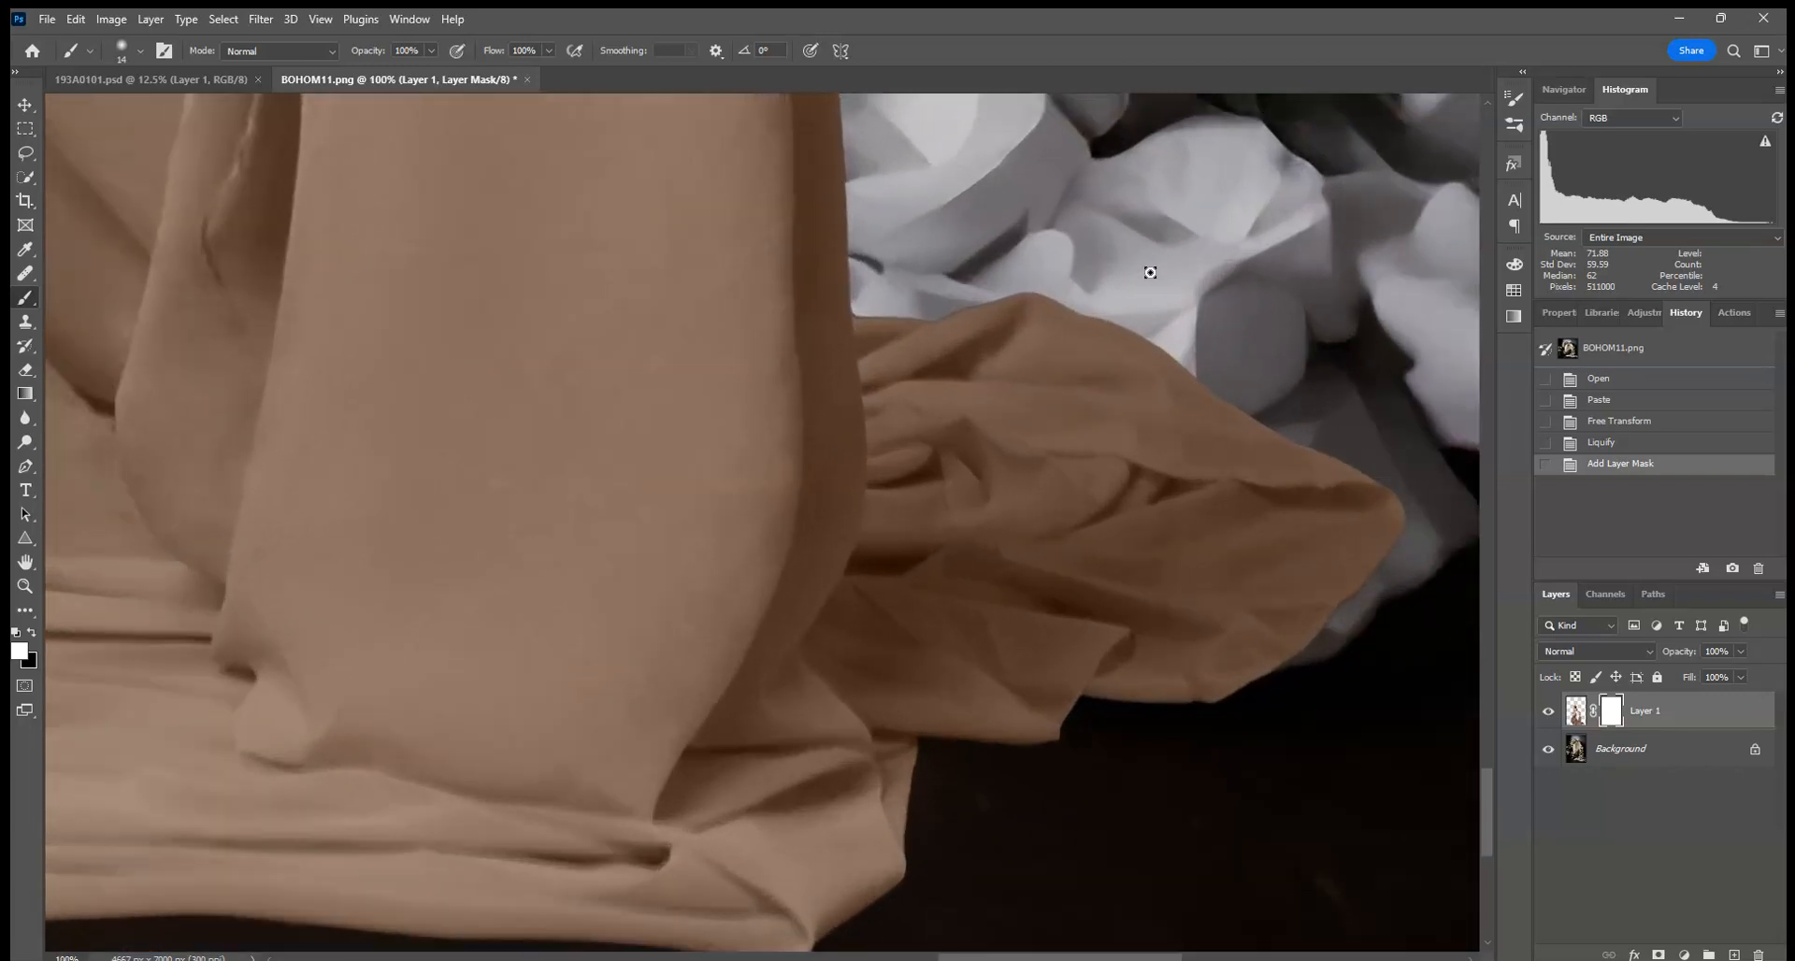
{"action": "left_click", "coordinate": [858, 316]}
{"action": "left_click", "coordinate": [28, 633]}
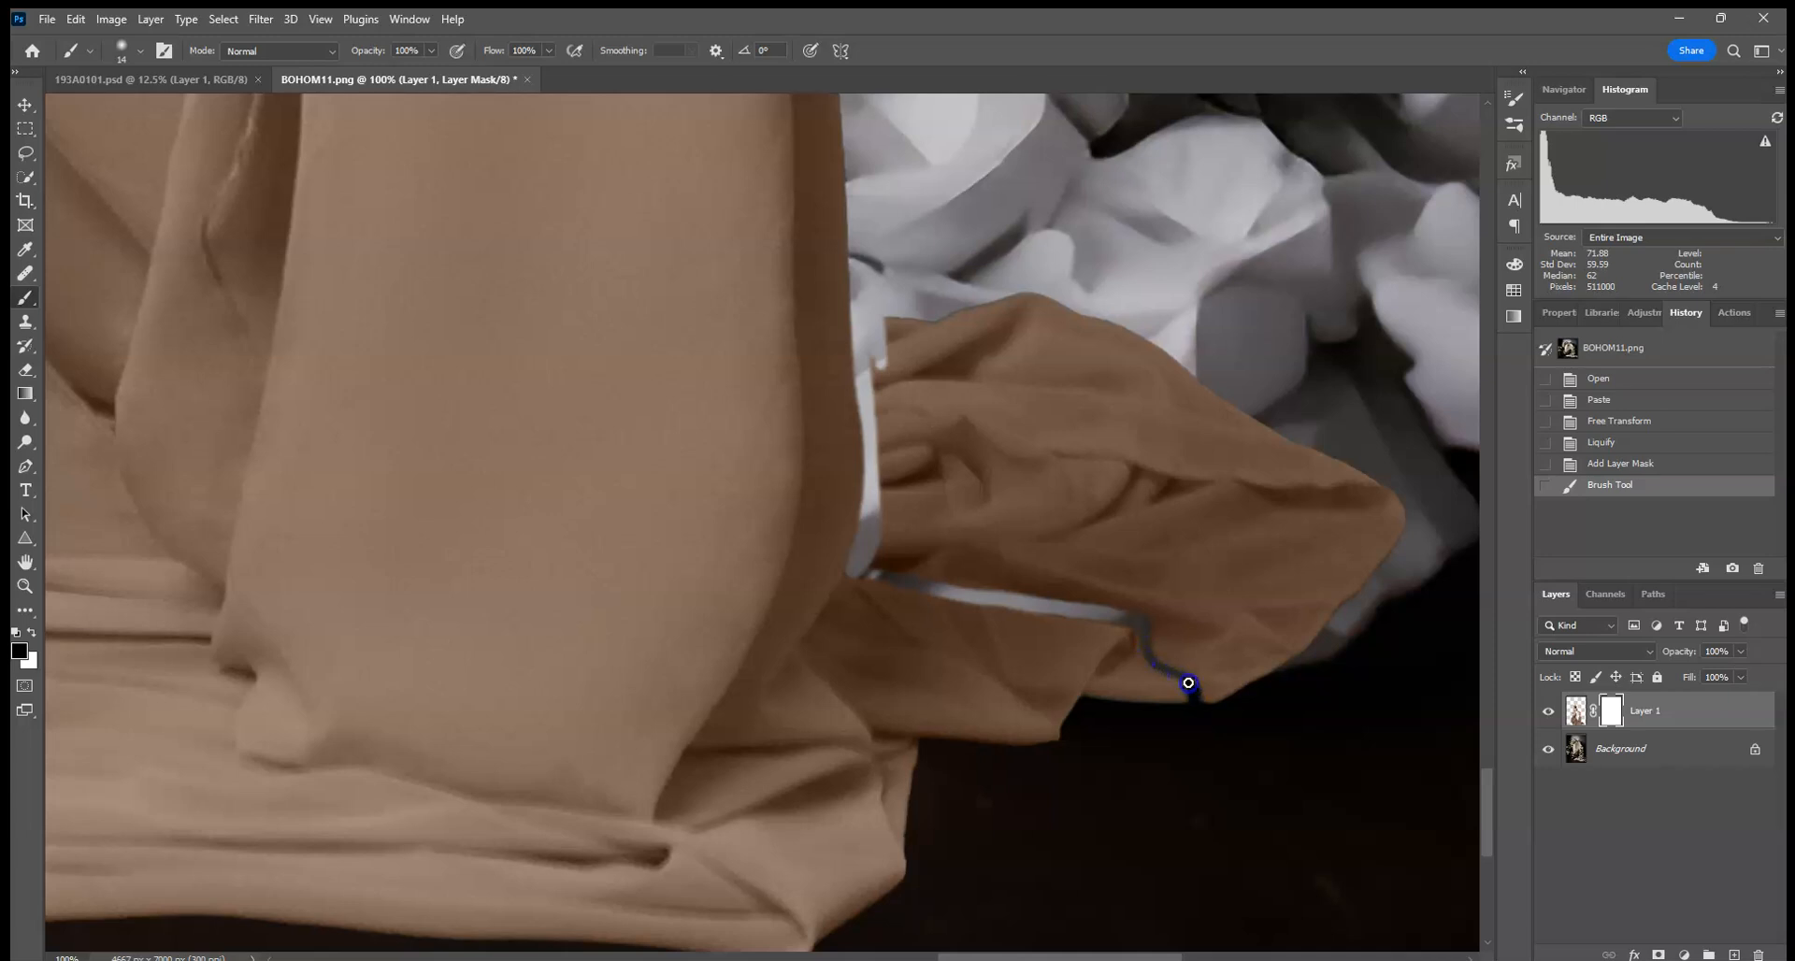
{"action": "left_click", "coordinate": [1065, 612]}
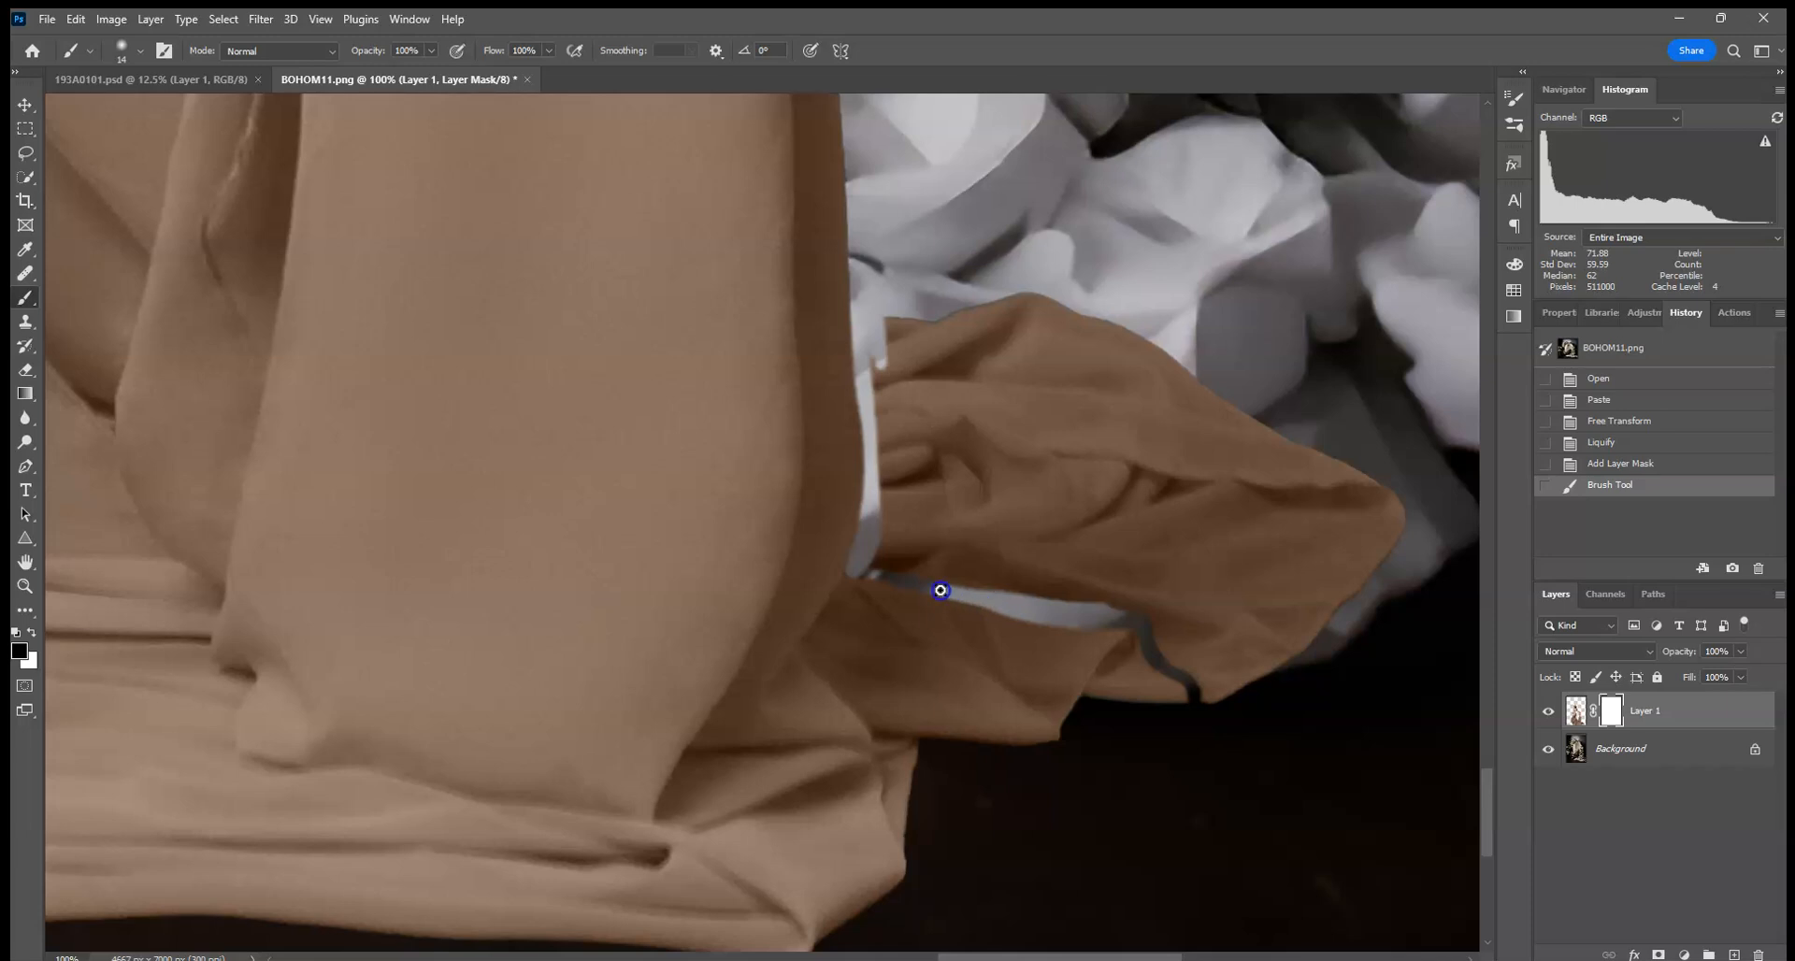
{"action": "left_click", "coordinate": [941, 590]}
- Enlarge the brush to 39 px and widen the masked gap between the train piece and the surrounding dress
{"action": "left_click", "coordinate": [138, 52]}
{"action": "left_click", "coordinate": [139, 112]}
{"action": "left_click", "coordinate": [901, 296]}
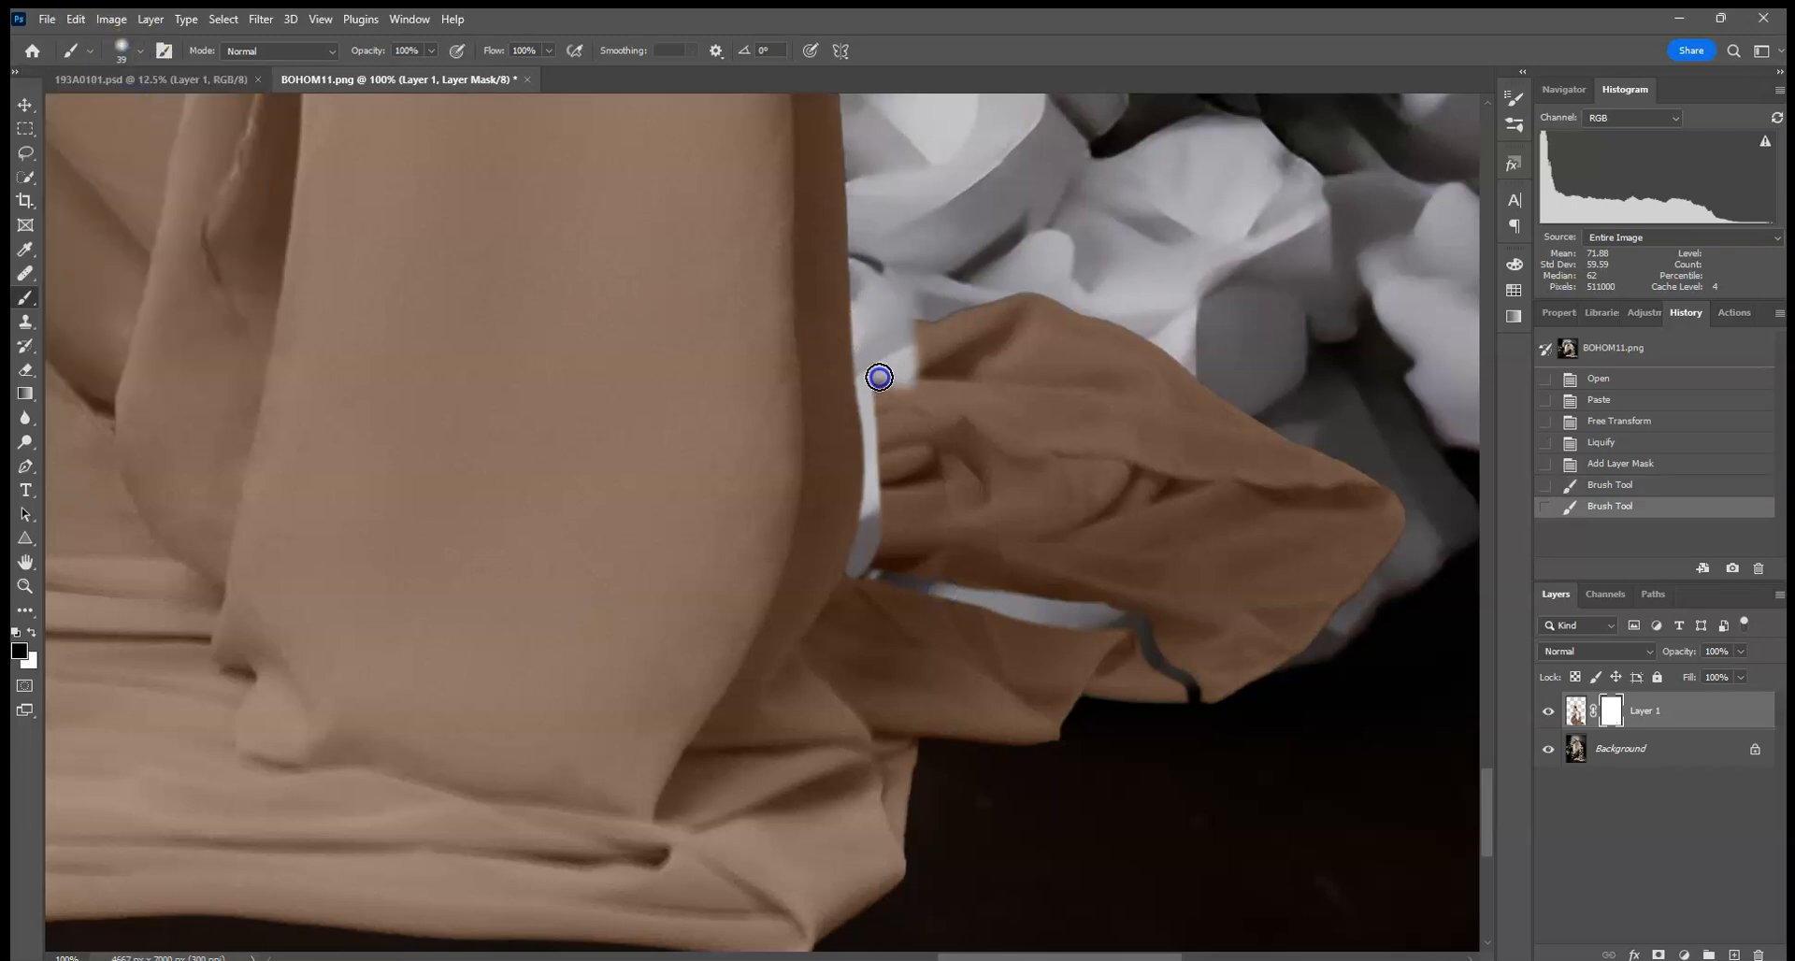
{"action": "left_click_drag", "start_coordinate": [890, 482], "coordinate": [882, 432]}
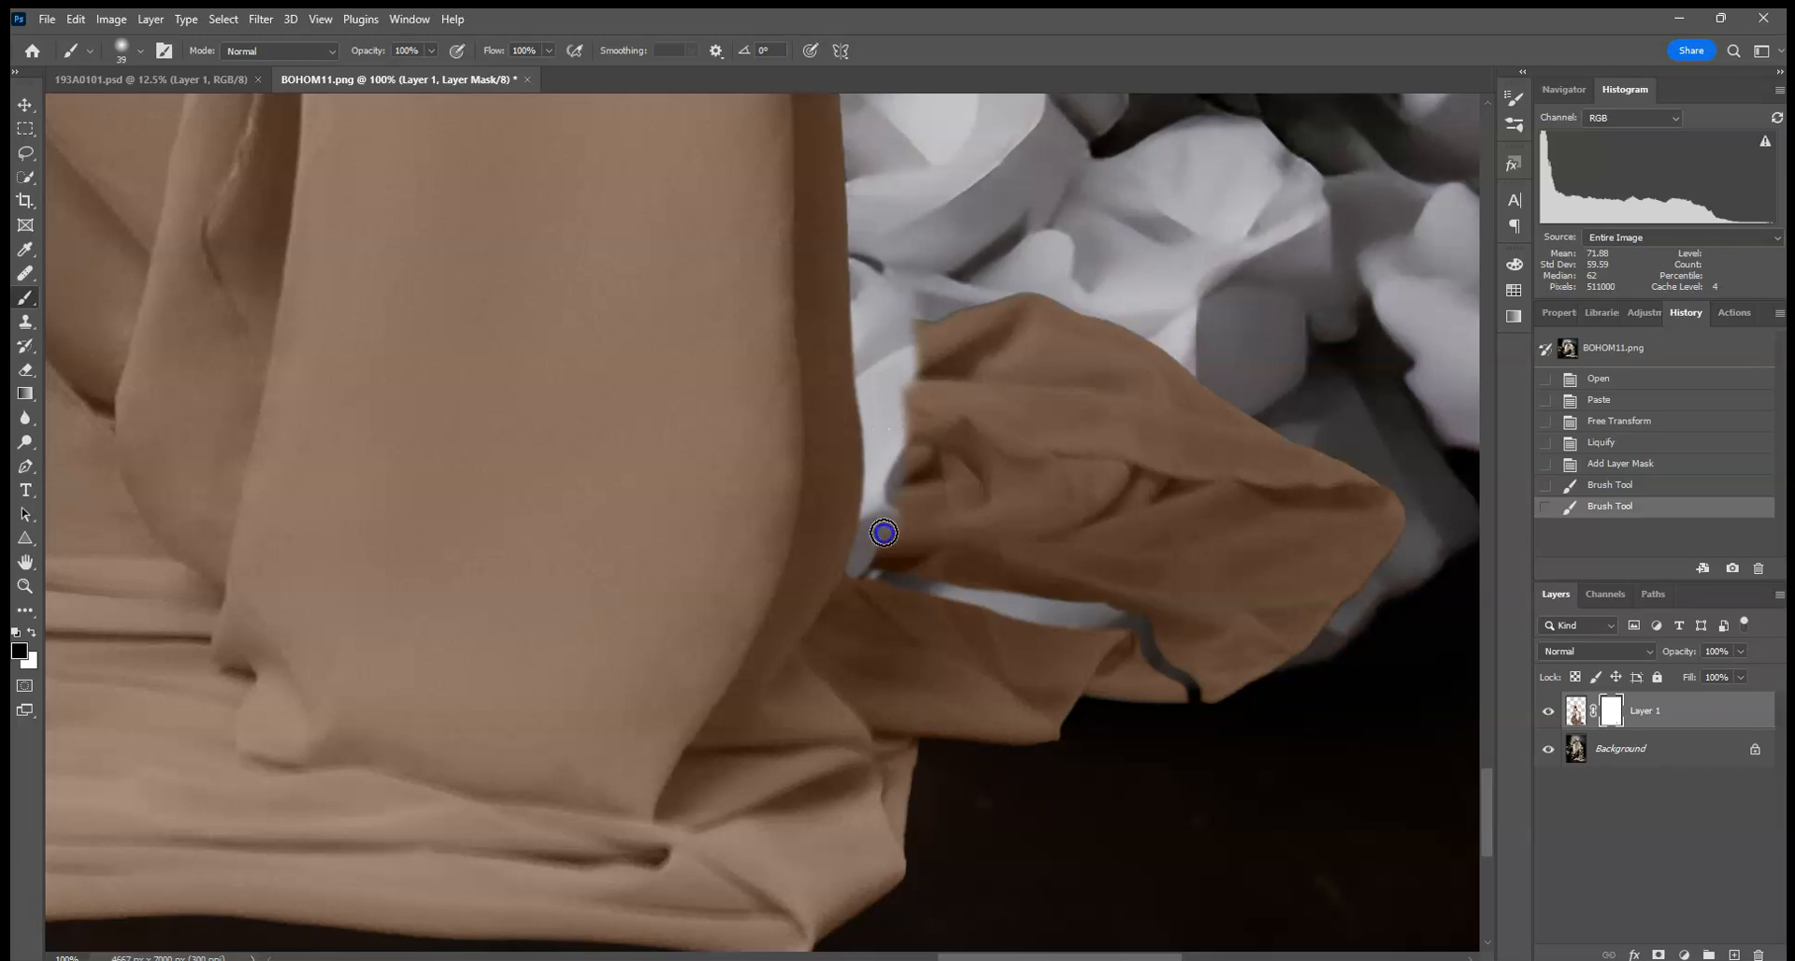
{"action": "mouse_move", "coordinate": [875, 564]}
{"action": "left_mouse_down"}
{"action": "mouse_move", "coordinate": [1055, 585]}
{"action": "mouse_move", "coordinate": [977, 565]}
{"action": "mouse_move", "coordinate": [892, 561]}
{"action": "mouse_move", "coordinate": [1130, 600]}
{"action": "mouse_move", "coordinate": [1089, 598]}
{"action": "mouse_move", "coordinate": [1170, 624]}
{"action": "left_mouse_up"}
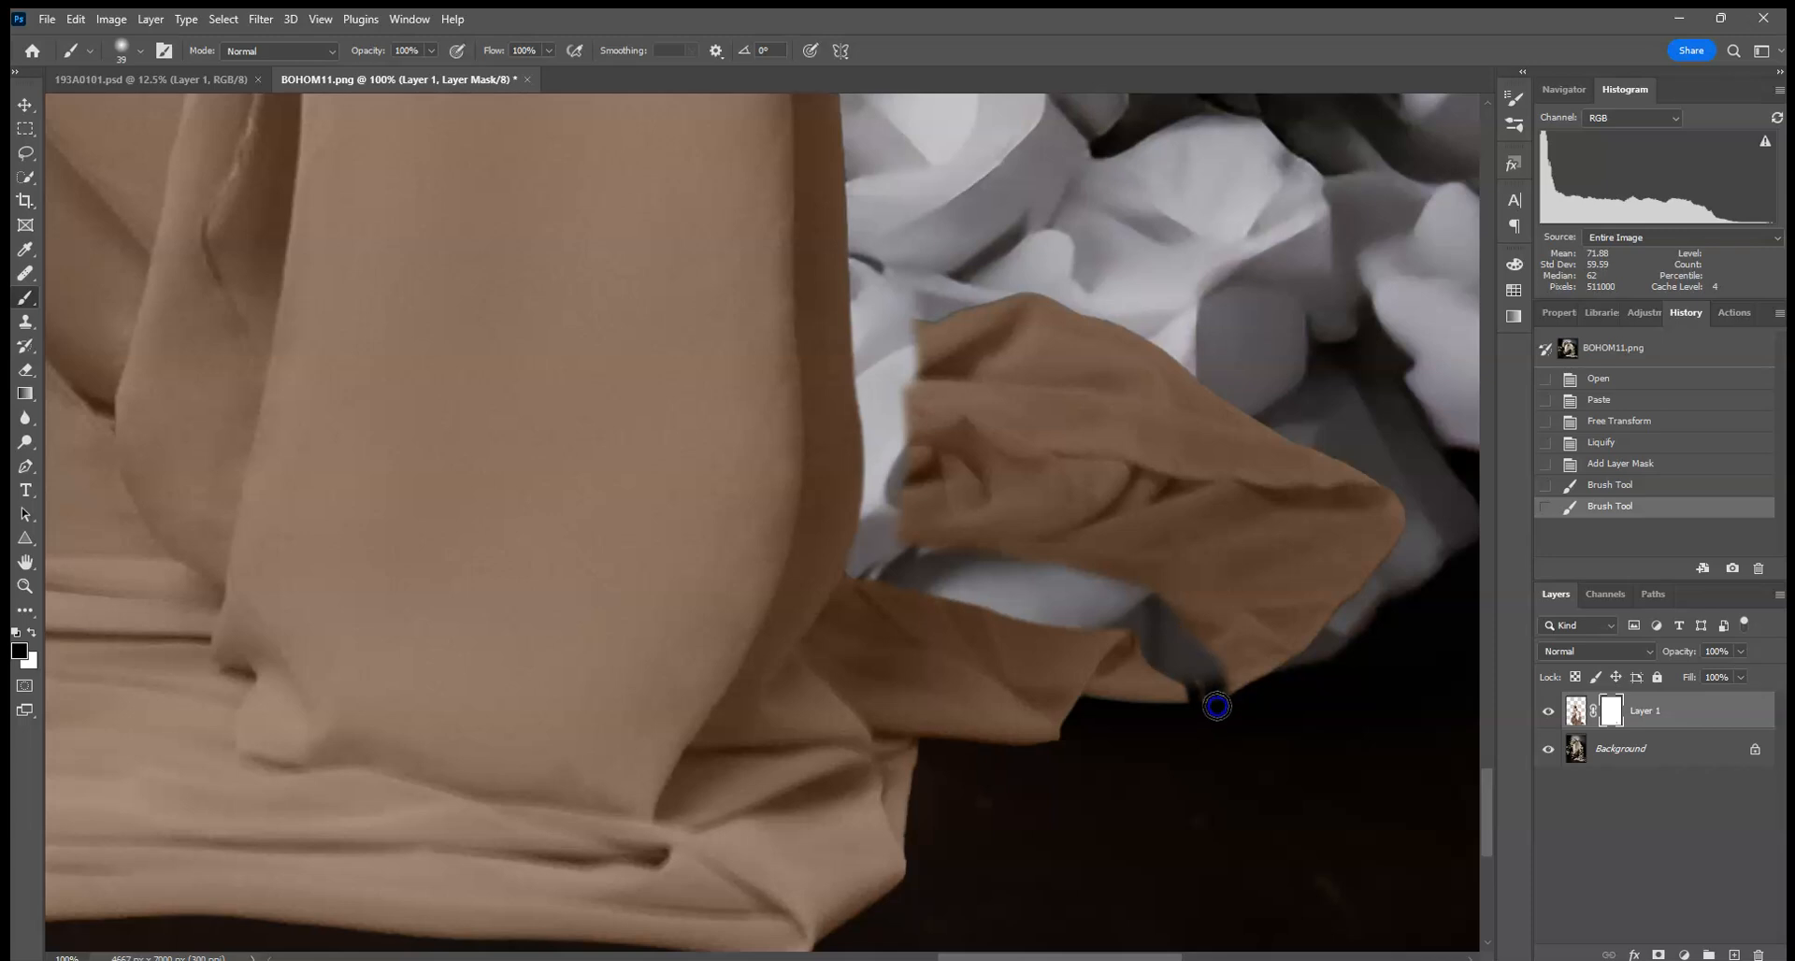
{"action": "left_click_drag", "start_coordinate": [1149, 620], "coordinate": [1142, 615]}
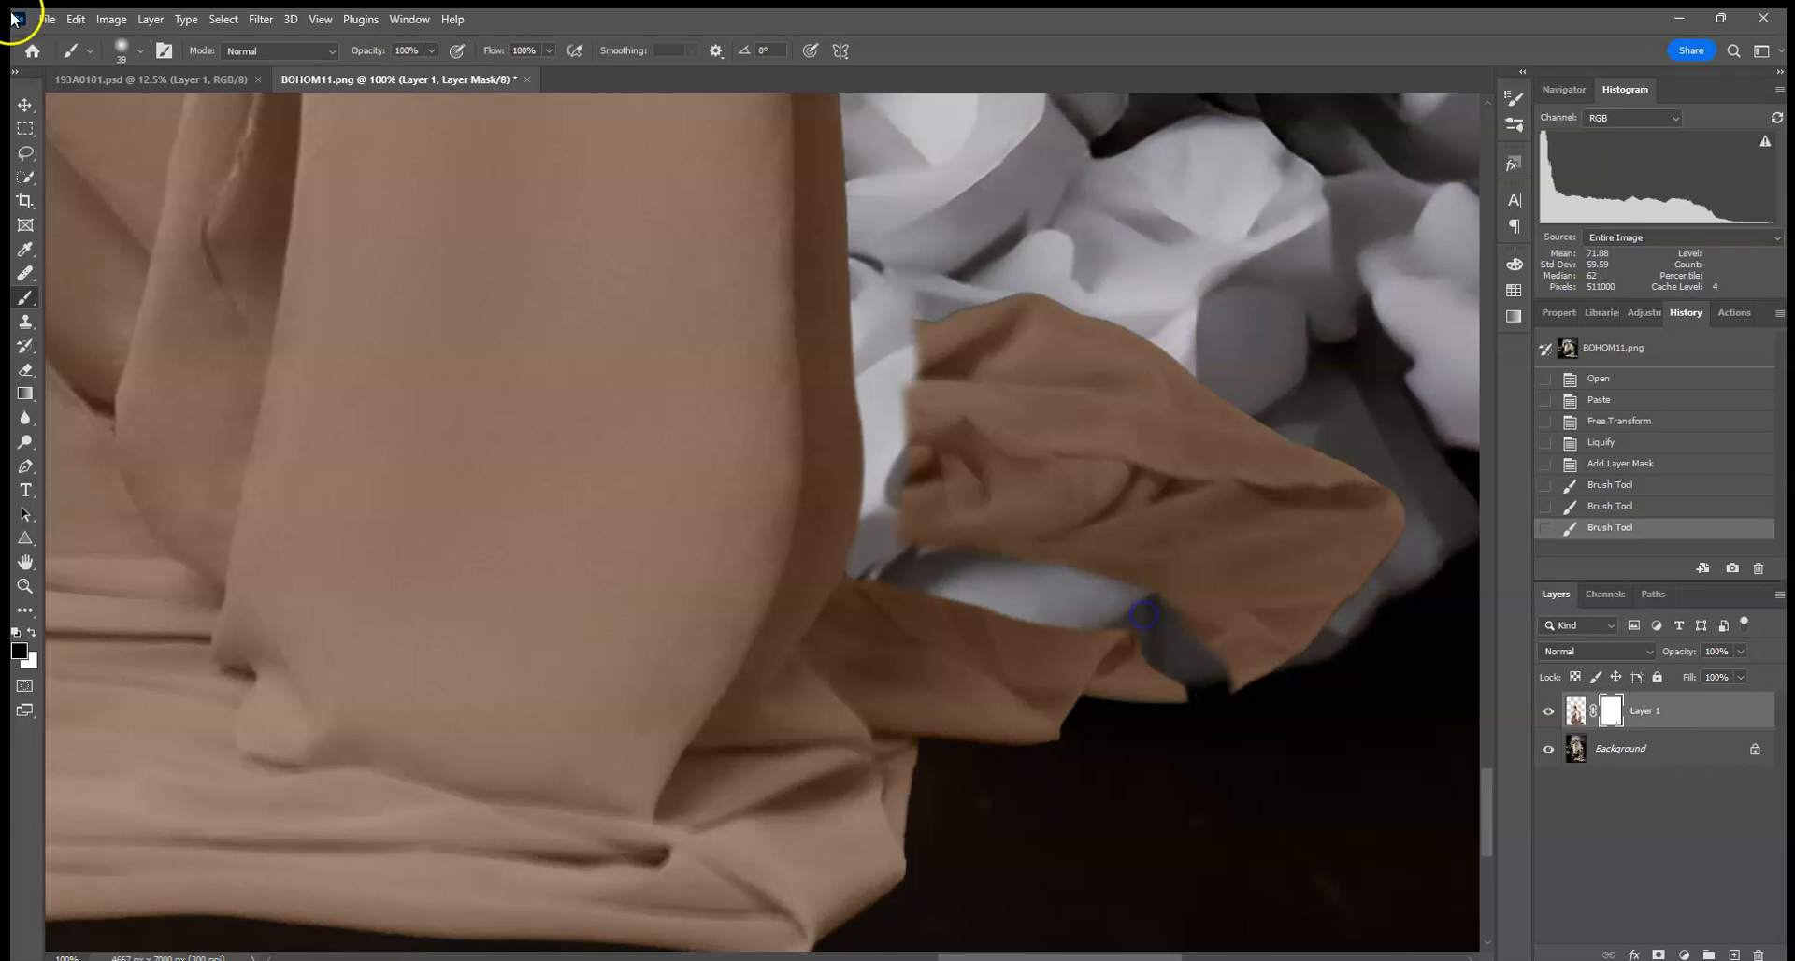
{"action": "left_click", "coordinate": [139, 53]}
{"action": "left_click_drag", "start_coordinate": [156, 108], "coordinate": [177, 109]}
{"action": "mouse_move", "coordinate": [1005, 374]}
{"action": "left_mouse_down"}
{"action": "mouse_move", "coordinate": [909, 385]}
{"action": "mouse_move", "coordinate": [938, 412]}
{"action": "left_mouse_up"}
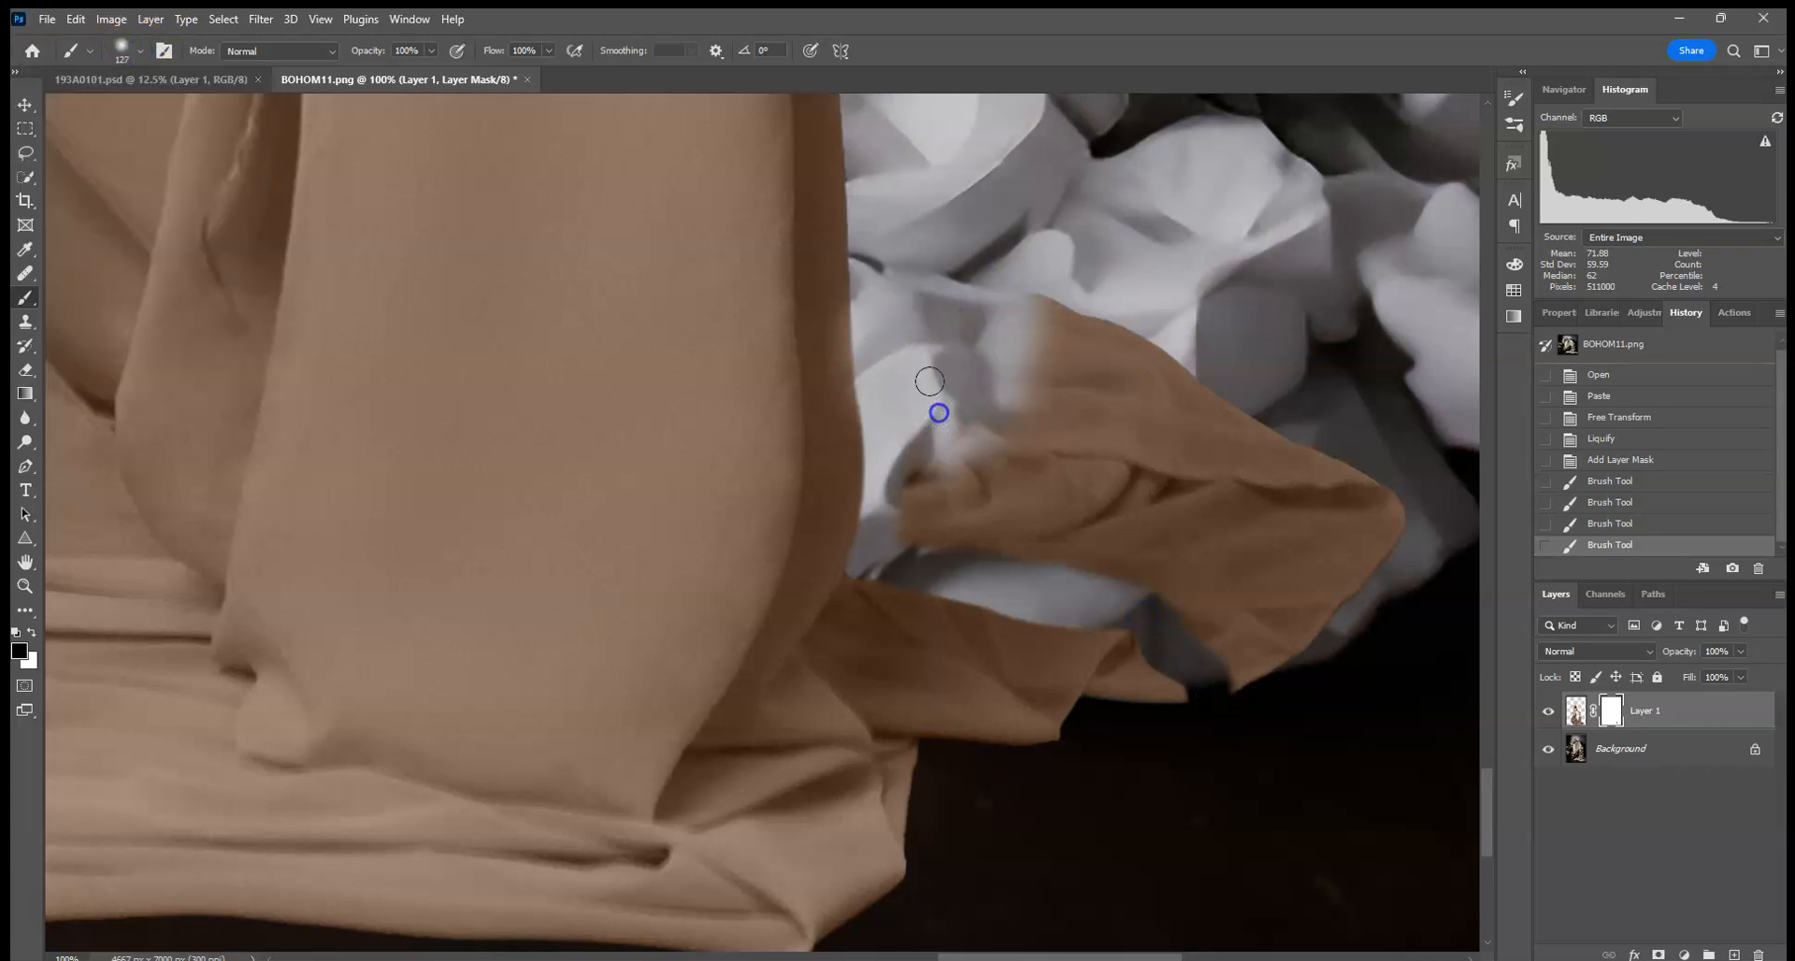
{"action": "left_click", "coordinate": [68, 19]}
{"action": "left_click", "coordinate": [103, 41]}
- Set the brush to 60 px and mask out the rest of the detached train piece over the white fabric
{"action": "left_click", "coordinate": [125, 48]}
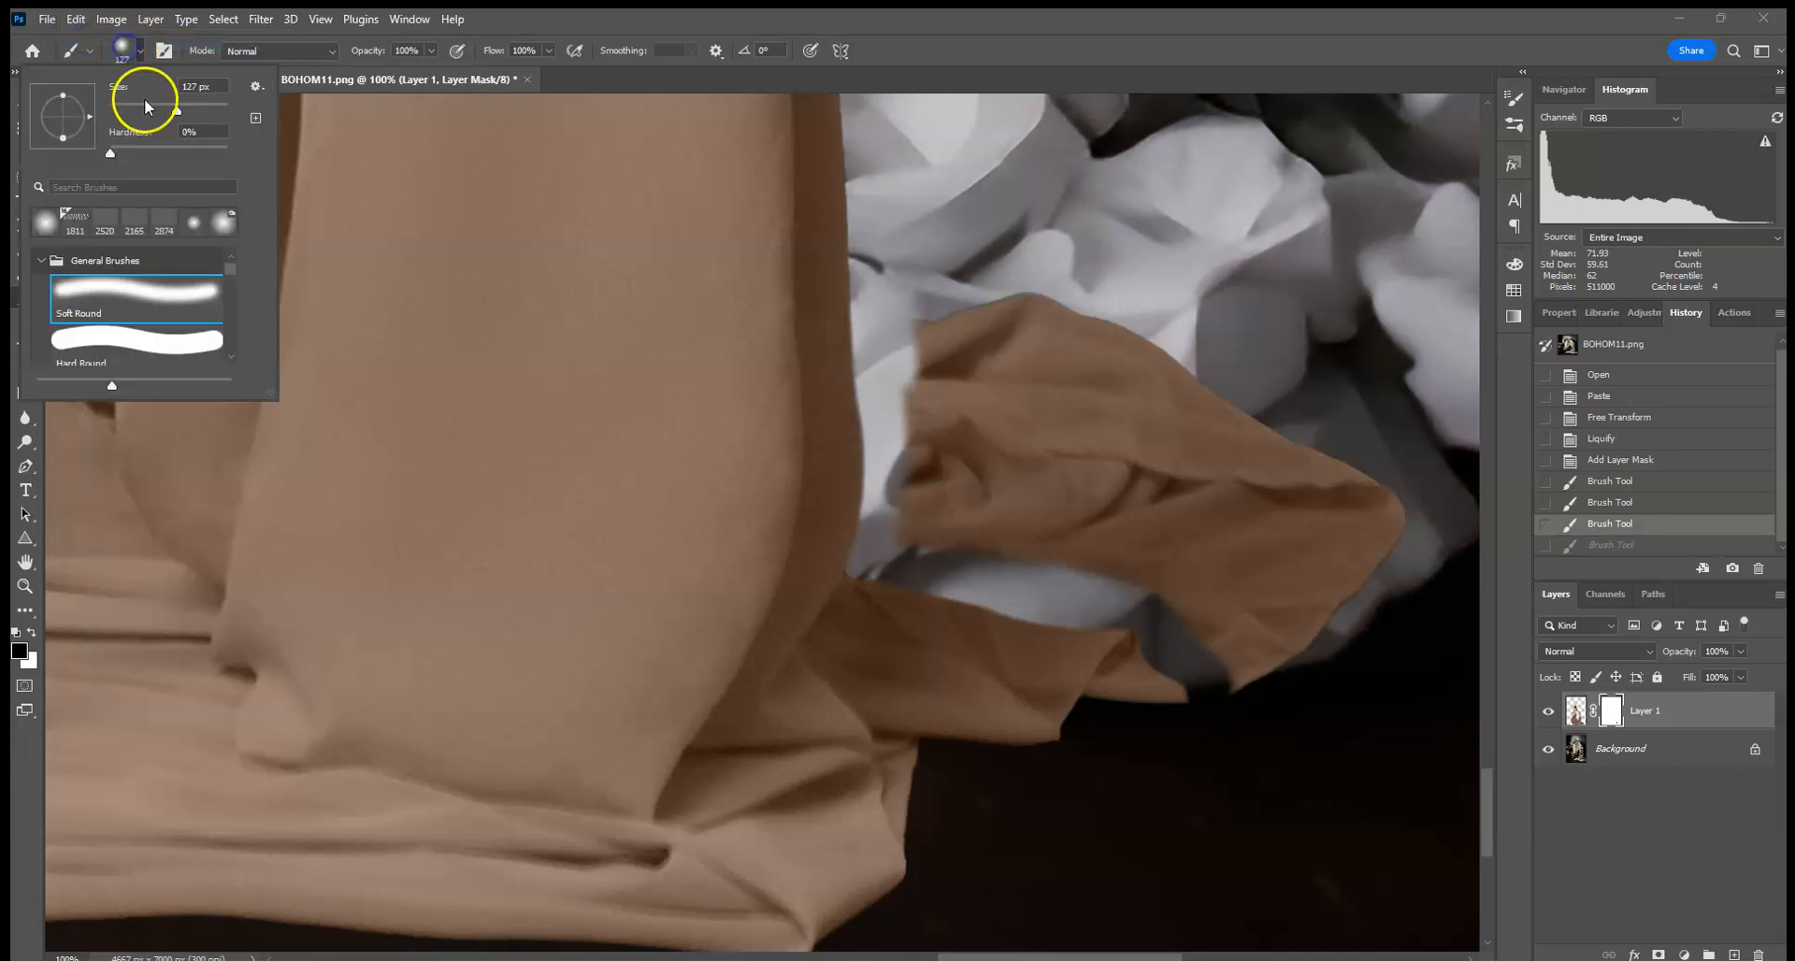
{"action": "mouse_move", "coordinate": [968, 318]}
{"action": "left_mouse_down"}
{"action": "mouse_move", "coordinate": [925, 388]}
{"action": "mouse_move", "coordinate": [906, 533]}
{"action": "mouse_move", "coordinate": [1122, 557]}
{"action": "mouse_move", "coordinate": [1246, 601]}
{"action": "mouse_move", "coordinate": [1237, 677]}
{"action": "mouse_move", "coordinate": [1414, 500]}
{"action": "mouse_move", "coordinate": [1034, 300]}
{"action": "mouse_move", "coordinate": [1281, 456]}
{"action": "mouse_move", "coordinate": [1073, 367]}
{"action": "mouse_move", "coordinate": [938, 360]}
{"action": "mouse_move", "coordinate": [957, 357]}
{"action": "mouse_move", "coordinate": [962, 477]}
{"action": "mouse_move", "coordinate": [1059, 386]}
{"action": "mouse_move", "coordinate": [1158, 505]}
{"action": "mouse_move", "coordinate": [1304, 537]}
{"action": "left_mouse_up"}
{"action": "left_click_drag", "start_coordinate": [1306, 315], "coordinate": [1349, 284]}
{"action": "key", "text": "ctrl+0"}
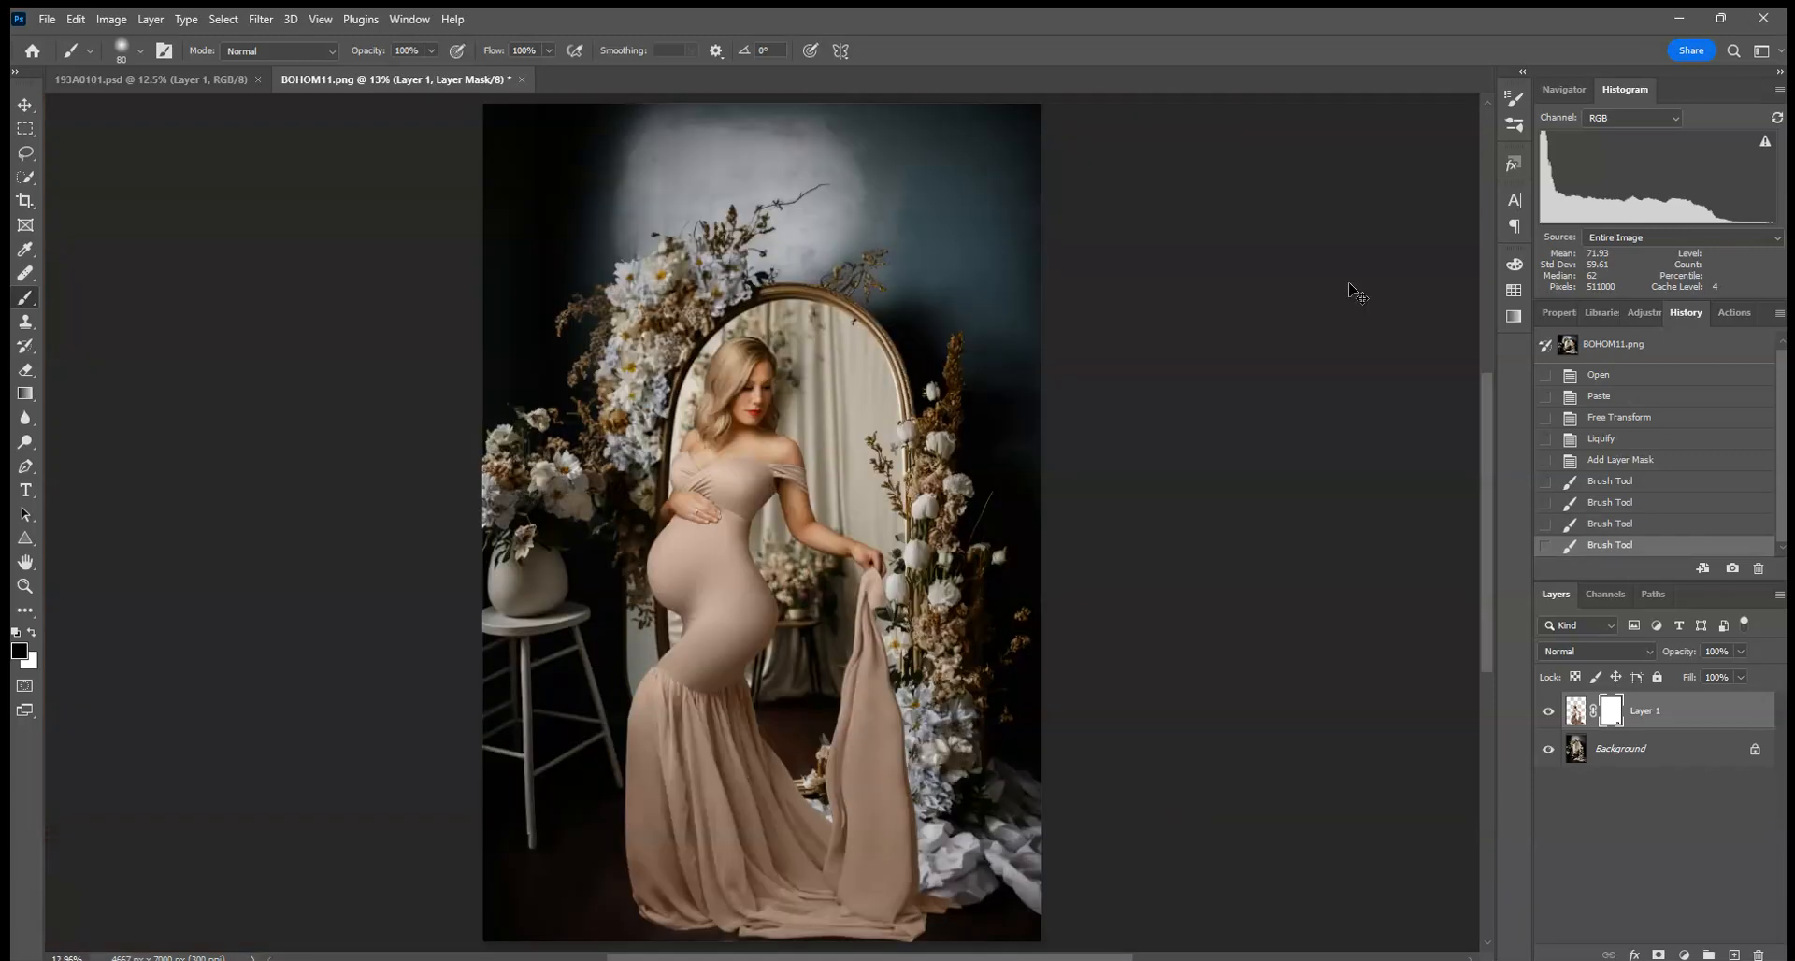
- Add a new layer above the Background and set its blend mode to Multiply
{"action": "left_click", "coordinate": [1694, 747]}
{"action": "left_click", "coordinate": [1736, 954]}
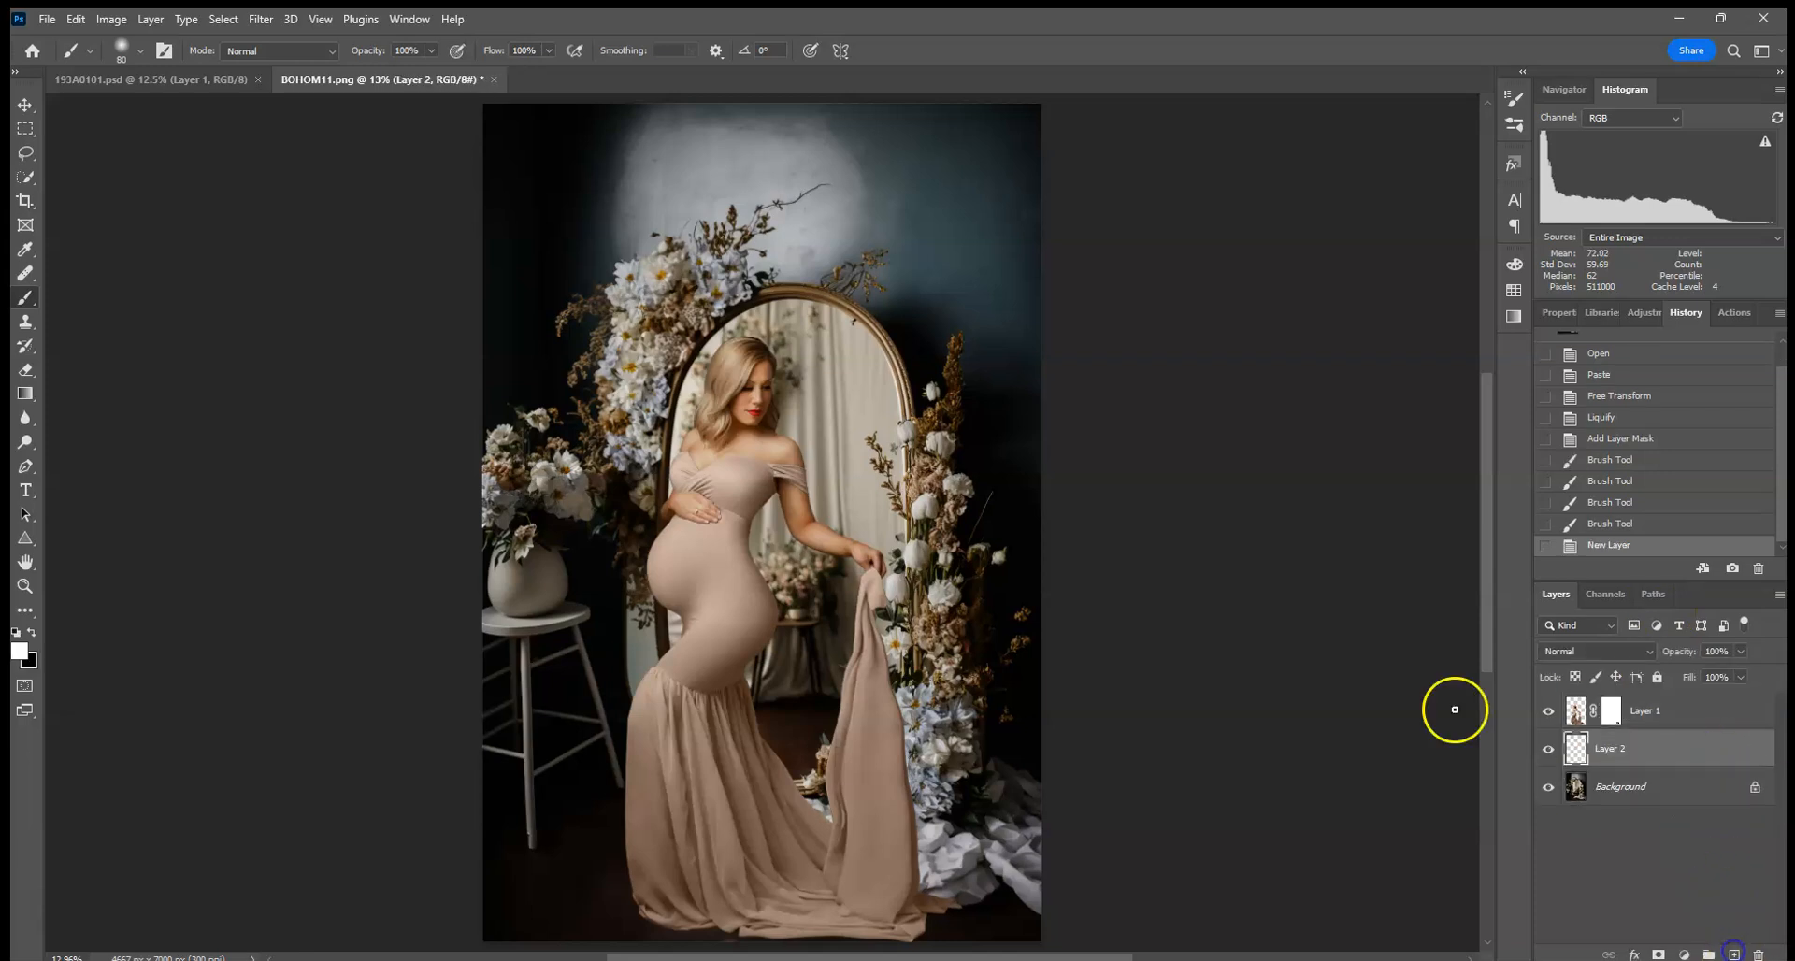
{"action": "left_click", "coordinate": [1596, 650]}
{"action": "left_click", "coordinate": [1564, 575]}
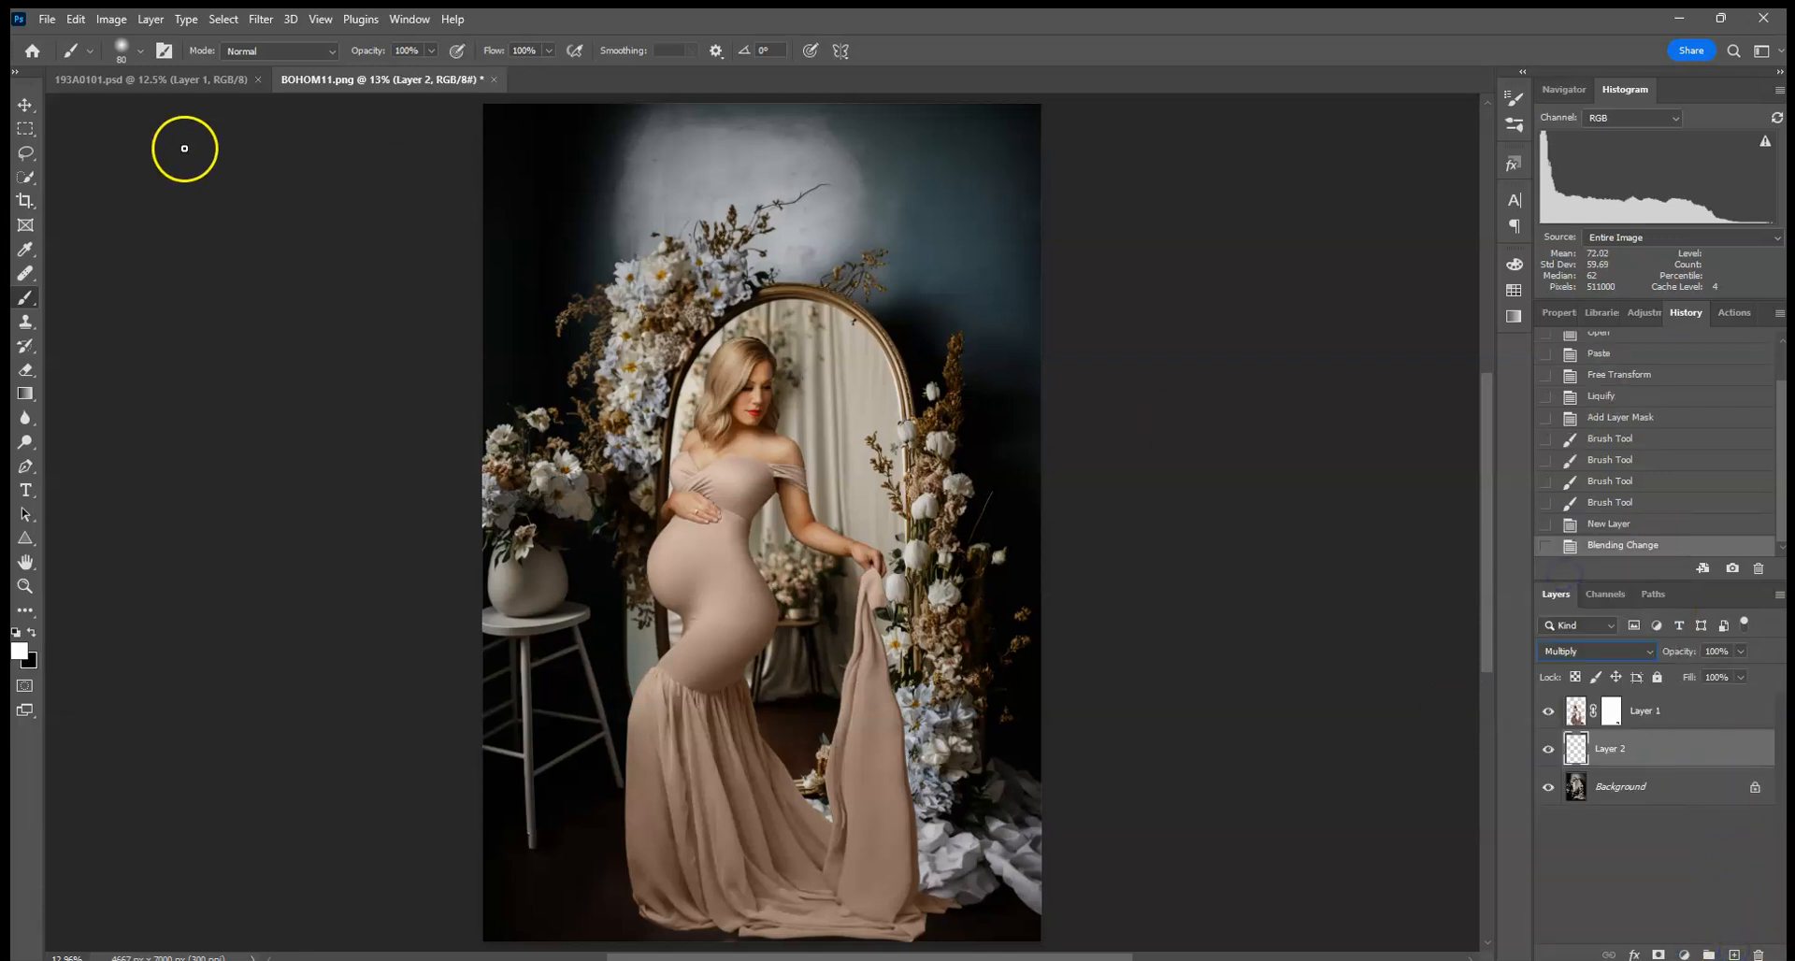
- Paint black with a 511 px soft brush at 20% opacity on the Multiply layer to shade the floor around the dress hem
{"action": "left_click", "coordinate": [141, 50]}
{"action": "left_click_drag", "start_coordinate": [200, 105], "coordinate": [220, 105]}
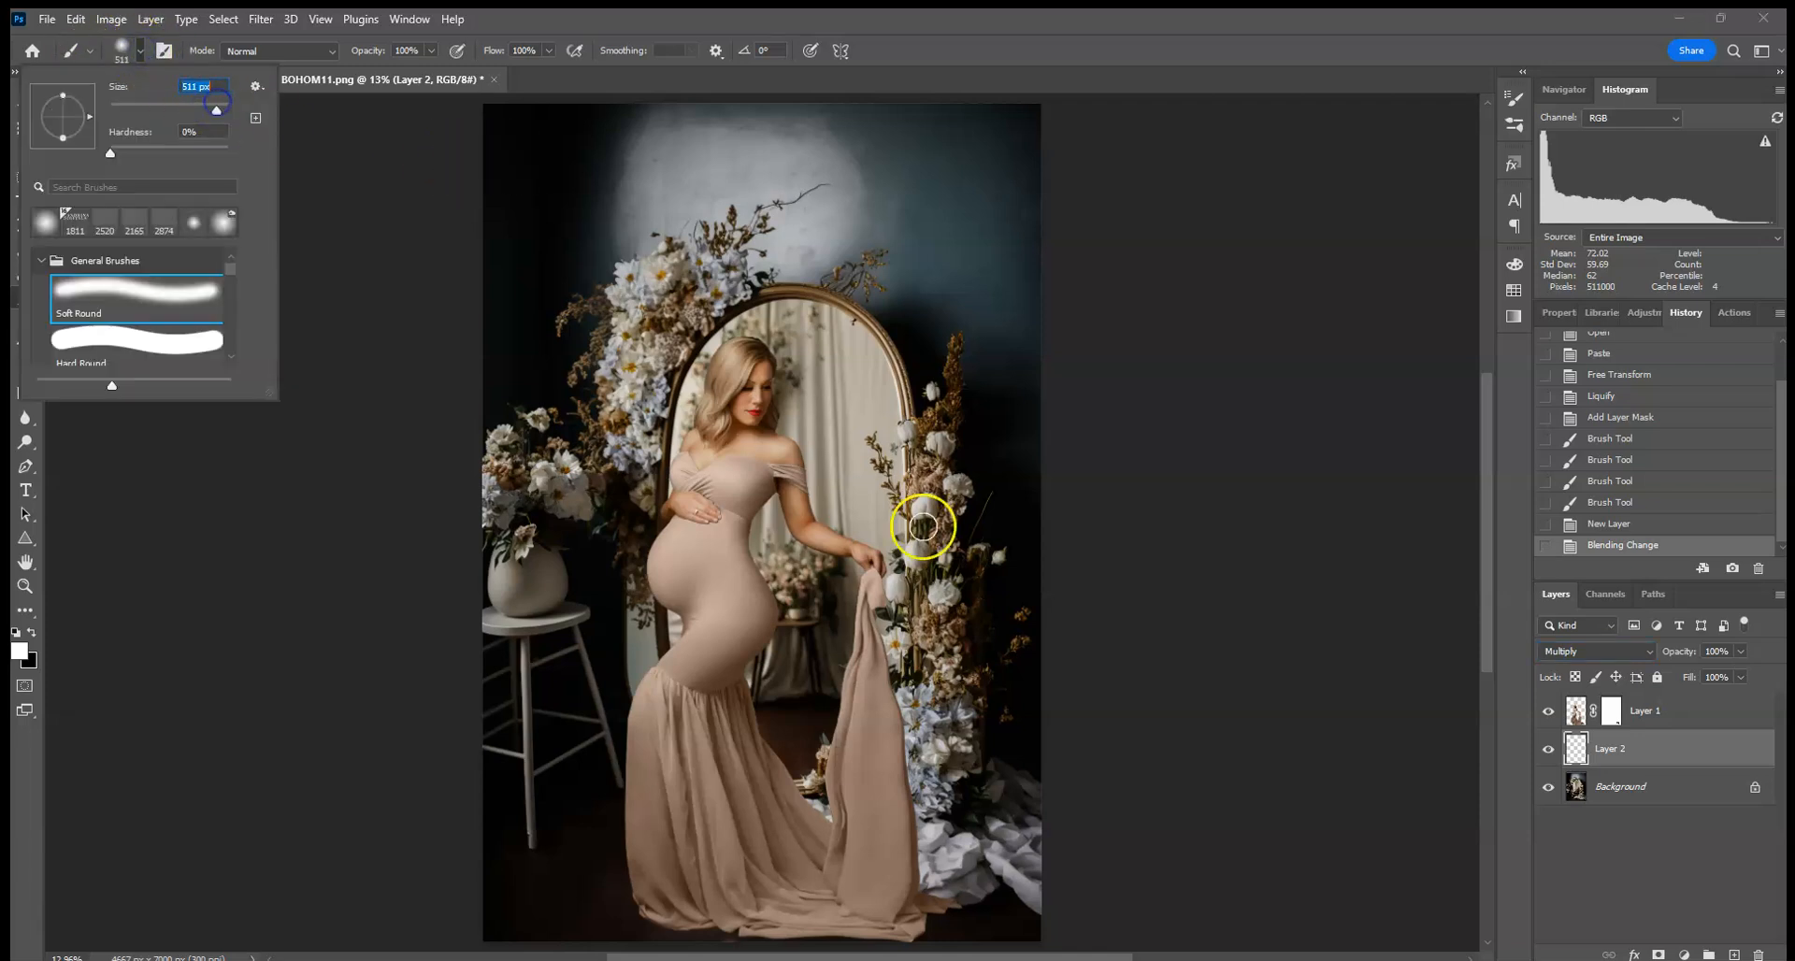
{"action": "left_click", "coordinate": [969, 878]}
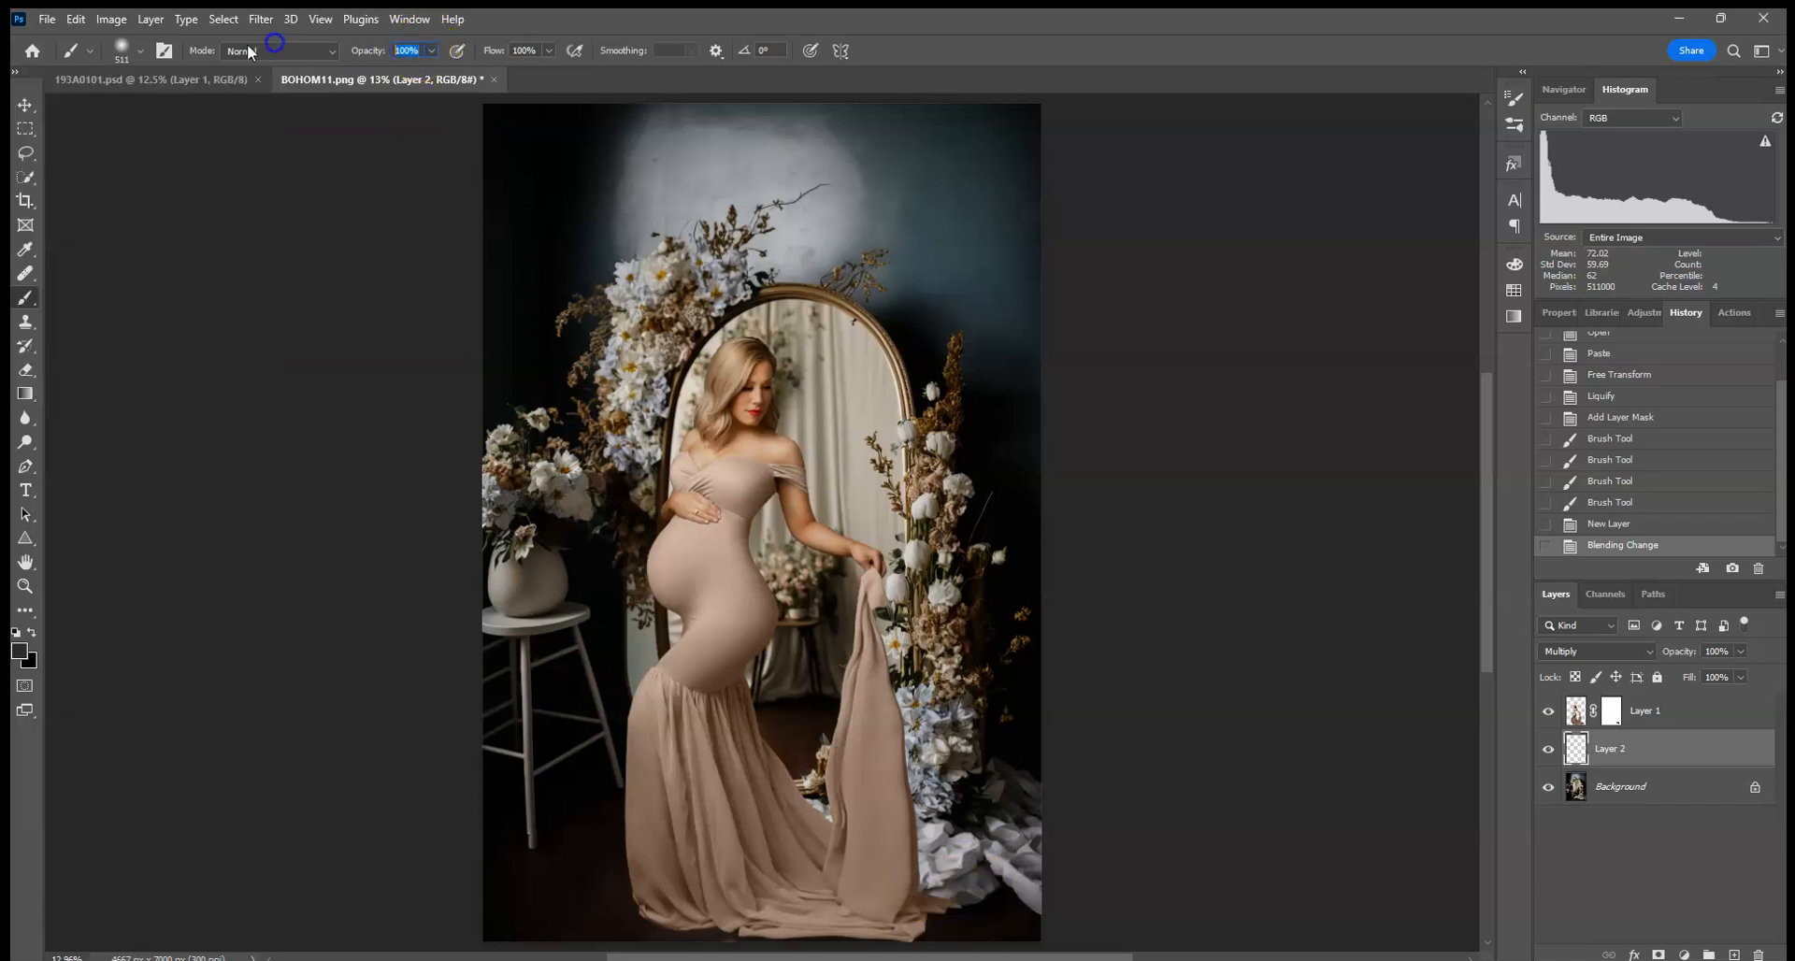
{"action": "type", "text": "20"}
{"action": "key", "text": "Return"}
{"action": "mouse_move", "coordinate": [1210, 921]}
{"action": "left_mouse_down"}
{"action": "mouse_move", "coordinate": [897, 896]}
{"action": "mouse_move", "coordinate": [962, 889]}
{"action": "mouse_move", "coordinate": [923, 884]}
{"action": "left_mouse_up"}
{"action": "mouse_move", "coordinate": [922, 884]}
{"action": "left_mouse_down"}
{"action": "mouse_move", "coordinate": [1238, 924]}
{"action": "mouse_move", "coordinate": [1036, 924]}
{"action": "mouse_move", "coordinate": [1035, 908]}
{"action": "mouse_move", "coordinate": [1114, 886]}
{"action": "mouse_move", "coordinate": [922, 867]}
{"action": "left_mouse_up"}
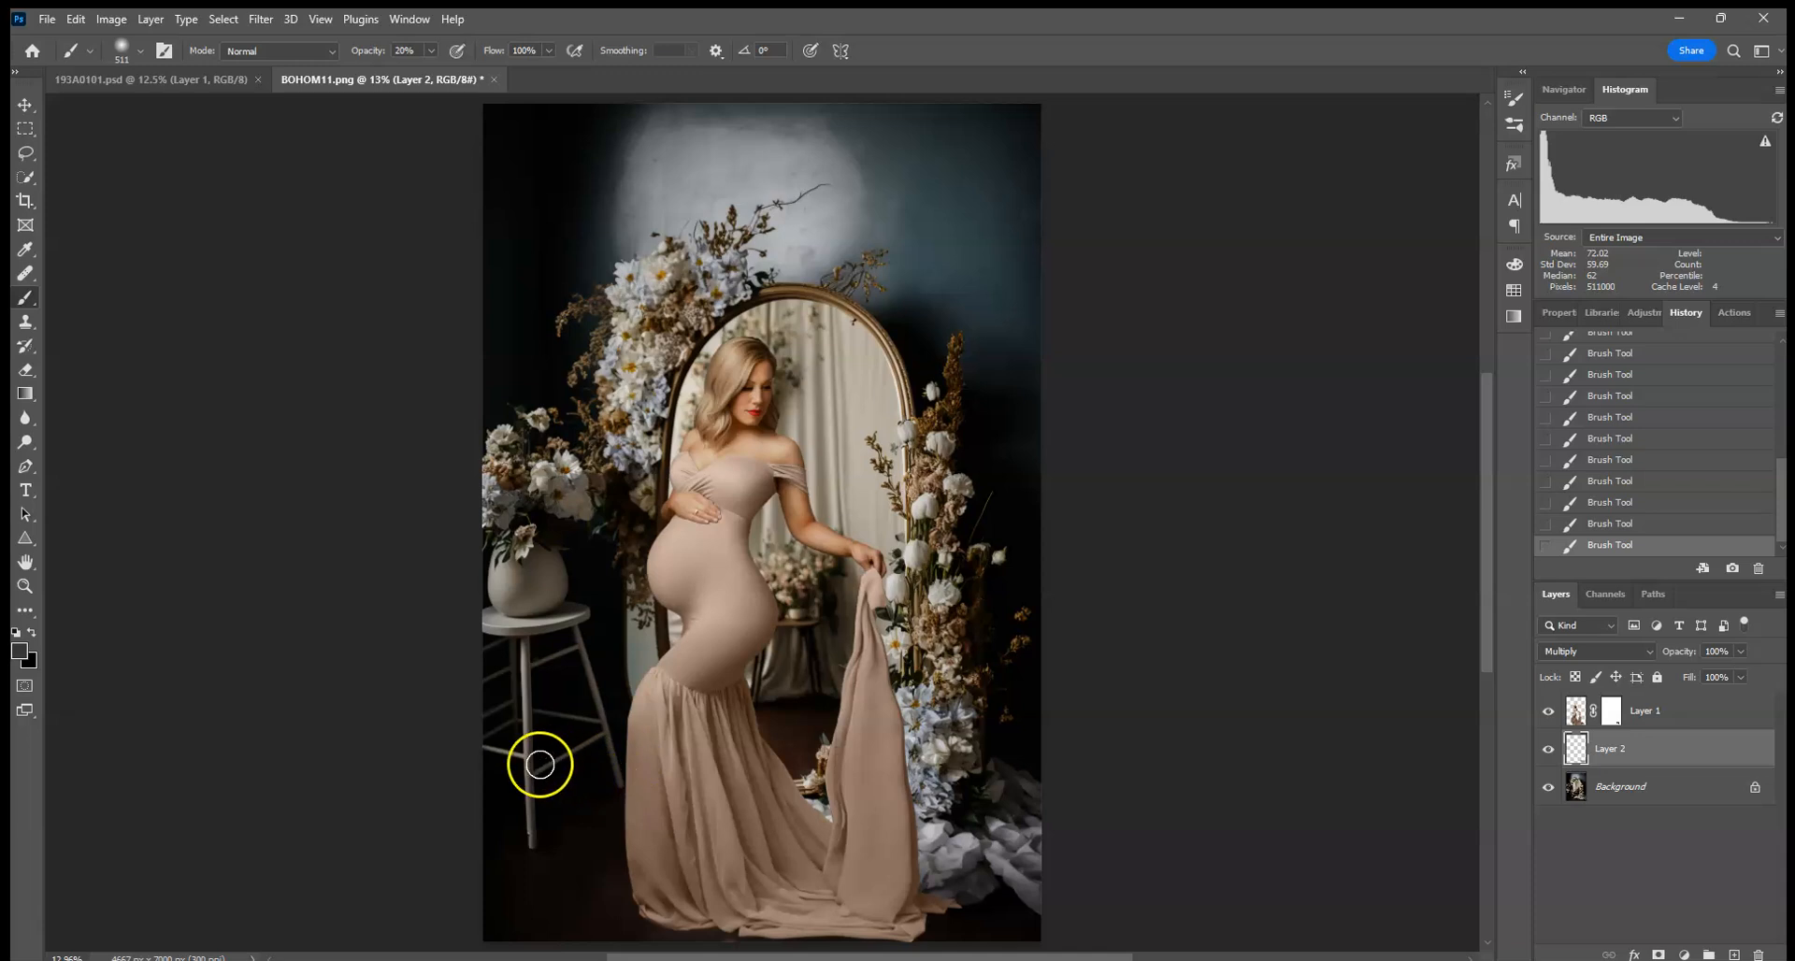
{"action": "left_click_drag", "start_coordinate": [908, 857], "coordinate": [1146, 895]}
{"action": "left_click_drag", "start_coordinate": [1017, 871], "coordinate": [1046, 922]}
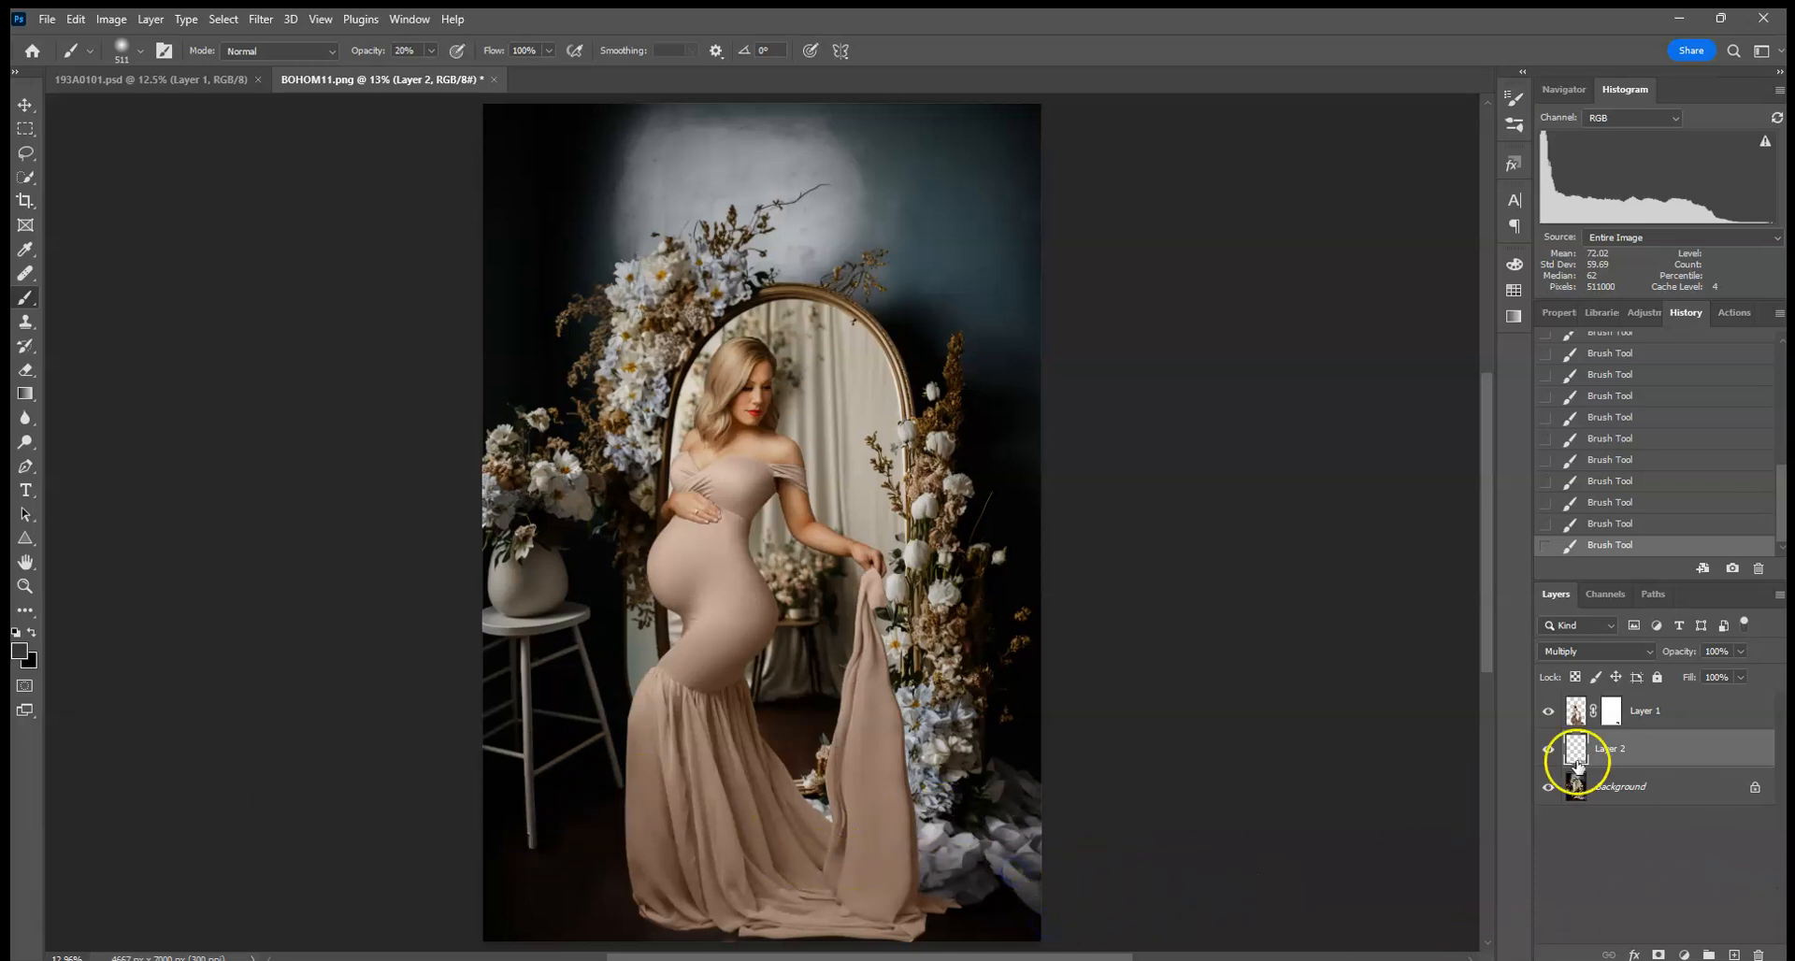
- Add another Multiply layer directly above the Background and brush a faint shadow on the floor beside the dress train
{"action": "left_click", "coordinate": [1716, 787]}
{"action": "left_click", "coordinate": [1734, 954]}
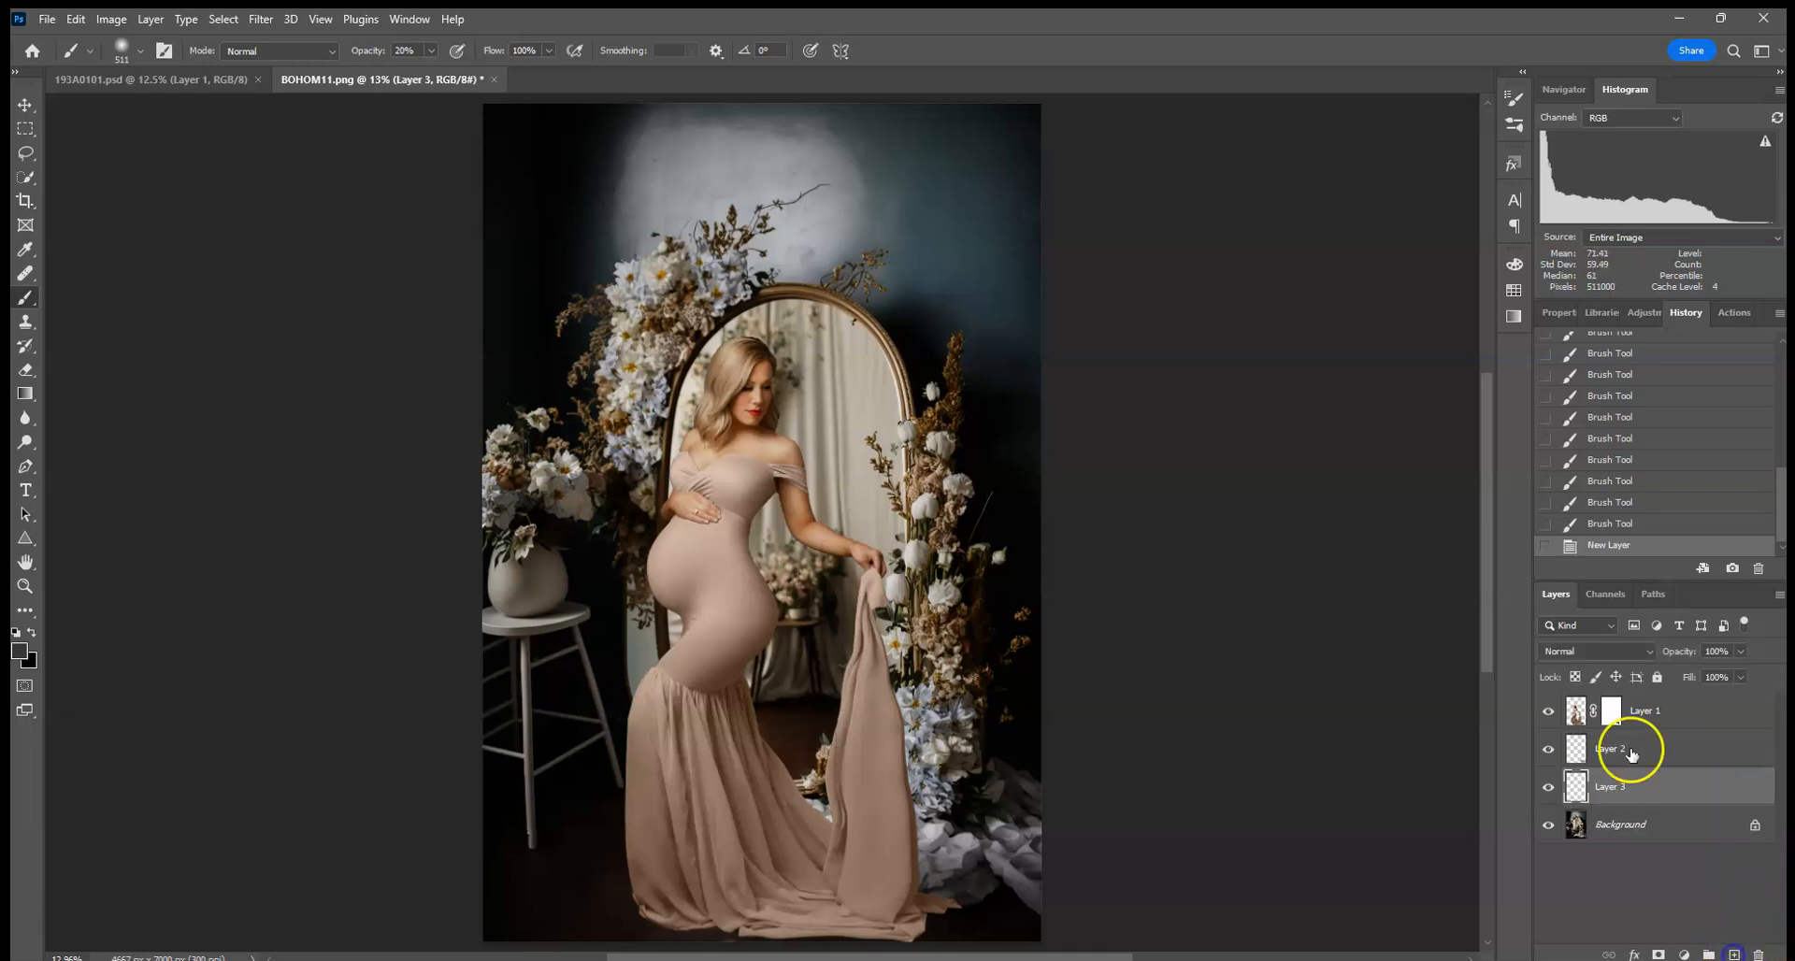
{"action": "left_click", "coordinate": [1594, 652]}
{"action": "left_click", "coordinate": [1553, 572]}
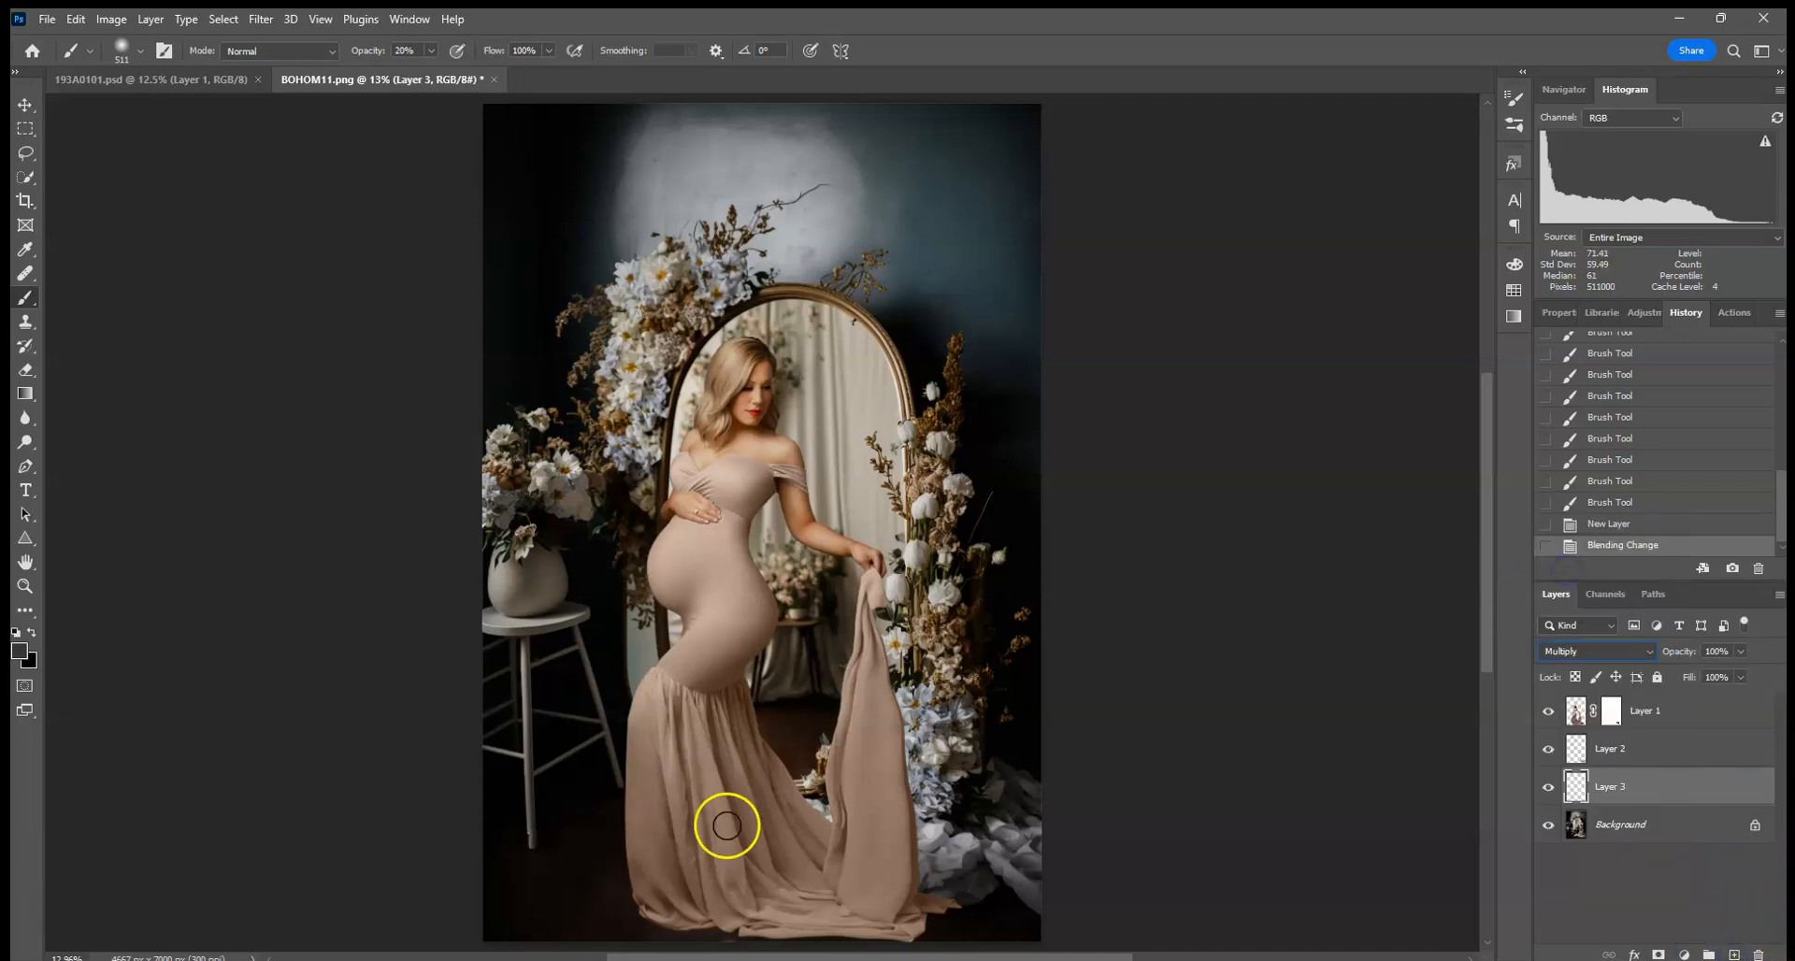
{"action": "mouse_move", "coordinate": [1038, 924]}
{"action": "left_mouse_down"}
{"action": "mouse_move", "coordinate": [898, 932]}
{"action": "mouse_move", "coordinate": [935, 928]}
{"action": "left_mouse_up"}
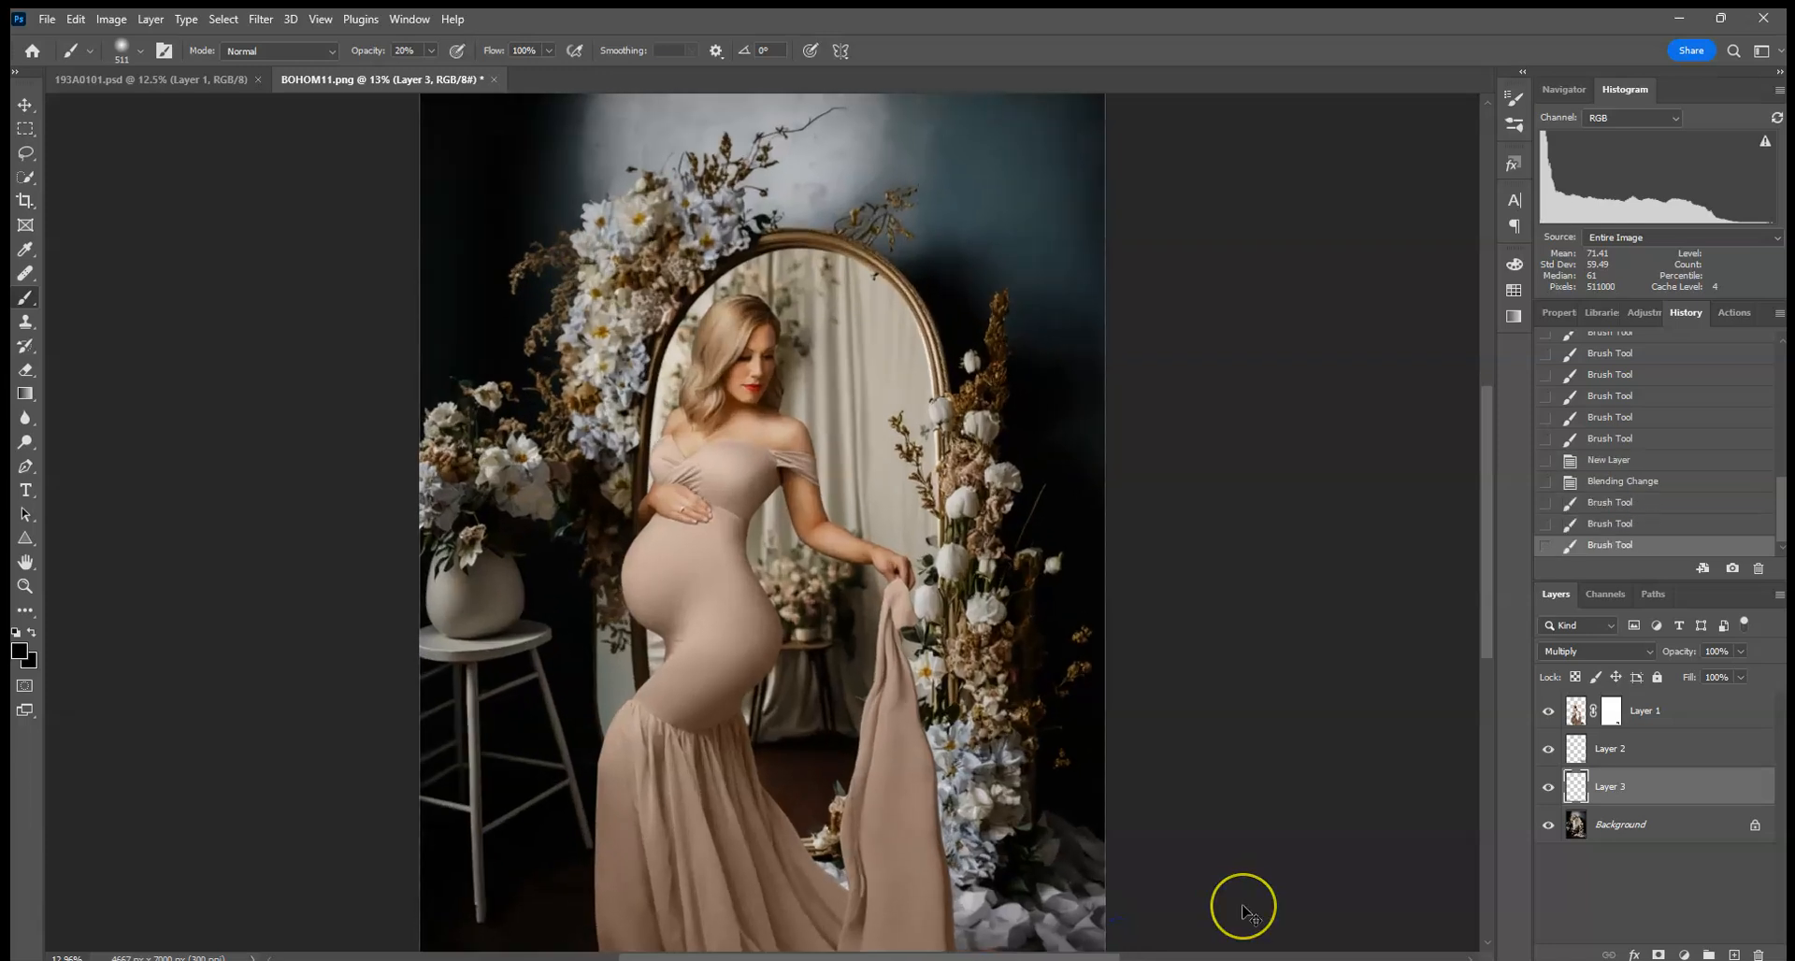
- With a 32 px brush at 100% opacity, paint a tight contact shadow under the hem on the stool side of the dress
{"action": "key", "text": "ctrl+plus"}
{"action": "key", "text": "ctrl+plus"}
{"action": "key", "text": "ctrl+plus"}
{"action": "key", "text": "ctrl+plus"}
{"action": "key", "text": "ctrl+plus"}
{"action": "left_click_drag", "start_coordinate": [781, 647], "coordinate": [888, 308]}
{"action": "left_click_drag", "start_coordinate": [842, 729], "coordinate": [565, 513]}
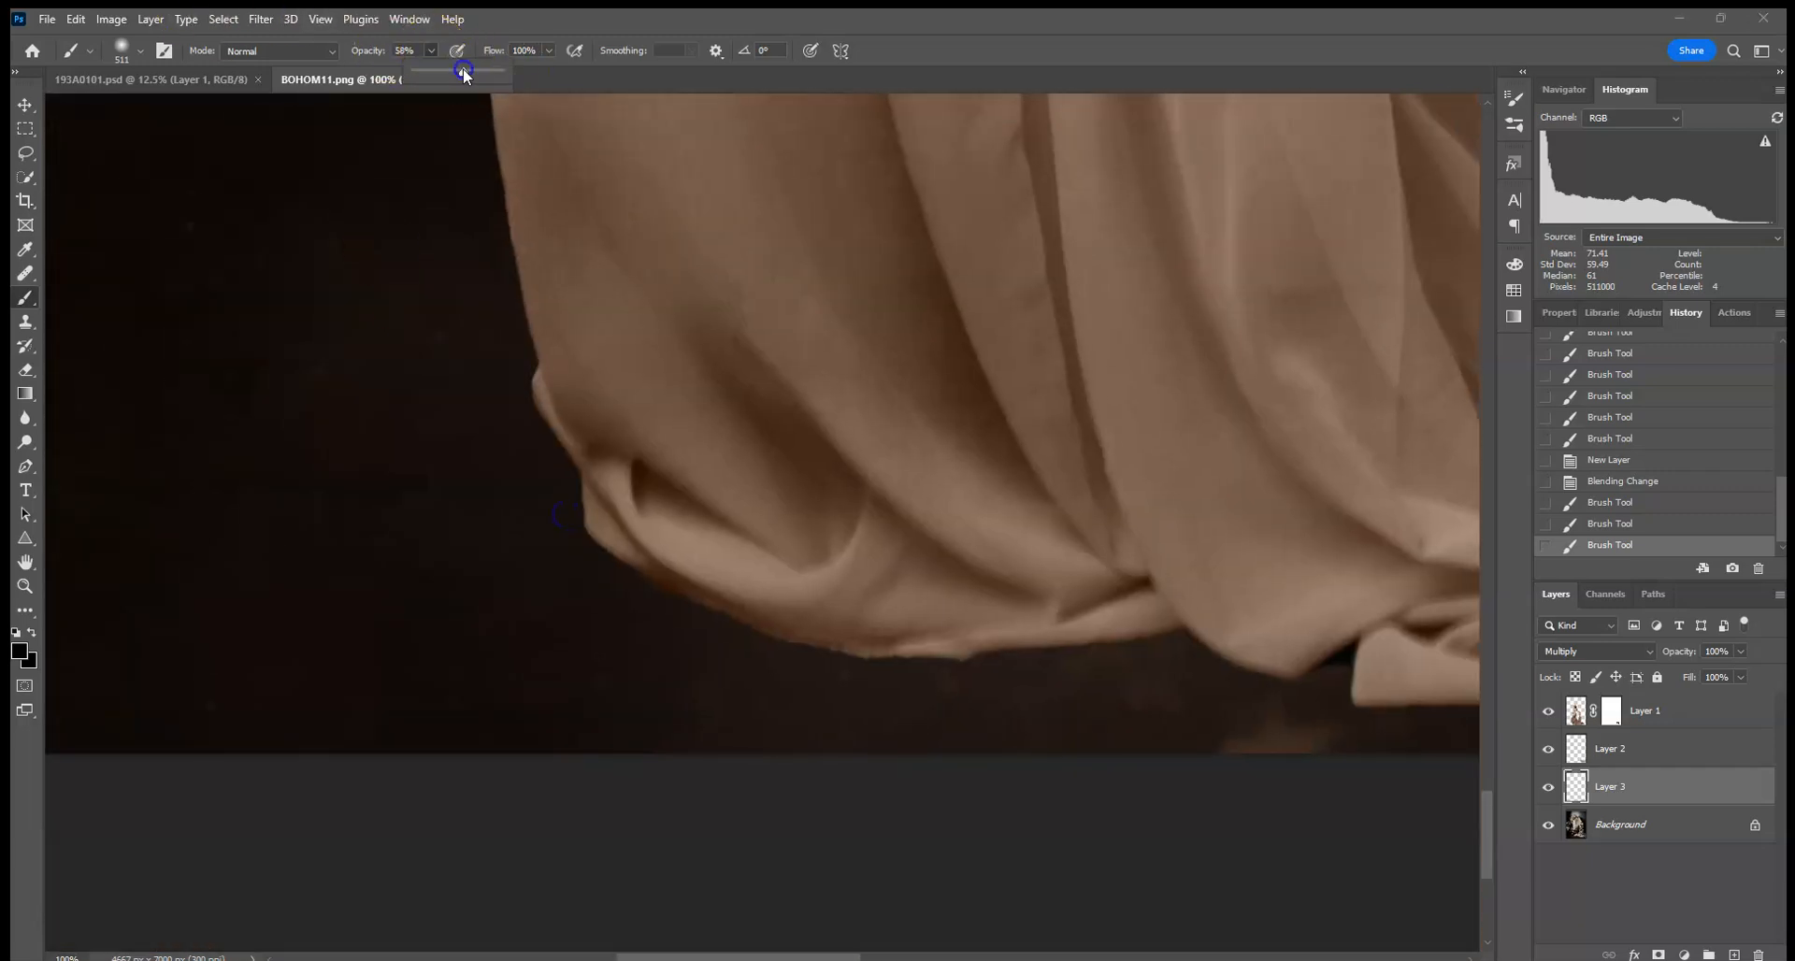
{"action": "left_click", "coordinate": [137, 52]}
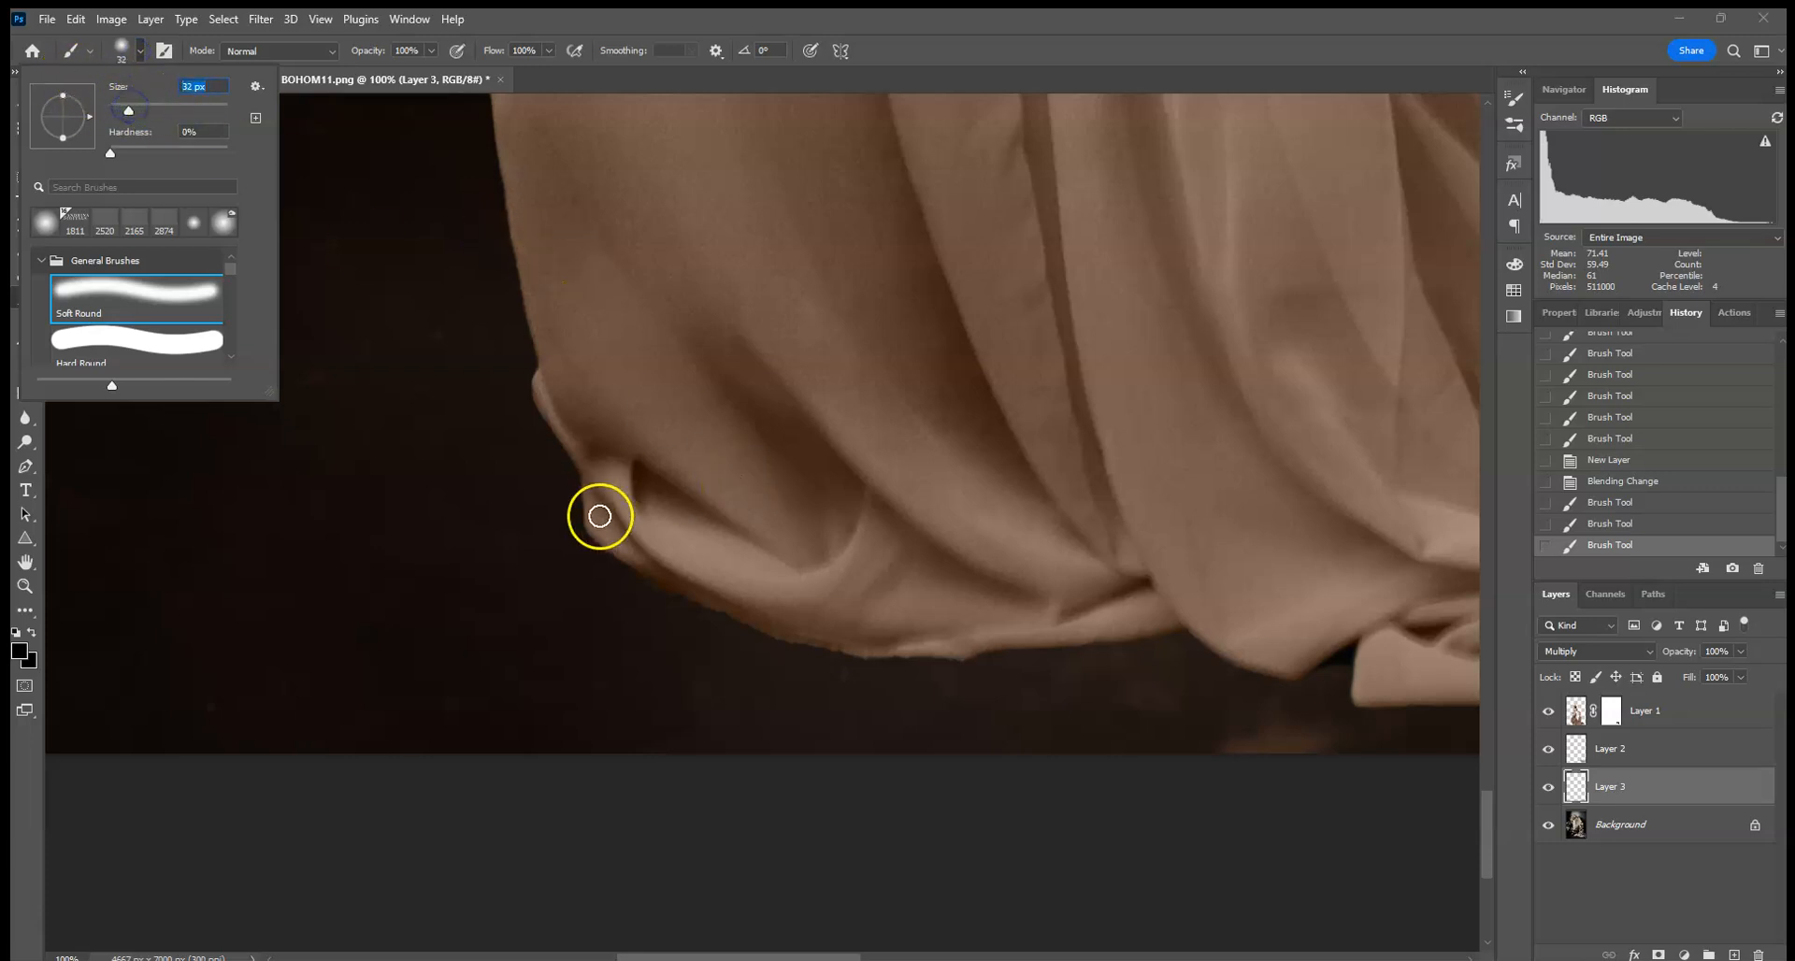
{"action": "left_click", "coordinate": [615, 544]}
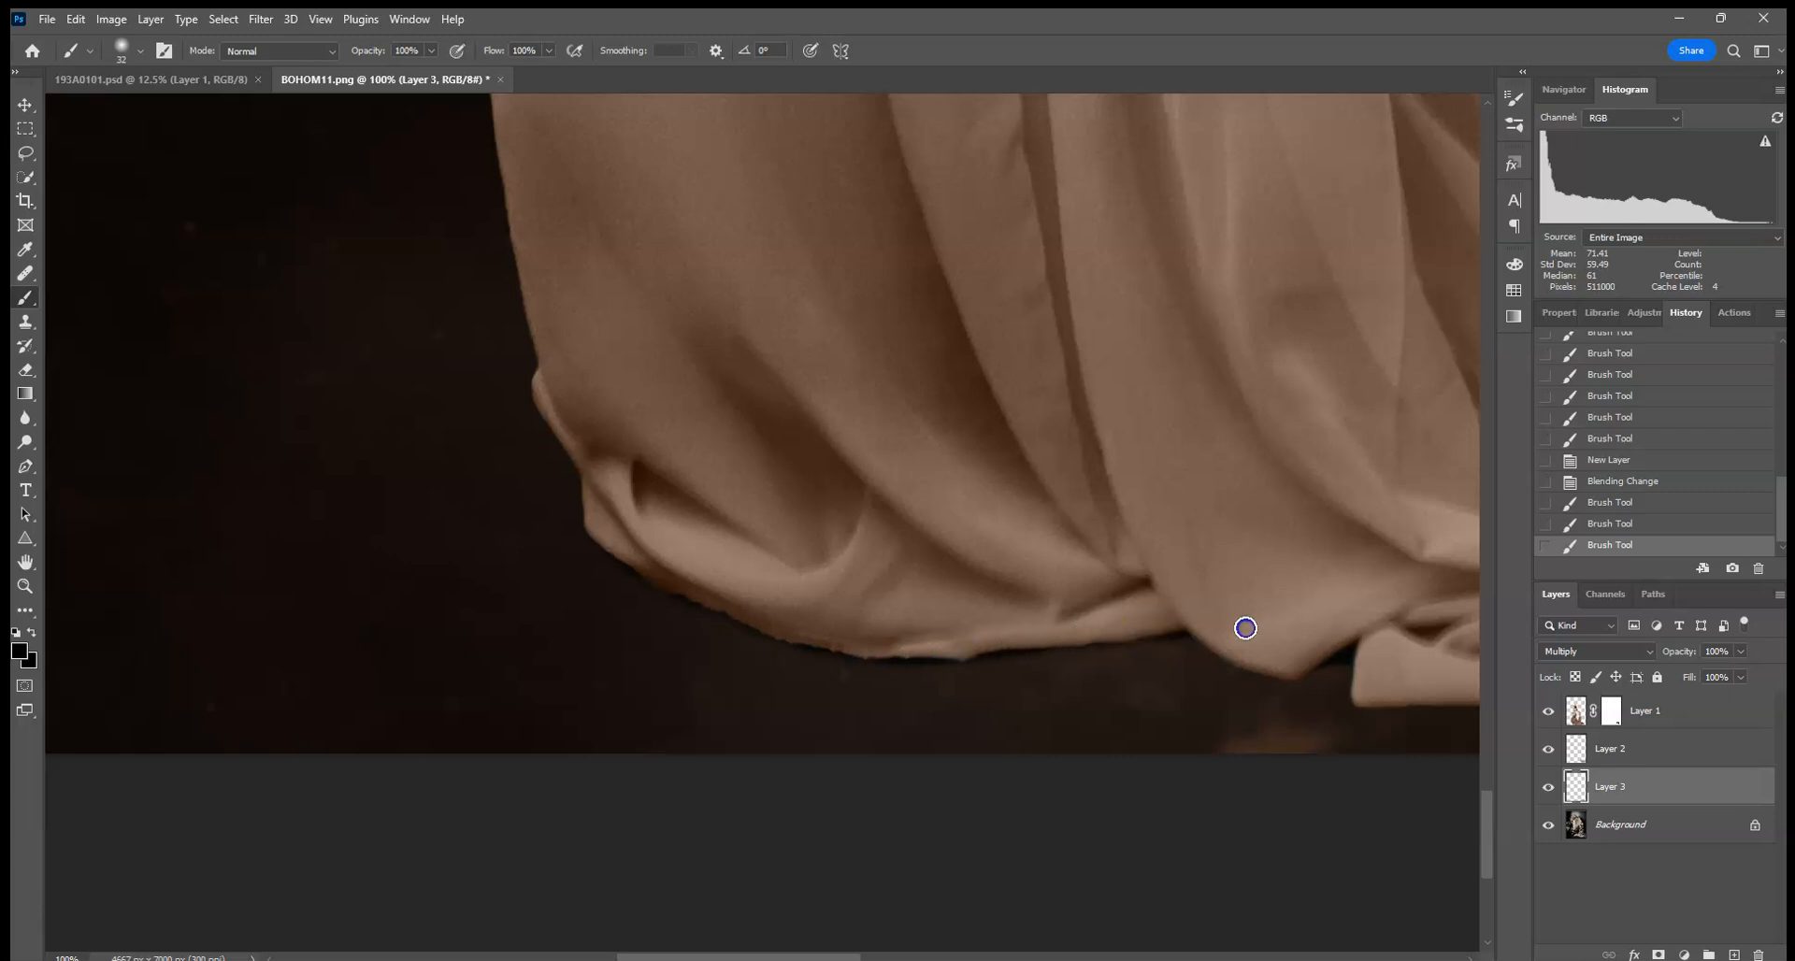
{"action": "left_click_drag", "start_coordinate": [1281, 648], "coordinate": [761, 505]}
{"action": "left_click", "coordinate": [701, 540]}
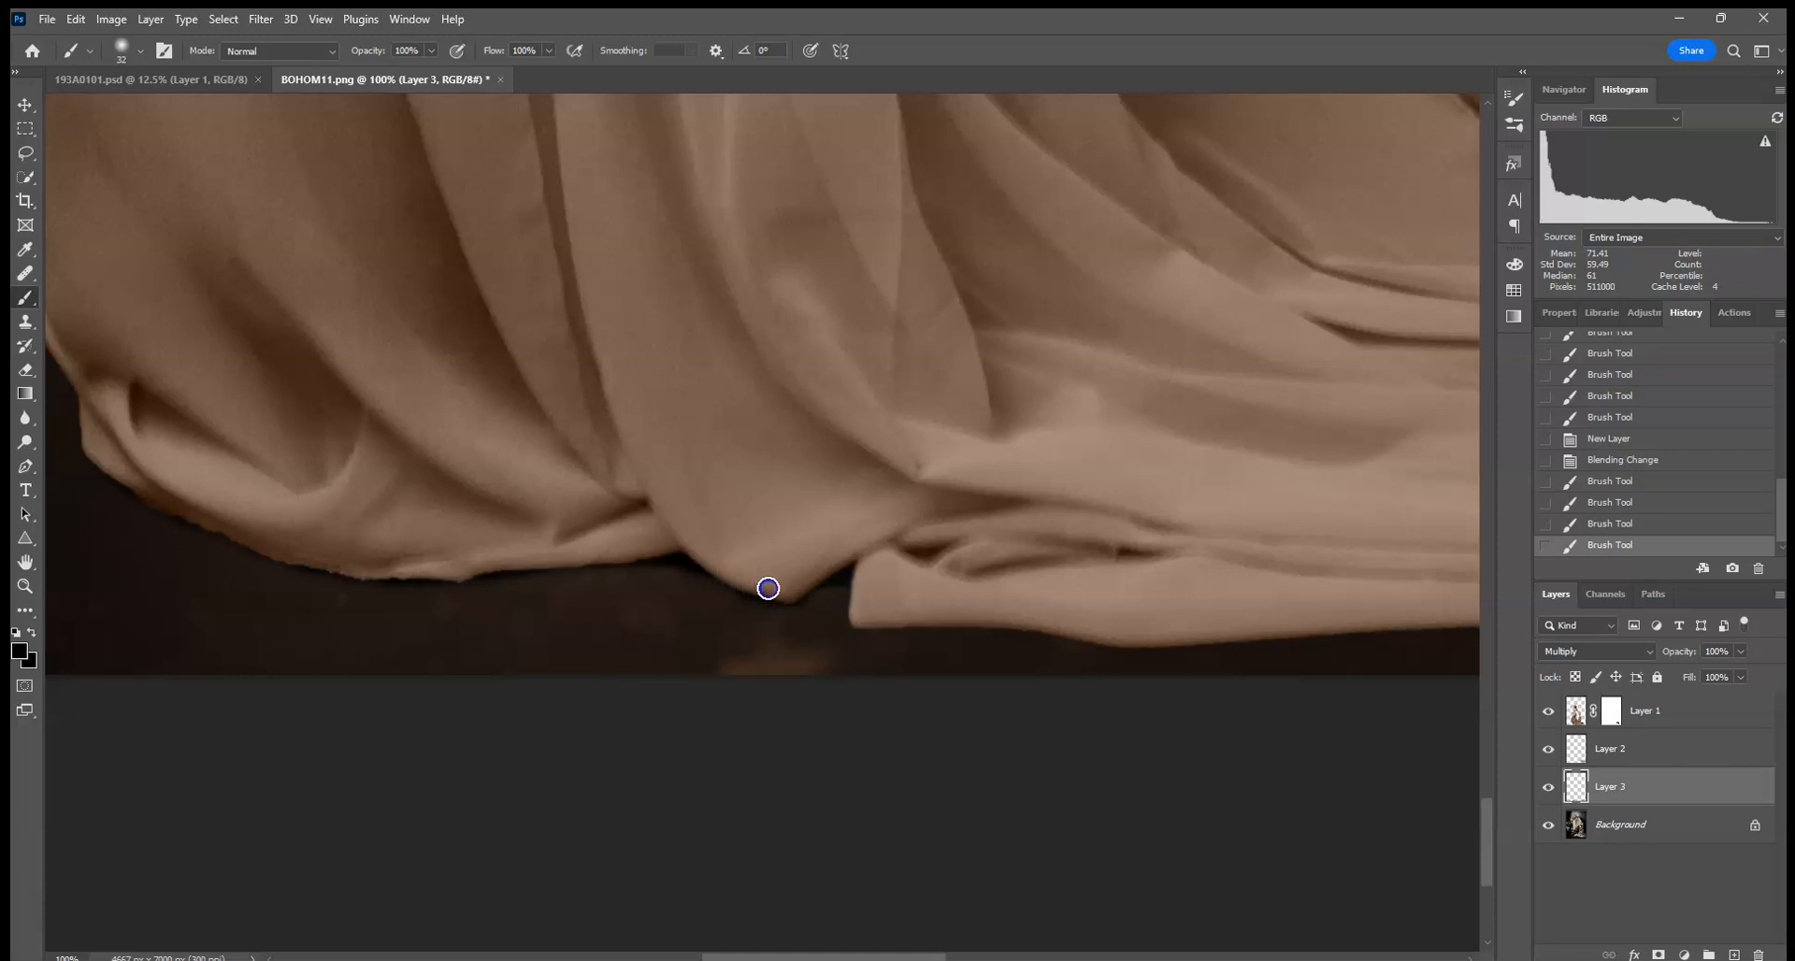
- Continue the contact shadow beneath the folded train along the bottom edge to the hem's far corner
{"action": "left_click", "coordinate": [796, 582]}
{"action": "left_click", "coordinate": [861, 594]}
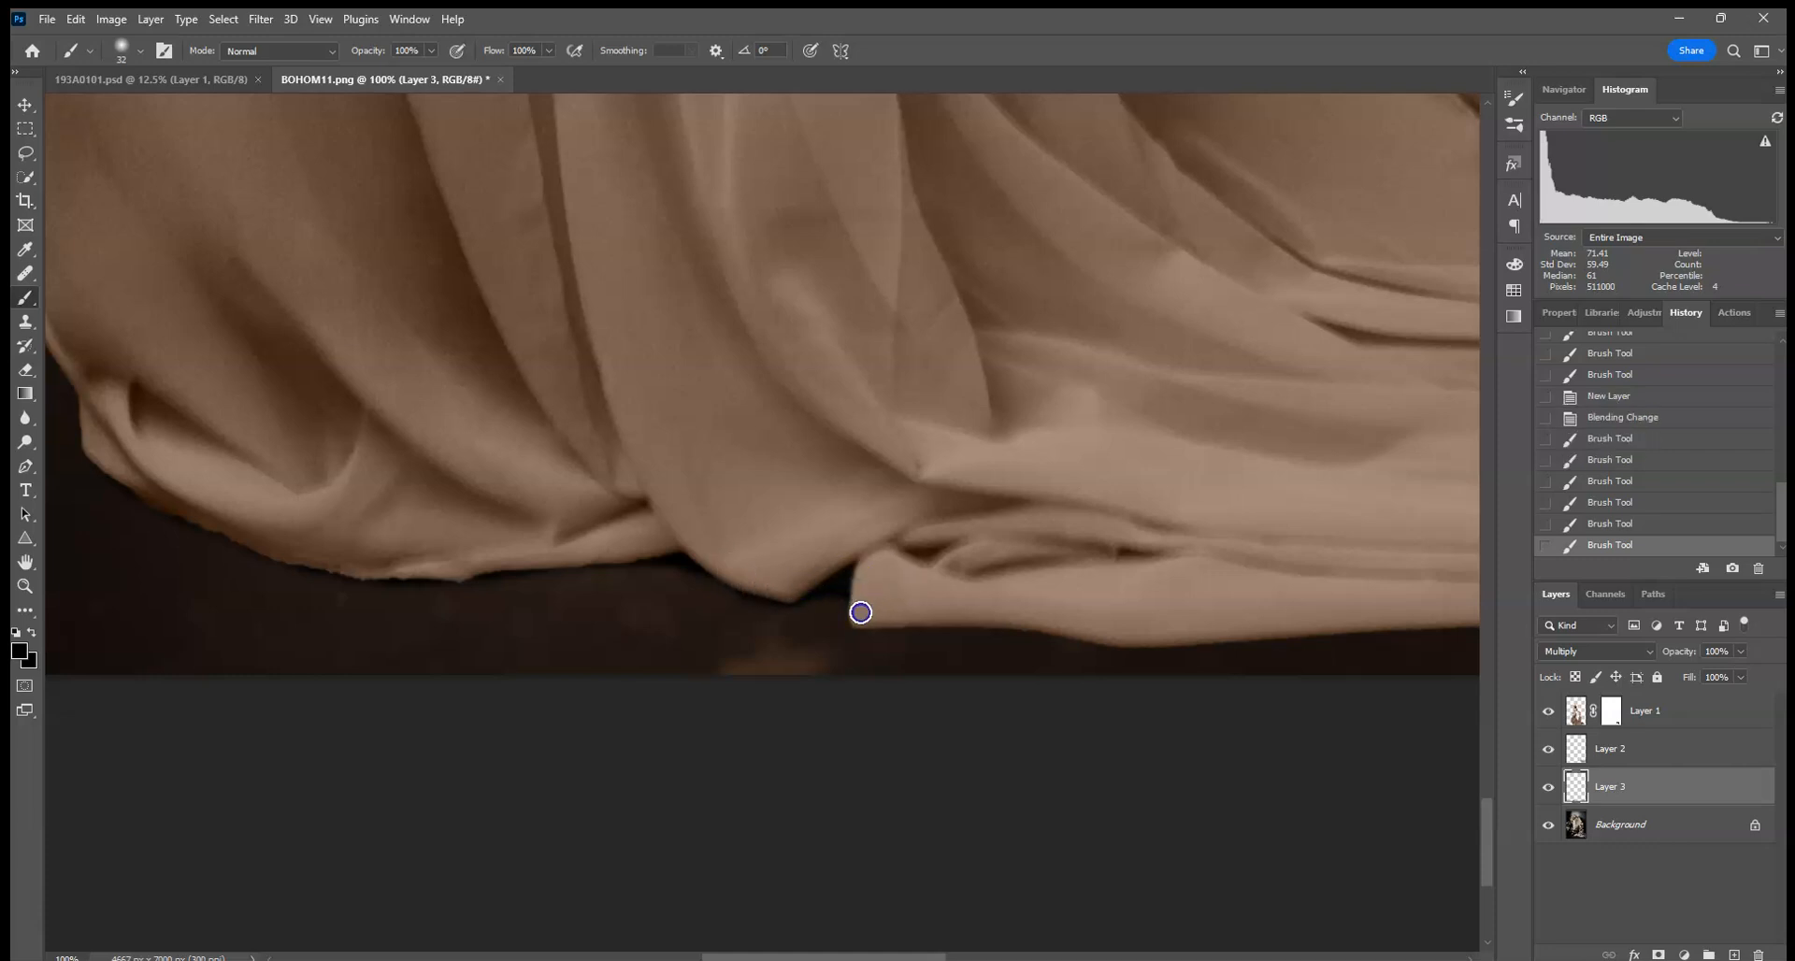
{"action": "left_click_drag", "start_coordinate": [1066, 626], "coordinate": [1136, 633]}
{"action": "left_click_drag", "start_coordinate": [1222, 557], "coordinate": [610, 524]}
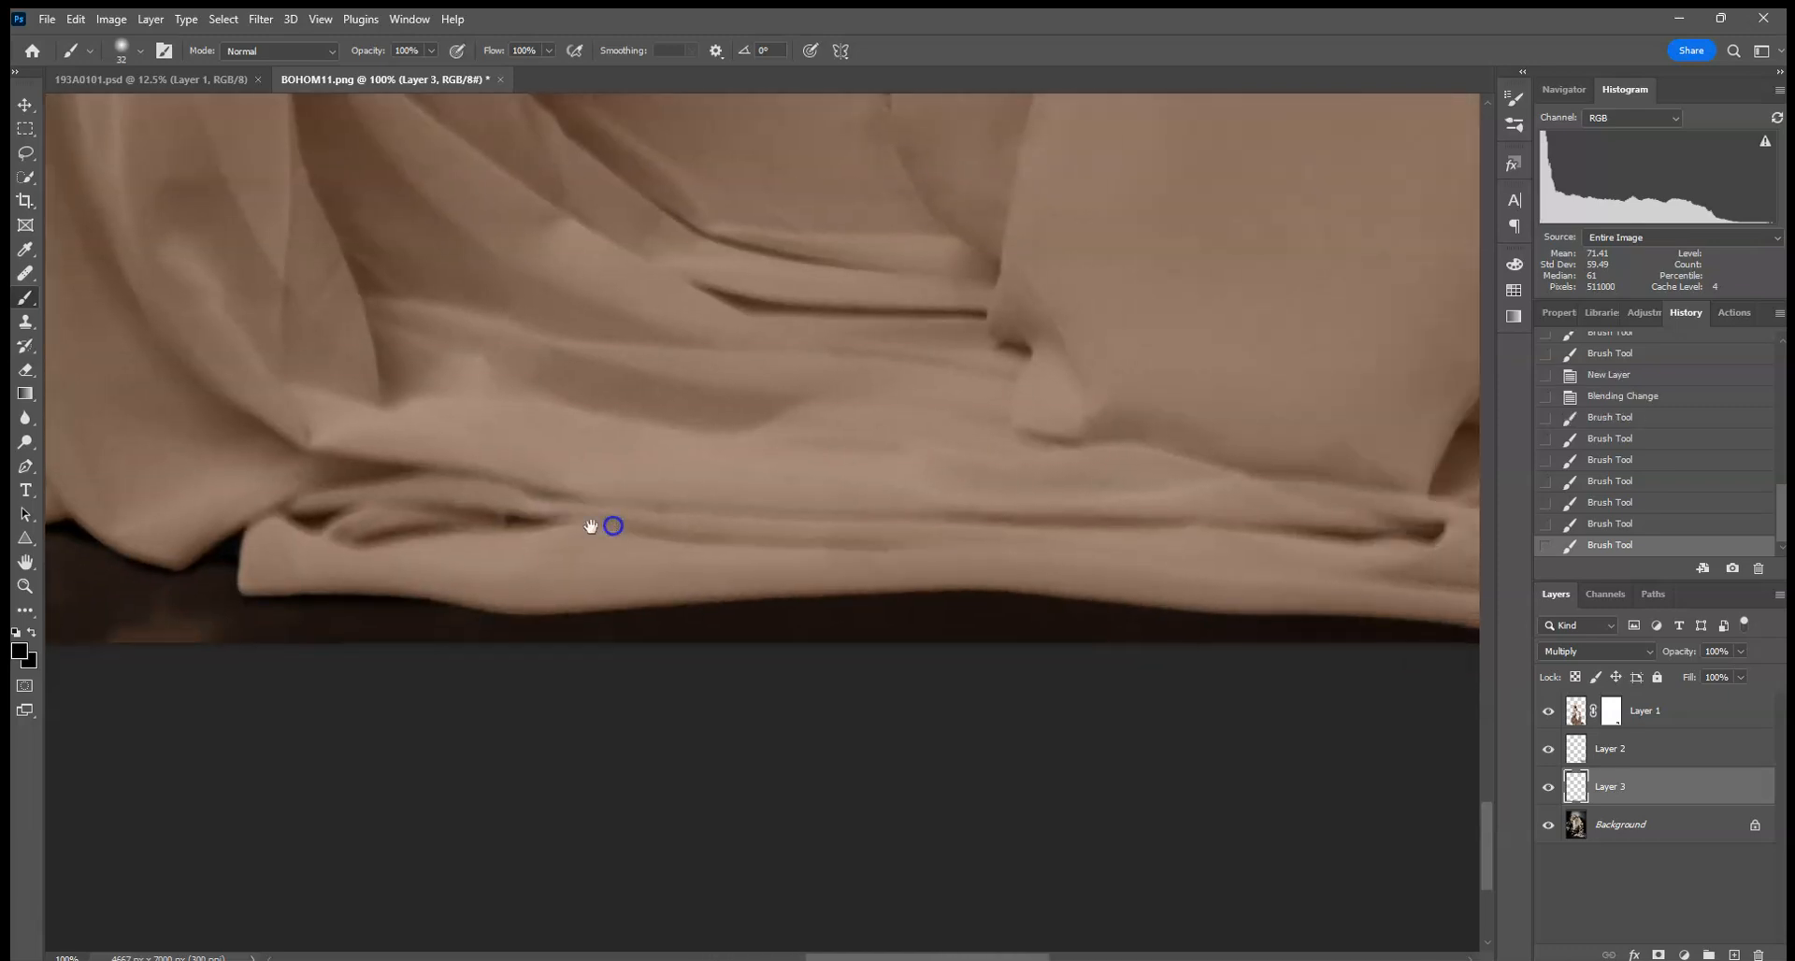
{"action": "left_click_drag", "start_coordinate": [419, 593], "coordinate": [464, 597]}
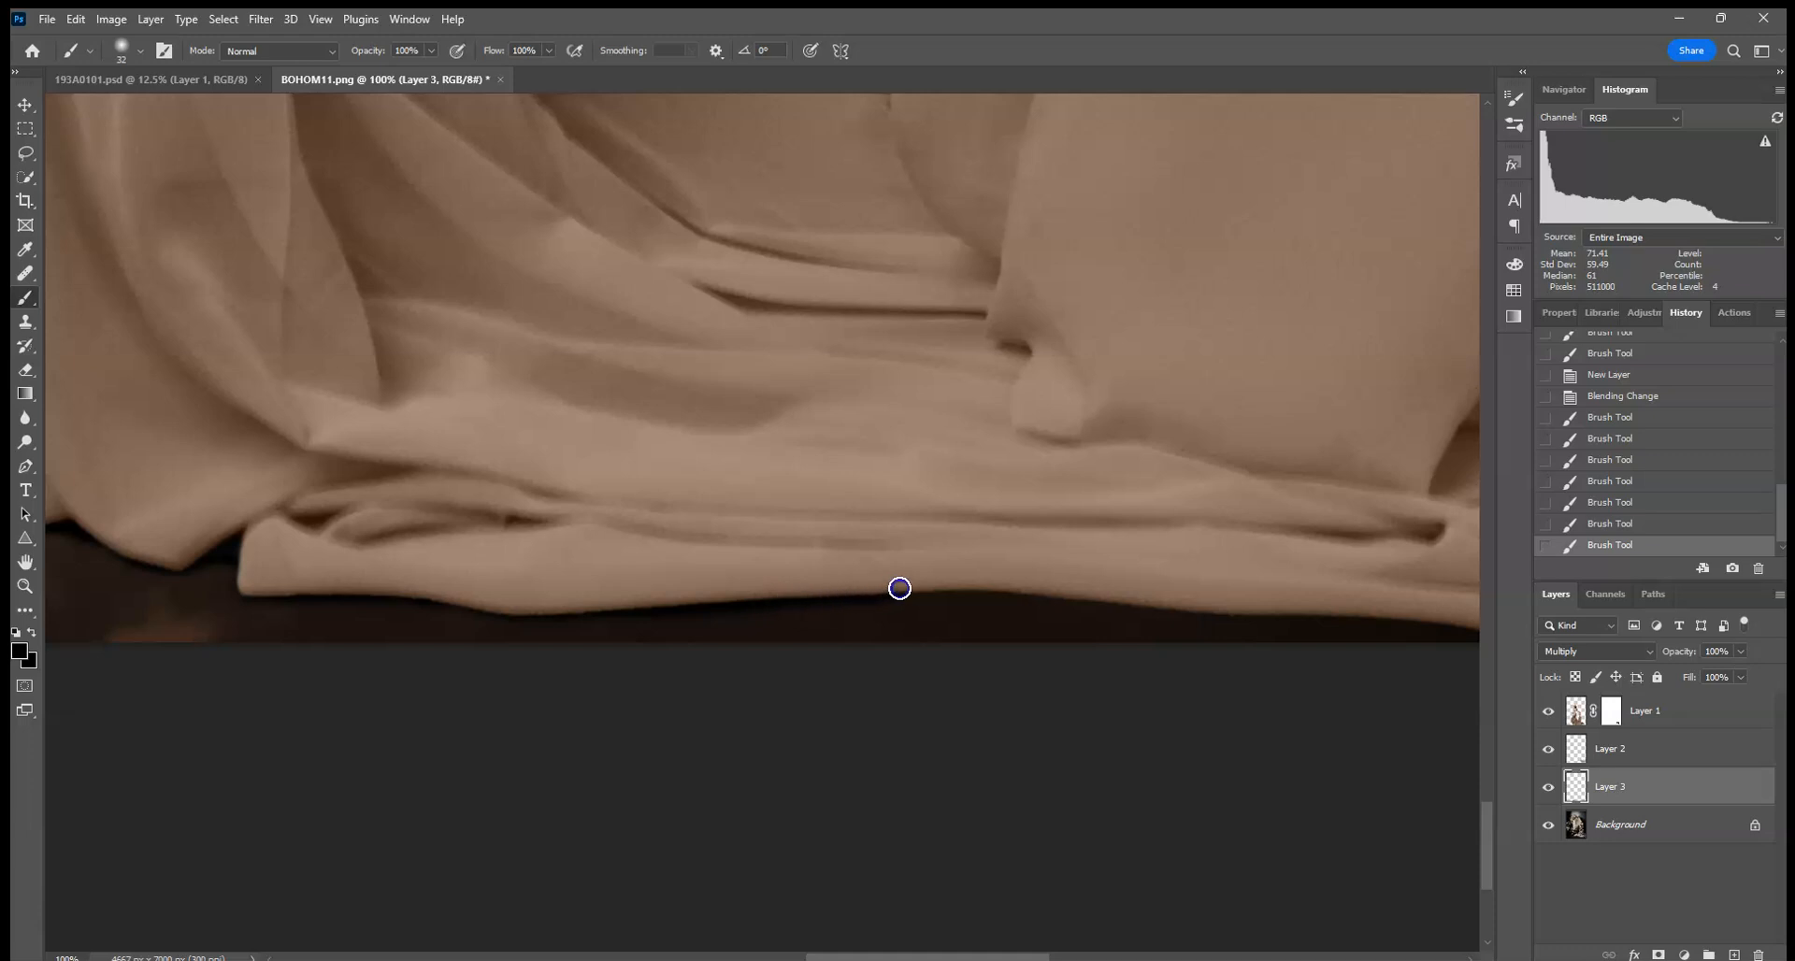
{"action": "left_click", "coordinate": [1073, 583]}
{"action": "mouse_move", "coordinate": [1030, 542]}
{"action": "left_mouse_down"}
{"action": "mouse_move", "coordinate": [713, 468]}
{"action": "mouse_move", "coordinate": [440, 476]}
{"action": "left_mouse_up"}
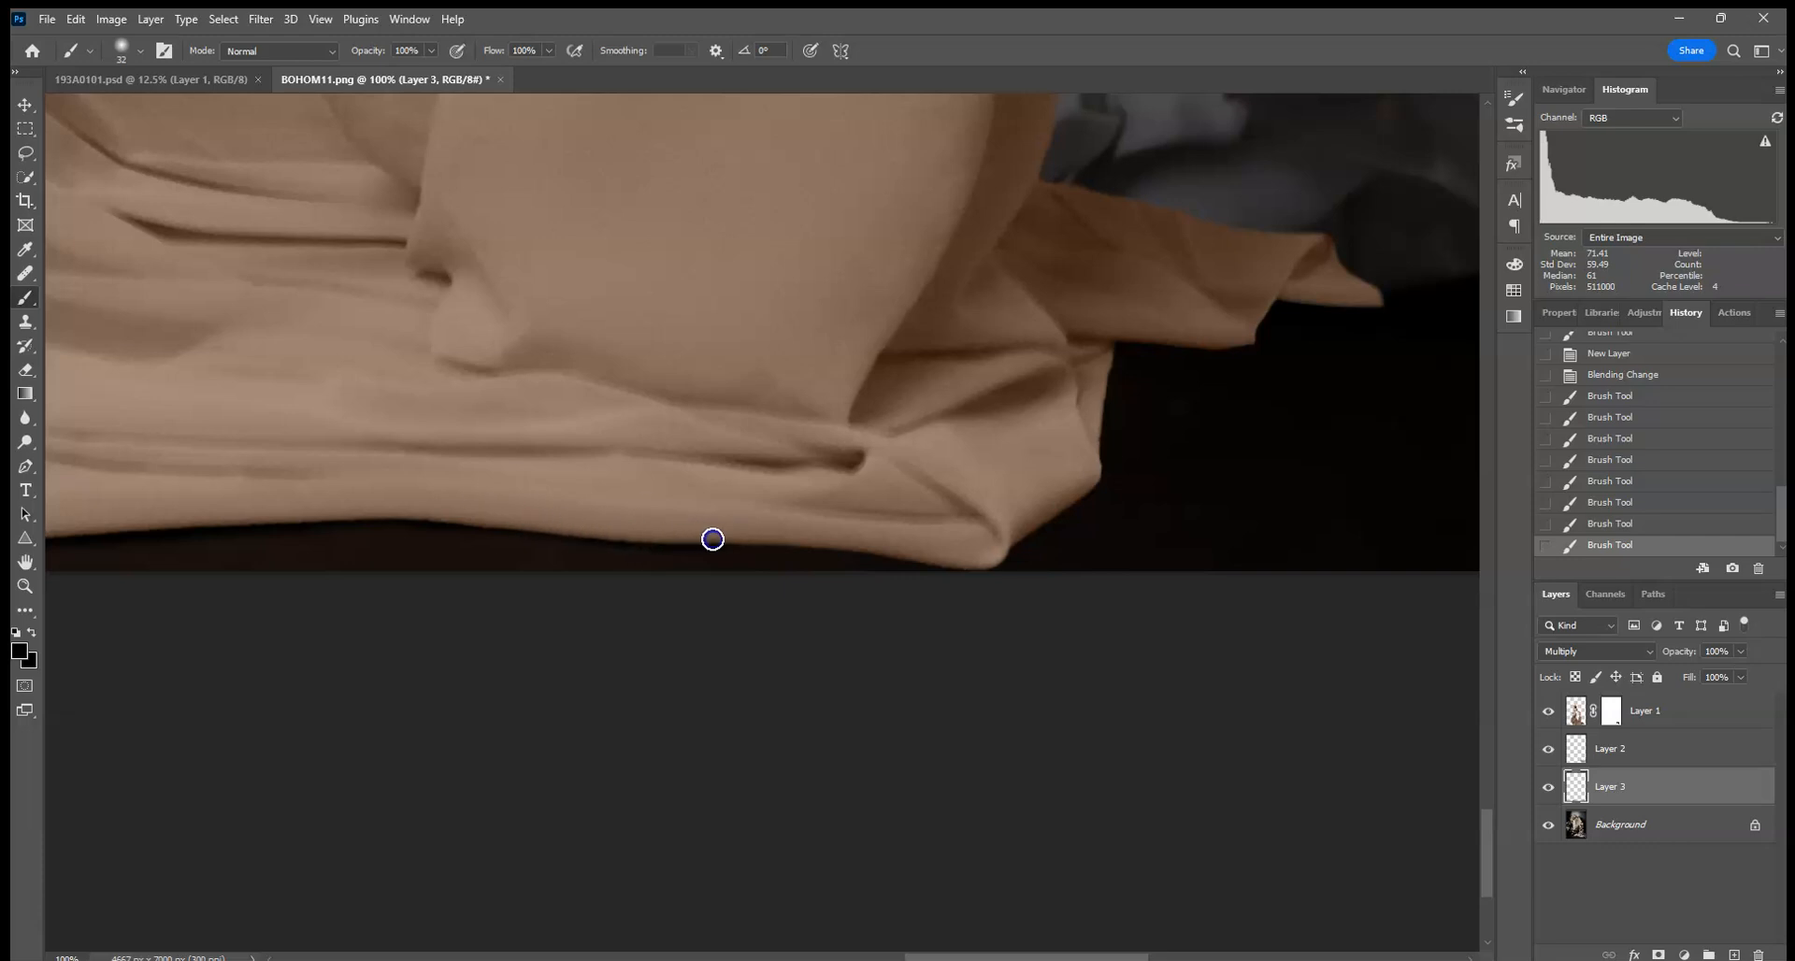
{"action": "left_click", "coordinate": [948, 561]}
{"action": "mouse_move", "coordinate": [957, 560]}
{"action": "left_mouse_down"}
{"action": "mouse_move", "coordinate": [738, 508]}
{"action": "mouse_move", "coordinate": [673, 573]}
{"action": "left_mouse_up"}
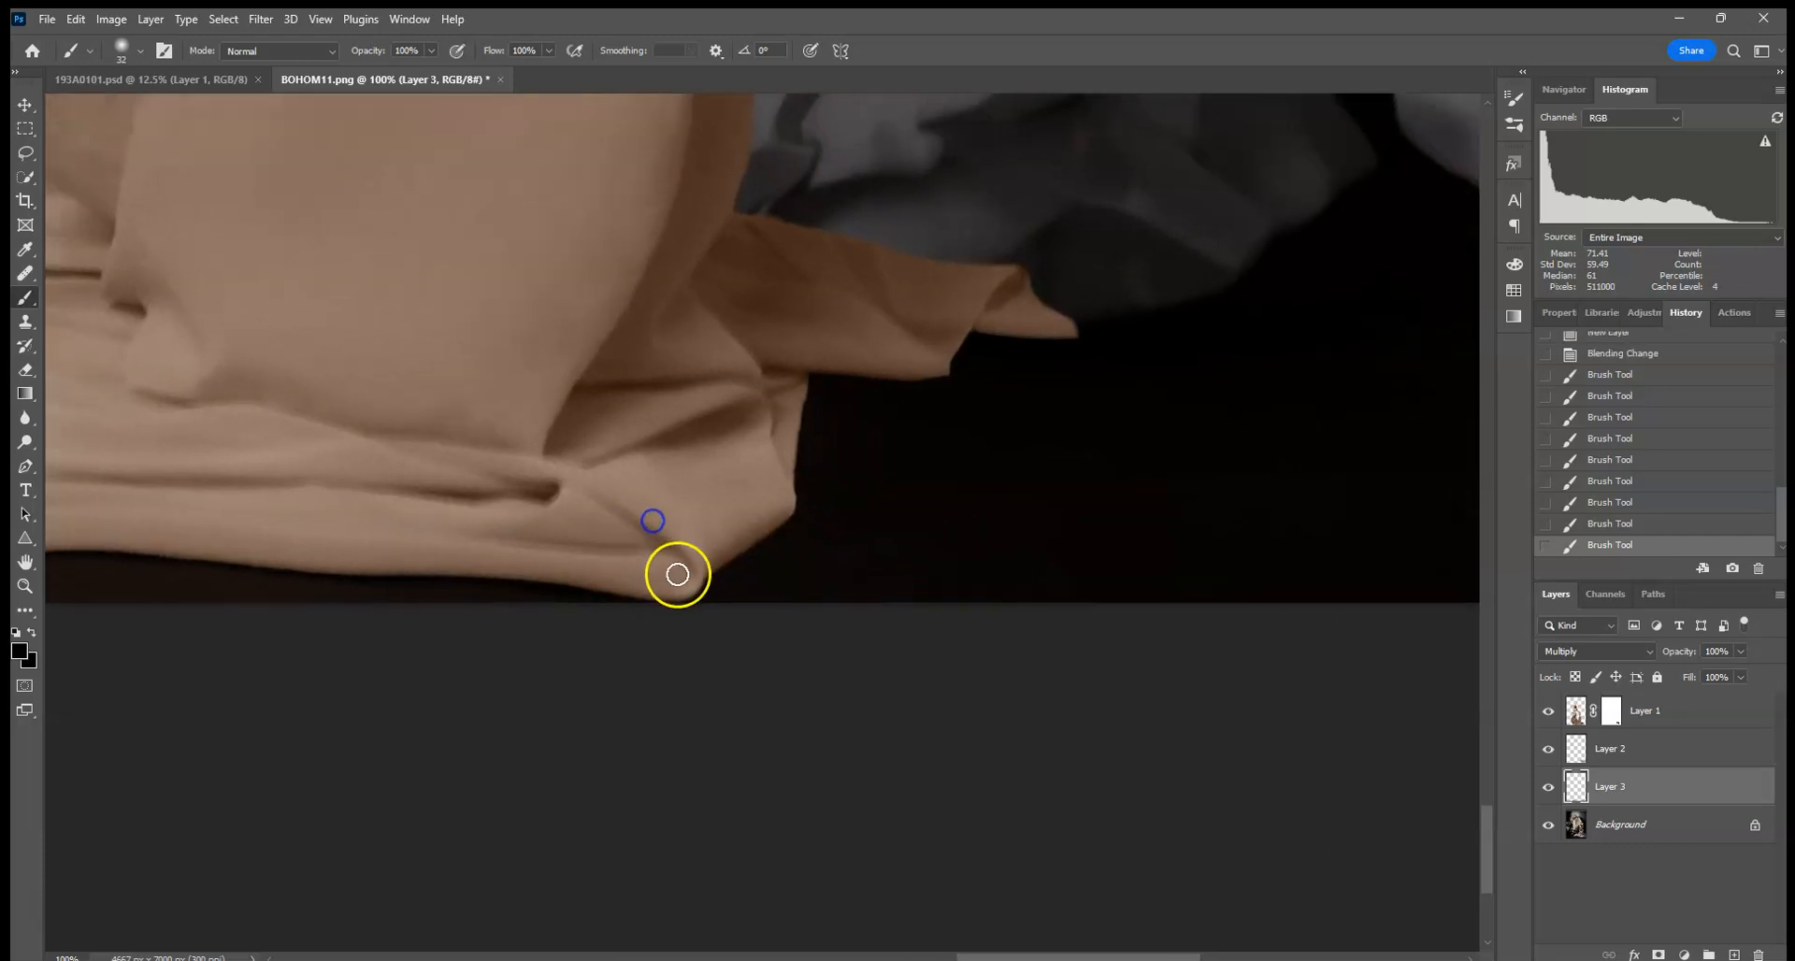
- Enlarge the brush to 187 px and paint a broader shadow around the train's corner and pointed tip beside the white fabric
{"action": "left_click", "coordinate": [140, 50]}
{"action": "left_click_drag", "start_coordinate": [167, 105], "coordinate": [193, 107]}
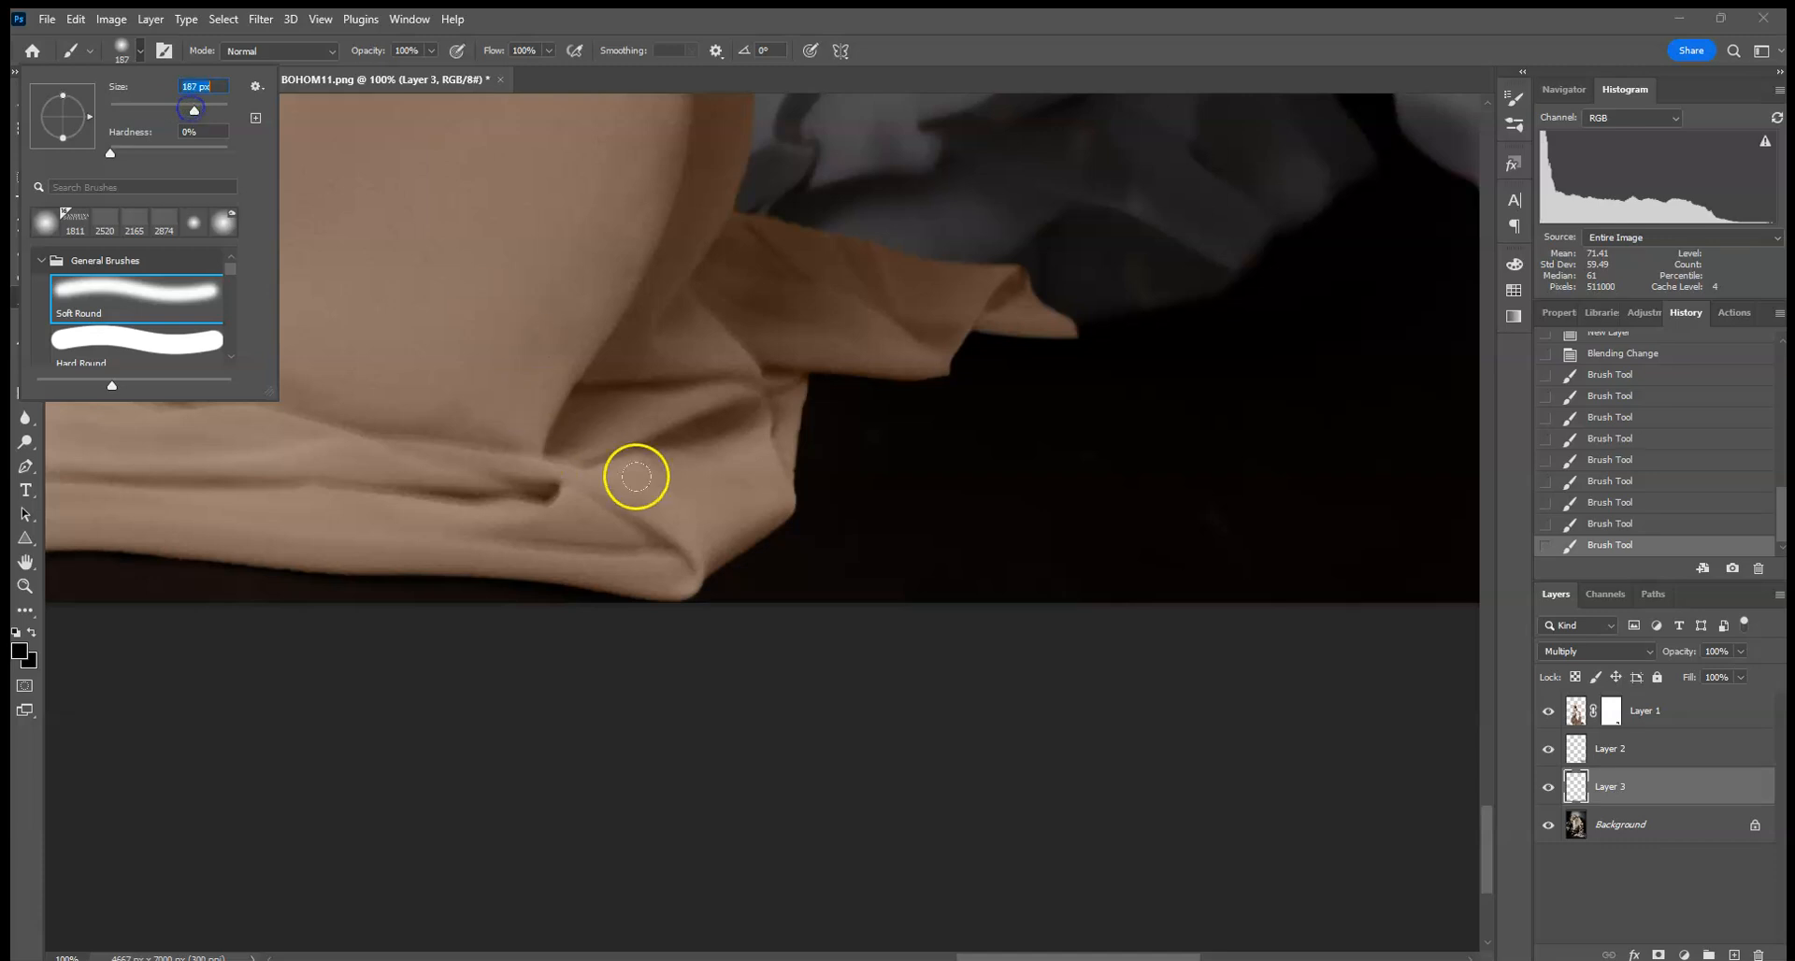
{"action": "left_click", "coordinate": [689, 521]}
{"action": "left_click_drag", "start_coordinate": [790, 414], "coordinate": [912, 324]}
- Lower the opacity of the contact-shadow layer to 85%
{"action": "left_click_drag", "start_coordinate": [729, 526], "coordinate": [1450, 521]}
{"action": "left_click_drag", "start_coordinate": [421, 512], "coordinate": [987, 509]}
{"action": "left_click", "coordinate": [1737, 723]}
{"action": "left_click", "coordinate": [1740, 651]}
{"action": "left_click_drag", "start_coordinate": [753, 542], "coordinate": [1238, 610]}
{"action": "left_click", "coordinate": [1740, 651]}
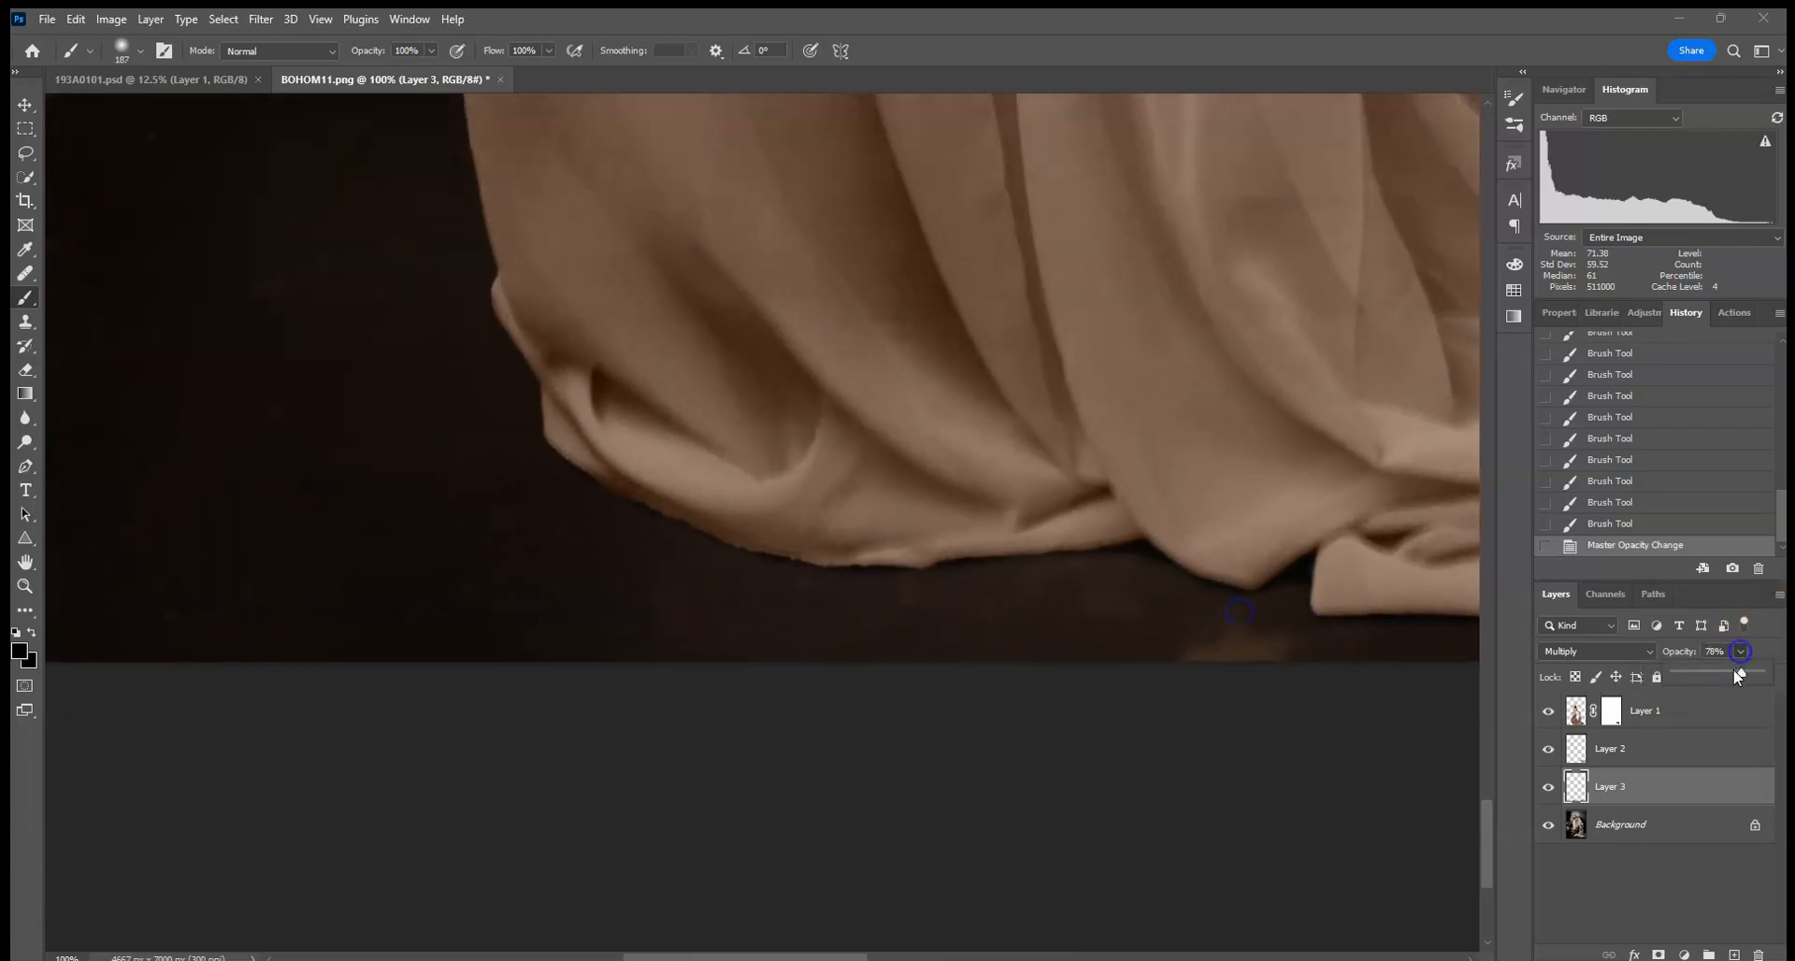
{"action": "left_click", "coordinate": [1586, 623]}
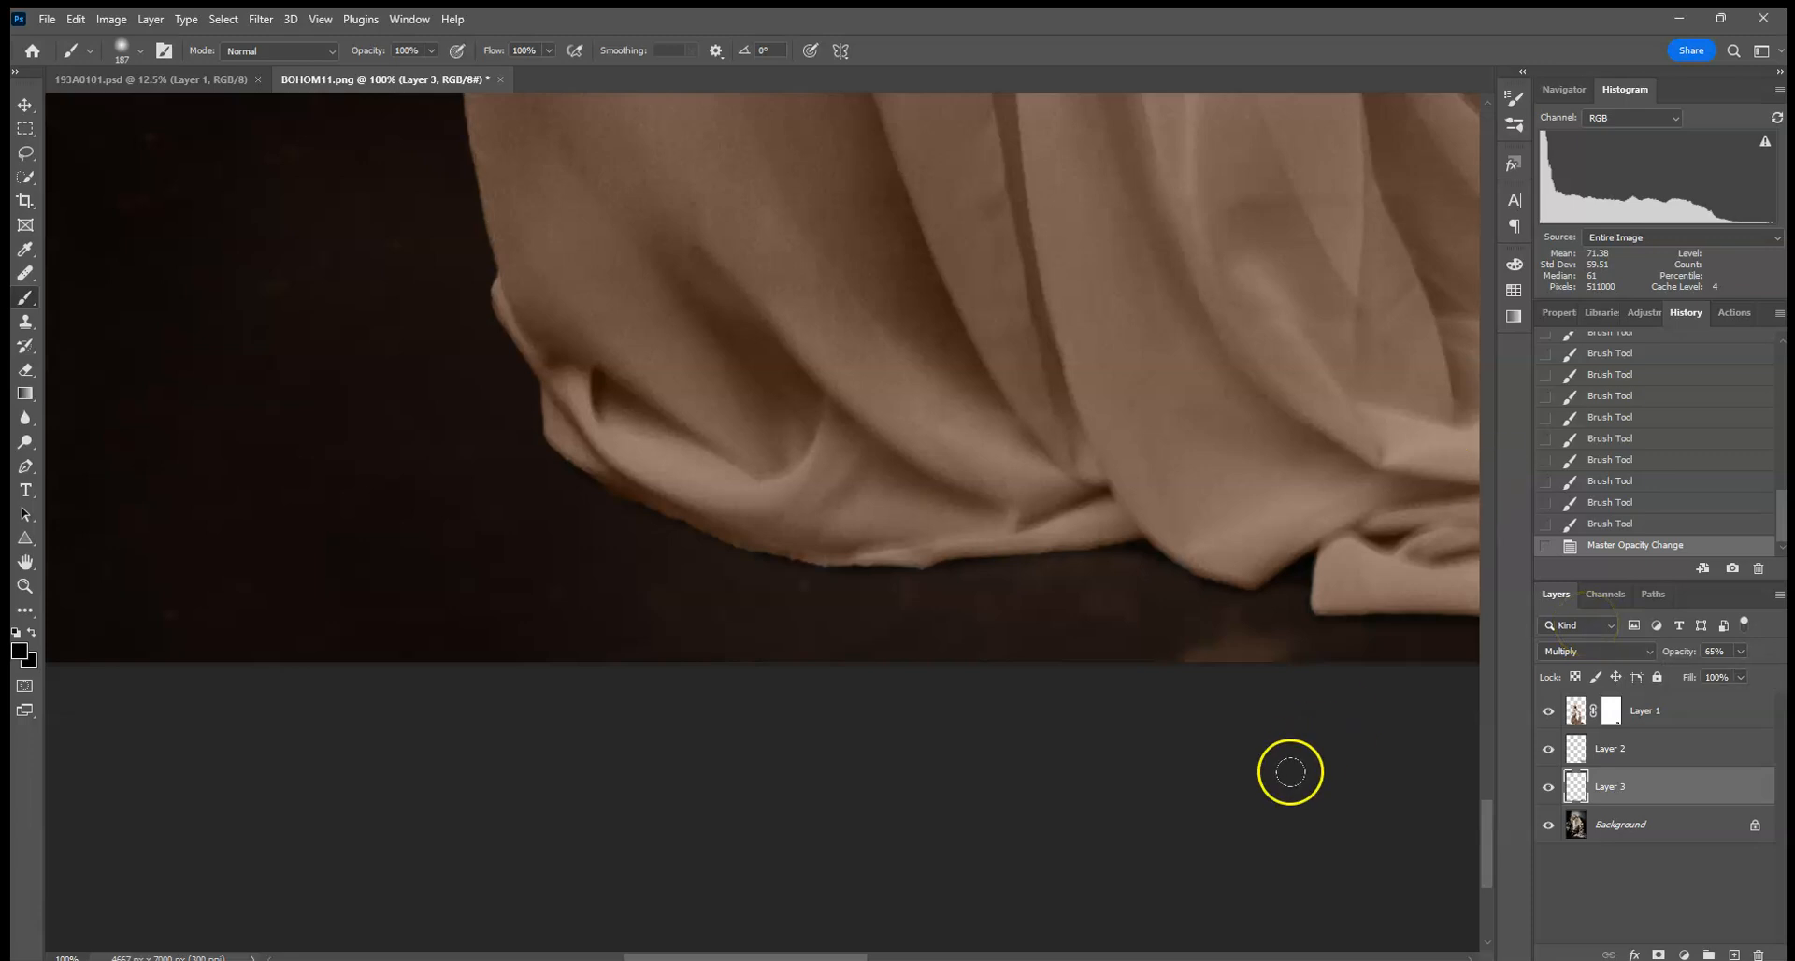
{"action": "key", "text": "ctrl+0"}
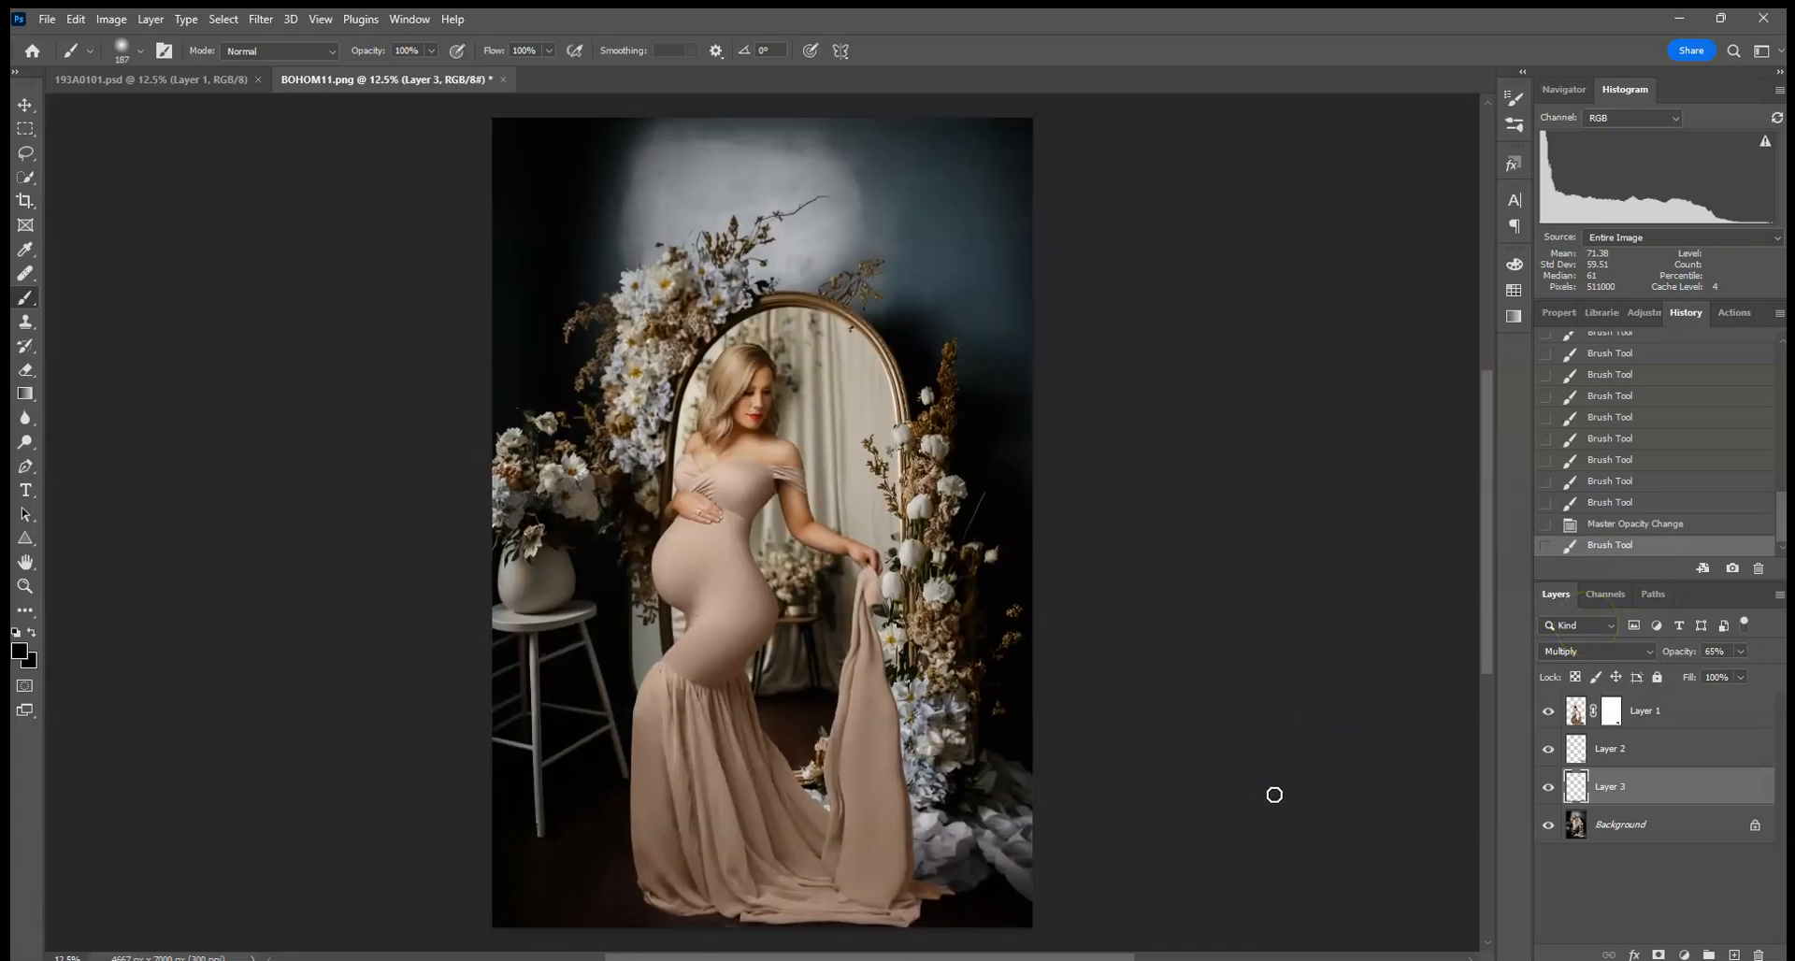
{"action": "left_click_drag", "start_coordinate": [1736, 675], "coordinate": [1743, 674]}
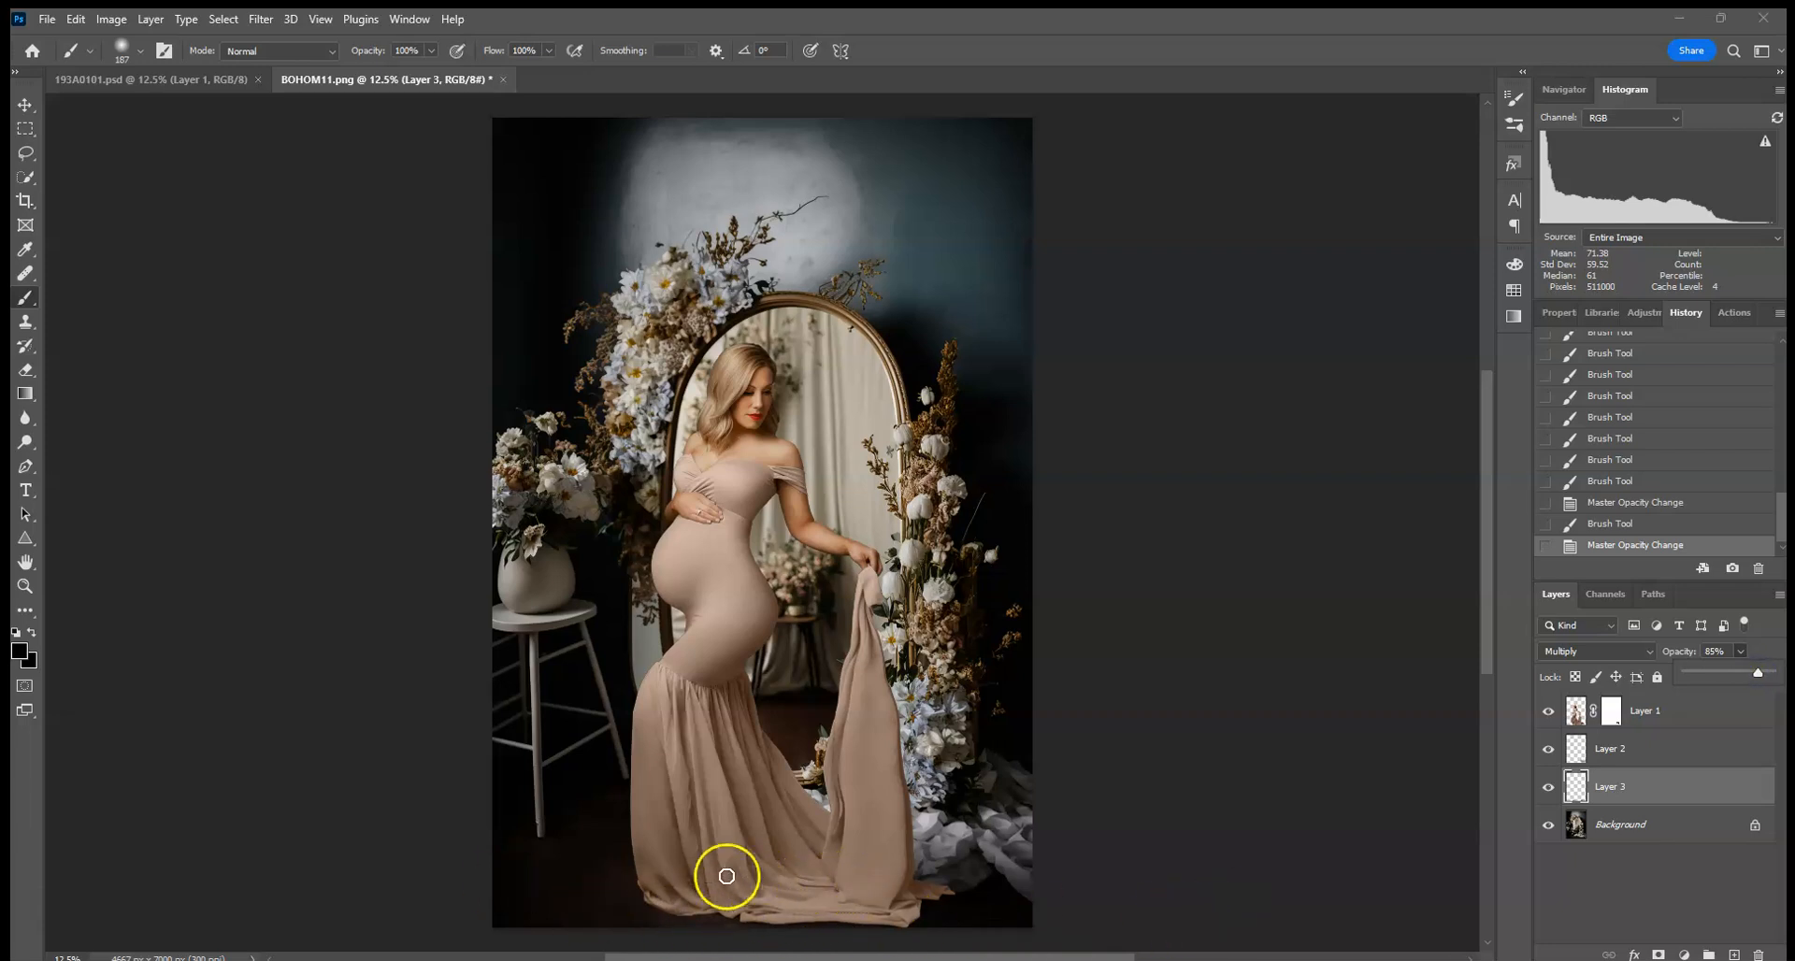
- Add a new layer above the contact-shadow layer and set its blend mode to Multiply
{"action": "key", "text": "ctrl+plus"}
{"action": "key", "text": "ctrl+plus"}
{"action": "key", "text": "ctrl+plus"}
{"action": "key", "text": "ctrl+plus"}
{"action": "key", "text": "ctrl+plus"}
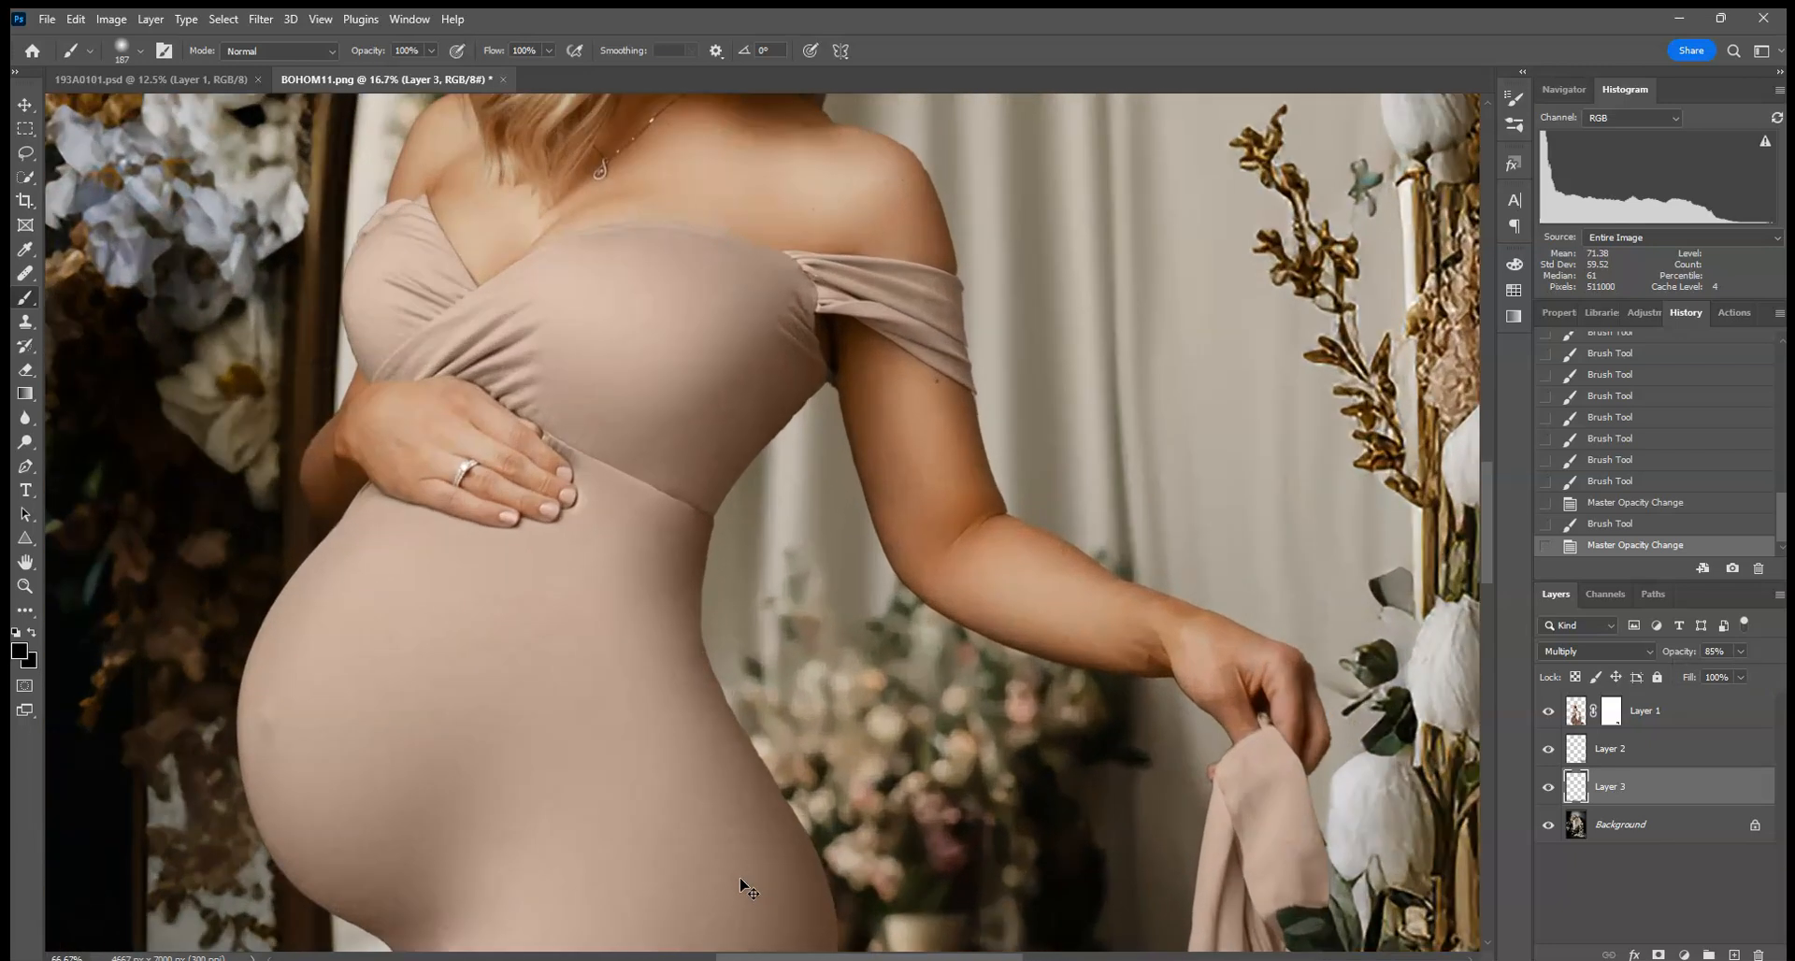
{"action": "left_click_drag", "start_coordinate": [657, 793], "coordinate": [819, 269]}
{"action": "left_click_drag", "start_coordinate": [875, 758], "coordinate": [722, 80]}
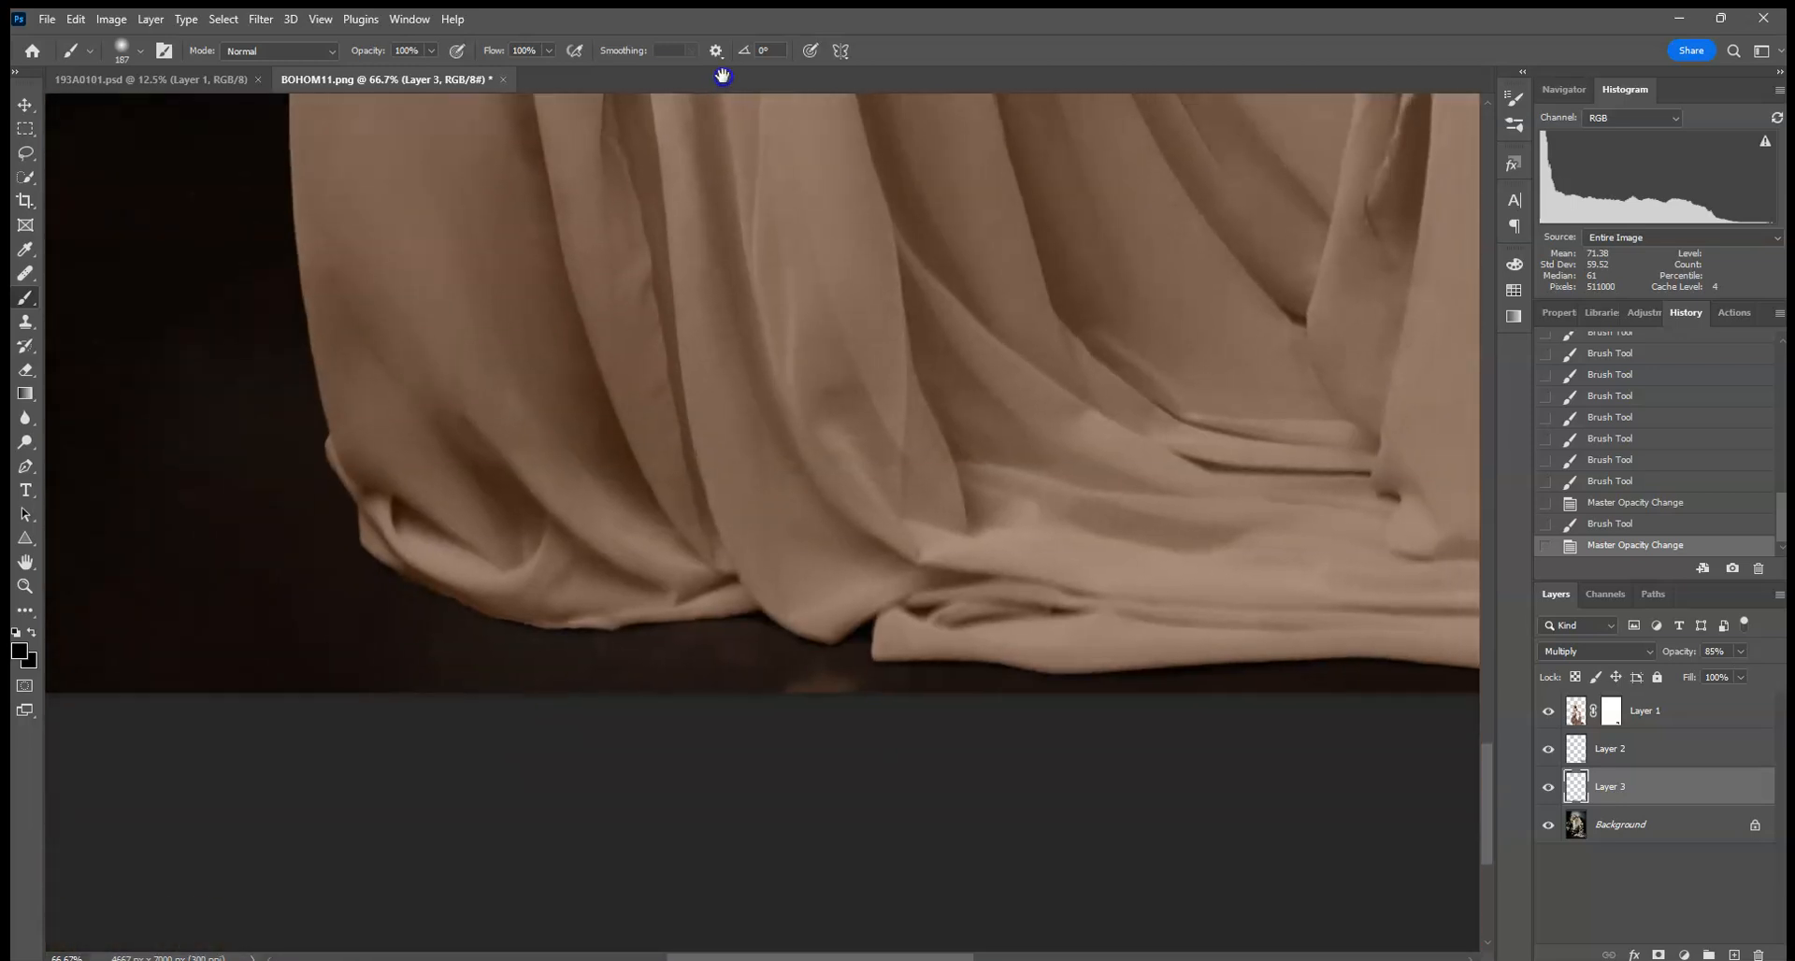
{"action": "left_click", "coordinate": [1733, 955]}
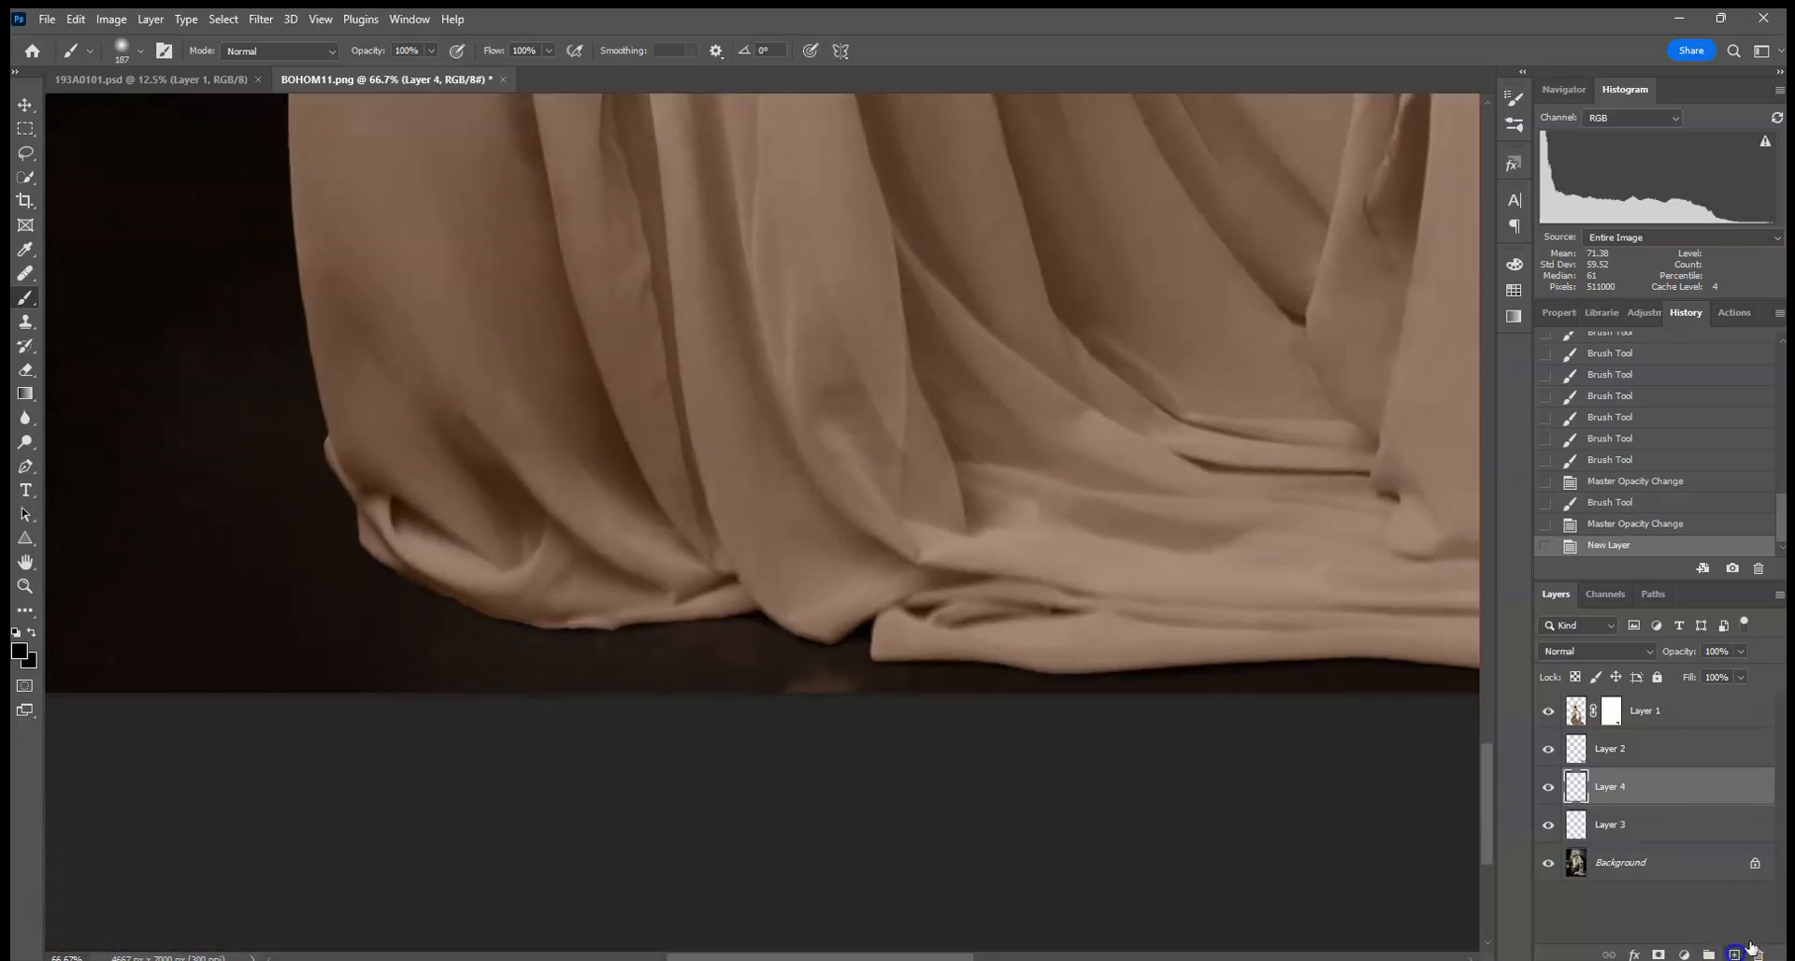
{"action": "left_click", "coordinate": [1592, 651]}
{"action": "left_click", "coordinate": [1580, 572]}
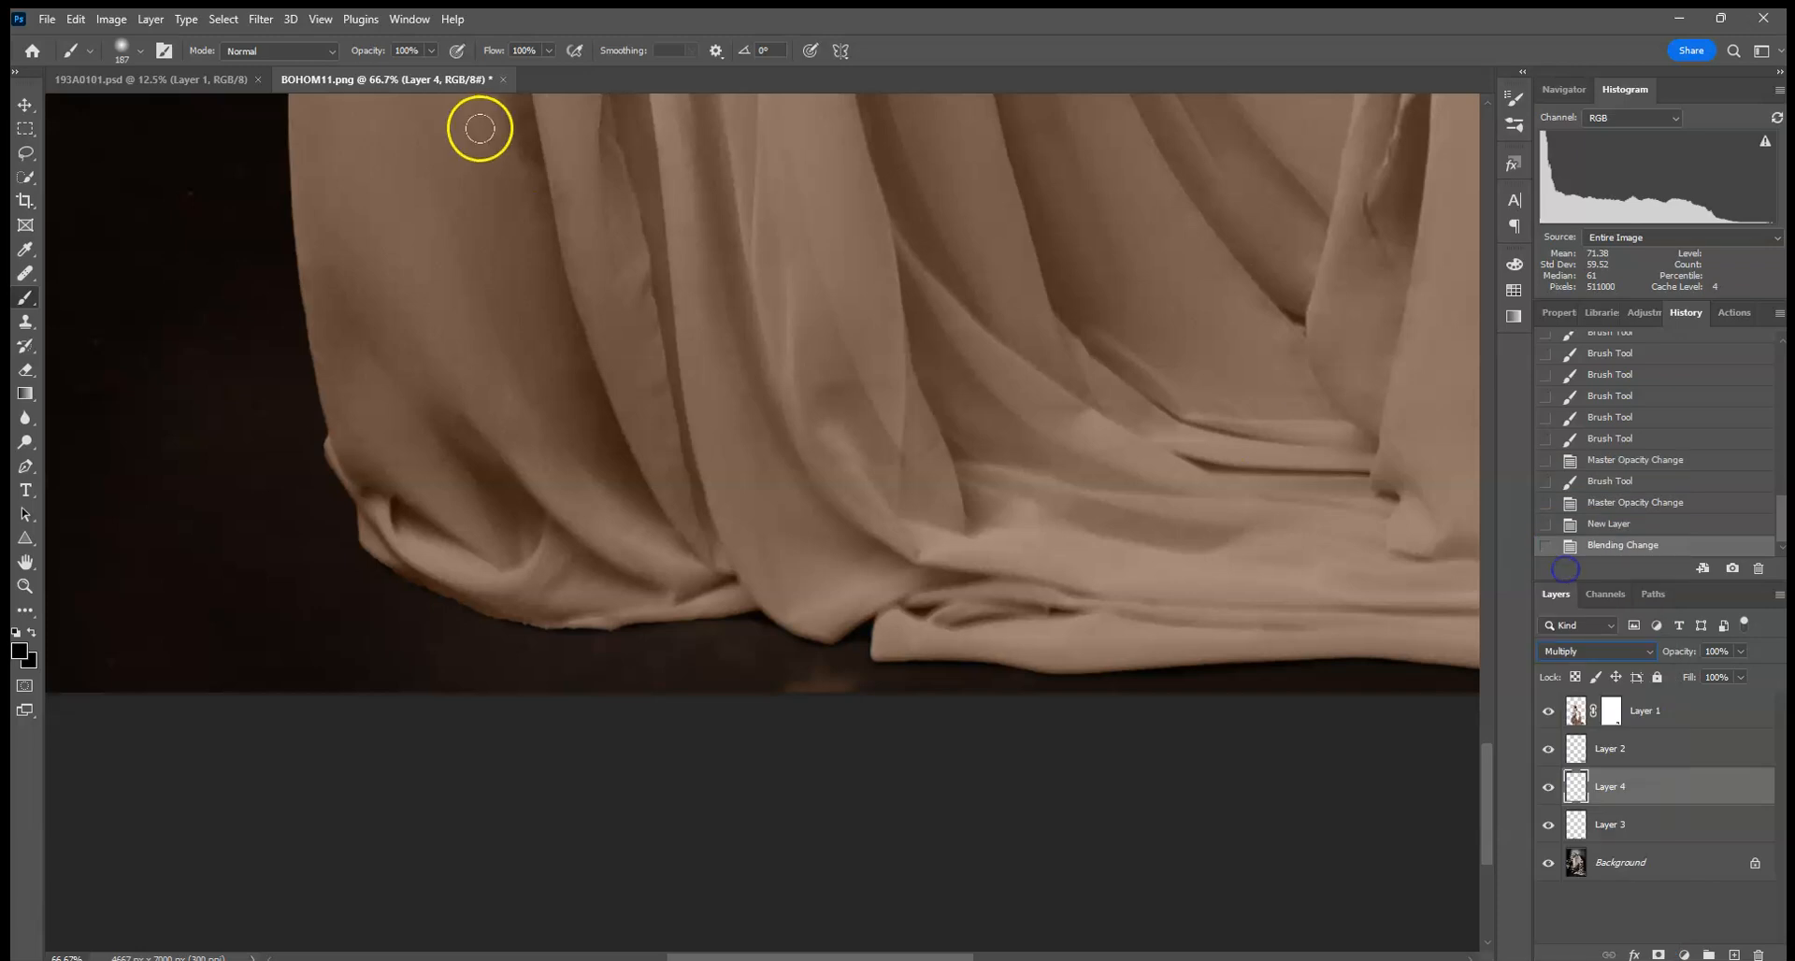
- Brush a soft shadow beneath the lower hem at 19% brush opacity and reduce the new layer's opacity to 83%
{"action": "left_click", "coordinate": [431, 51]}
{"action": "left_click_drag", "start_coordinate": [430, 52], "coordinate": [360, 79]}
{"action": "mouse_move", "coordinate": [661, 561]}
{"action": "left_mouse_down"}
{"action": "mouse_move", "coordinate": [756, 594]}
{"action": "mouse_move", "coordinate": [803, 592]}
{"action": "mouse_move", "coordinate": [649, 572]}
{"action": "mouse_move", "coordinate": [819, 595]}
{"action": "left_mouse_up"}
{"action": "left_click_drag", "start_coordinate": [687, 581], "coordinate": [821, 595]}
{"action": "left_click_drag", "start_coordinate": [736, 591], "coordinate": [801, 592]}
{"action": "left_click_drag", "start_coordinate": [656, 591], "coordinate": [822, 593]}
{"action": "left_click_drag", "start_coordinate": [710, 590], "coordinate": [834, 598]}
{"action": "left_click_drag", "start_coordinate": [776, 595], "coordinate": [1130, 641]}
{"action": "left_click_drag", "start_coordinate": [970, 634], "coordinate": [1593, 651]}
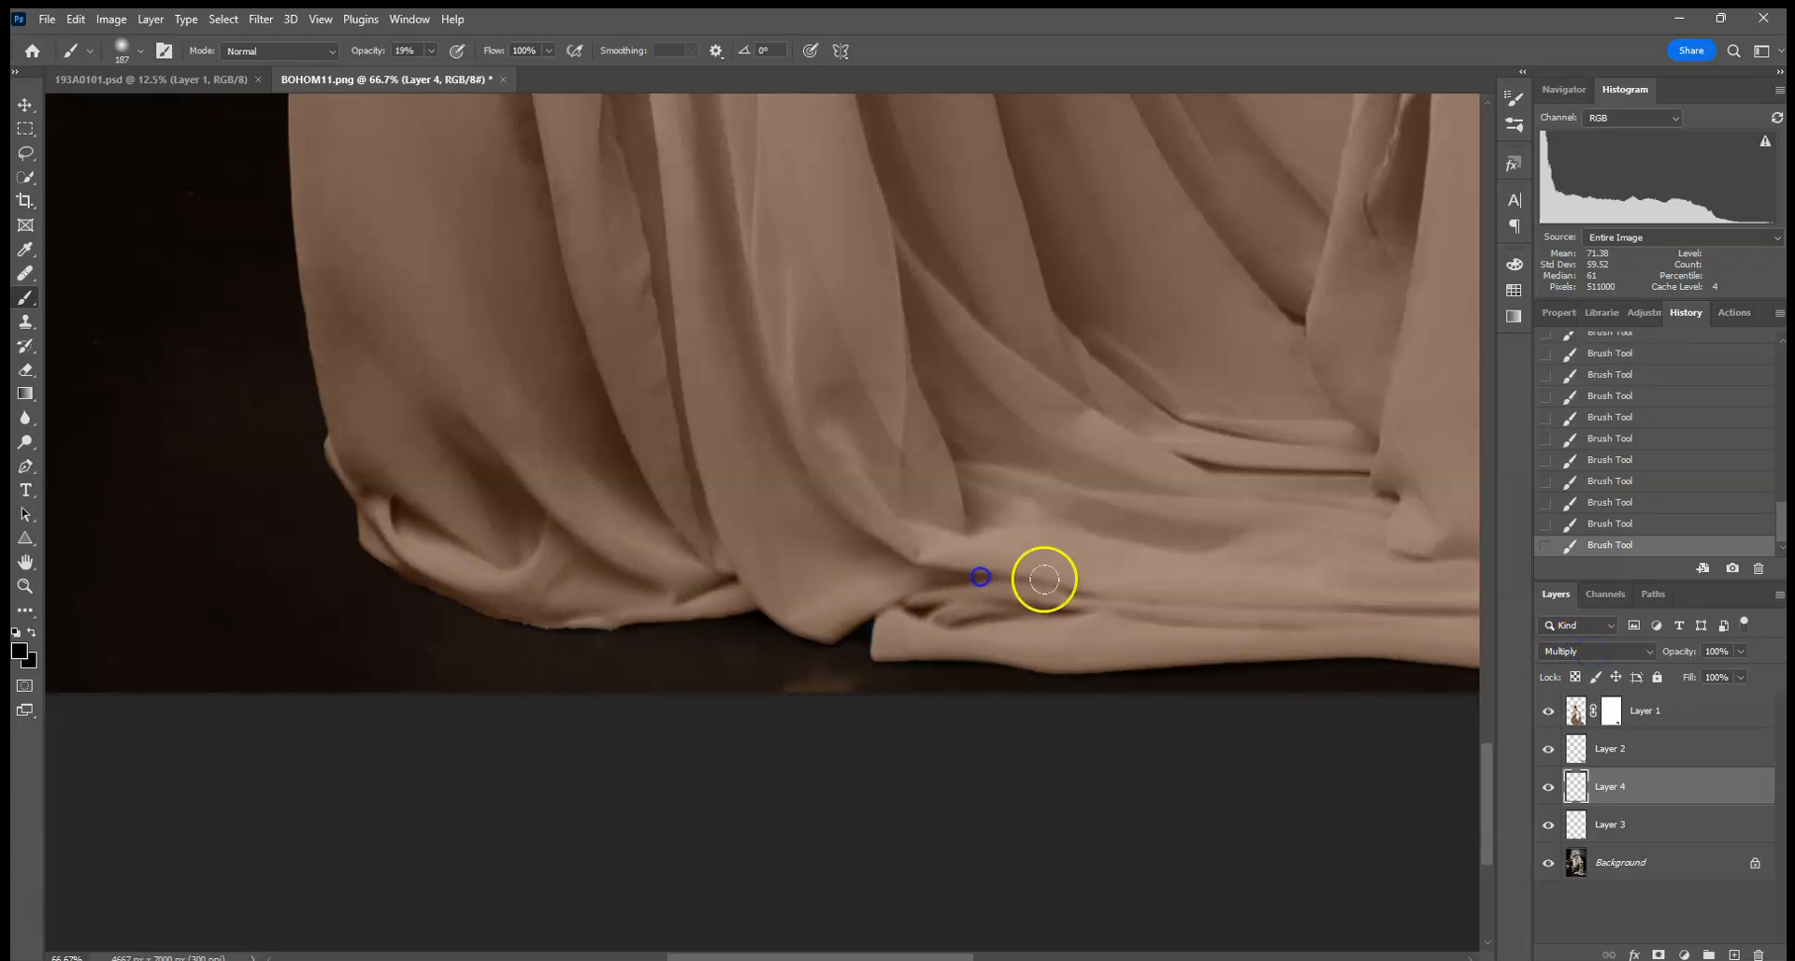
{"action": "key", "text": "ctrl+0"}
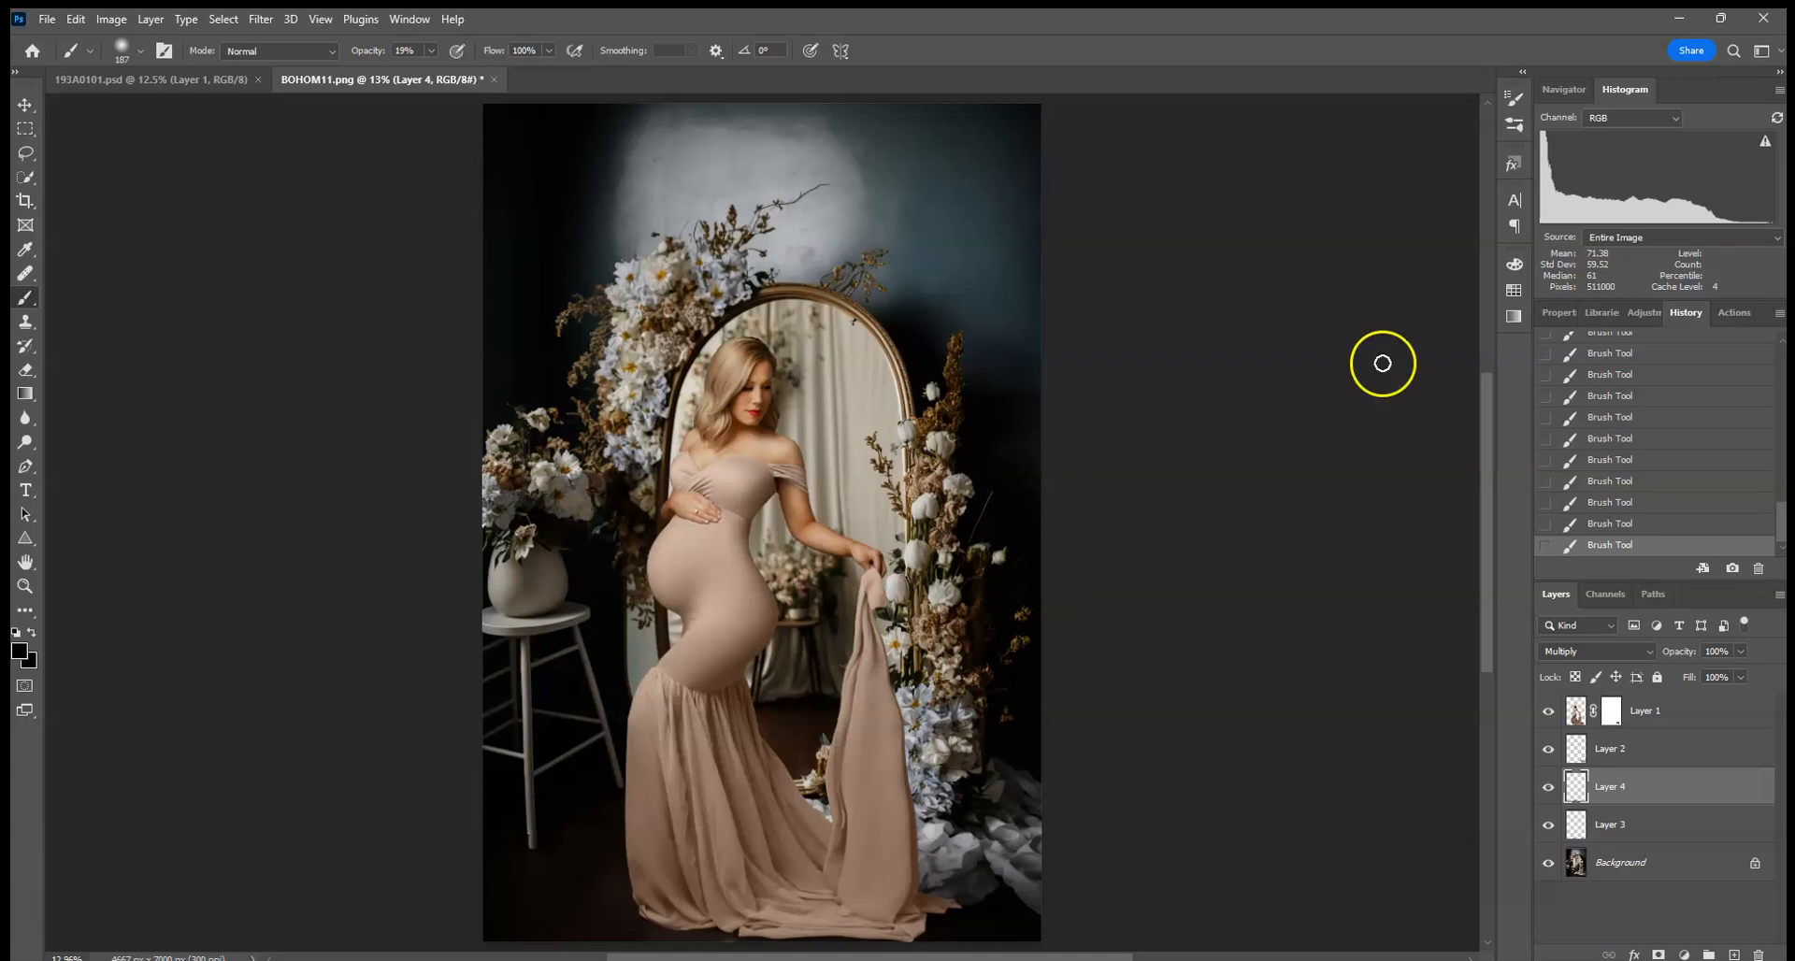
{"action": "left_click_drag", "start_coordinate": [1739, 654], "coordinate": [1726, 667]}
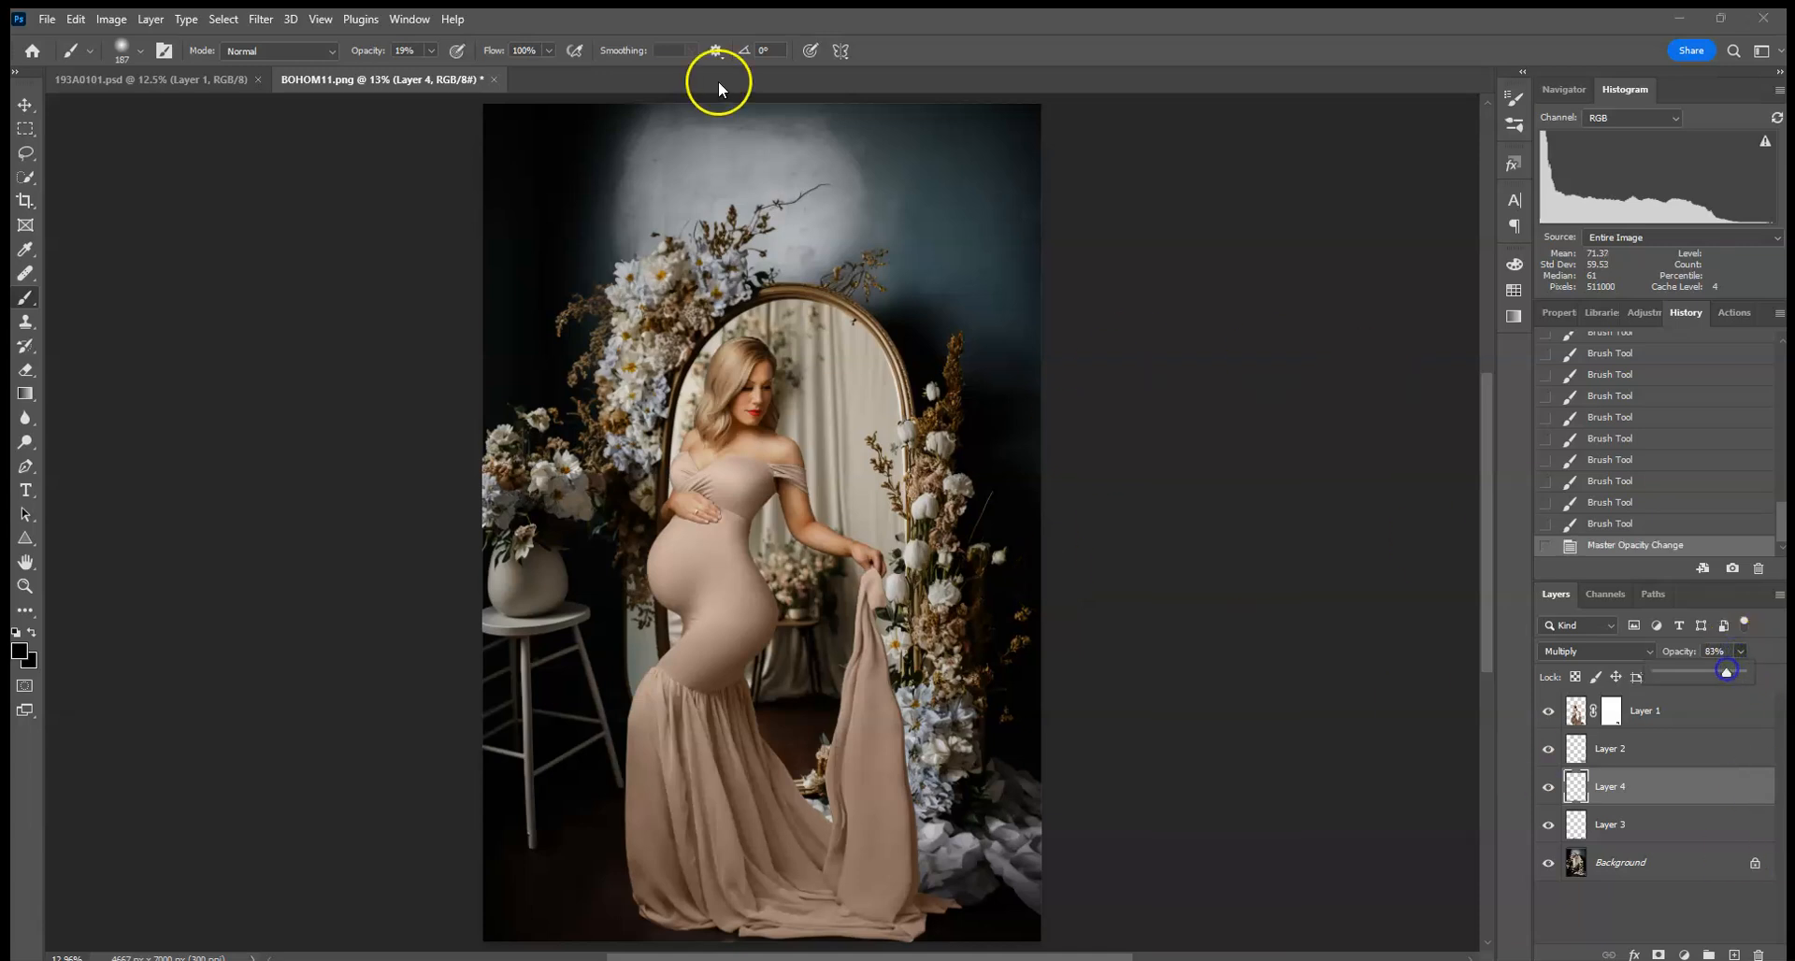
- Add a Brightness/Contrast adjustment clipped to the portrait layer and set its contrast to 12
{"action": "left_click", "coordinate": [1645, 877]}
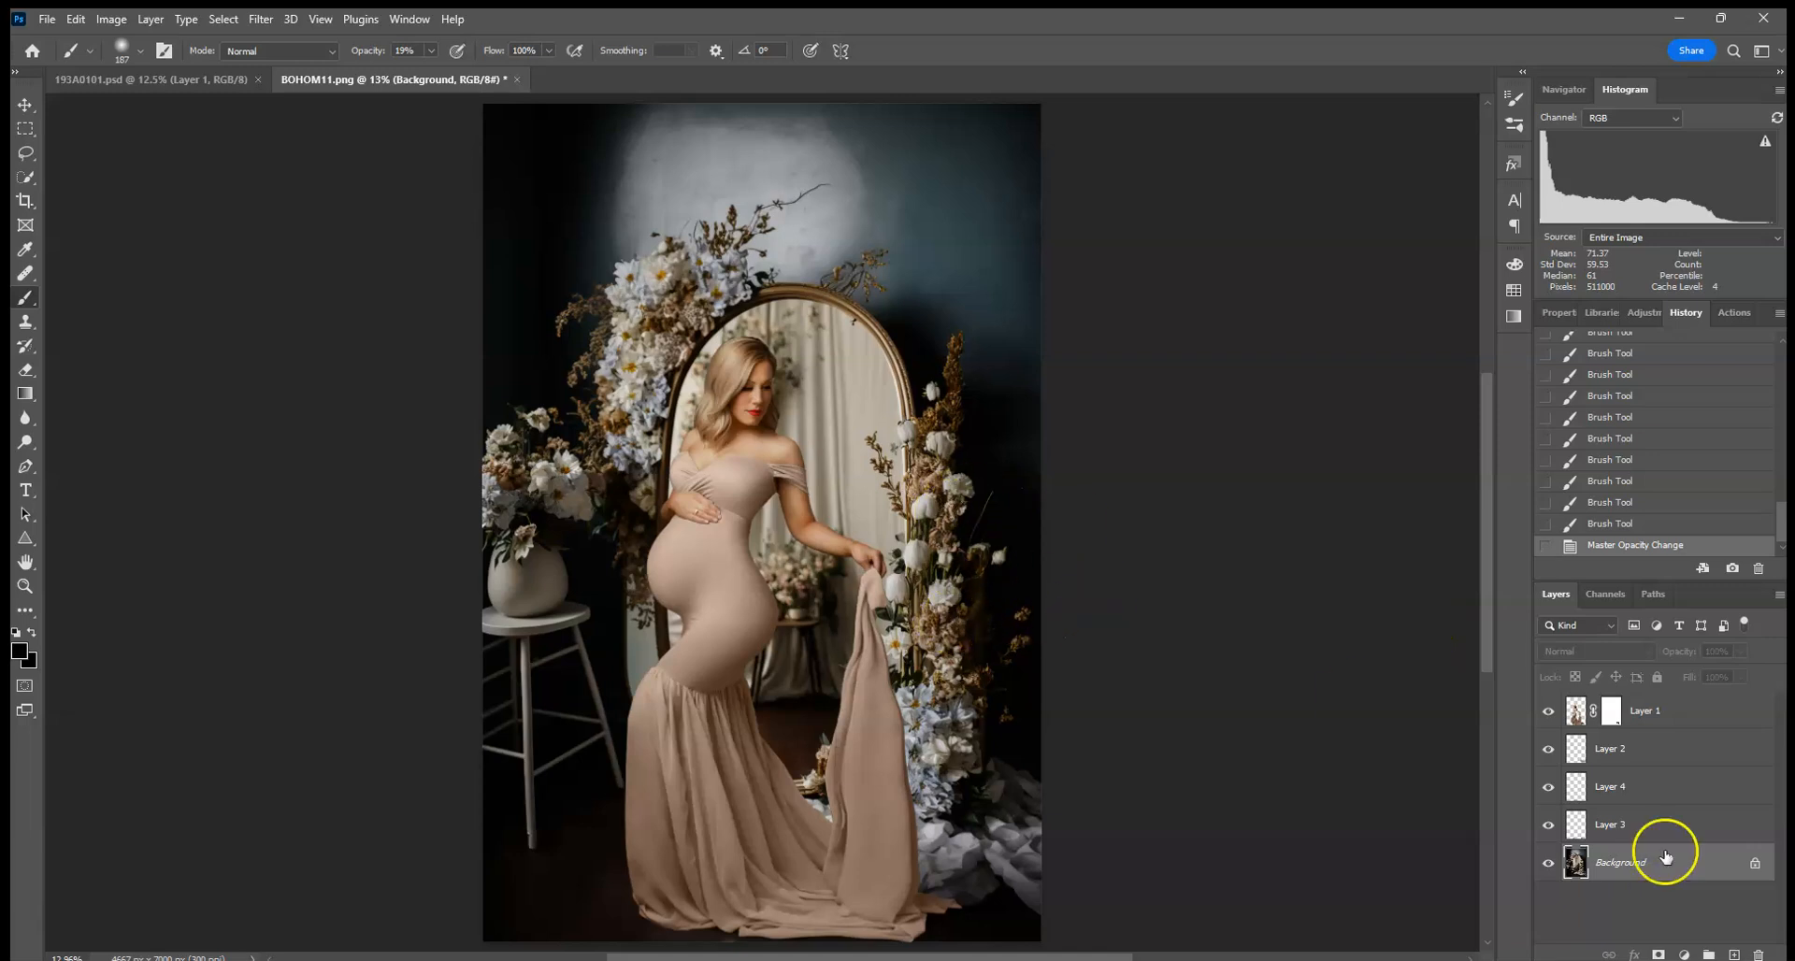
{"action": "left_click", "coordinate": [1660, 718]}
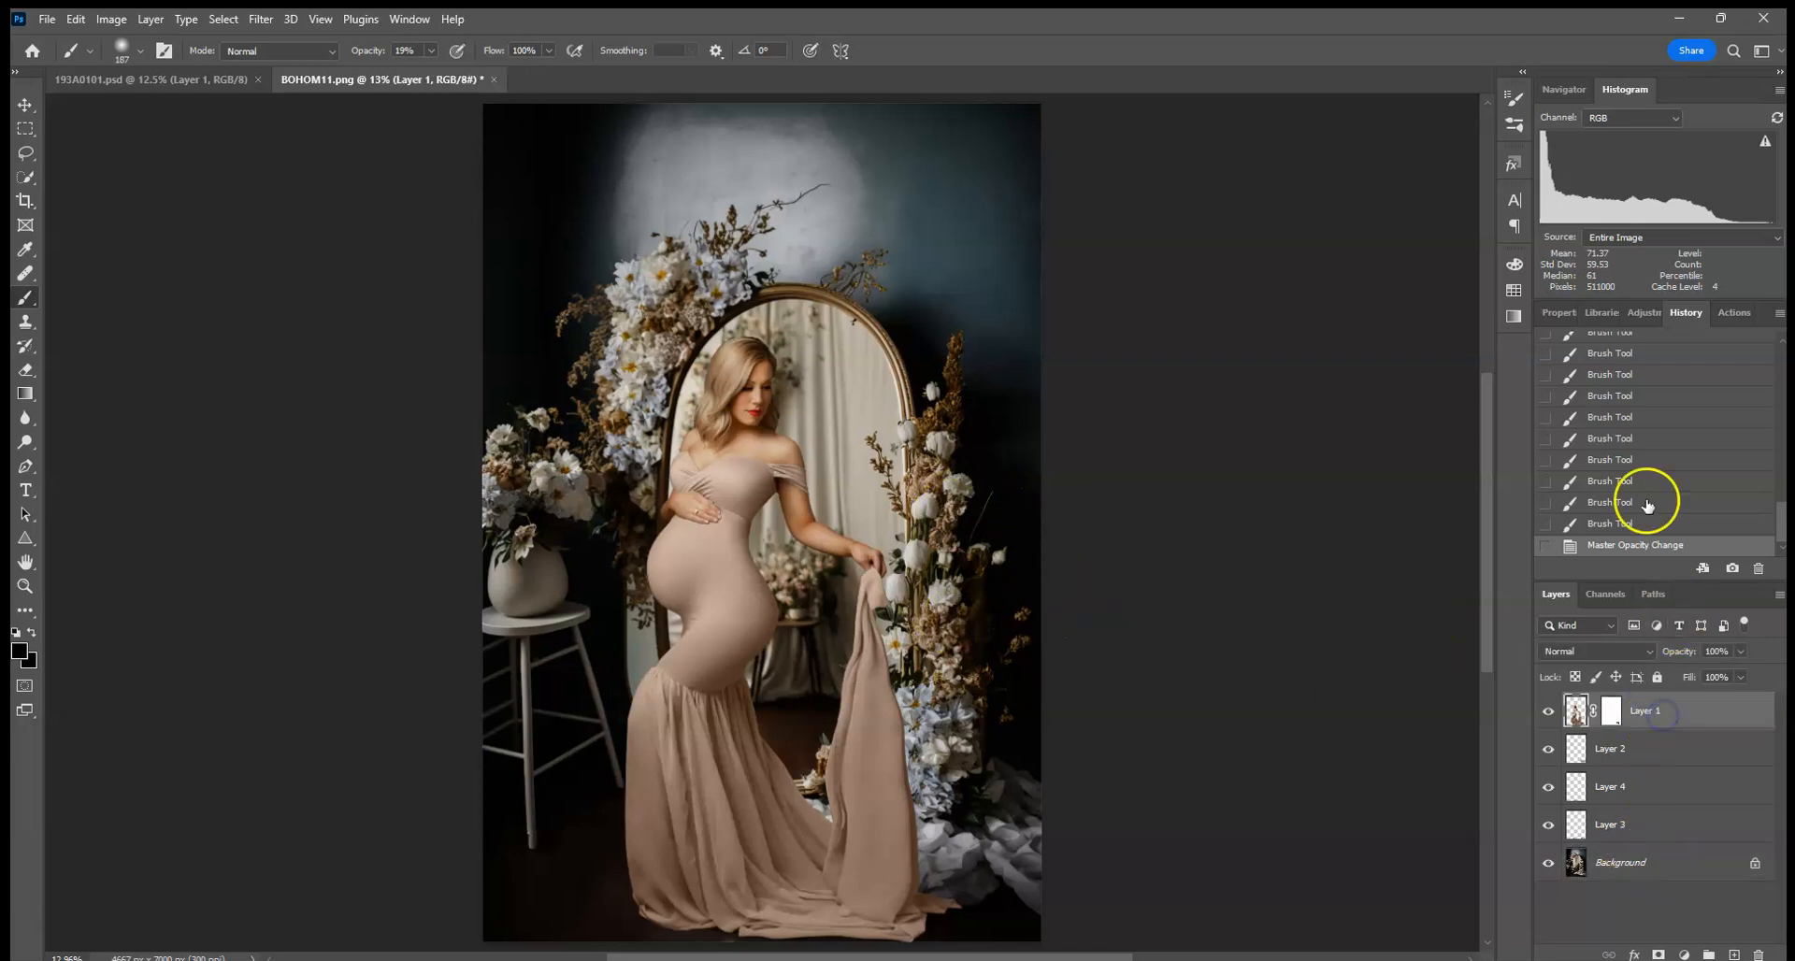
{"action": "left_click", "coordinate": [1647, 311]}
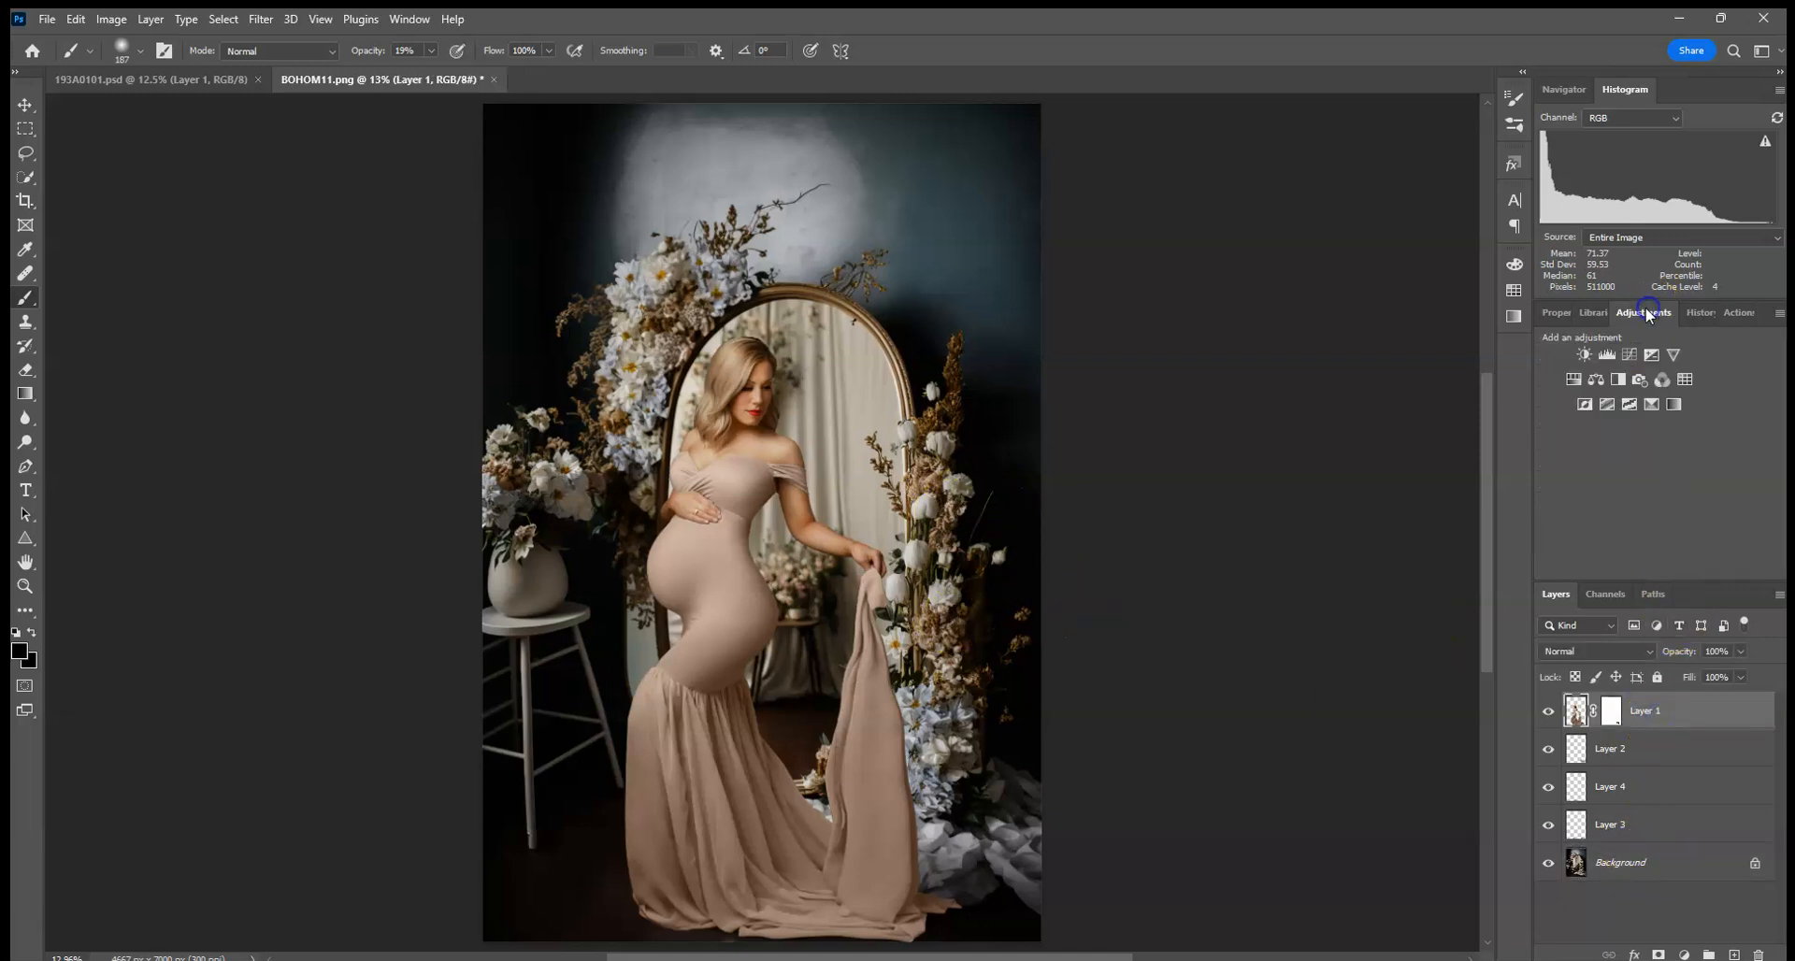
{"action": "left_click", "coordinate": [1582, 354]}
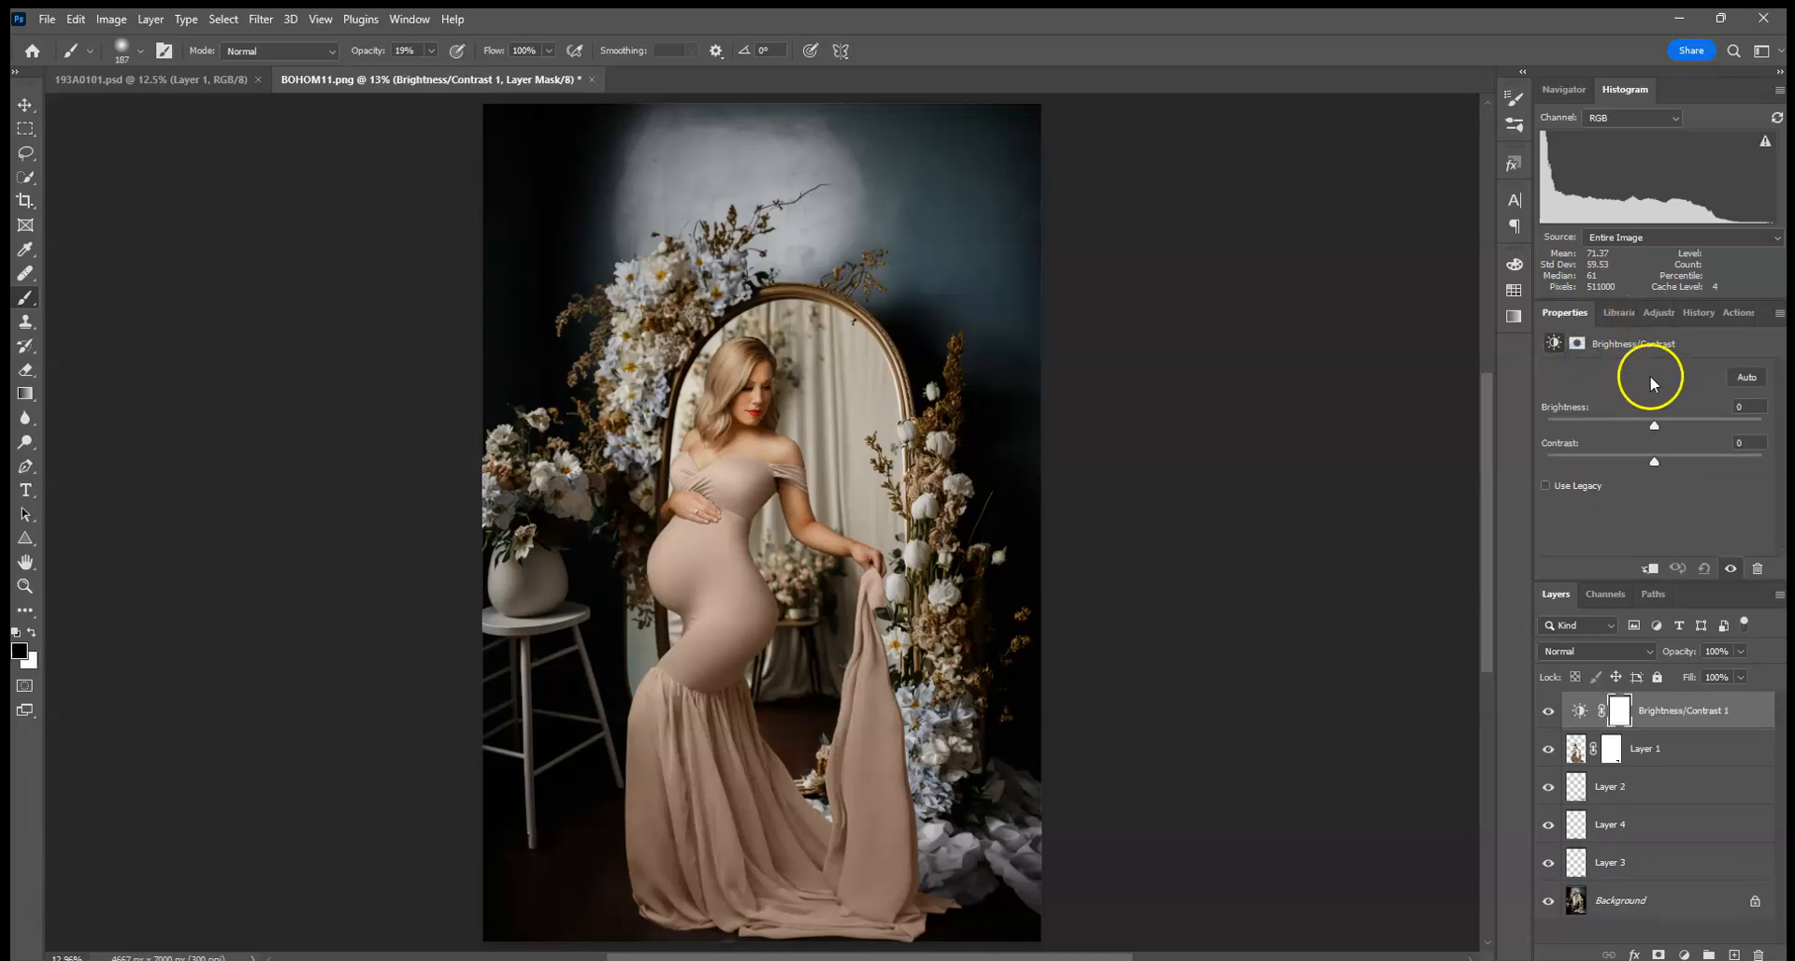
{"action": "left_click", "coordinate": [1649, 568]}
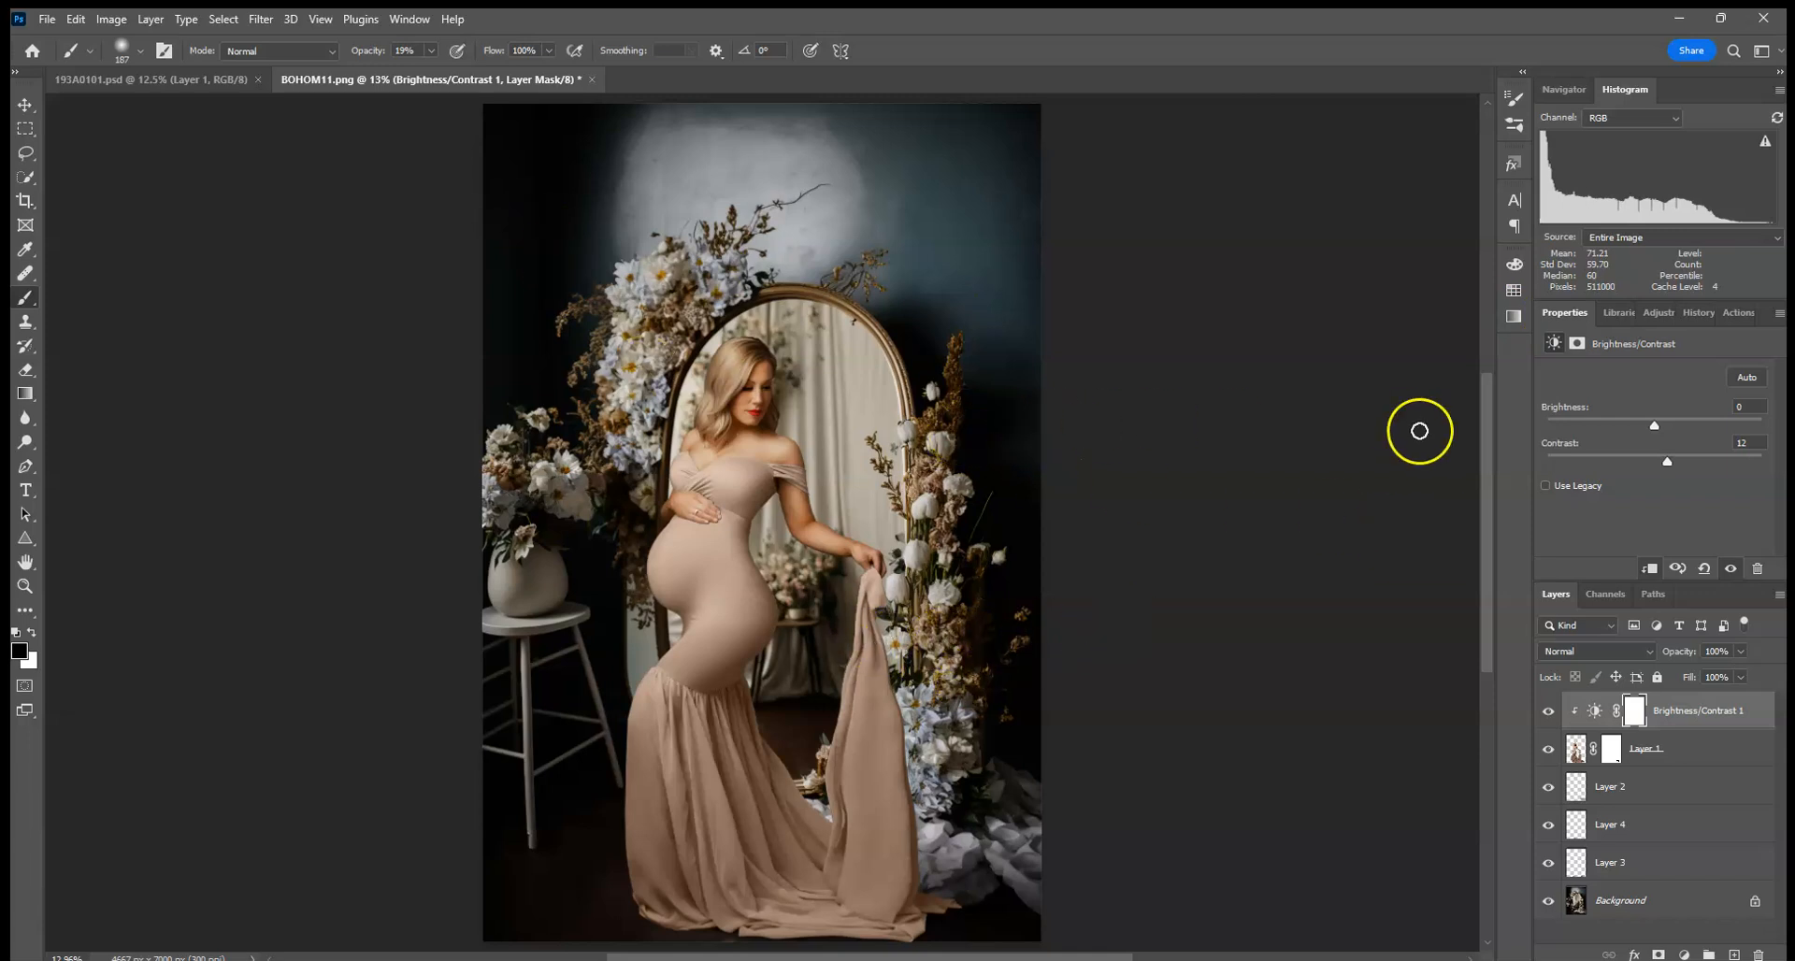
- Burn the shaded side of the portrait layer's dress and arm, using the Shadows range at 26% exposure and an 1102 px brush
{"action": "left_click", "coordinate": [1578, 749]}
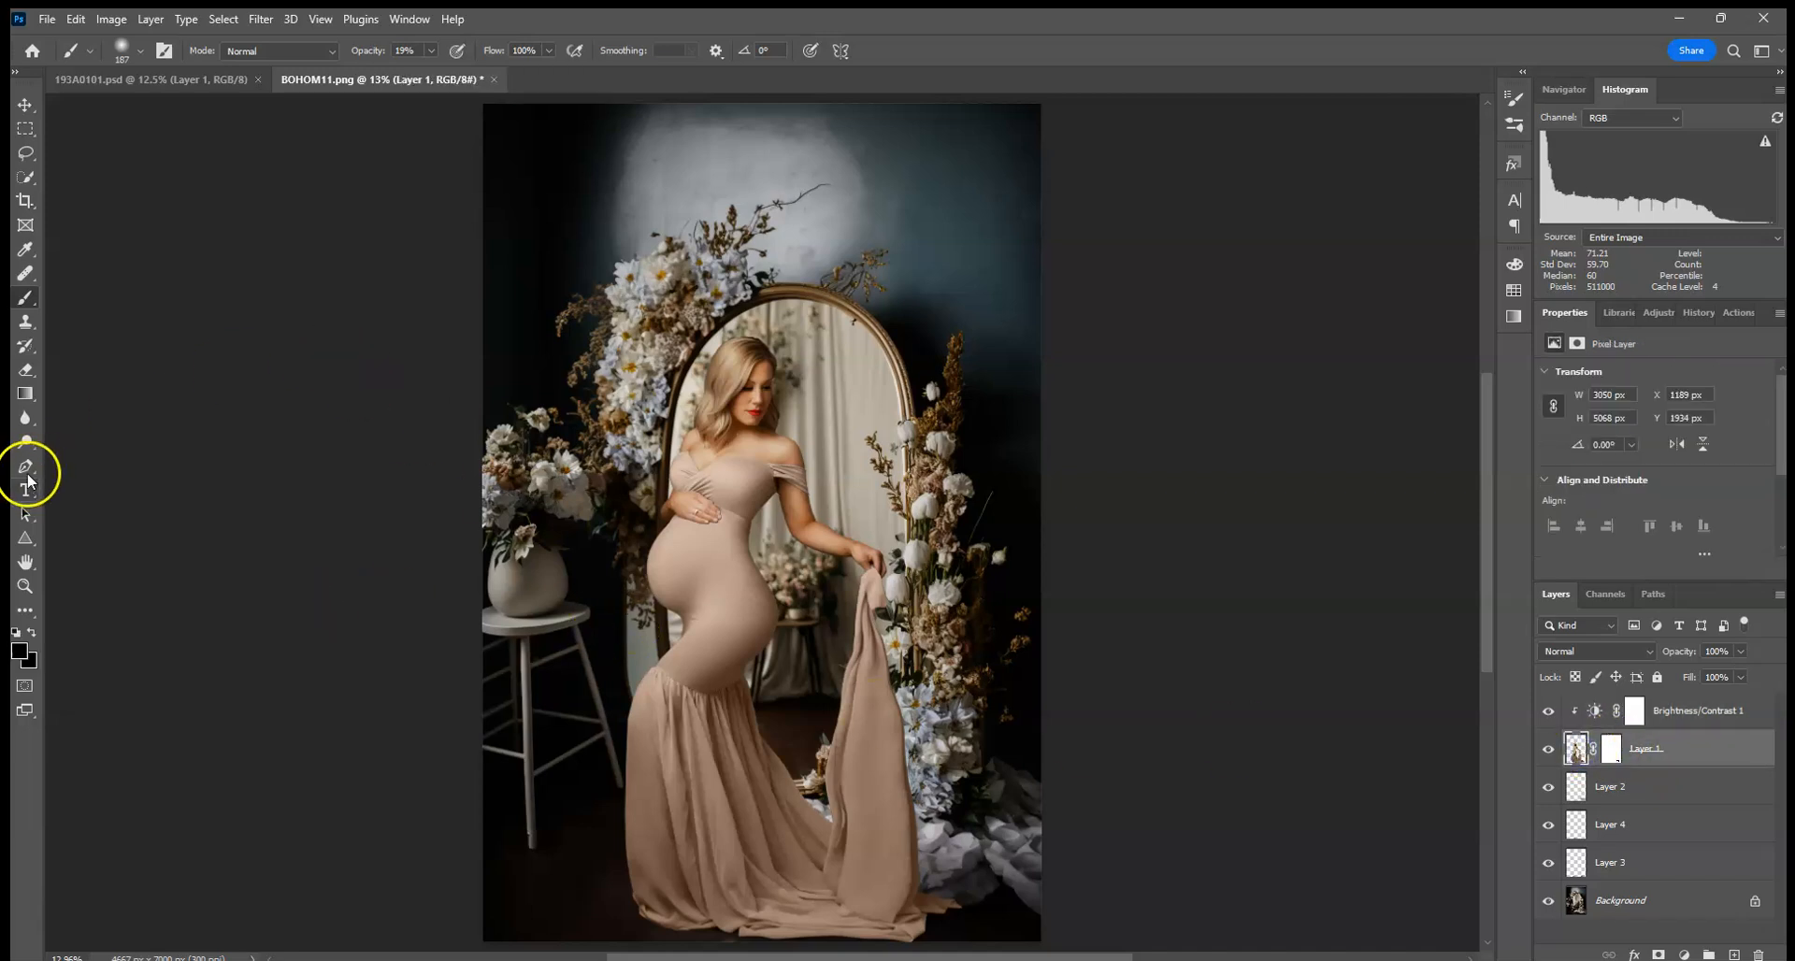
{"action": "left_click", "coordinate": [24, 441]}
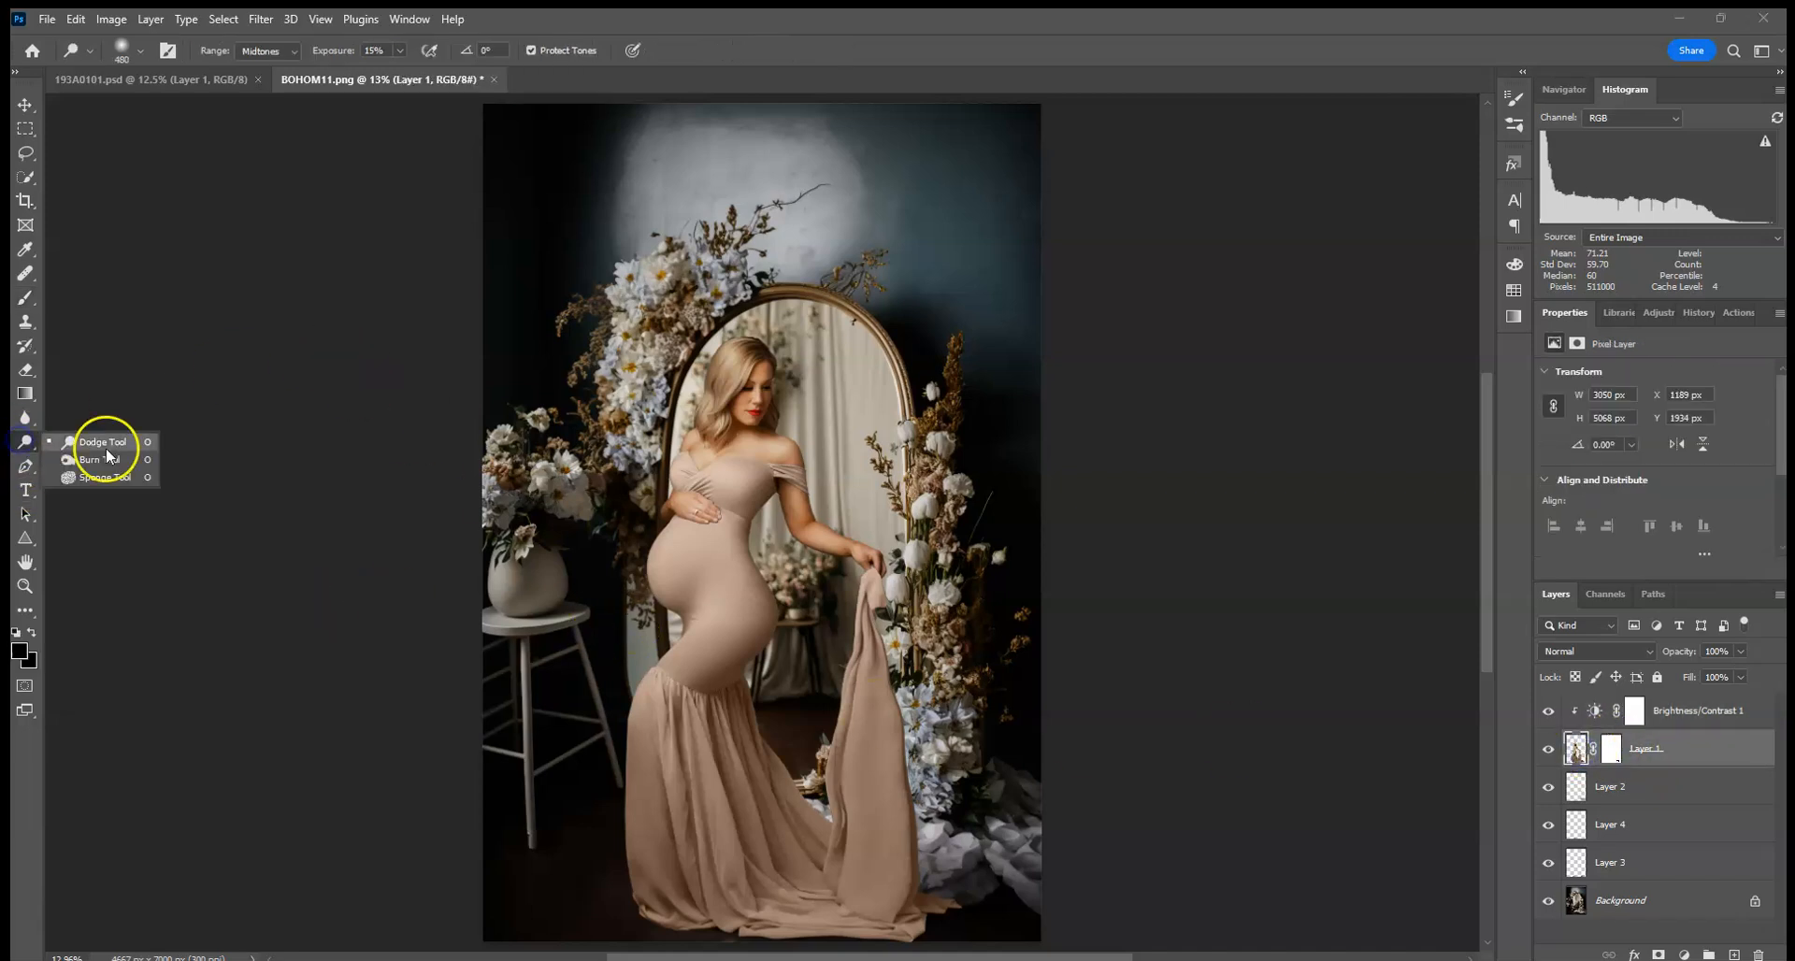
{"action": "left_click", "coordinate": [110, 461]}
{"action": "left_click", "coordinate": [140, 50]}
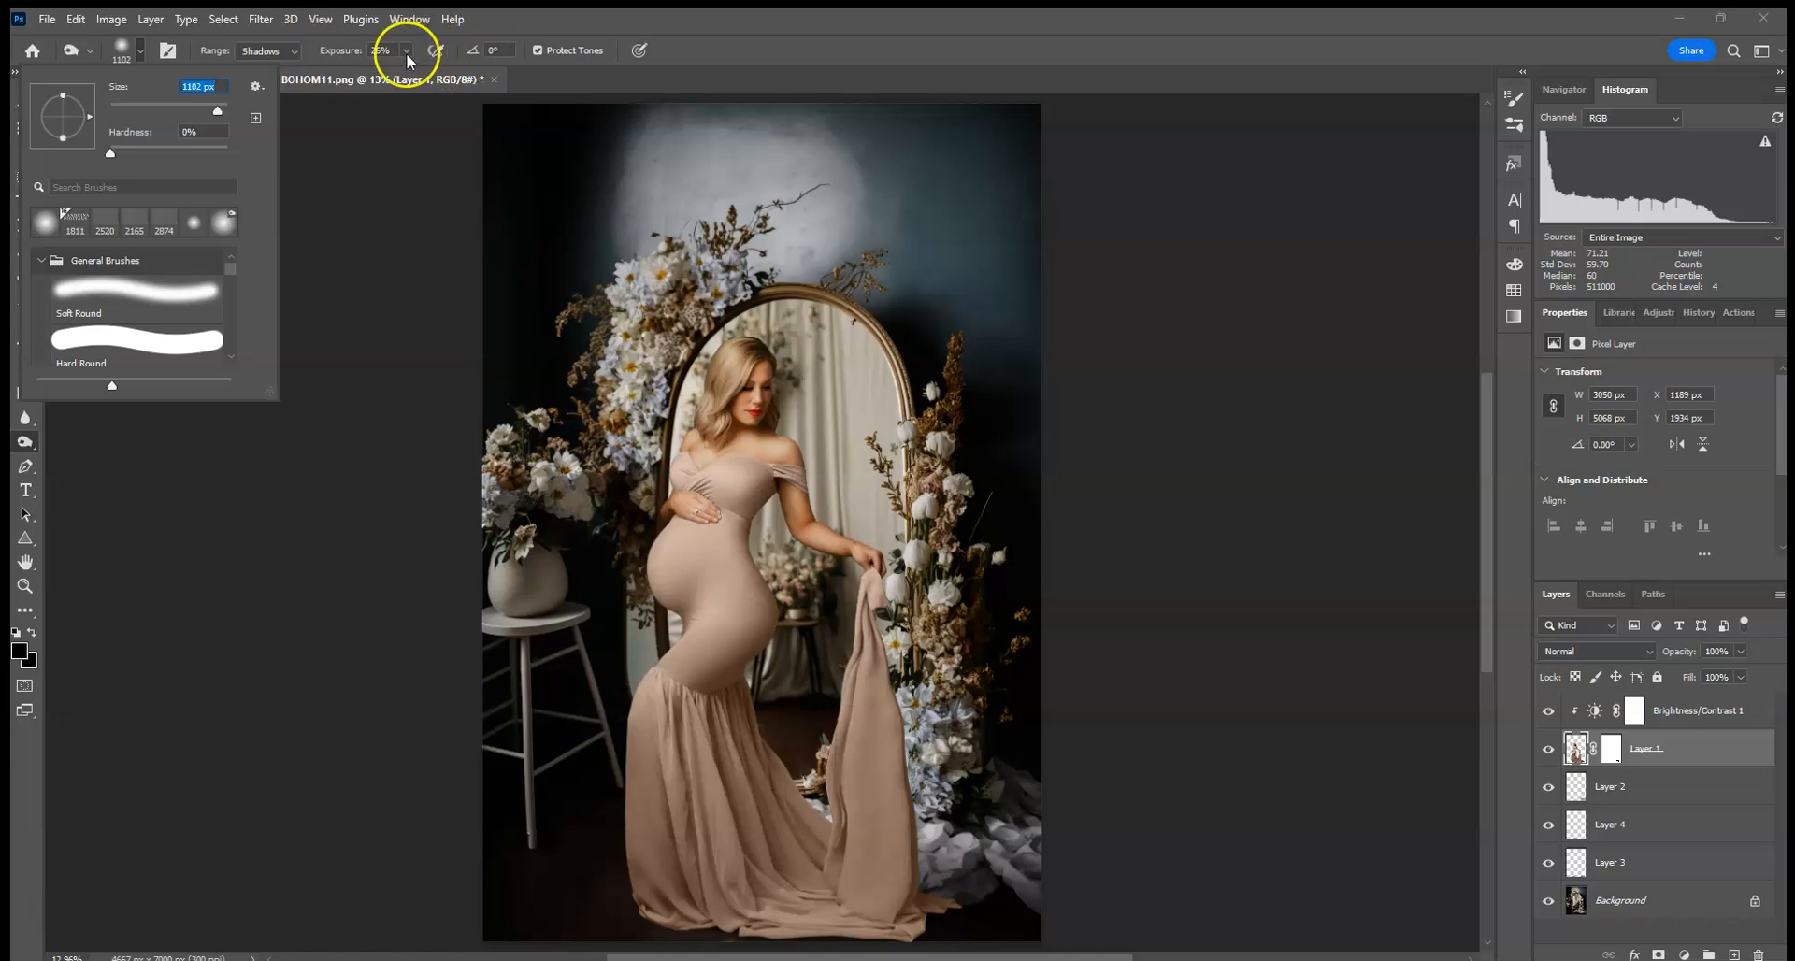
{"action": "left_click", "coordinate": [925, 802]}
{"action": "mouse_move", "coordinate": [926, 802]}
{"action": "left_mouse_down"}
{"action": "mouse_move", "coordinate": [946, 896]}
{"action": "mouse_move", "coordinate": [1012, 917]}
{"action": "mouse_move", "coordinate": [813, 942]}
{"action": "mouse_move", "coordinate": [818, 802]}
{"action": "mouse_move", "coordinate": [771, 753]}
{"action": "left_mouse_up"}
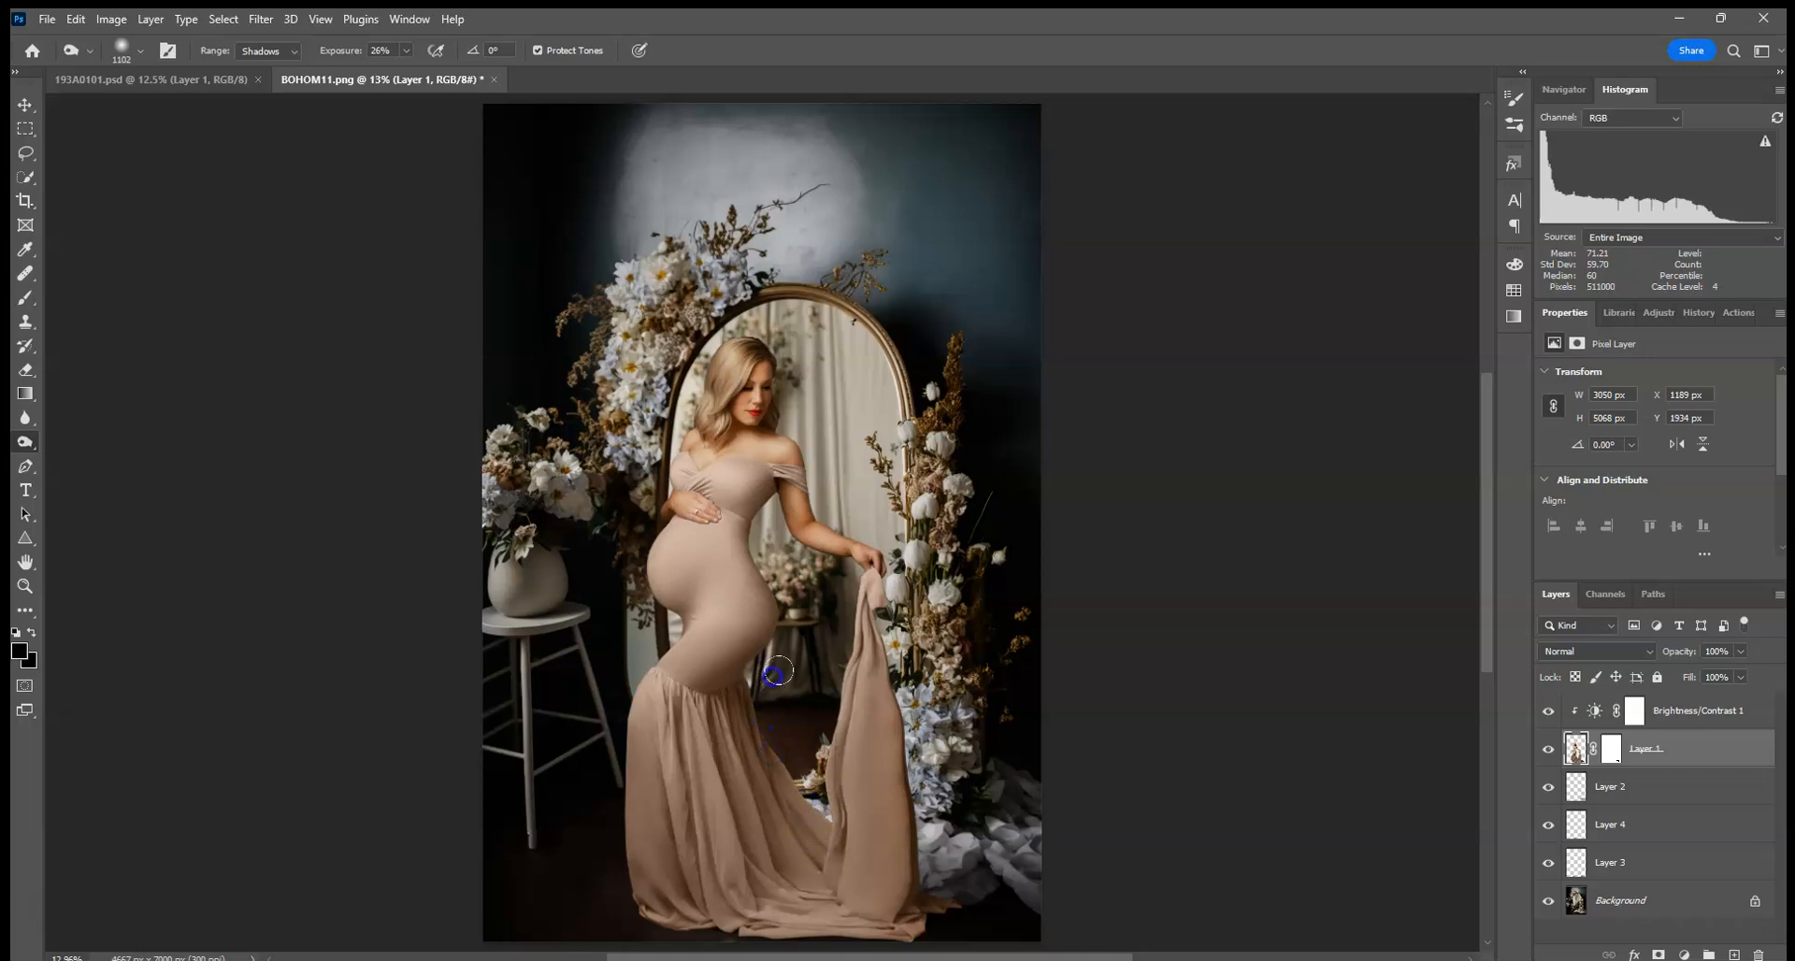
{"action": "left_click_drag", "start_coordinate": [779, 582], "coordinate": [767, 515]}
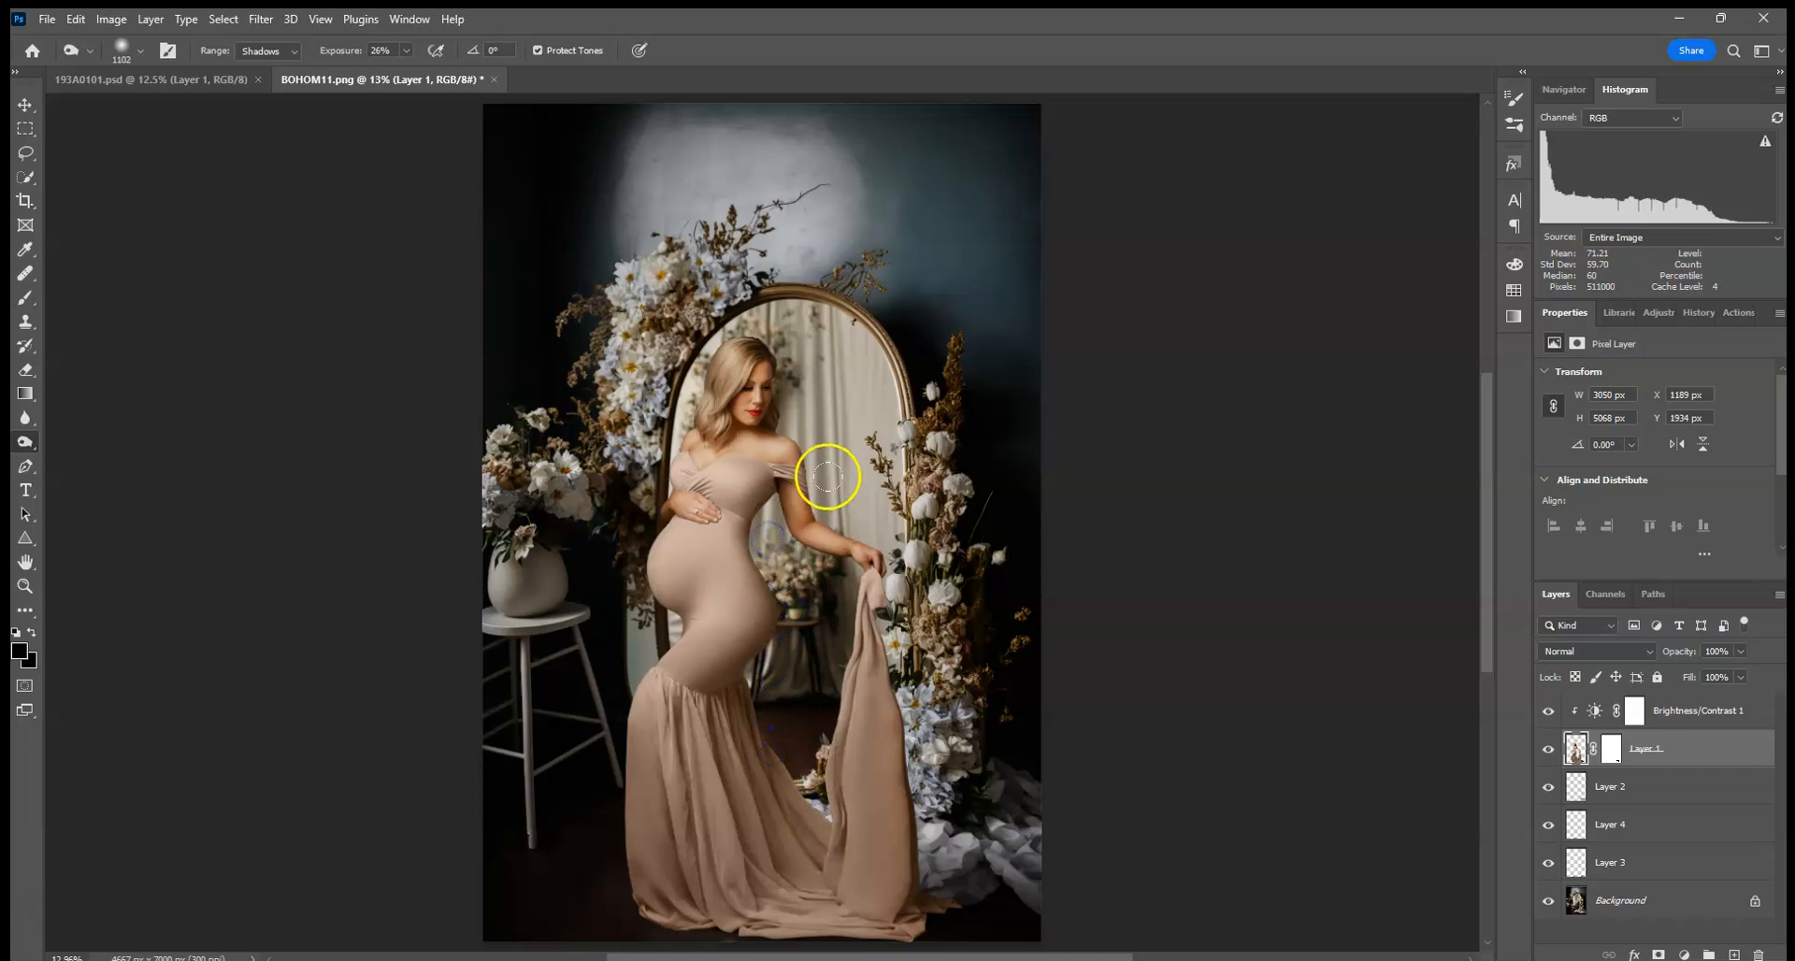
{"action": "mouse_move", "coordinate": [831, 441]}
{"action": "left_mouse_down"}
{"action": "mouse_move", "coordinate": [853, 490]}
{"action": "mouse_move", "coordinate": [779, 548]}
{"action": "left_mouse_up"}
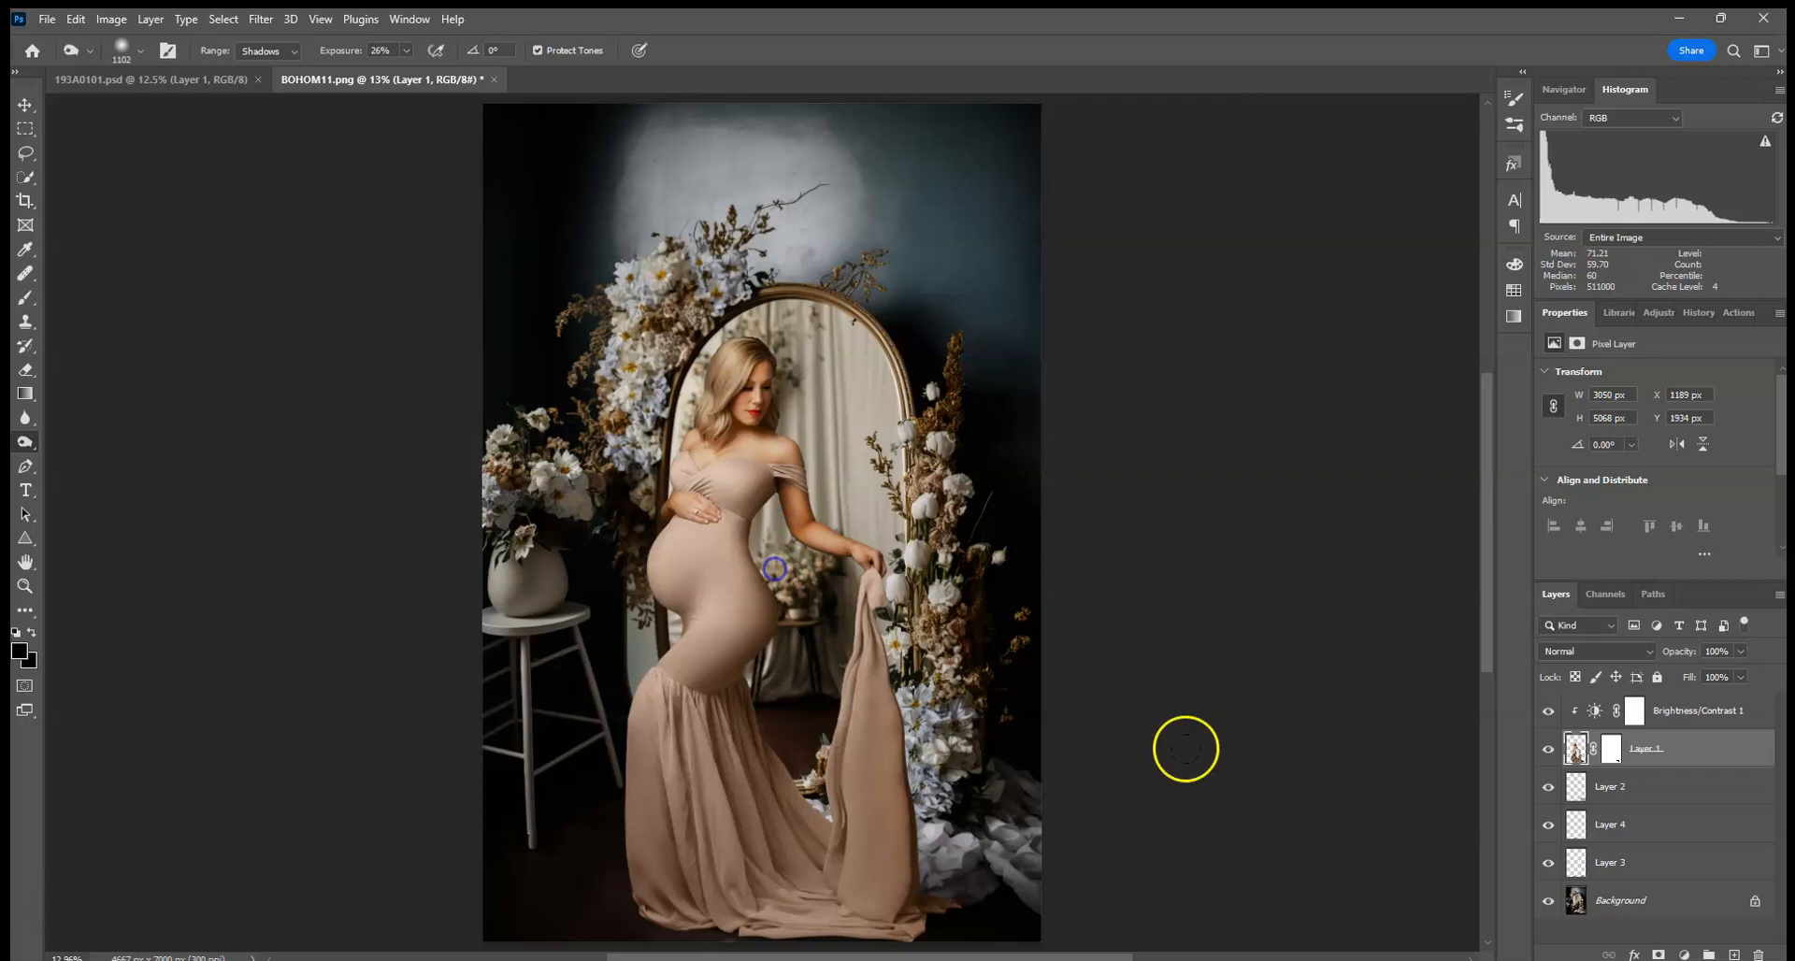
{"action": "left_click_drag", "start_coordinate": [765, 653], "coordinate": [723, 717]}
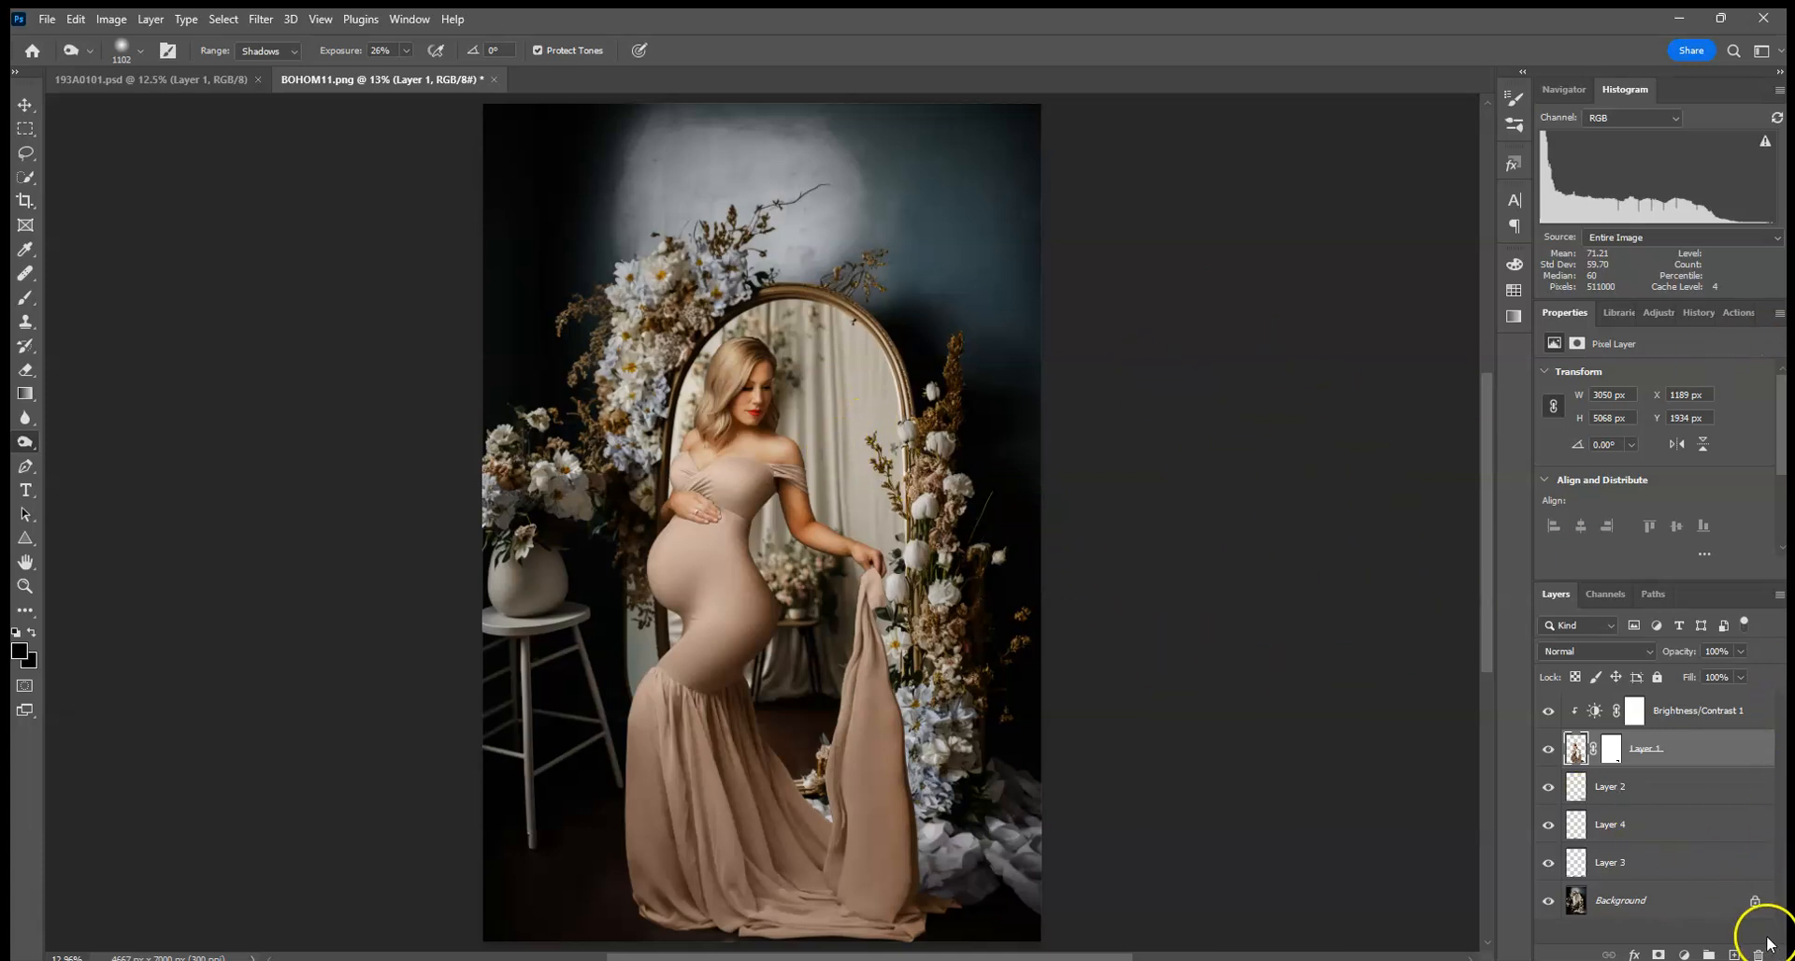
- Add a Curves adjustment clipped to the portrait layer and pull the RGB midtone point slightly down to darken her
{"action": "left_click", "coordinate": [1650, 314]}
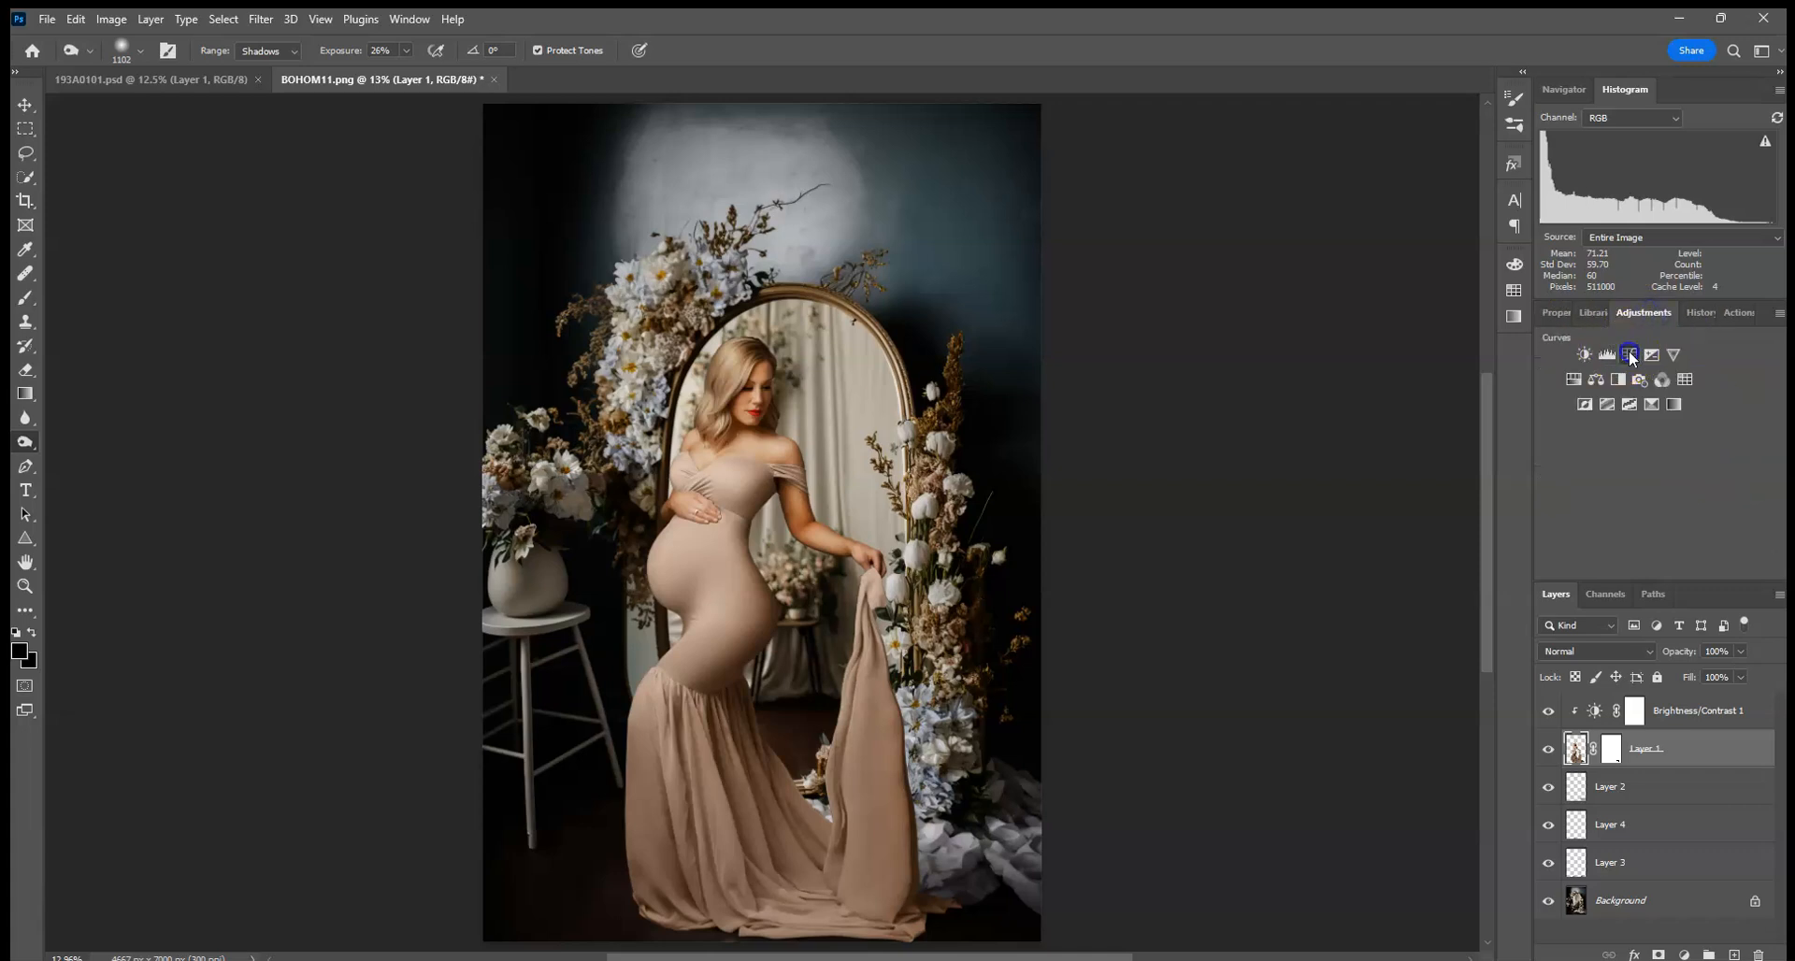
{"action": "left_click", "coordinate": [1629, 353]}
{"action": "left_click_drag", "start_coordinate": [1682, 494], "coordinate": [1686, 496]}
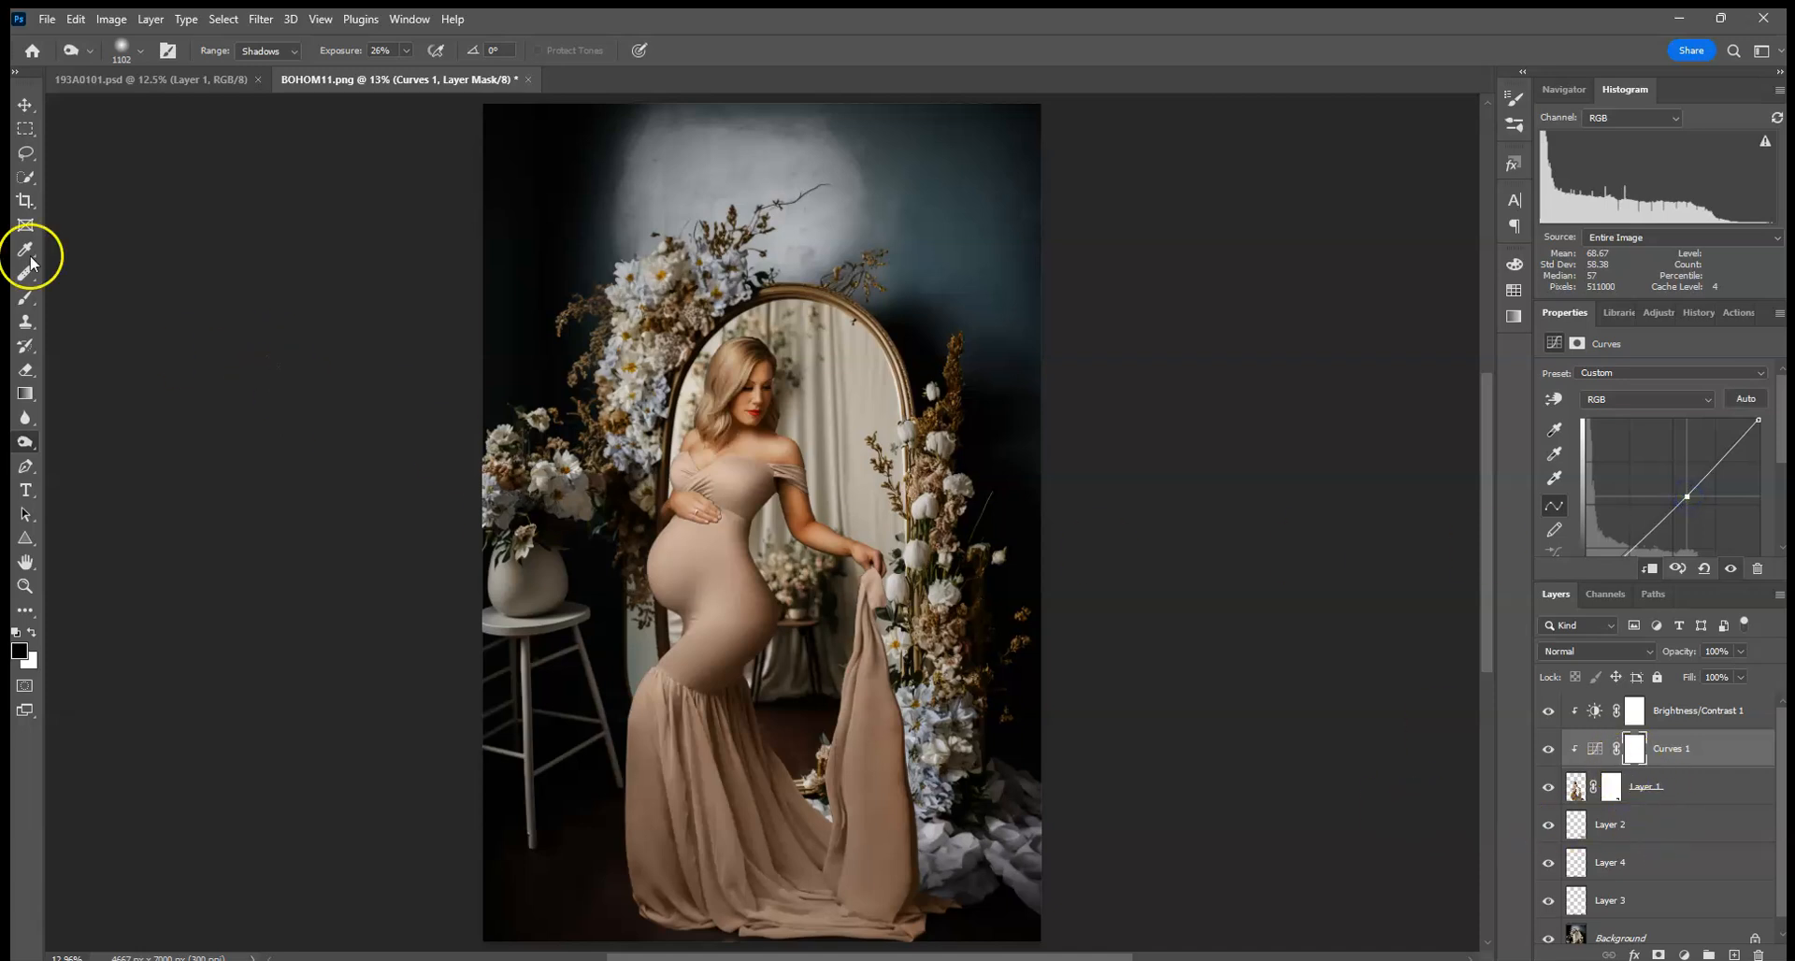
- Paint black at 100% brush opacity on the Curves mask over her face, hair, bodice and lit dress folds to remove the darkening there
{"action": "left_click", "coordinate": [25, 299]}
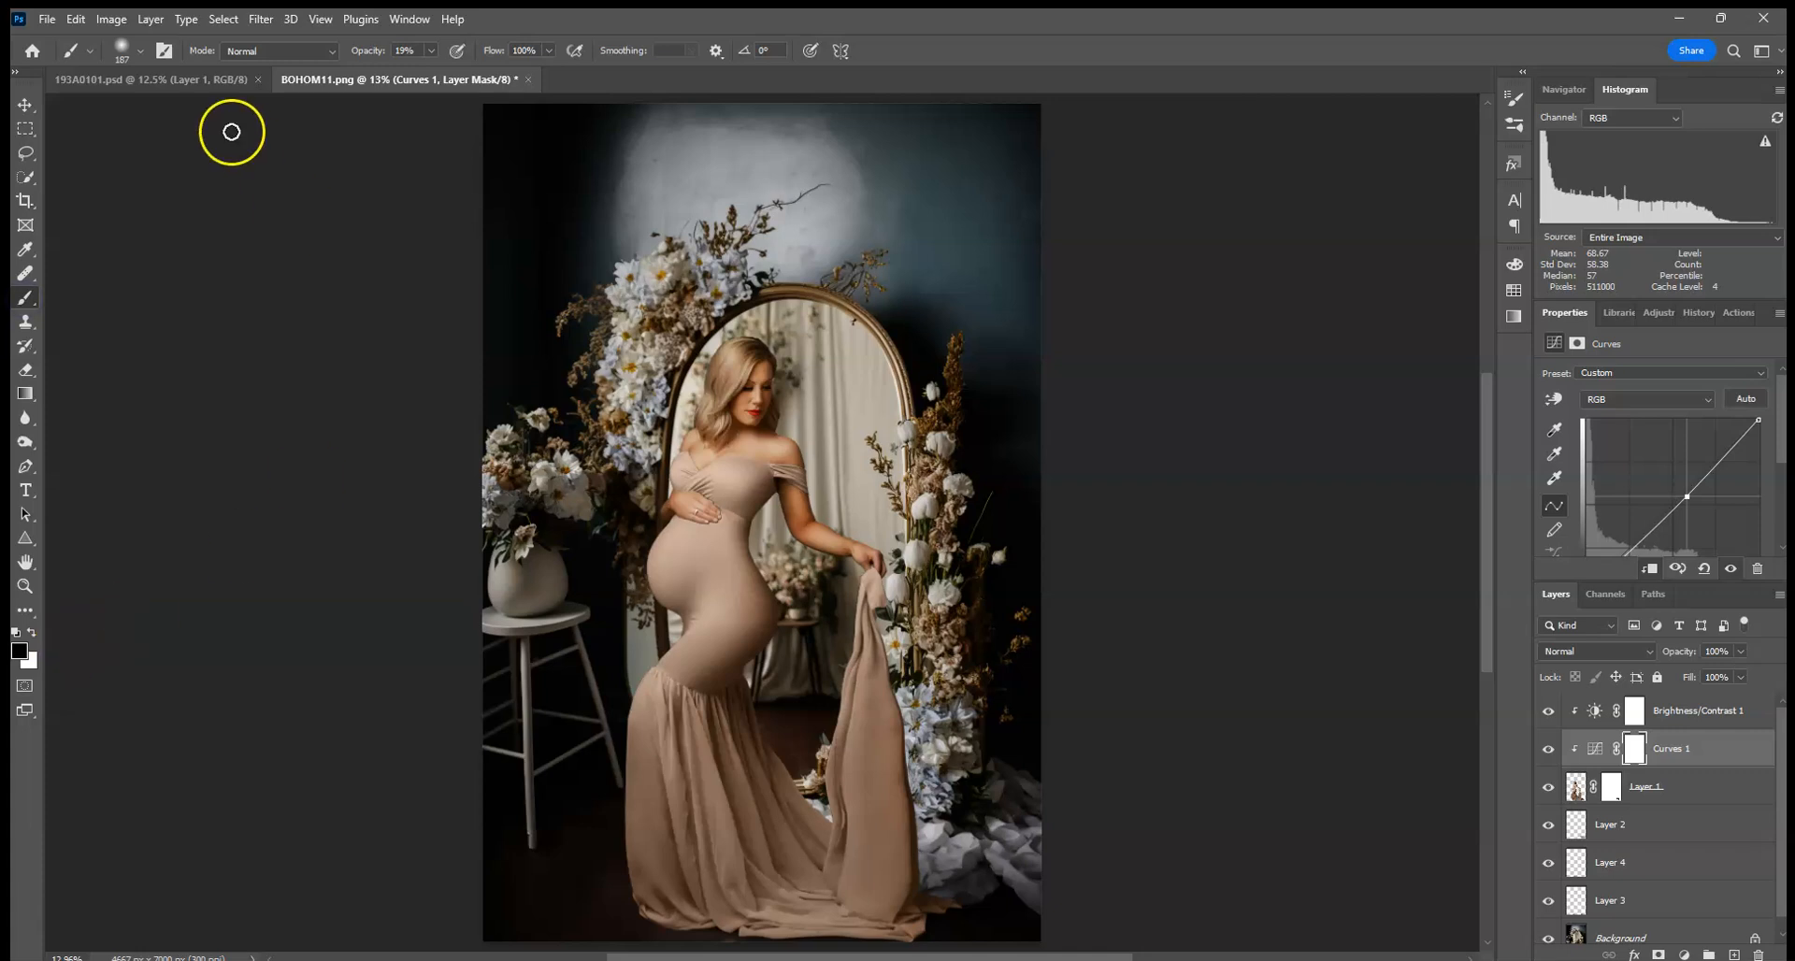
{"action": "left_click", "coordinate": [140, 50]}
{"action": "left_click_drag", "start_coordinate": [187, 106], "coordinate": [213, 107]}
{"action": "left_click", "coordinate": [430, 50]}
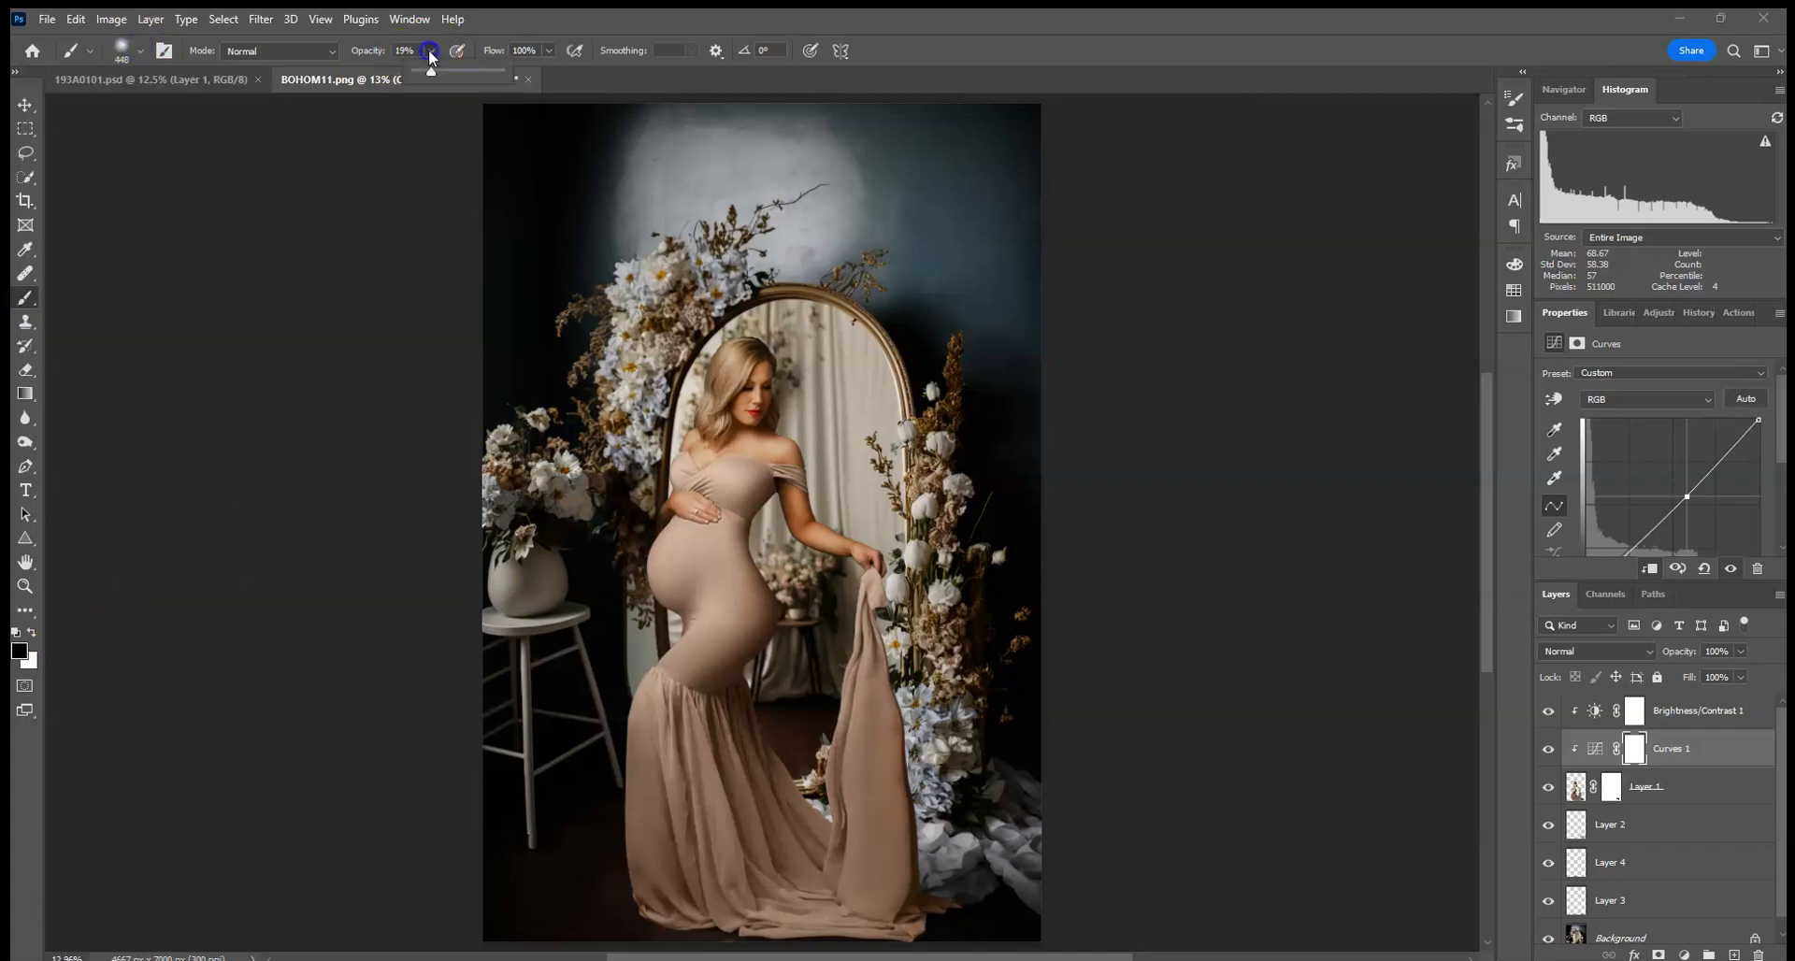
{"action": "left_click_drag", "start_coordinate": [440, 79], "coordinate": [561, 71]}
{"action": "left_click", "coordinate": [748, 393]}
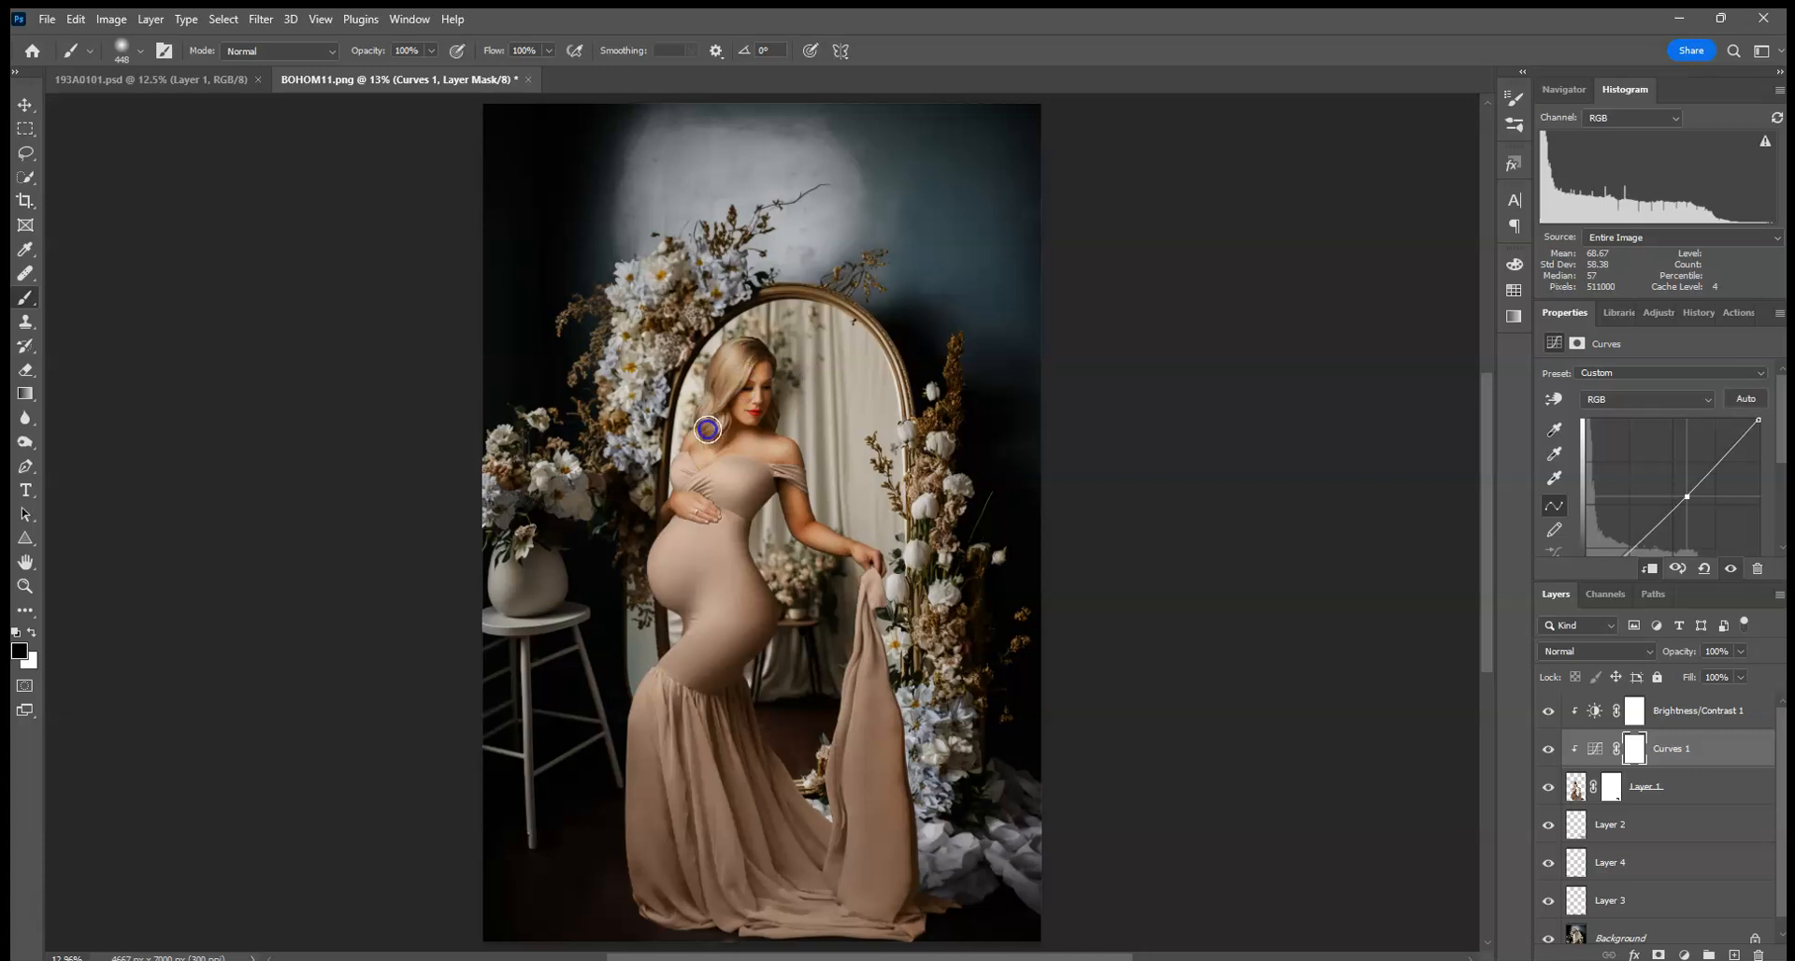
{"action": "left_click", "coordinate": [684, 488]}
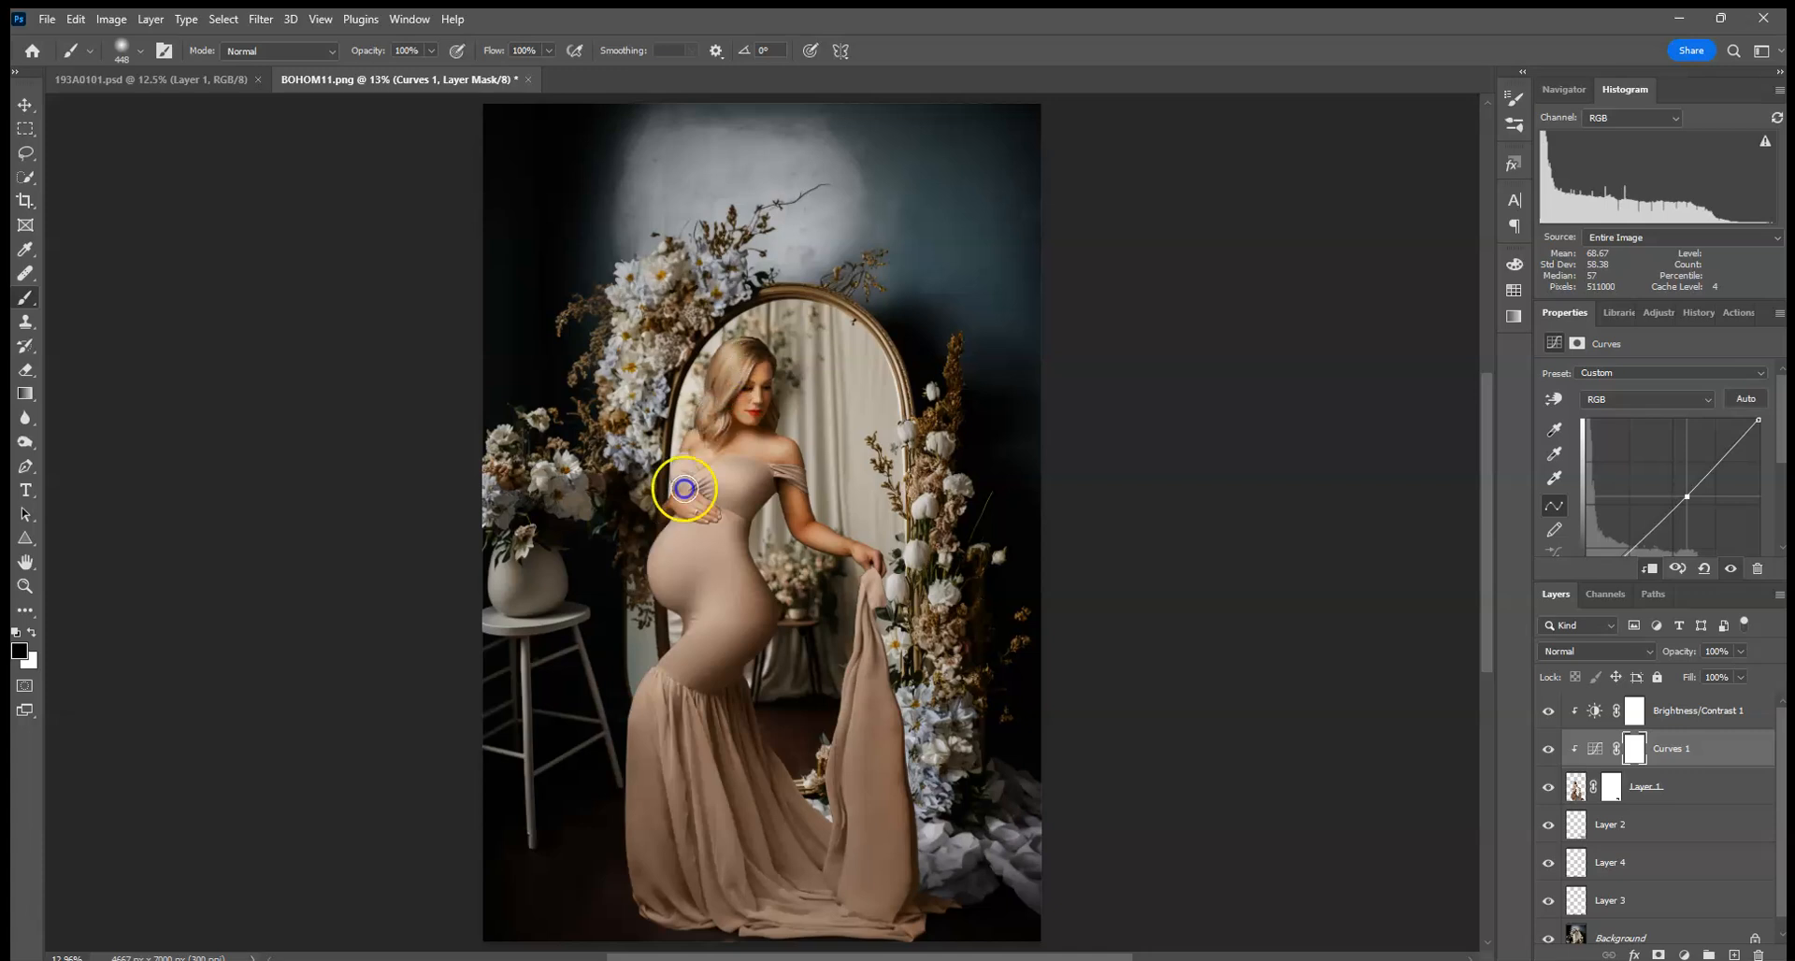
{"action": "left_click", "coordinate": [633, 716]}
{"action": "left_click", "coordinate": [736, 891]}
{"action": "left_click_drag", "start_coordinate": [863, 637], "coordinate": [843, 883]}
{"action": "left_click_drag", "start_coordinate": [852, 717], "coordinate": [820, 874]}
{"action": "left_click_drag", "start_coordinate": [773, 793], "coordinate": [795, 820]}
{"action": "left_click_drag", "start_coordinate": [741, 493], "coordinate": [671, 482]}
{"action": "mouse_move", "coordinate": [1117, 318]}
{"action": "left_mouse_down"}
{"action": "mouse_move", "coordinate": [1133, 328]}
{"action": "mouse_move", "coordinate": [724, 366]}
{"action": "left_mouse_up"}
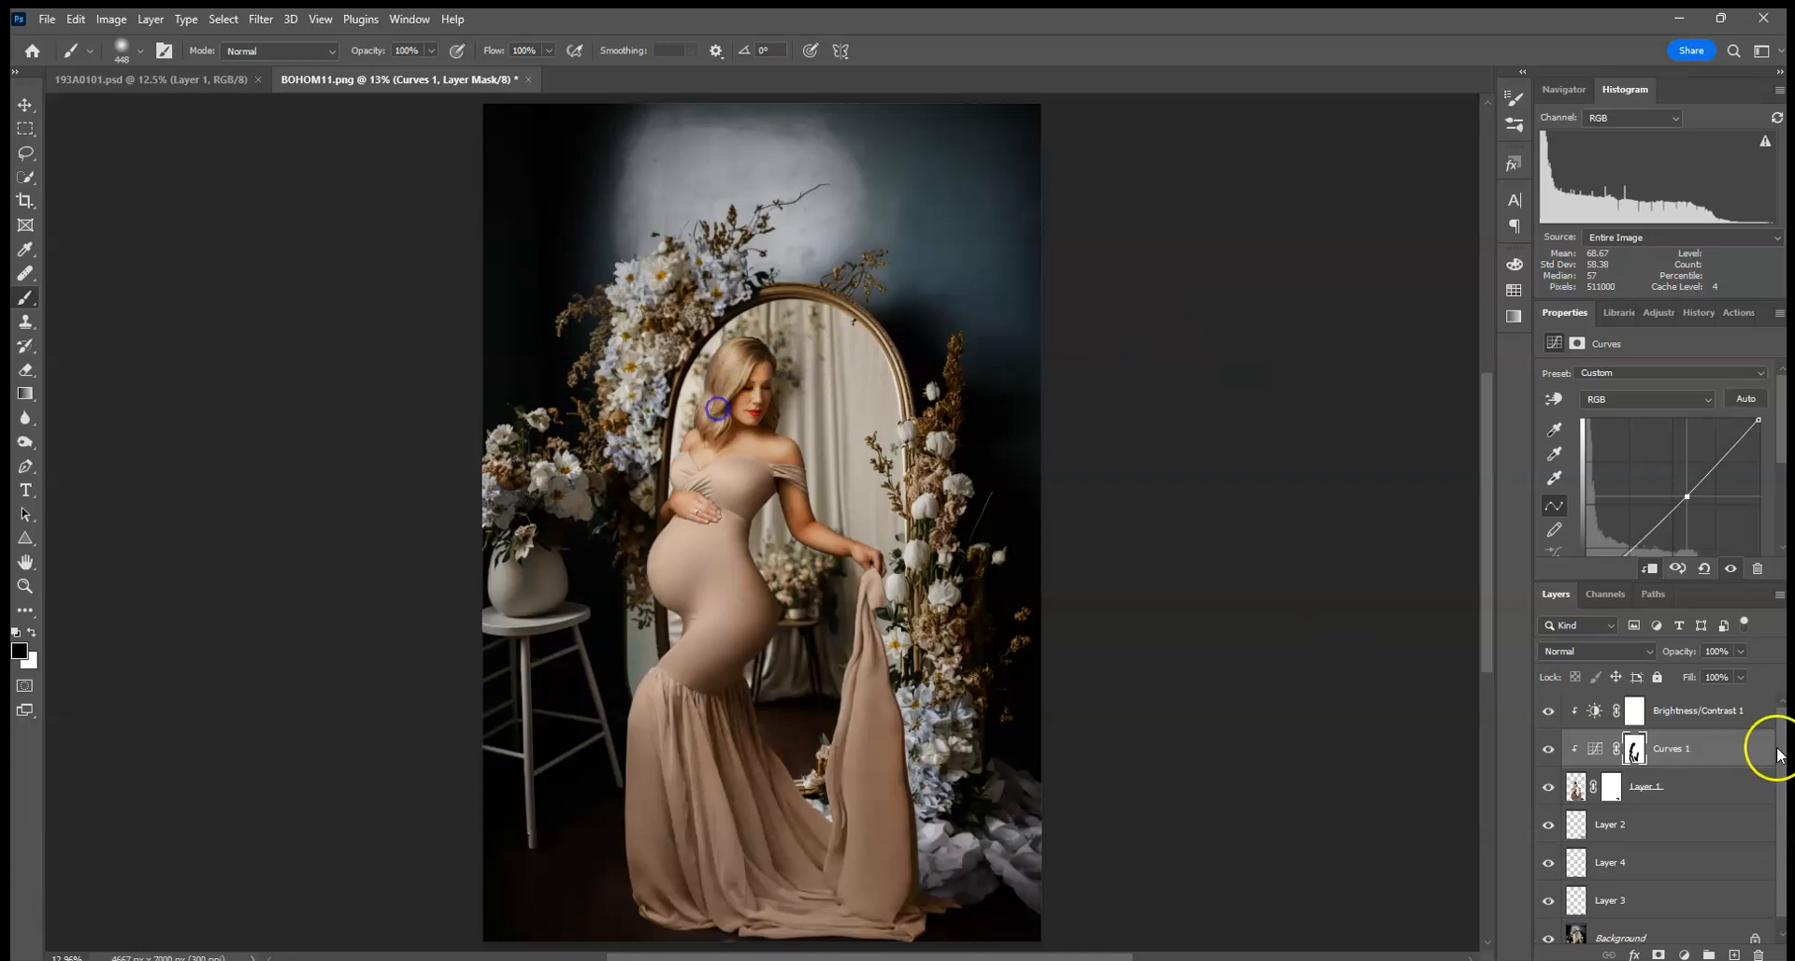
- Dodge her face and hair on the portrait layer, using the Shadows range at 15% exposure
{"action": "left_click", "coordinate": [1575, 786]}
{"action": "left_click_drag", "start_coordinate": [21, 454], "coordinate": [56, 439]}
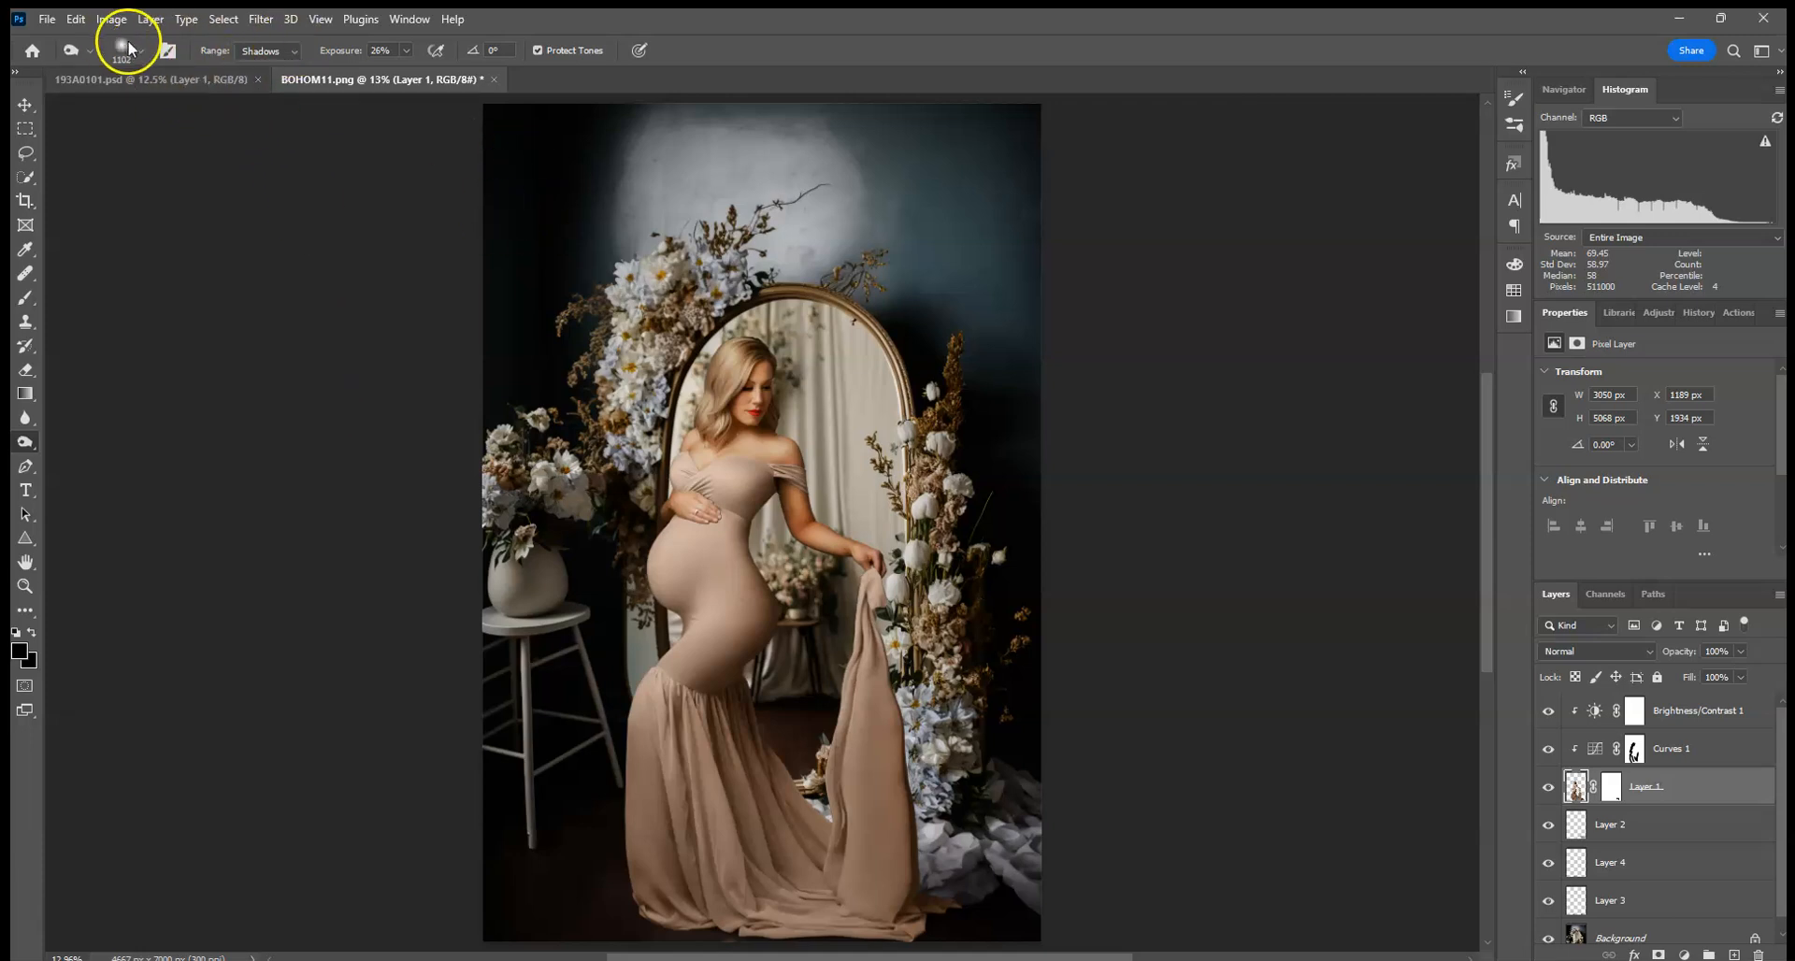
{"action": "left_click_drag", "start_coordinate": [21, 450], "coordinate": [61, 441]}
{"action": "left_click_drag", "start_coordinate": [28, 448], "coordinate": [68, 439]}
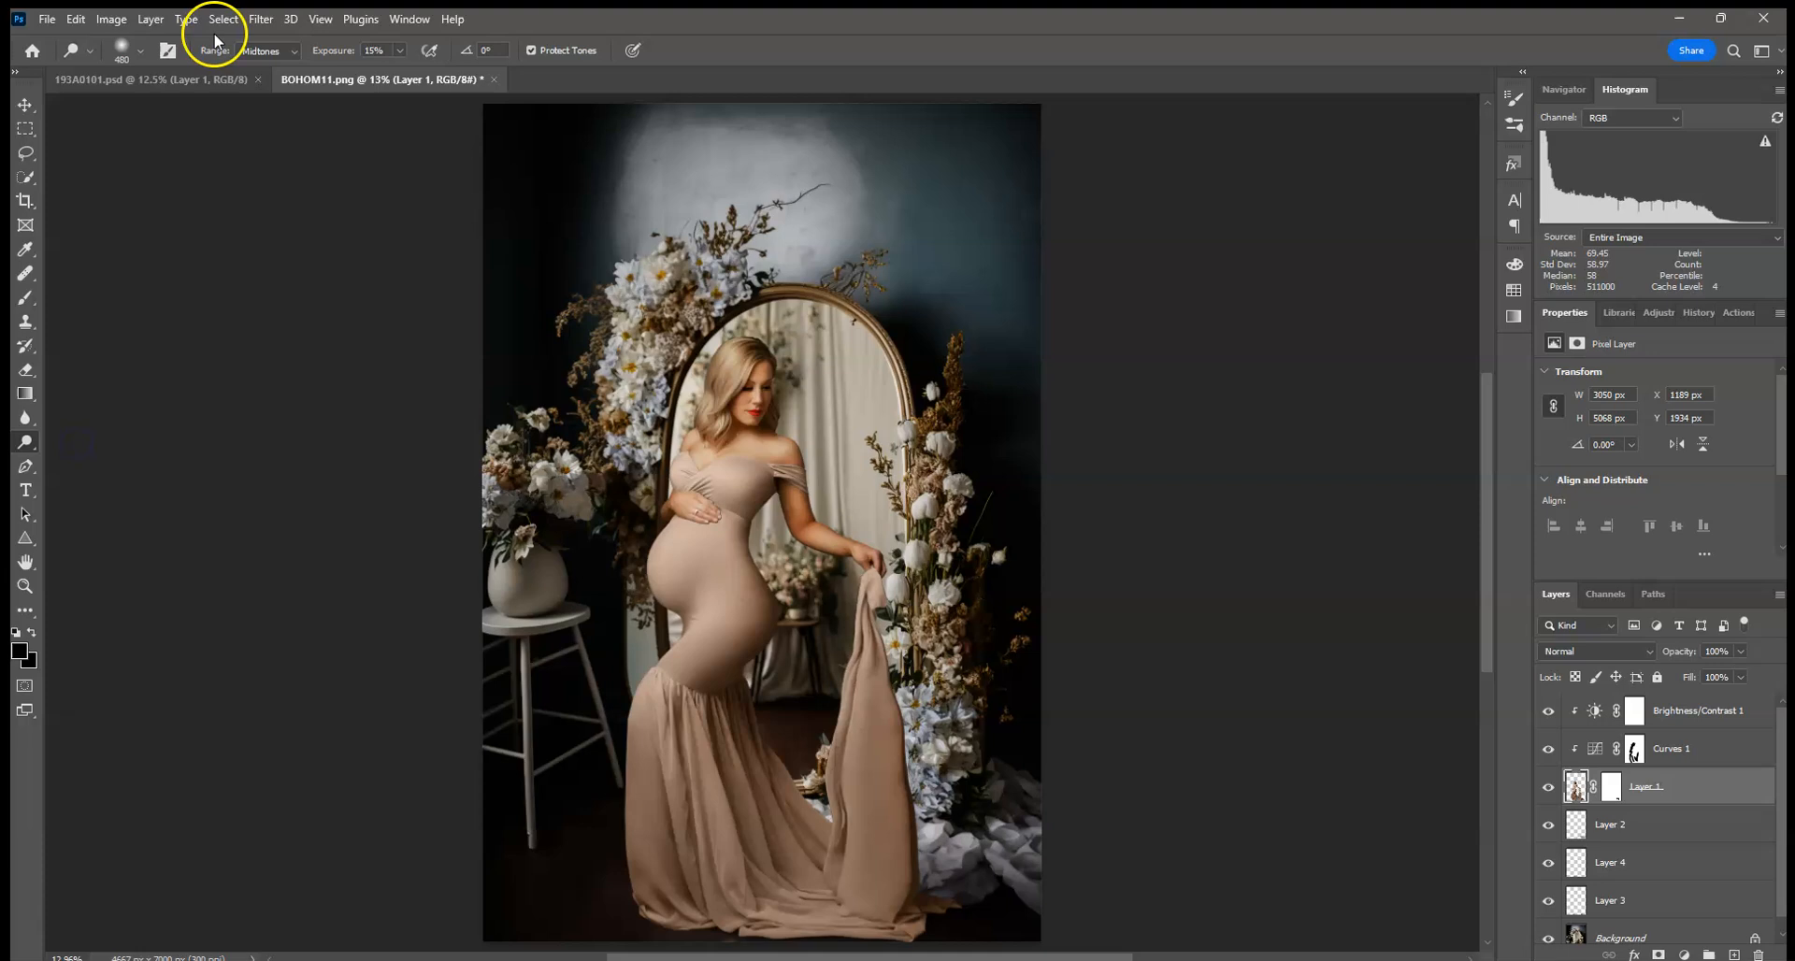
{"action": "left_click", "coordinate": [266, 54]}
{"action": "left_click", "coordinate": [259, 67]}
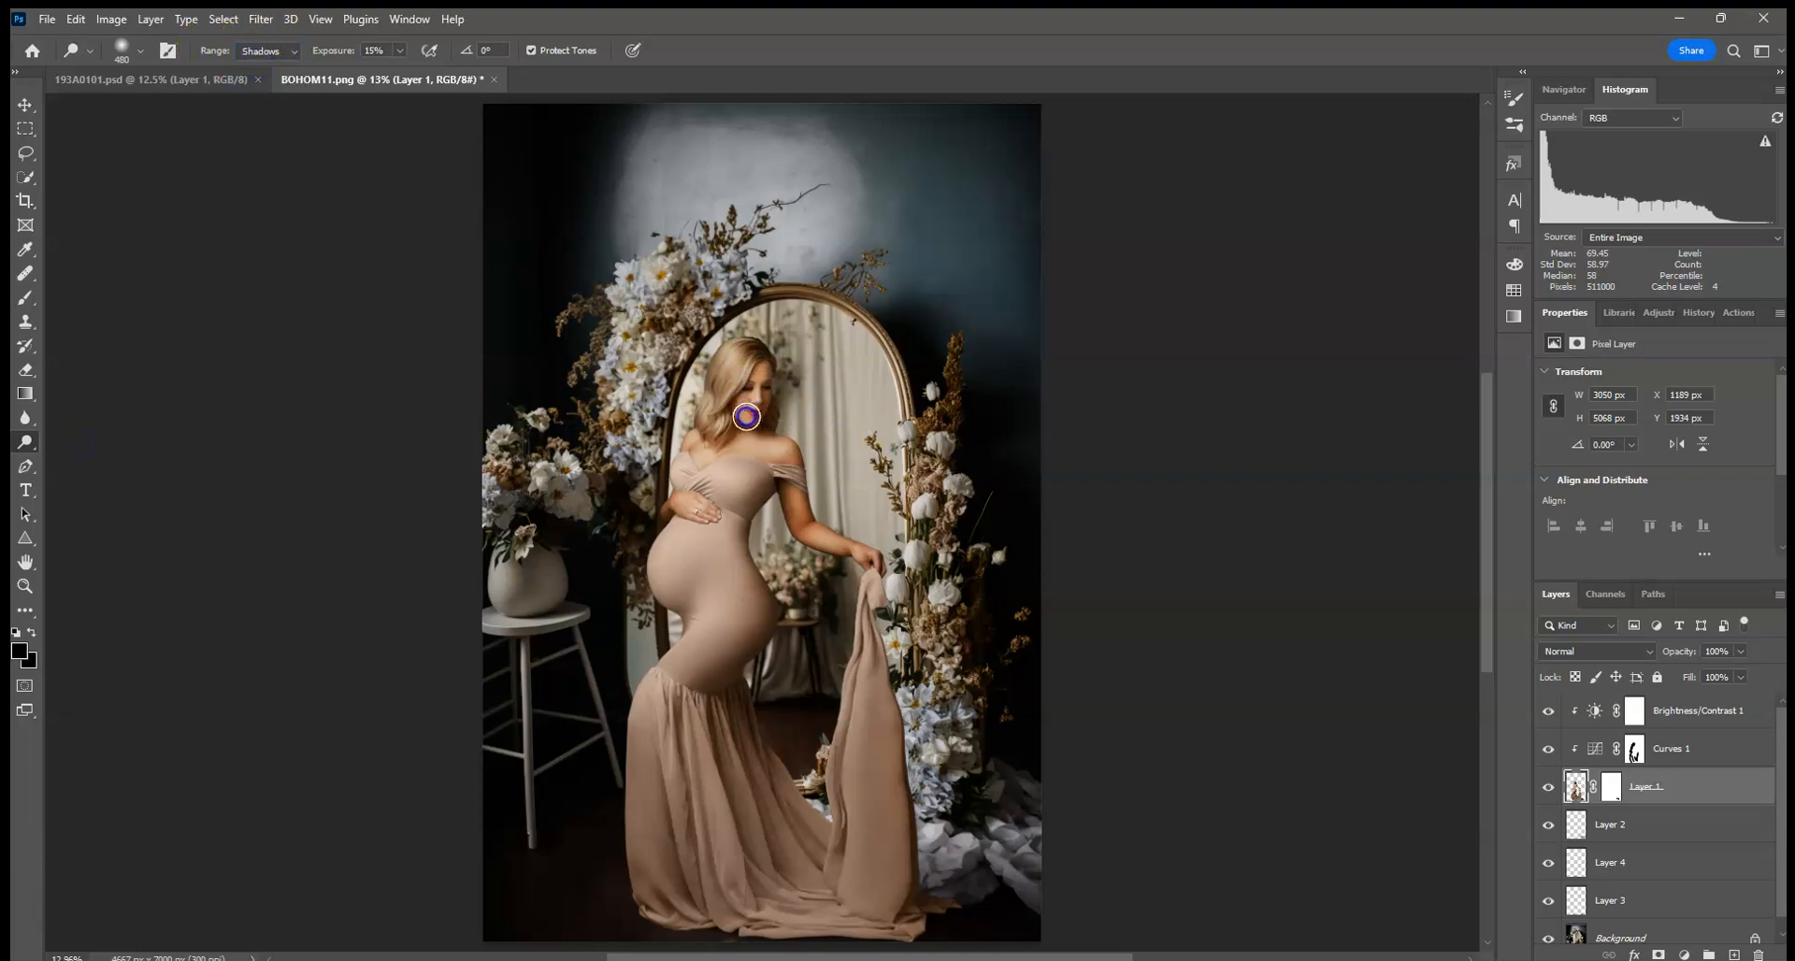
{"action": "left_click_drag", "start_coordinate": [740, 393], "coordinate": [728, 421]}
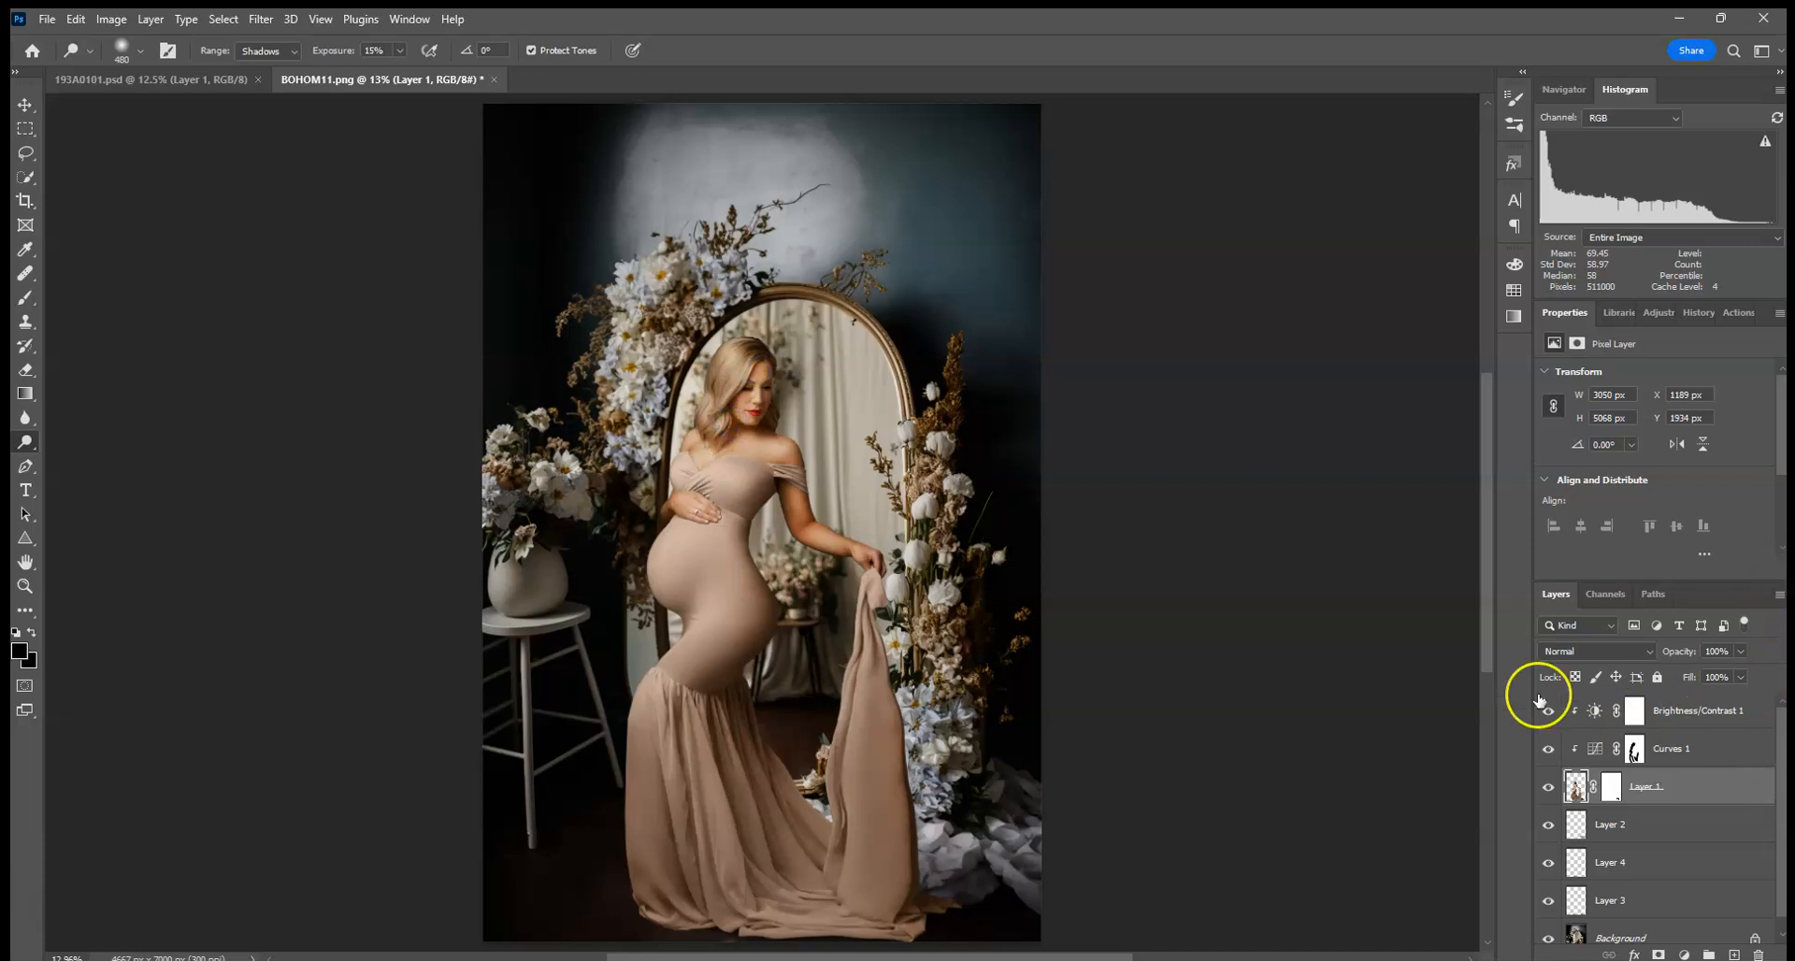
- Mask out the leftover fringe in the underarm gap and along the sleeve and dress edges with a 9 px soft black brush
{"action": "key", "text": "ctrl+minus"}
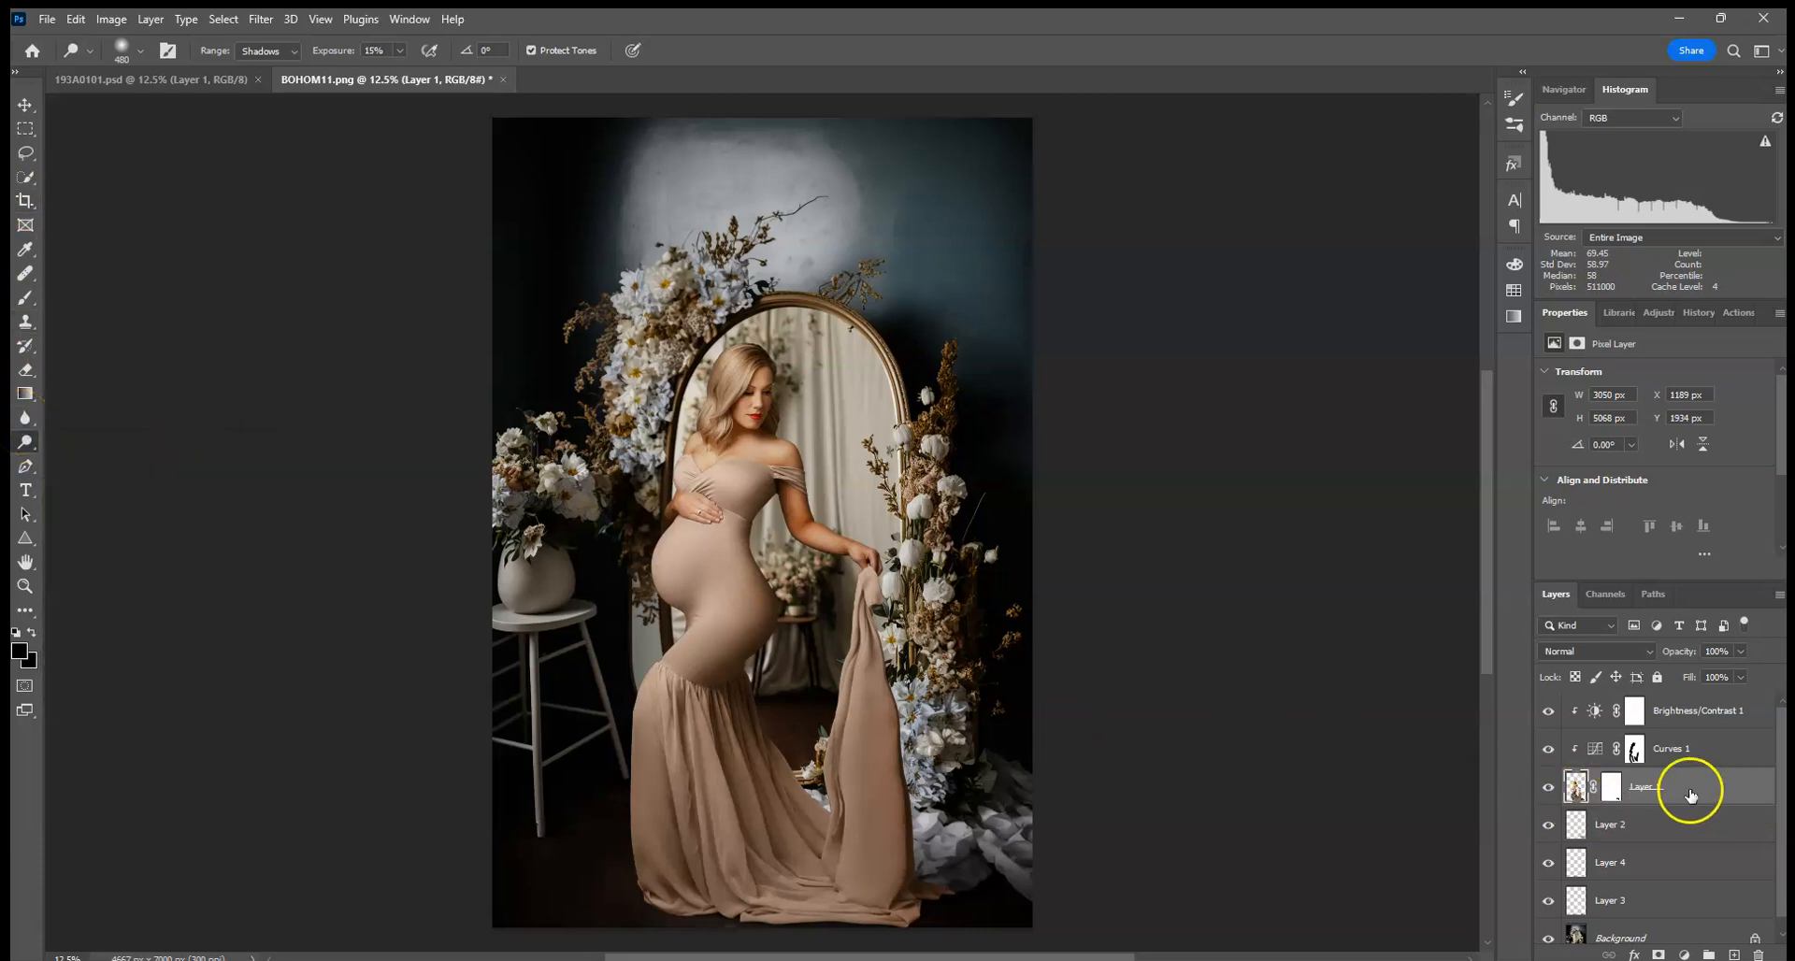
{"action": "left_click", "coordinate": [1611, 790]}
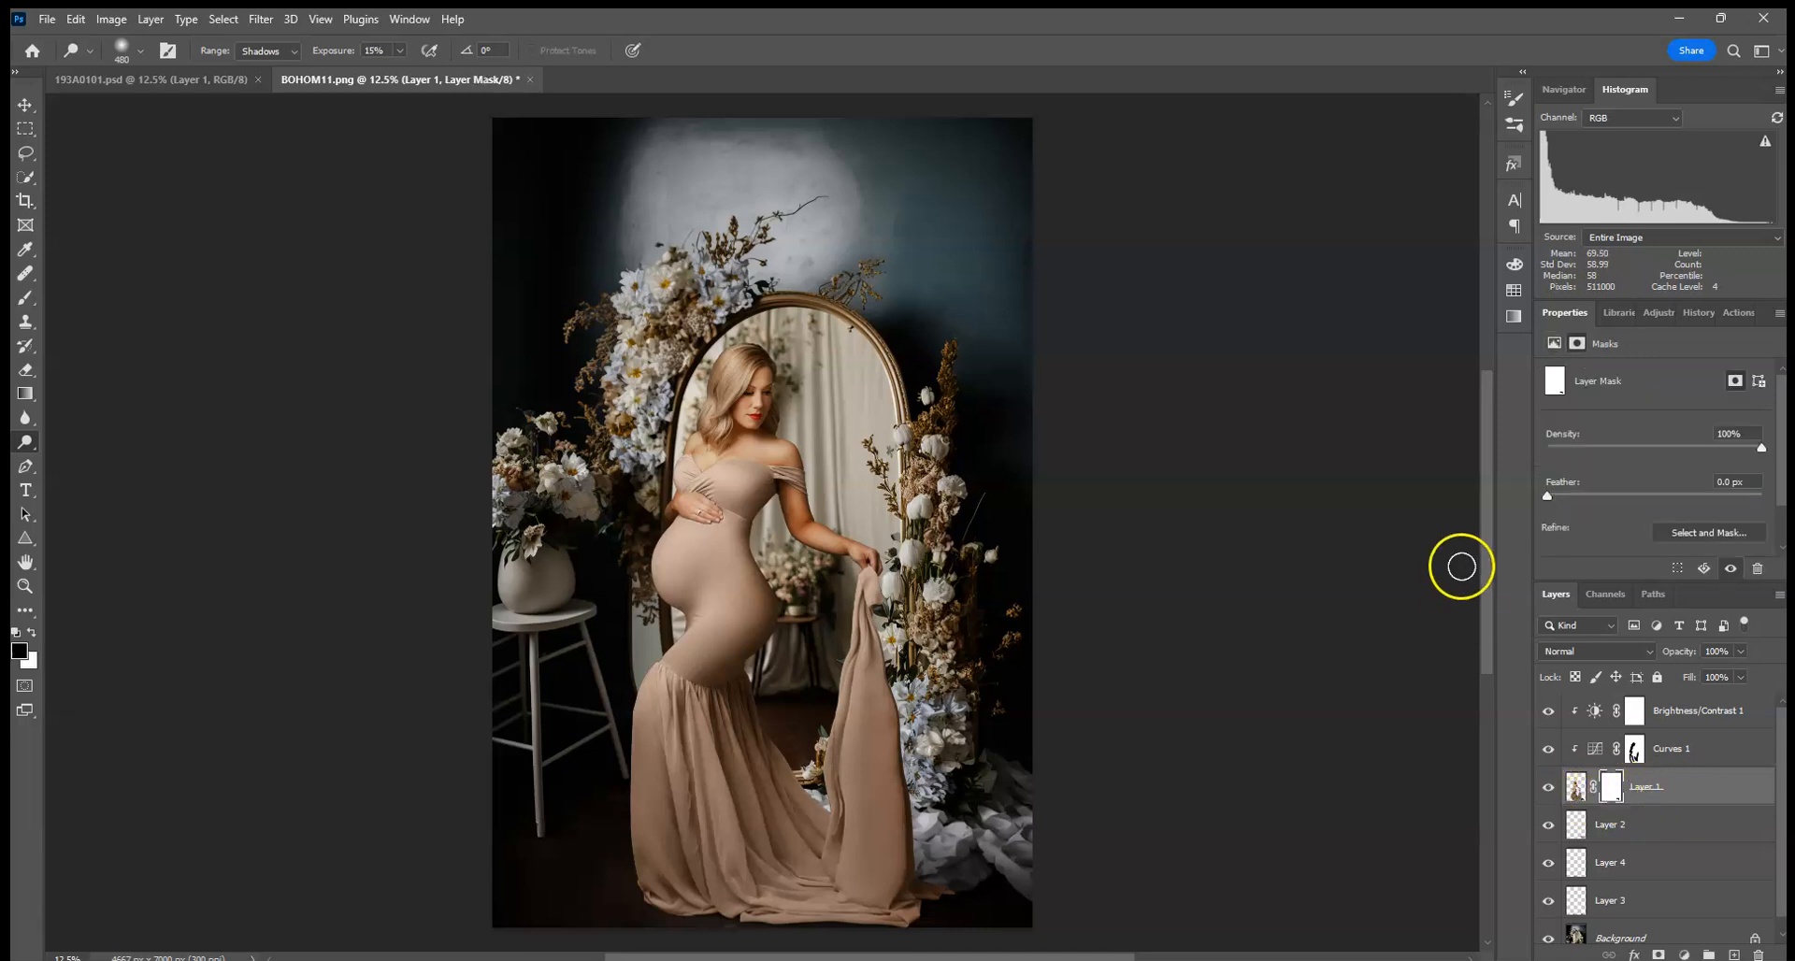
{"action": "key", "text": "ctrl+plus"}
{"action": "key", "text": "ctrl+plus"}
{"action": "key", "text": "ctrl+plus"}
{"action": "key", "text": "ctrl+plus"}
{"action": "key", "text": "ctrl+plus"}
{"action": "key", "text": "ctrl+plus"}
{"action": "key", "text": "ctrl+plus"}
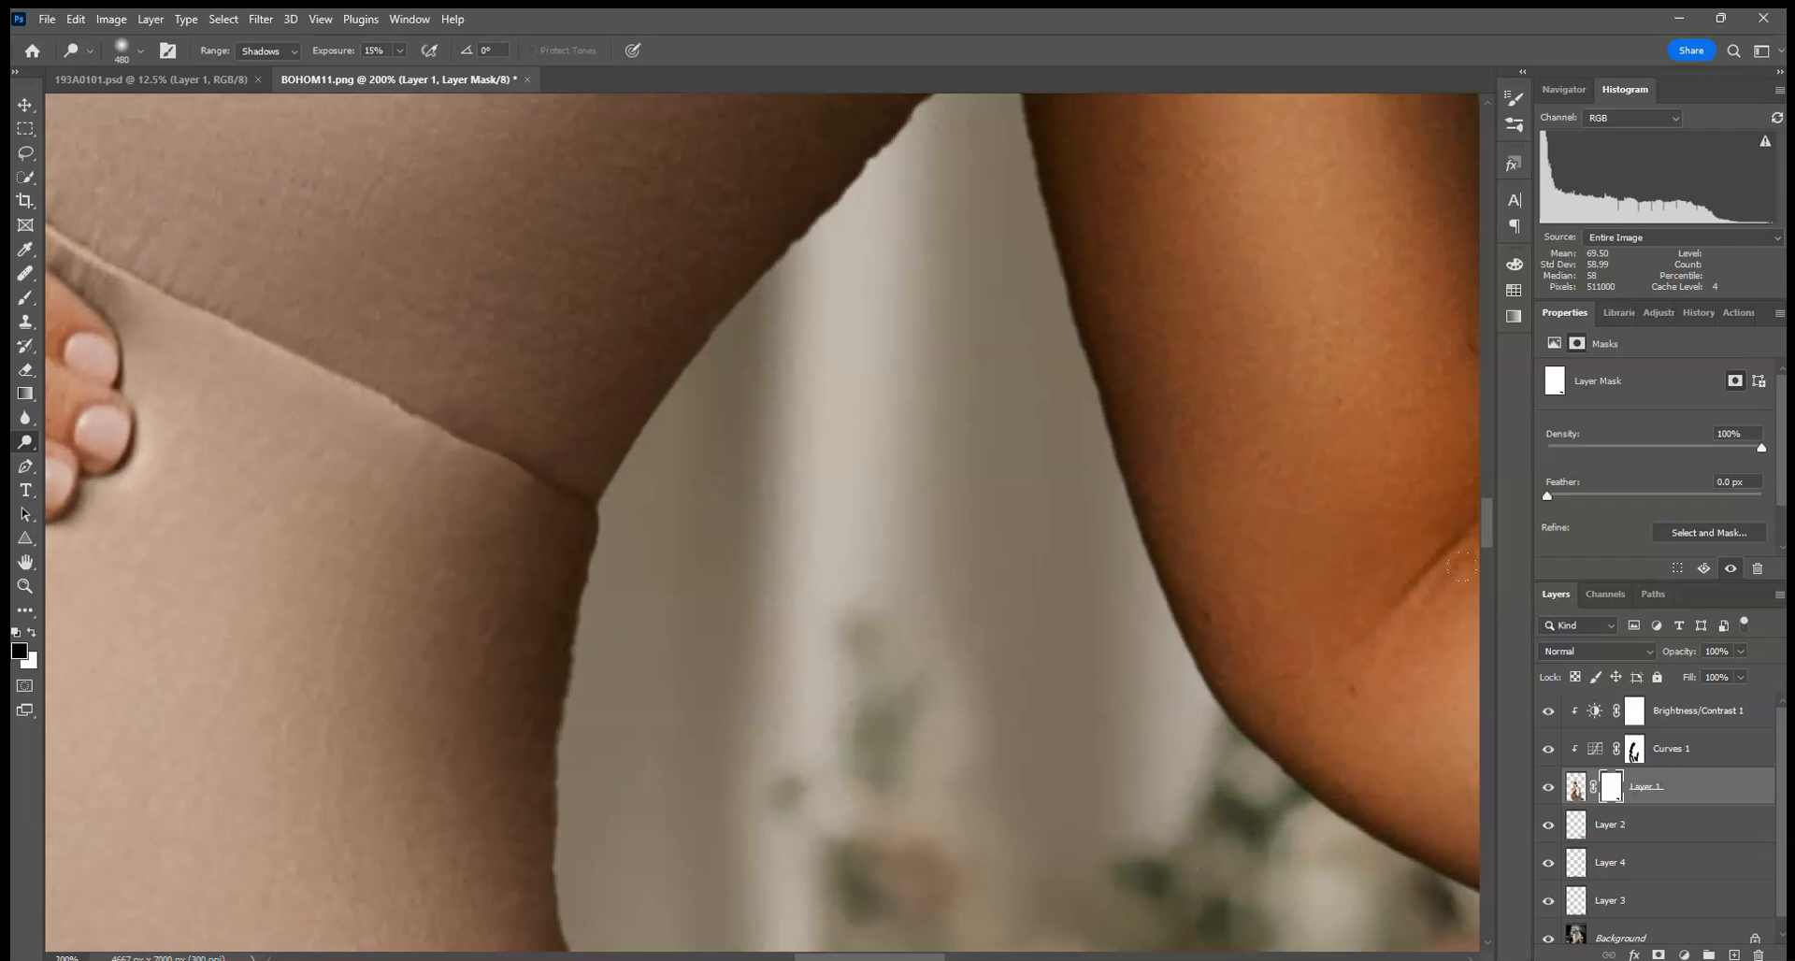
{"action": "left_click_drag", "start_coordinate": [817, 400], "coordinate": [825, 521]}
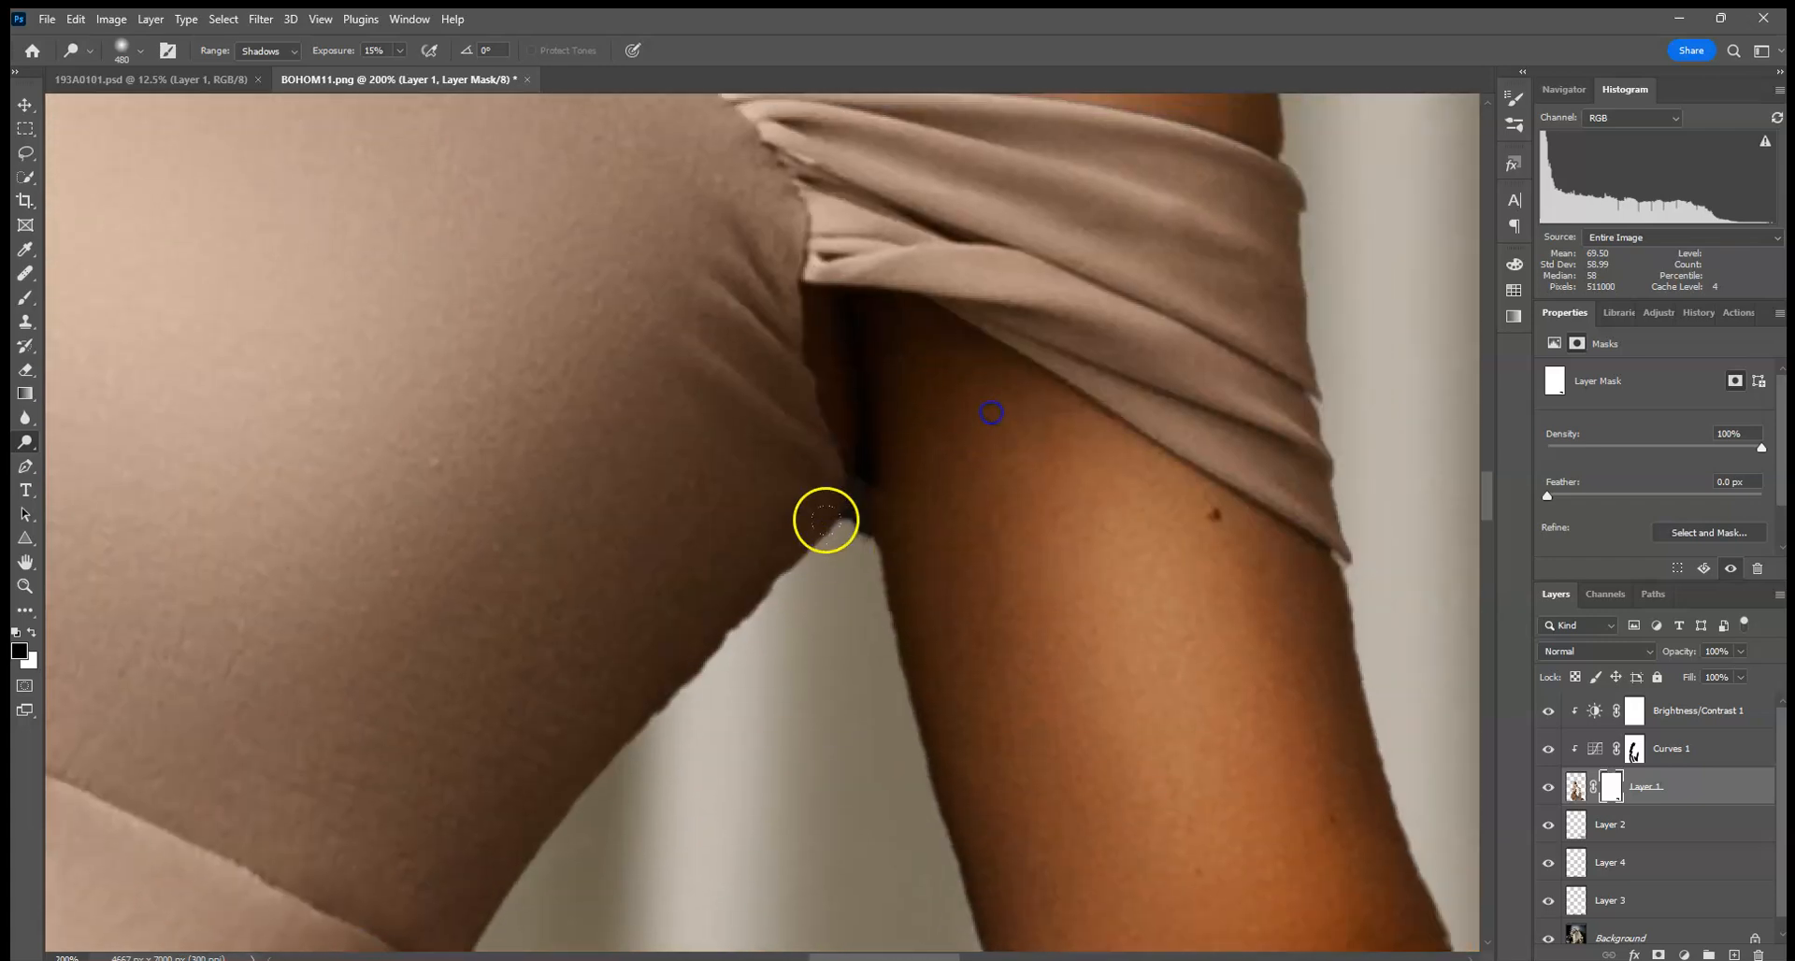
{"action": "left_click", "coordinate": [25, 297]}
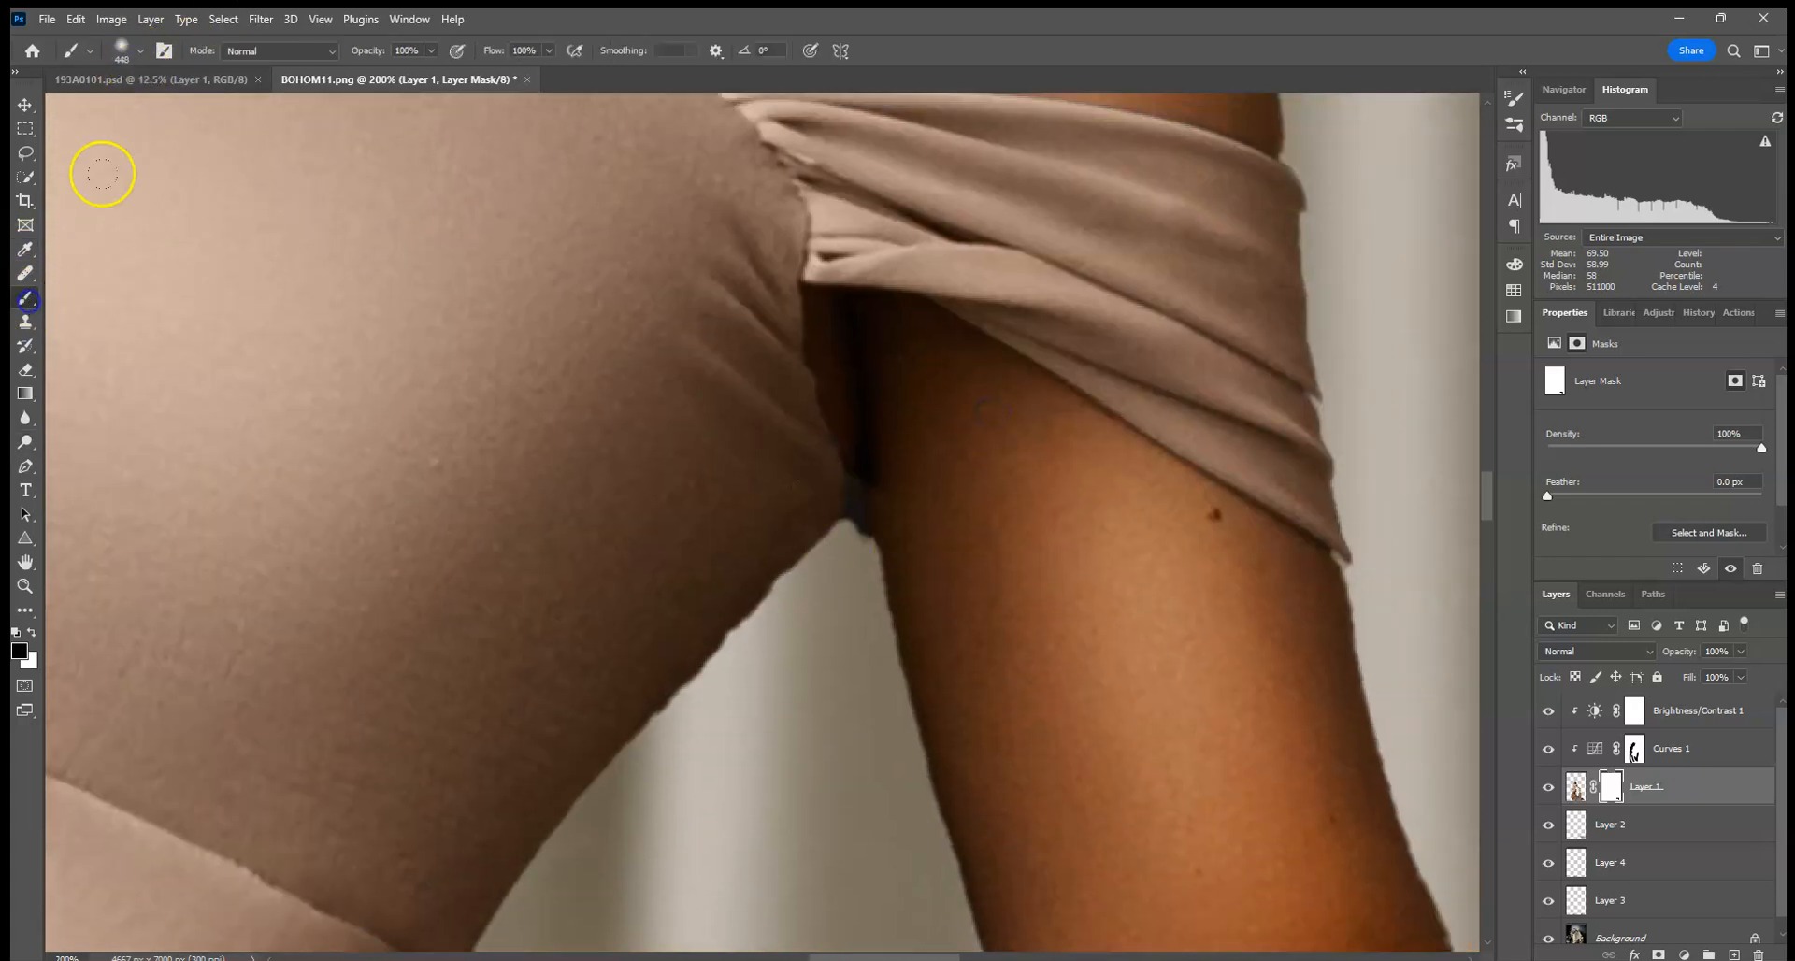
{"action": "left_click", "coordinate": [140, 50]}
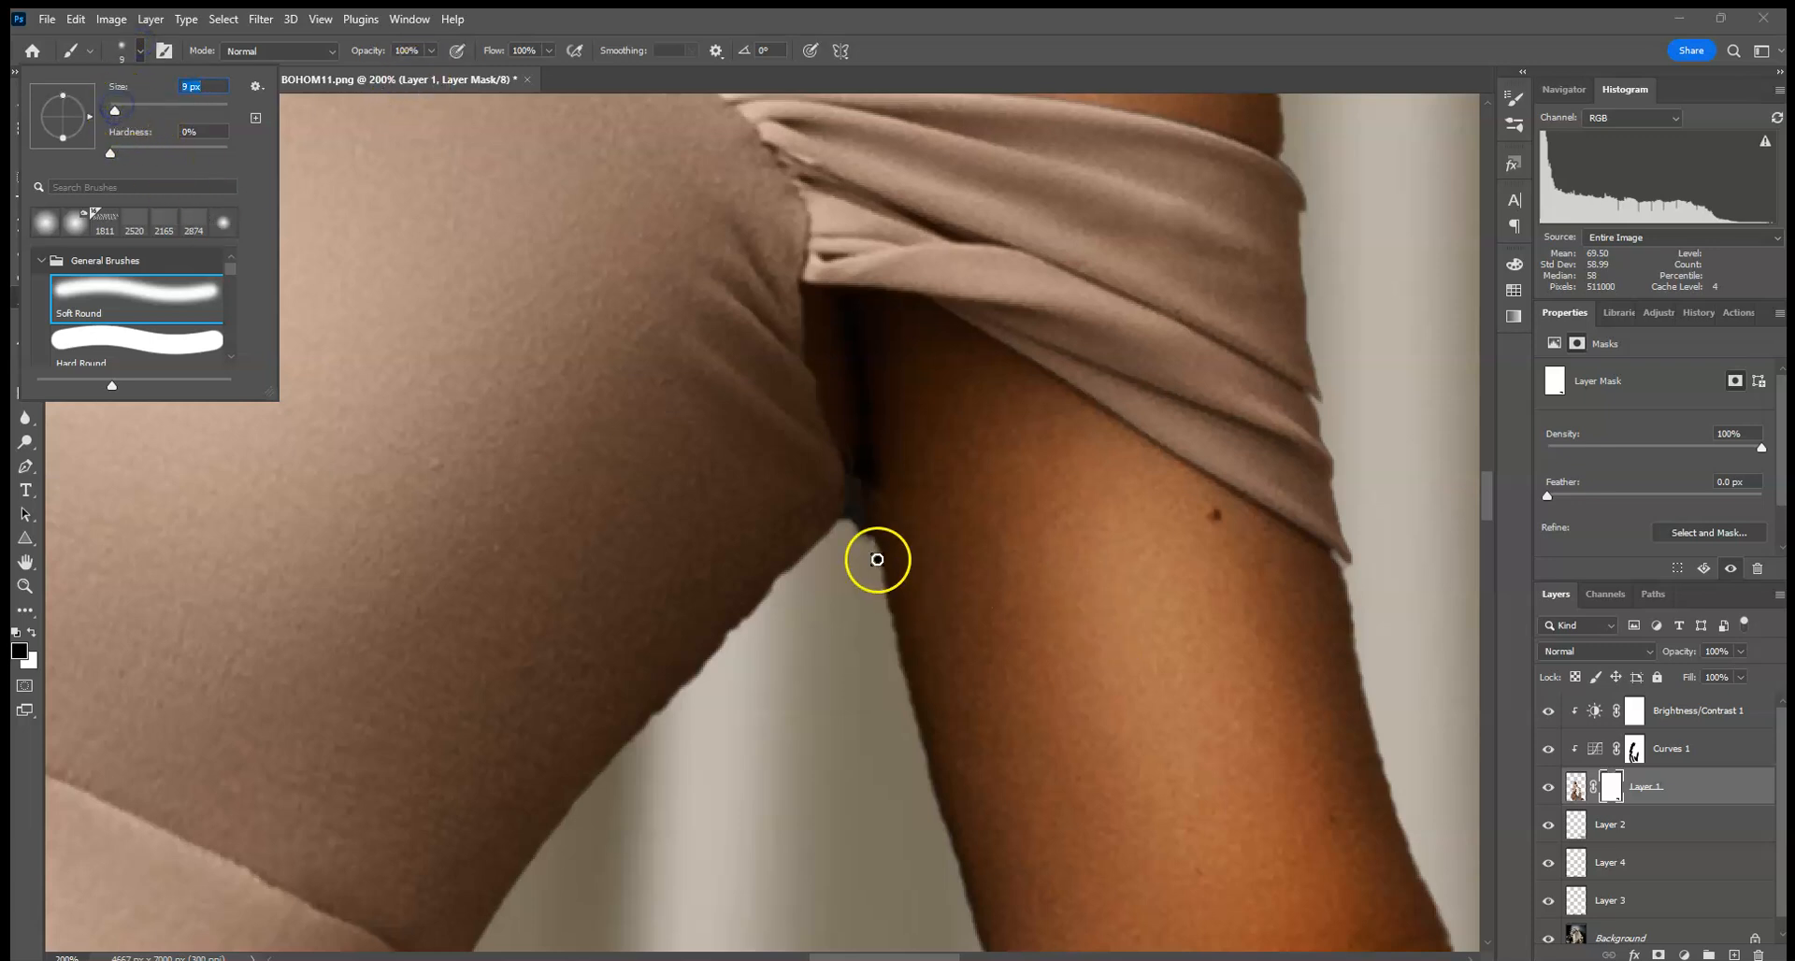
{"action": "left_click", "coordinate": [841, 531]}
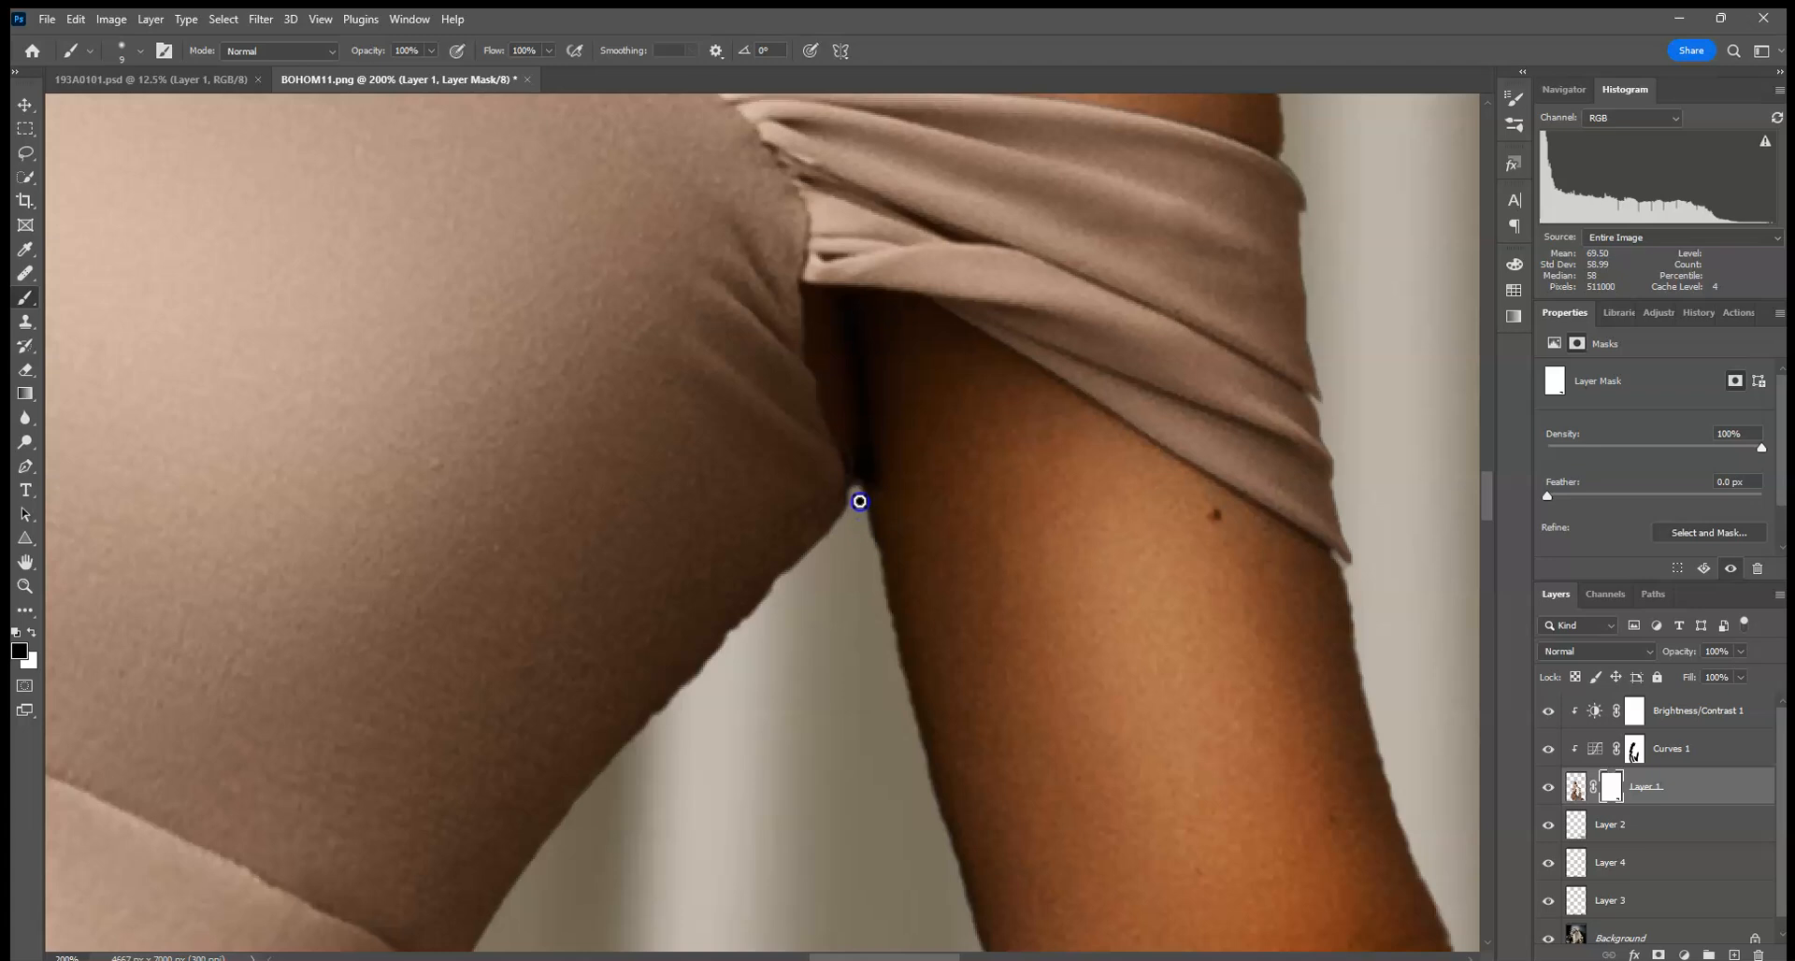
{"action": "left_click", "coordinate": [1352, 566]}
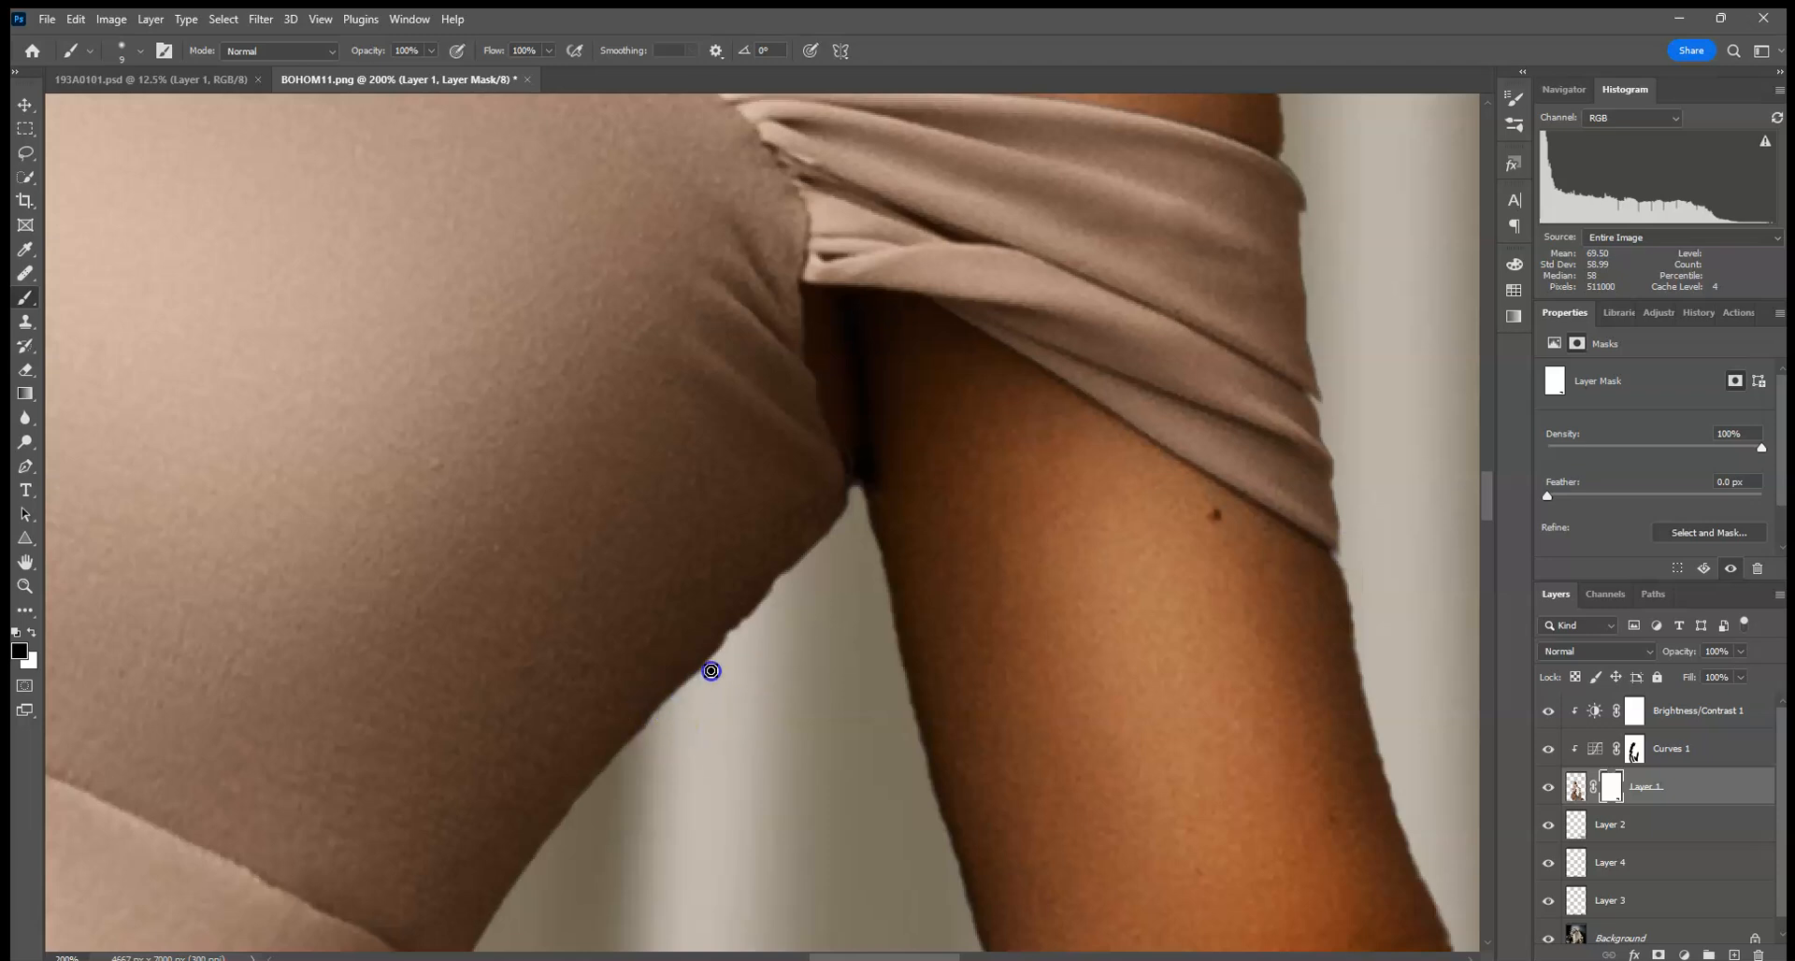
- Lower the brush opacity to 16% and soften the portrait mask along the hair edge beside her cheek and neck
{"action": "left_click_drag", "start_coordinate": [1225, 481], "coordinate": [1197, 773]}
{"action": "left_click_drag", "start_coordinate": [1218, 412], "coordinate": [1212, 706]}
{"action": "left_click_drag", "start_coordinate": [912, 299], "coordinate": [845, 855]}
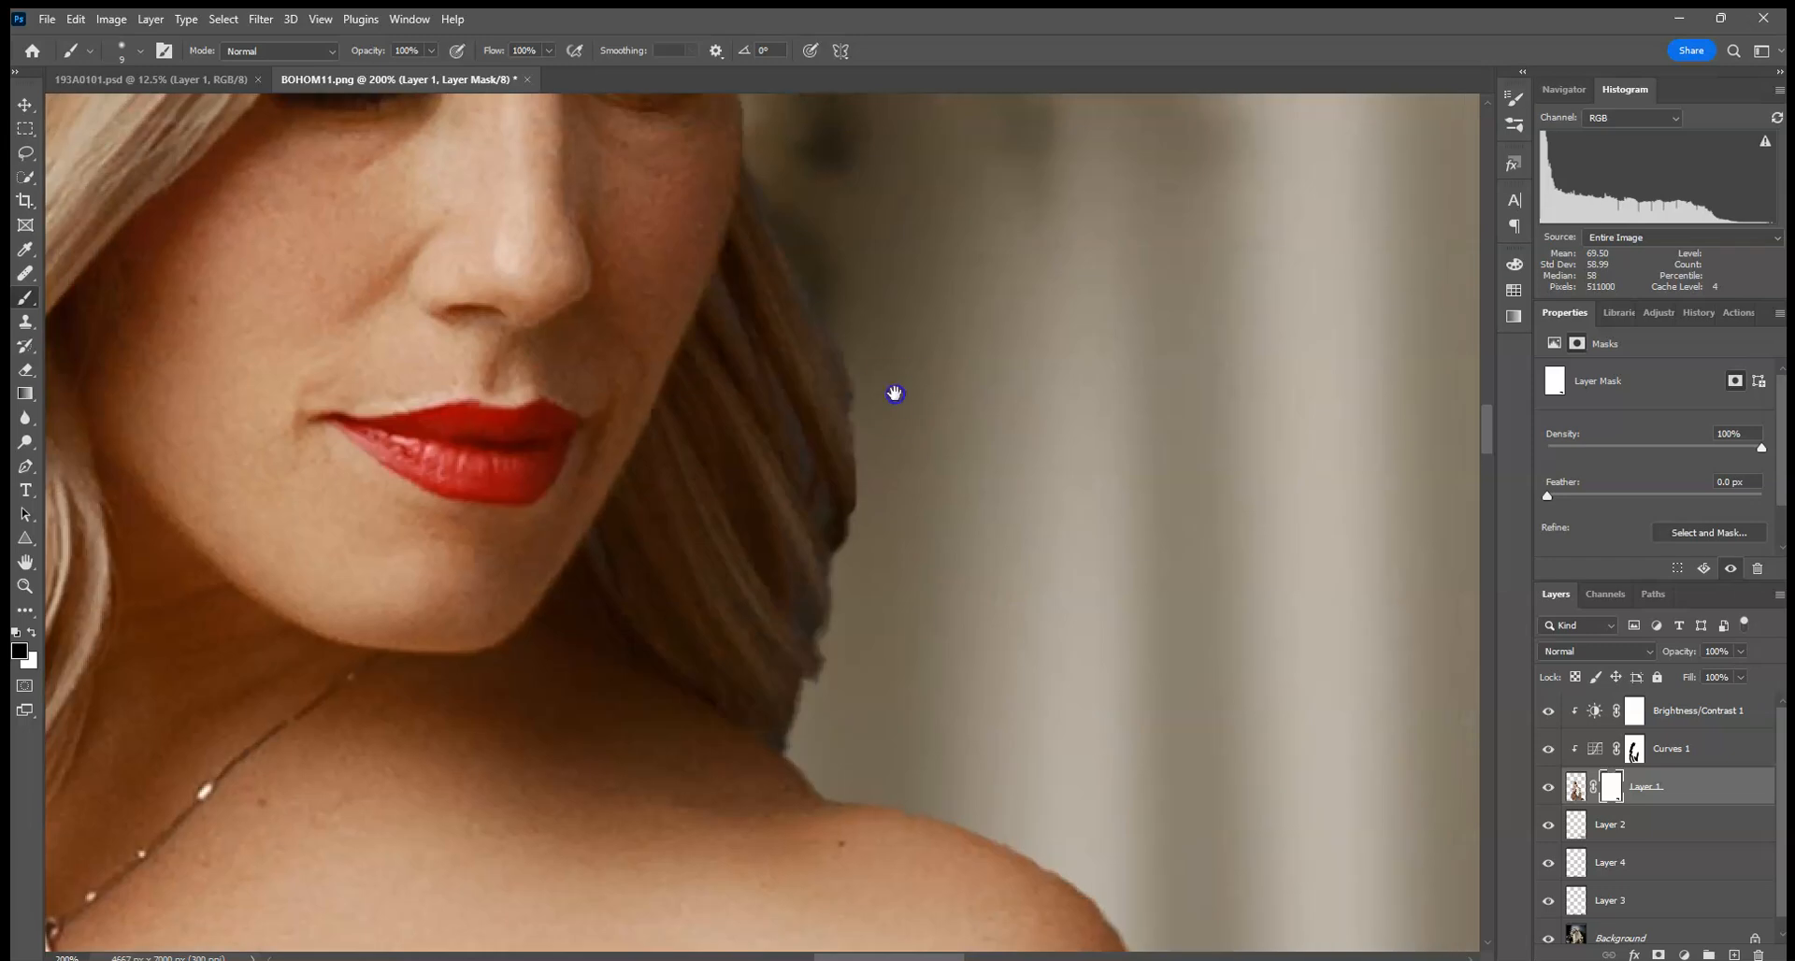
{"action": "left_click_drag", "start_coordinate": [895, 393], "coordinate": [930, 498]}
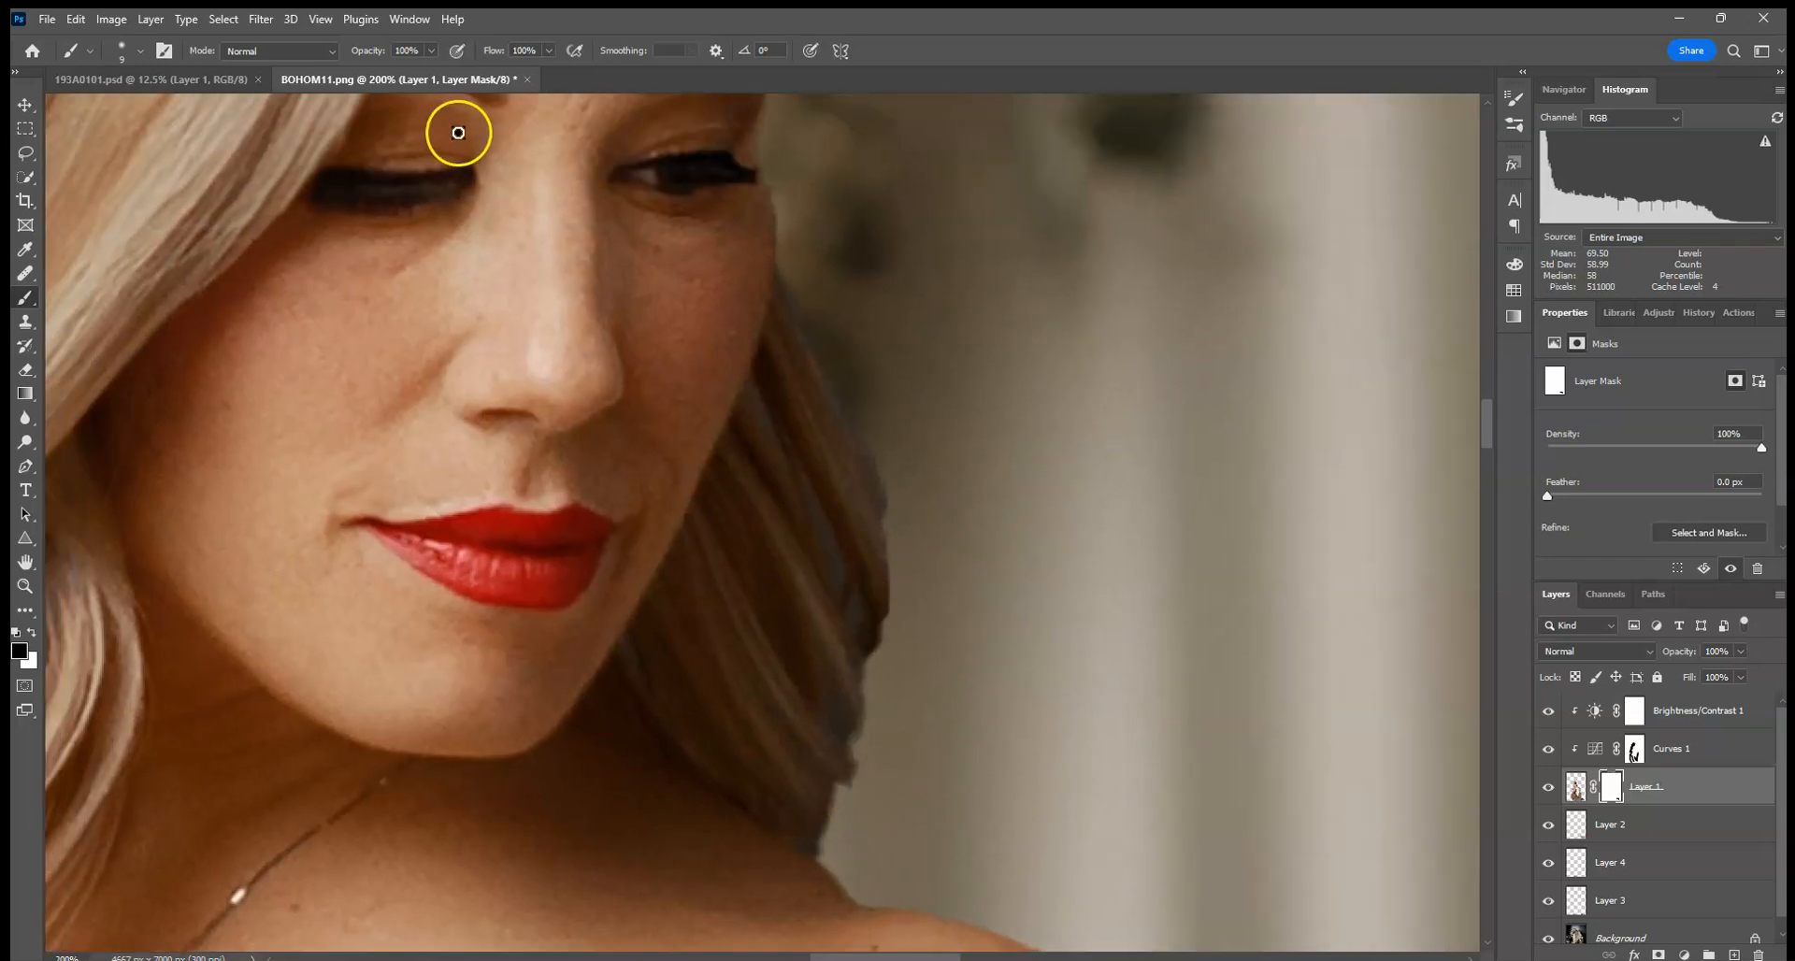
{"action": "left_click", "coordinate": [434, 58]}
{"action": "left_click_drag", "start_coordinate": [369, 70], "coordinate": [361, 75]}
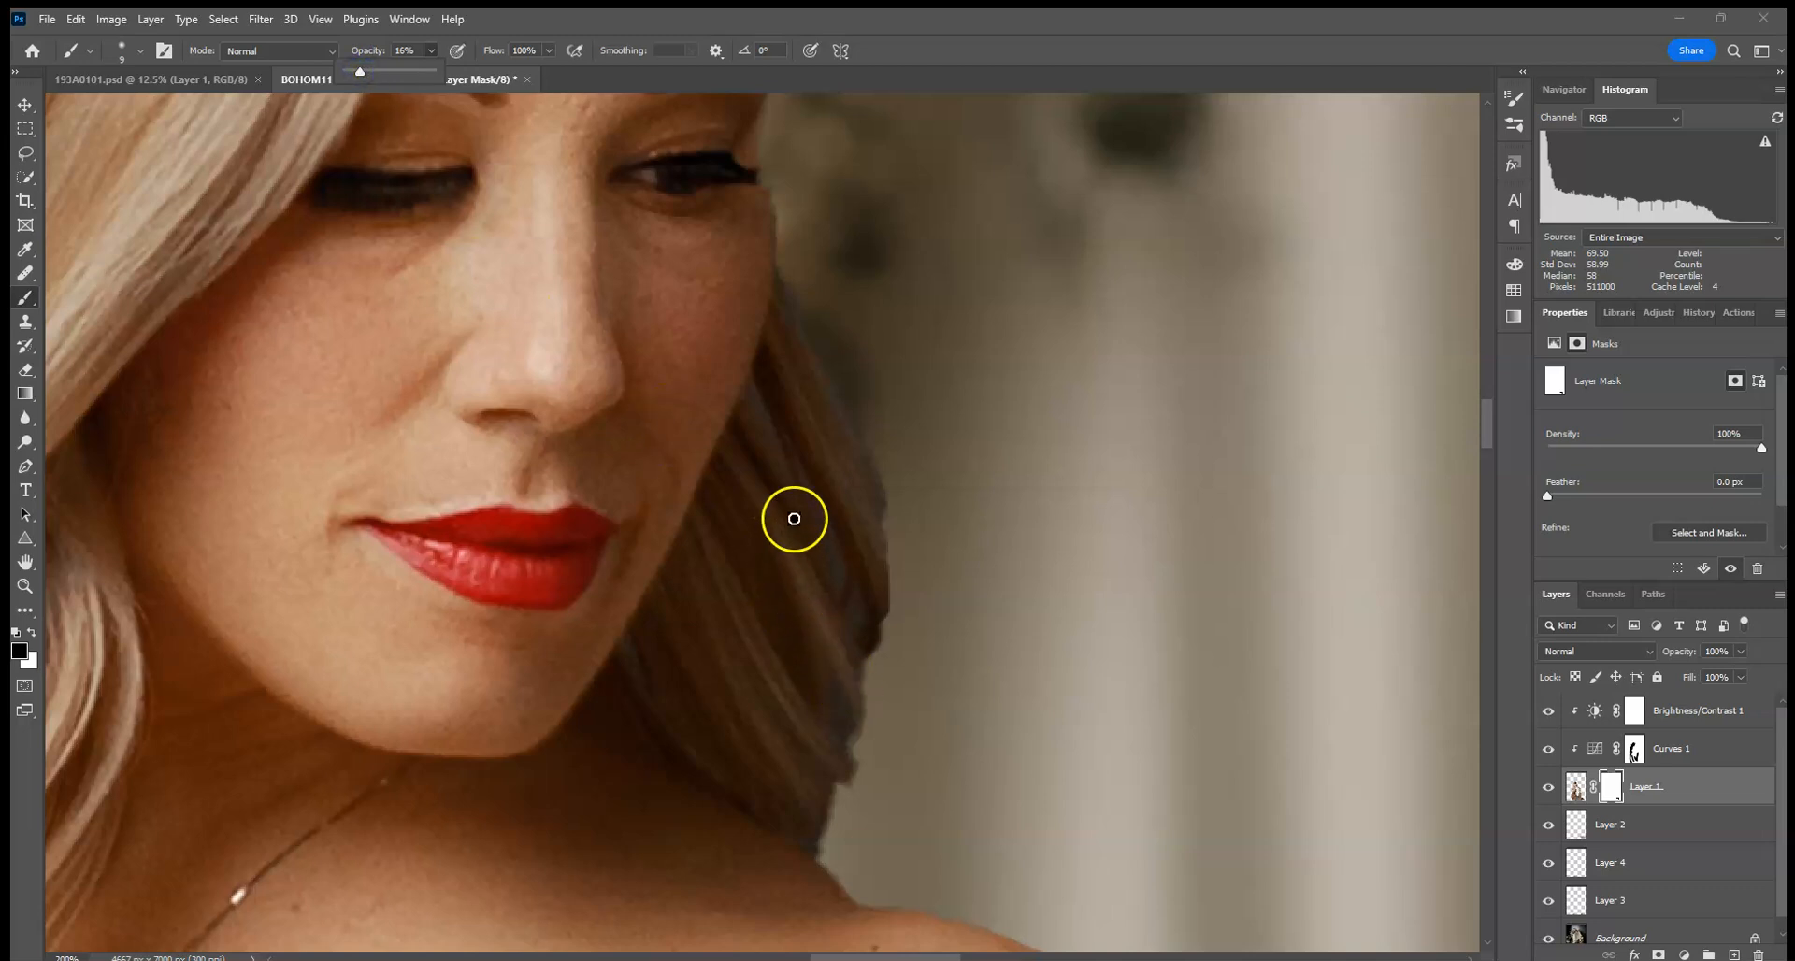
{"action": "mouse_move", "coordinate": [831, 562]}
{"action": "left_mouse_down"}
{"action": "mouse_move", "coordinate": [809, 496]}
{"action": "mouse_move", "coordinate": [839, 594]}
{"action": "mouse_move", "coordinate": [830, 536]}
{"action": "left_mouse_up"}
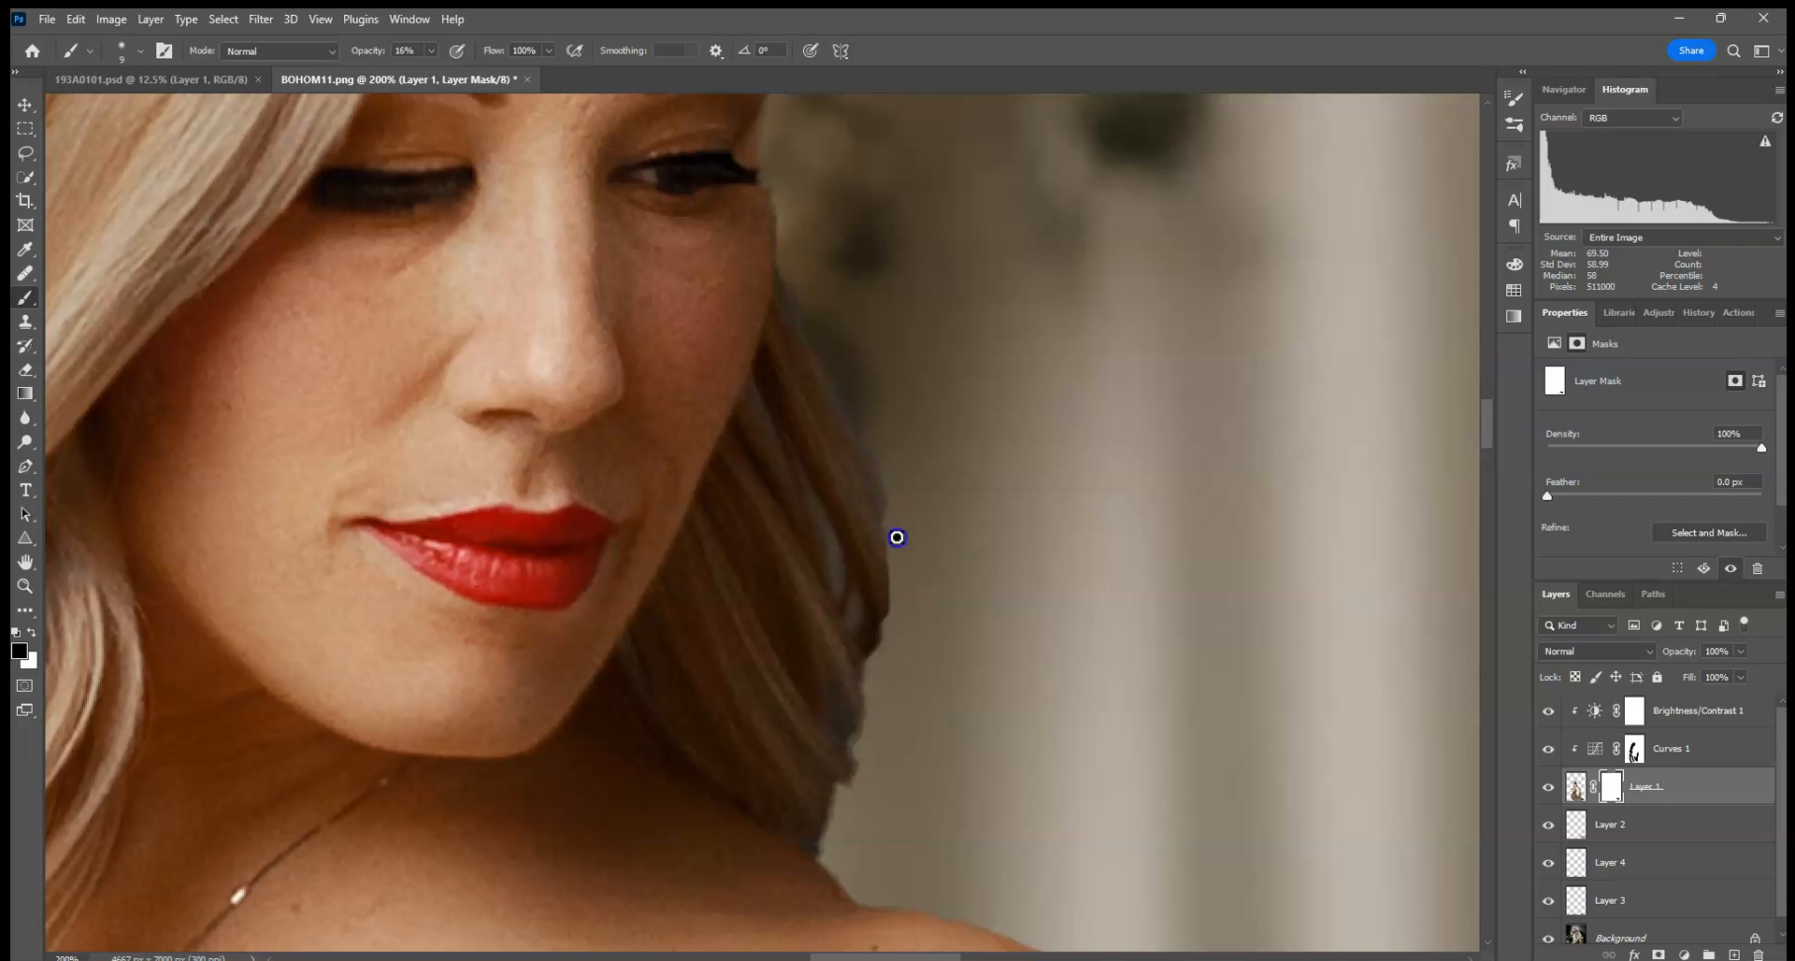
{"action": "mouse_move", "coordinate": [833, 686]}
{"action": "left_mouse_down"}
{"action": "mouse_move", "coordinate": [855, 750]}
{"action": "mouse_move", "coordinate": [824, 668]}
{"action": "mouse_move", "coordinate": [865, 760]}
{"action": "mouse_move", "coordinate": [826, 862]}
{"action": "left_mouse_up"}
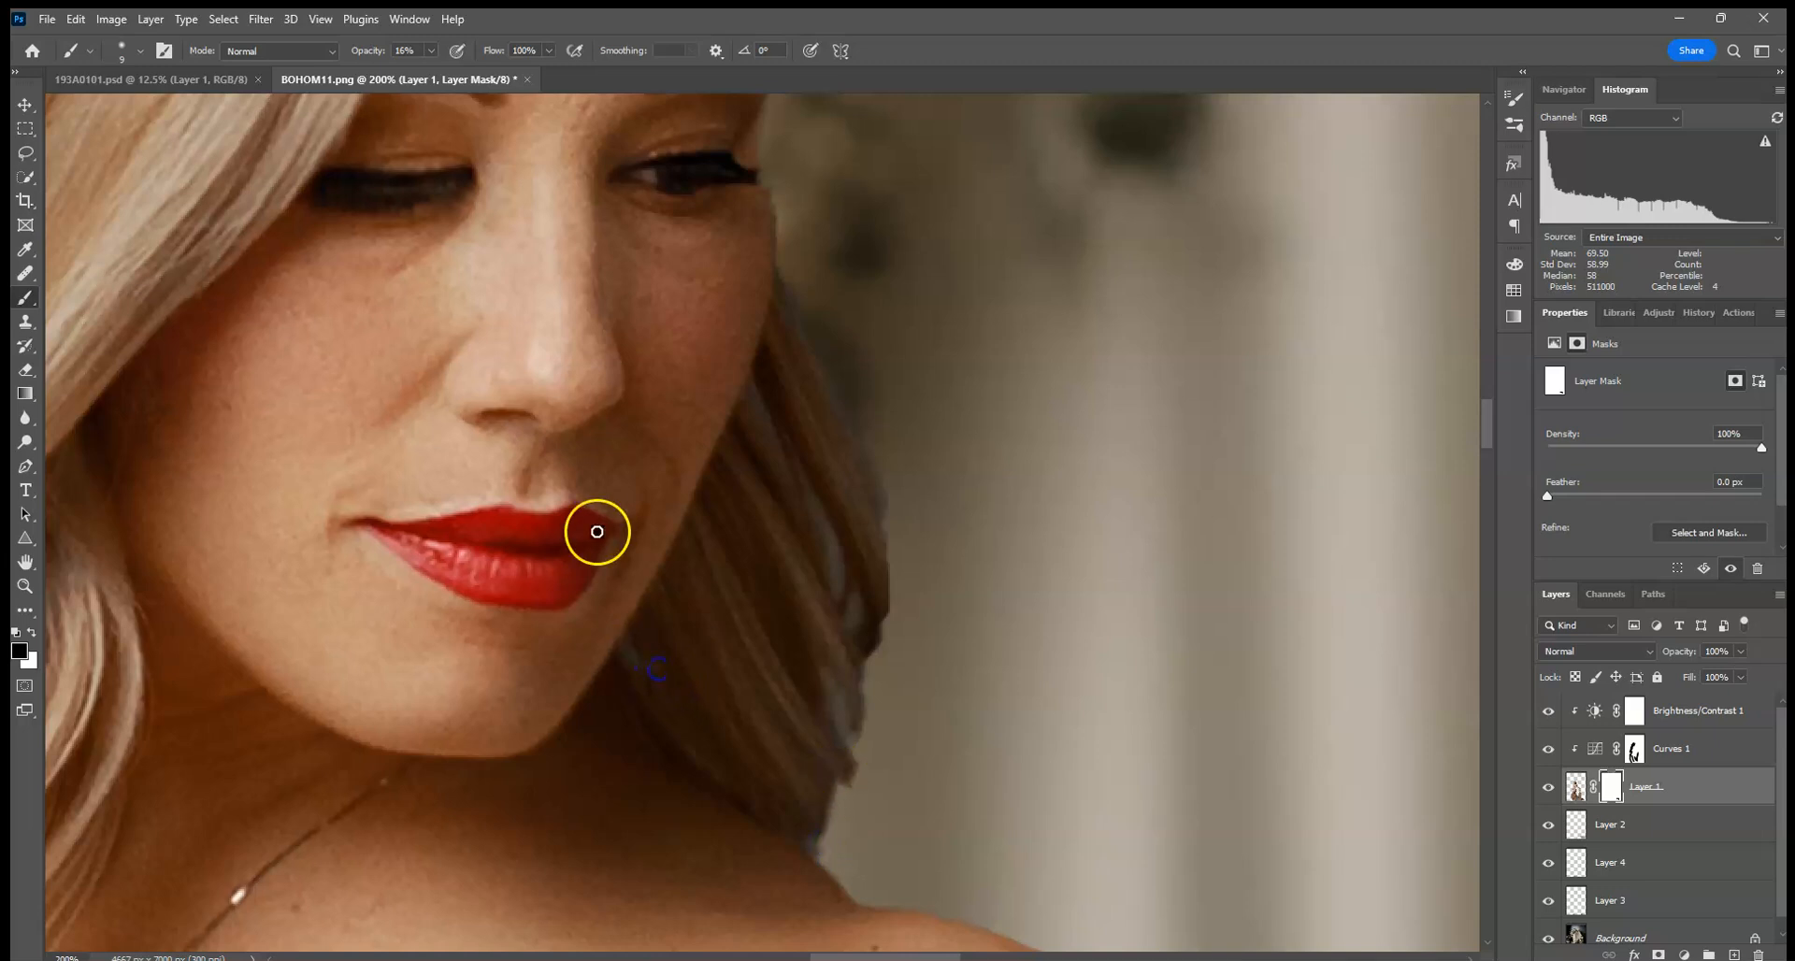
- Blend the outer edge of the hair waves above her shoulder, on the mirror-frame side, by painting the portrait mask at 16% opacity
{"action": "left_click_drag", "start_coordinate": [332, 427], "coordinate": [1109, 421]}
{"action": "left_click_drag", "start_coordinate": [608, 337], "coordinate": [780, 520]}
{"action": "left_click_drag", "start_coordinate": [638, 830], "coordinate": [669, 575]}
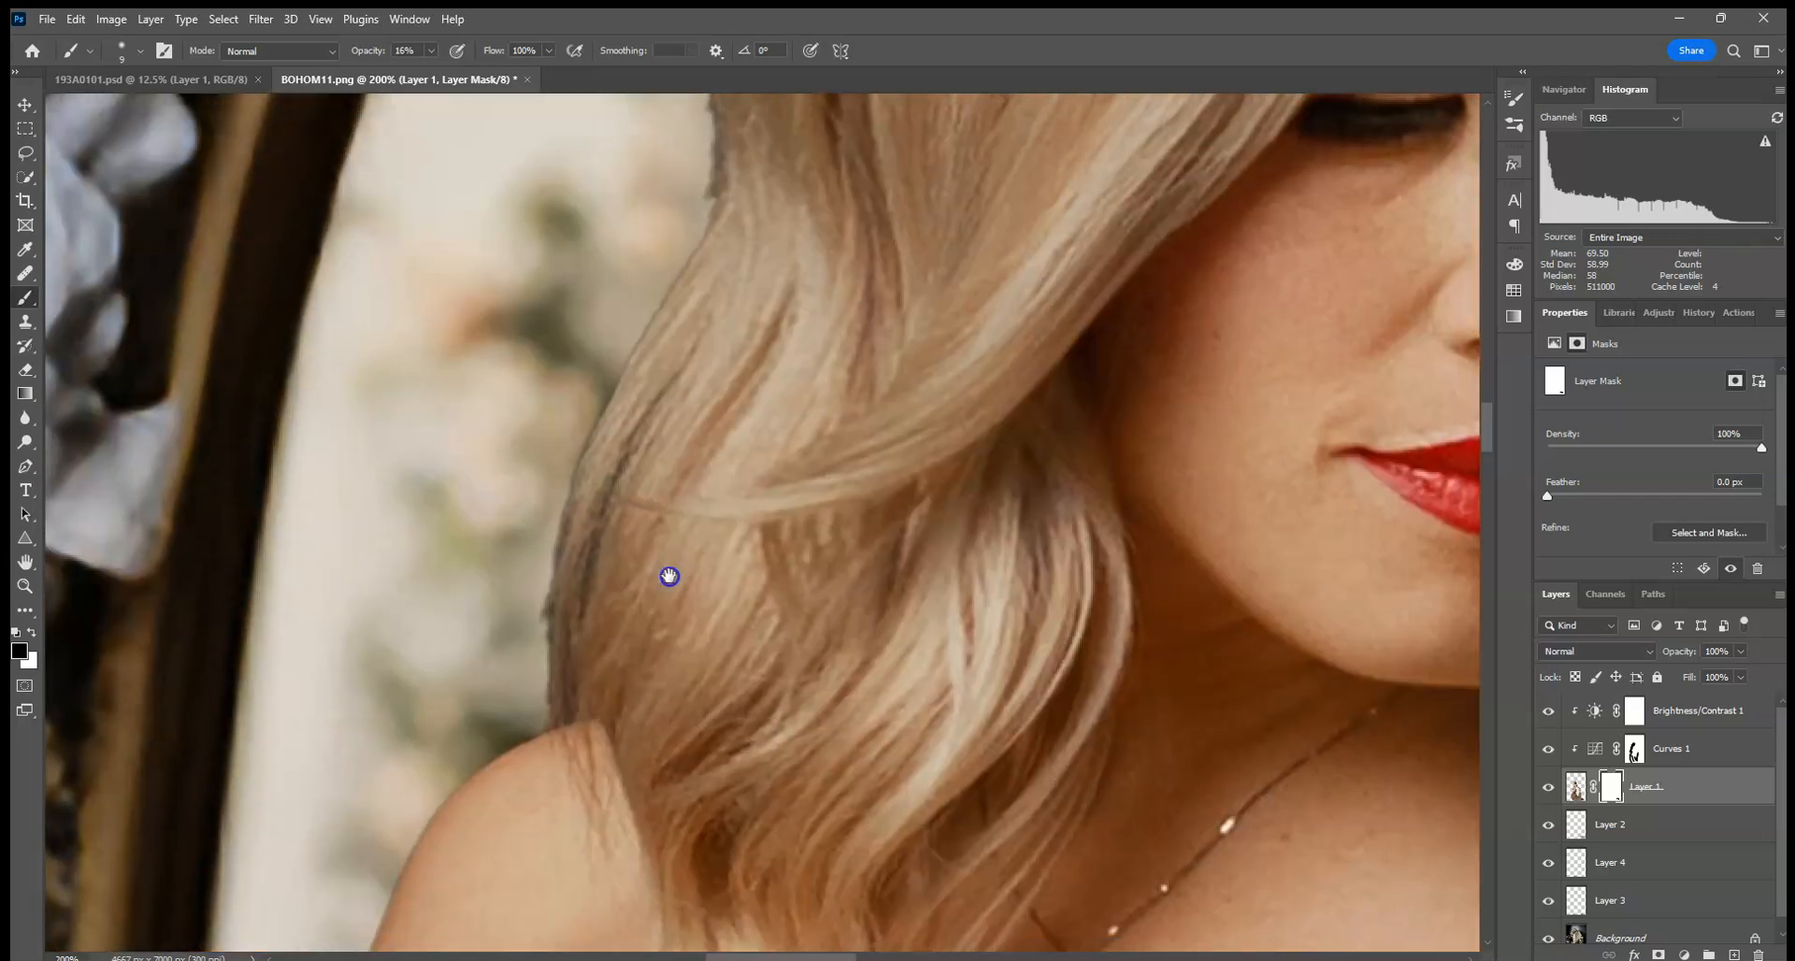
{"action": "mouse_move", "coordinate": [609, 391]}
{"action": "left_mouse_down"}
{"action": "mouse_move", "coordinate": [550, 518]}
{"action": "mouse_move", "coordinate": [538, 605]}
{"action": "left_mouse_up"}
{"action": "left_click_drag", "start_coordinate": [617, 505], "coordinate": [594, 571]}
{"action": "mouse_move", "coordinate": [617, 493]}
{"action": "left_mouse_down"}
{"action": "mouse_move", "coordinate": [552, 645]}
{"action": "mouse_move", "coordinate": [572, 723]}
{"action": "left_mouse_up"}
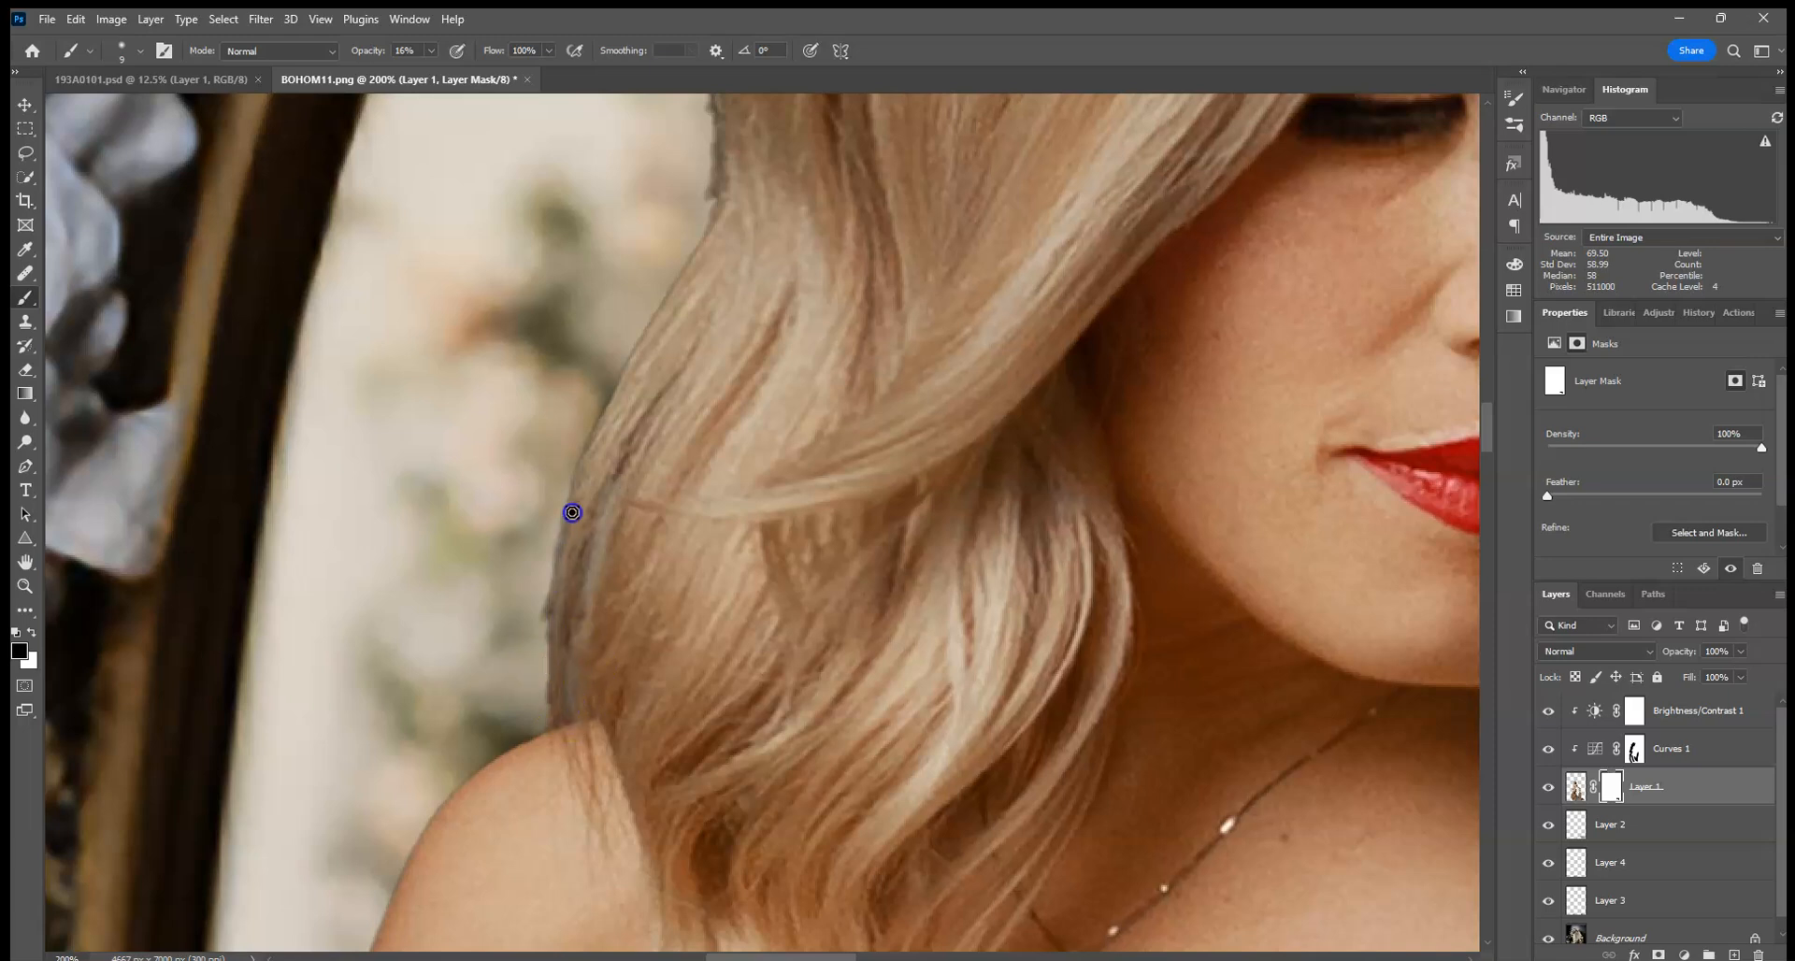
- Soften the portrait mask along the outer hair edge from the shoulder waves up to the crown with the 16% opacity brush
{"action": "left_click_drag", "start_coordinate": [713, 306], "coordinate": [645, 769]}
{"action": "mouse_move", "coordinate": [648, 412]}
{"action": "left_mouse_down"}
{"action": "mouse_move", "coordinate": [656, 349]}
{"action": "mouse_move", "coordinate": [649, 446]}
{"action": "left_mouse_up"}
{"action": "left_click_drag", "start_coordinate": [652, 367], "coordinate": [641, 568]}
{"action": "mouse_move", "coordinate": [650, 496]}
{"action": "left_mouse_down"}
{"action": "mouse_move", "coordinate": [628, 628]}
{"action": "mouse_move", "coordinate": [640, 617]}
{"action": "left_mouse_up"}
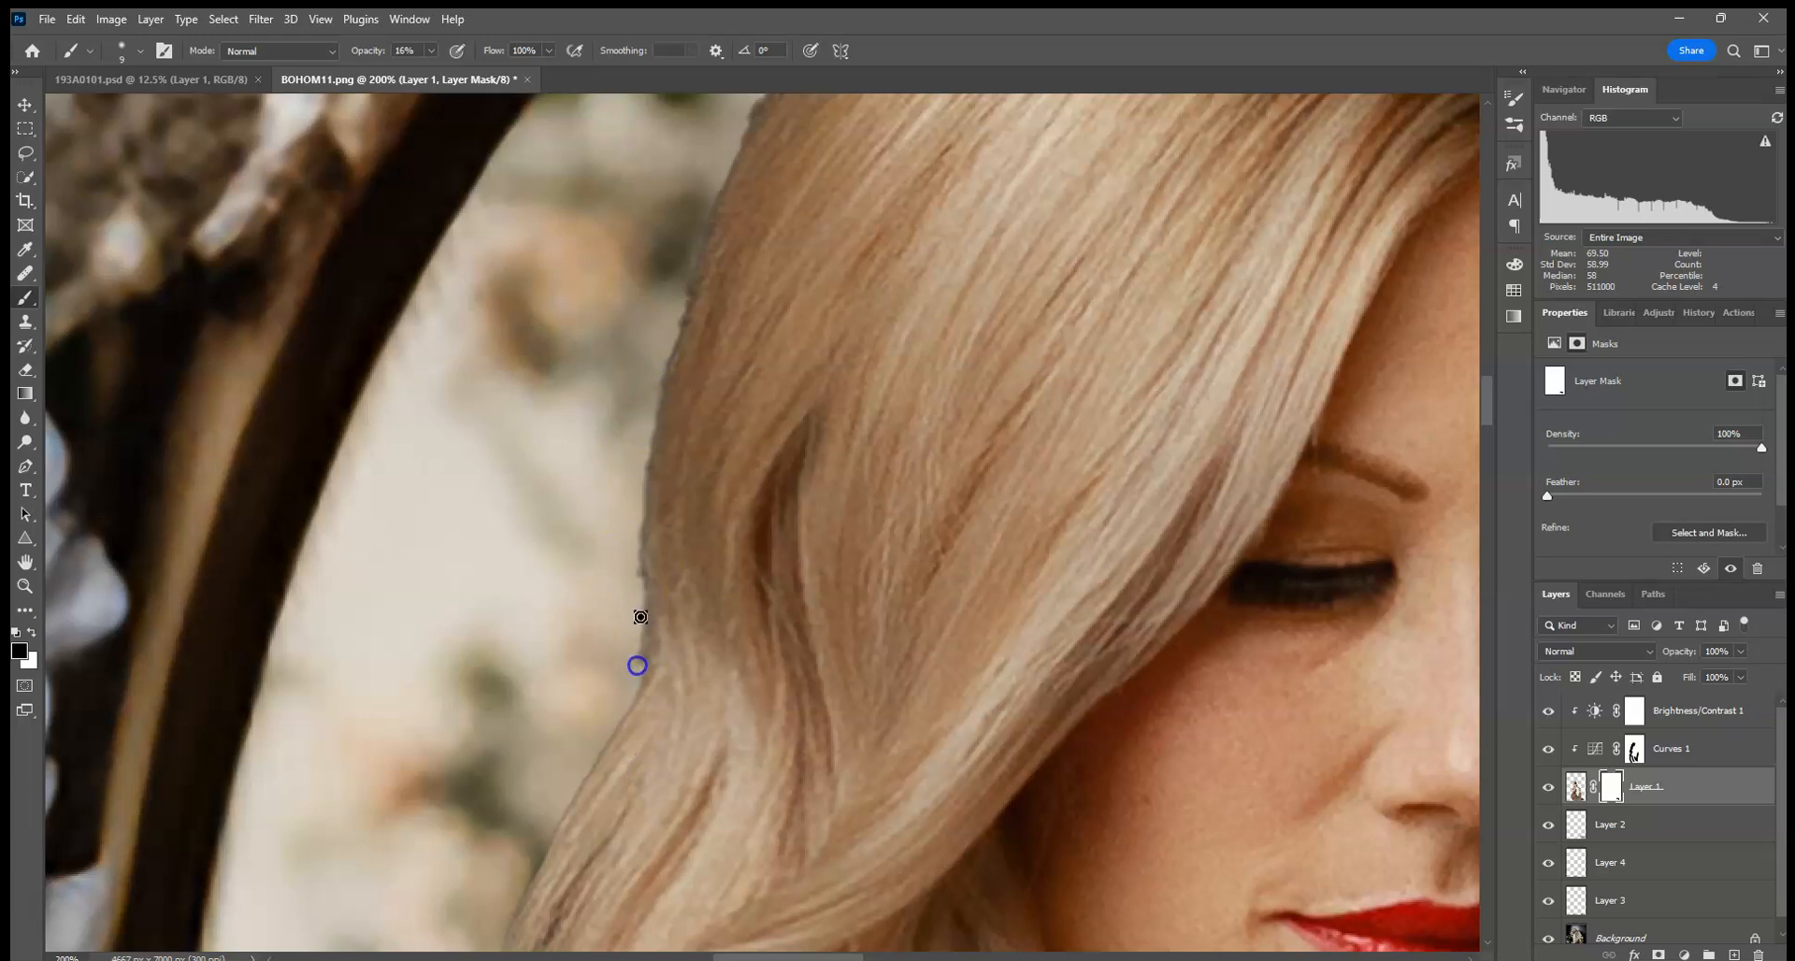
{"action": "left_click_drag", "start_coordinate": [723, 382], "coordinate": [657, 770]}
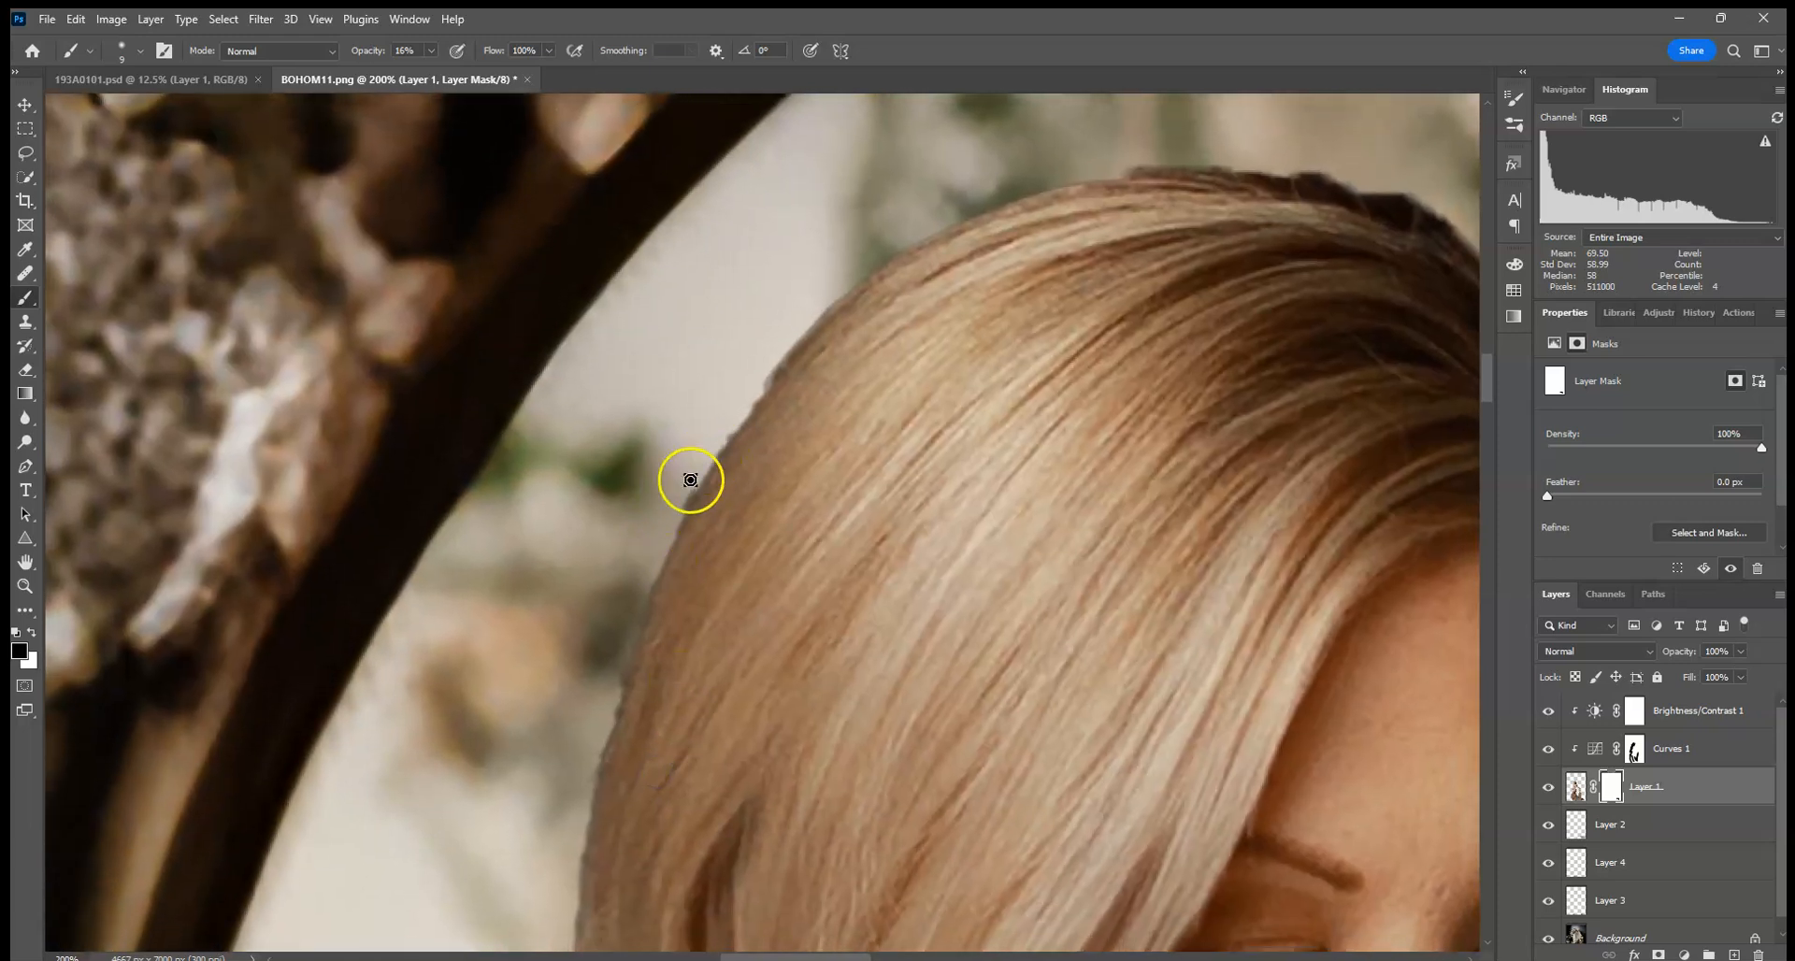
{"action": "left_click_drag", "start_coordinate": [661, 553], "coordinate": [657, 586]}
- Target the portrait layer's image instead of its mask and blur the far-side hair edge beside the curtain with the Blur tool at 100% strength
{"action": "mouse_move", "coordinate": [1155, 594]}
{"action": "left_mouse_down"}
{"action": "mouse_move", "coordinate": [894, 485]}
{"action": "mouse_move", "coordinate": [394, 339]}
{"action": "left_mouse_up"}
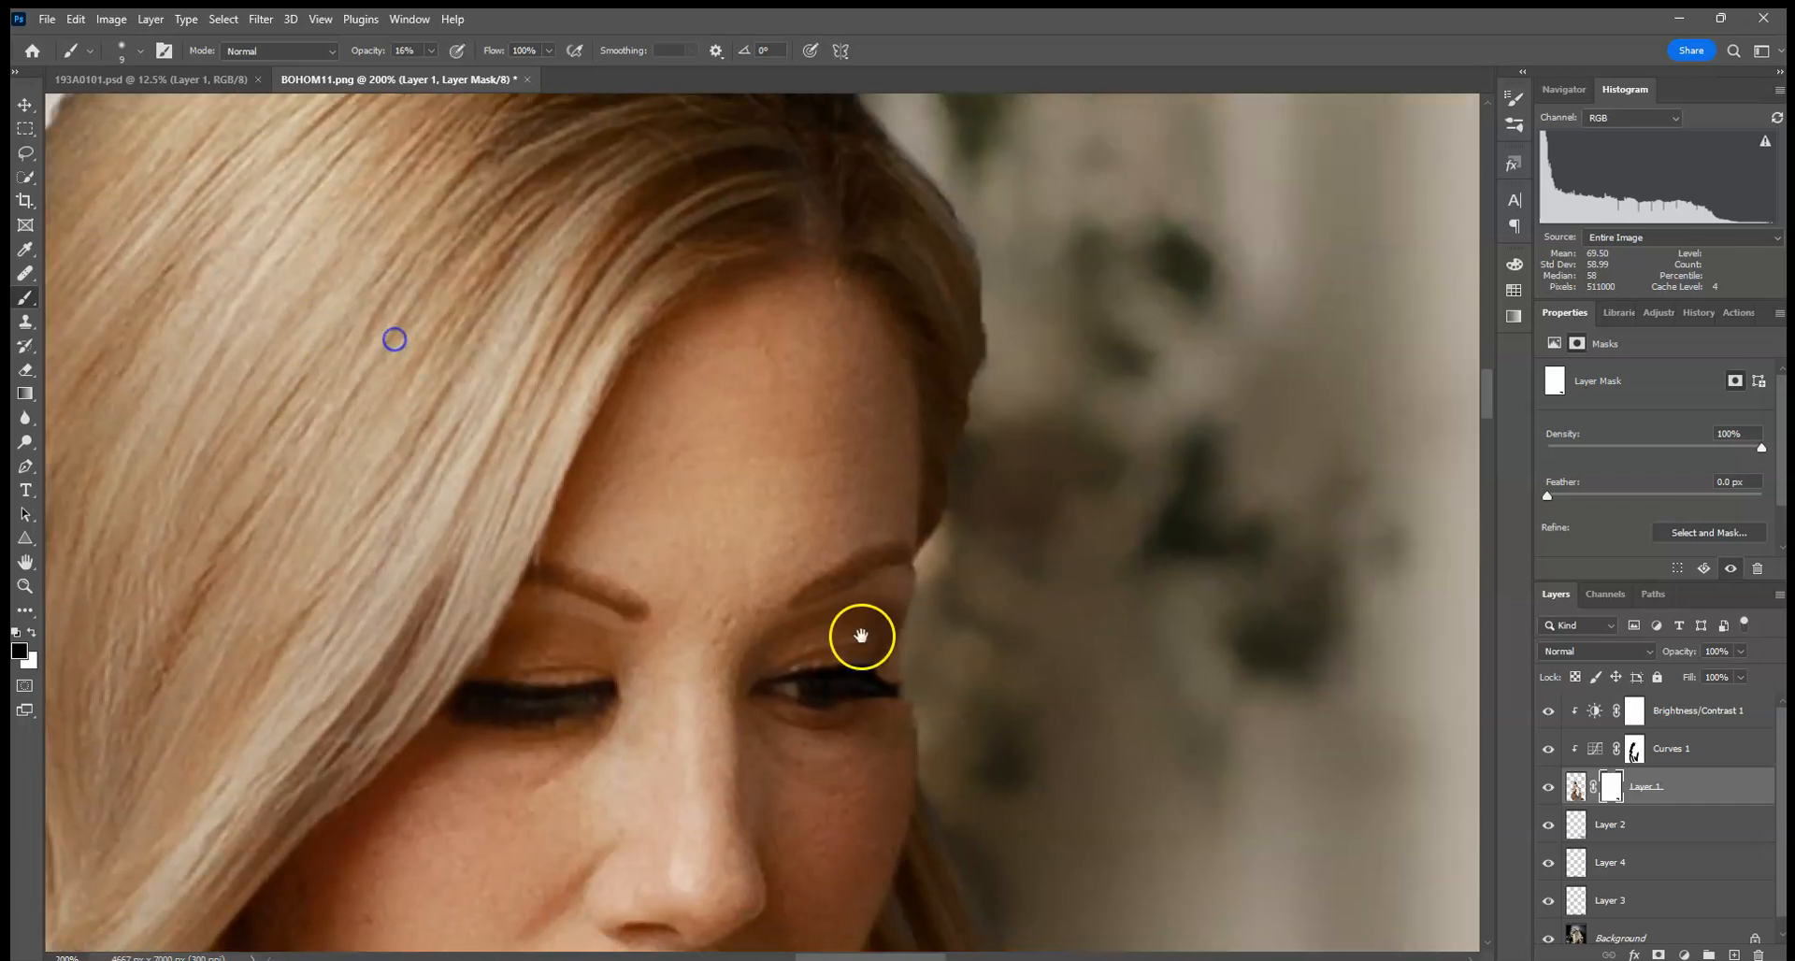
{"action": "left_click_drag", "start_coordinate": [862, 637], "coordinate": [1011, 152]}
{"action": "left_click_drag", "start_coordinate": [1145, 295], "coordinate": [1080, 344]}
{"action": "left_click_drag", "start_coordinate": [1074, 860], "coordinate": [1070, 529]}
{"action": "left_click", "coordinate": [1575, 786]}
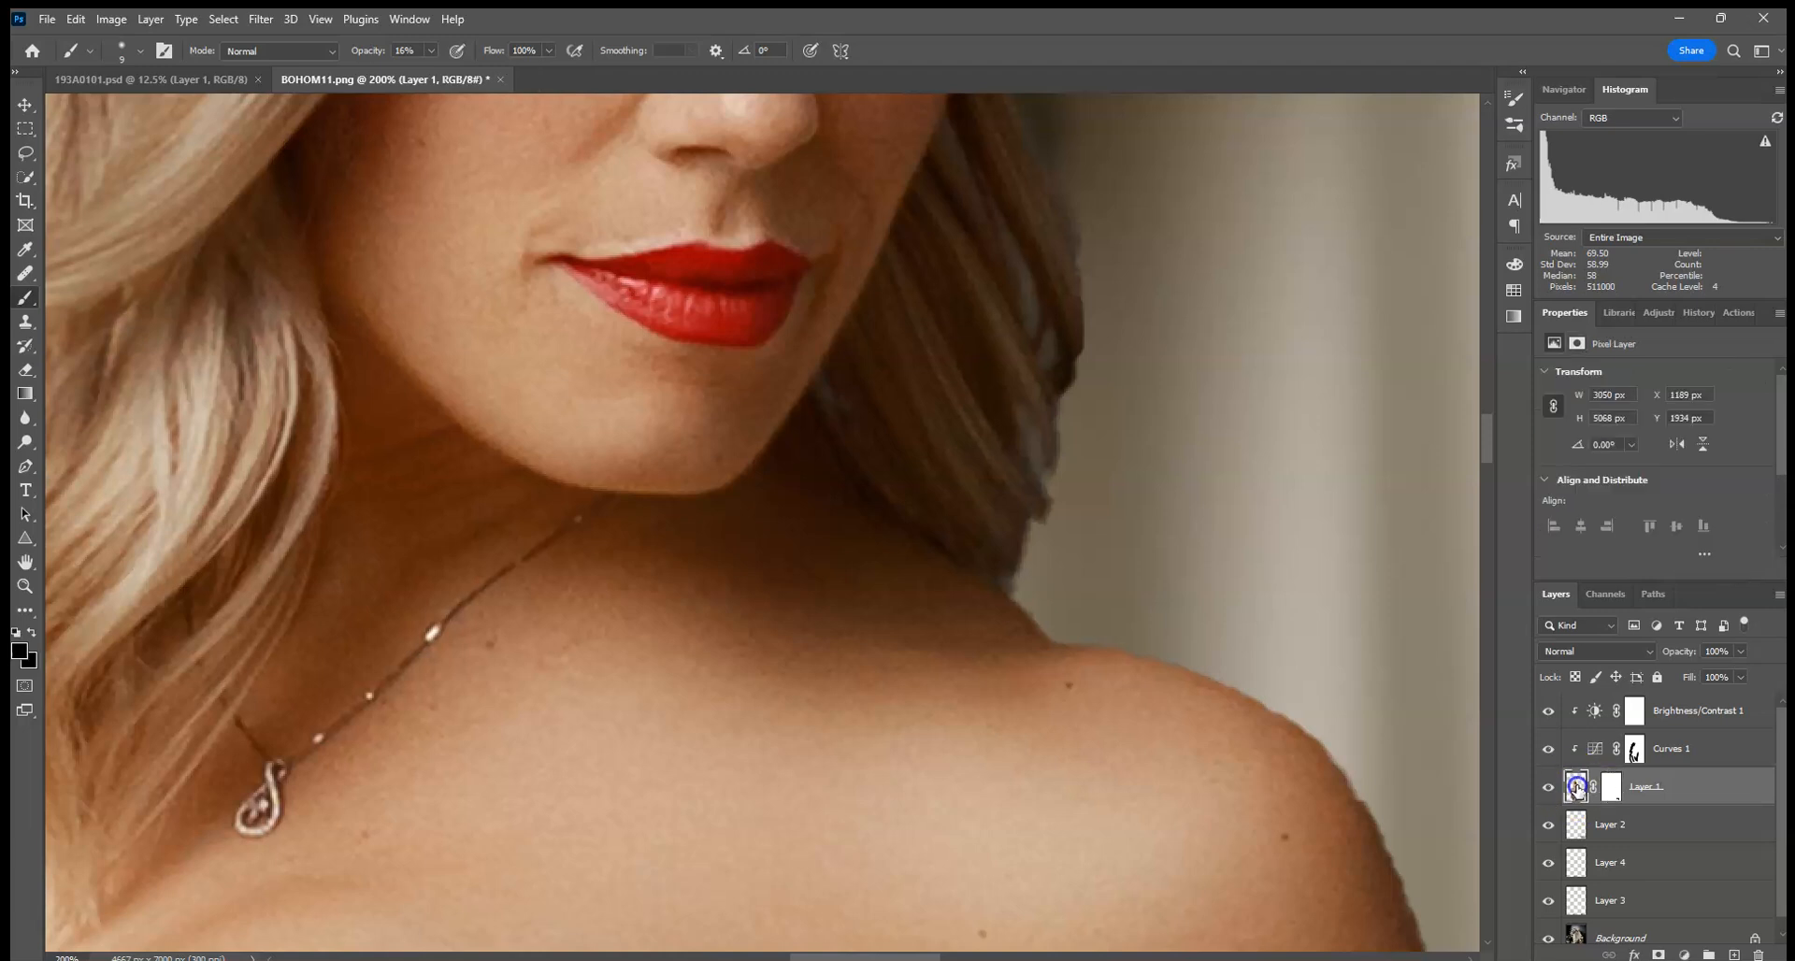
{"action": "left_click", "coordinate": [26, 419]}
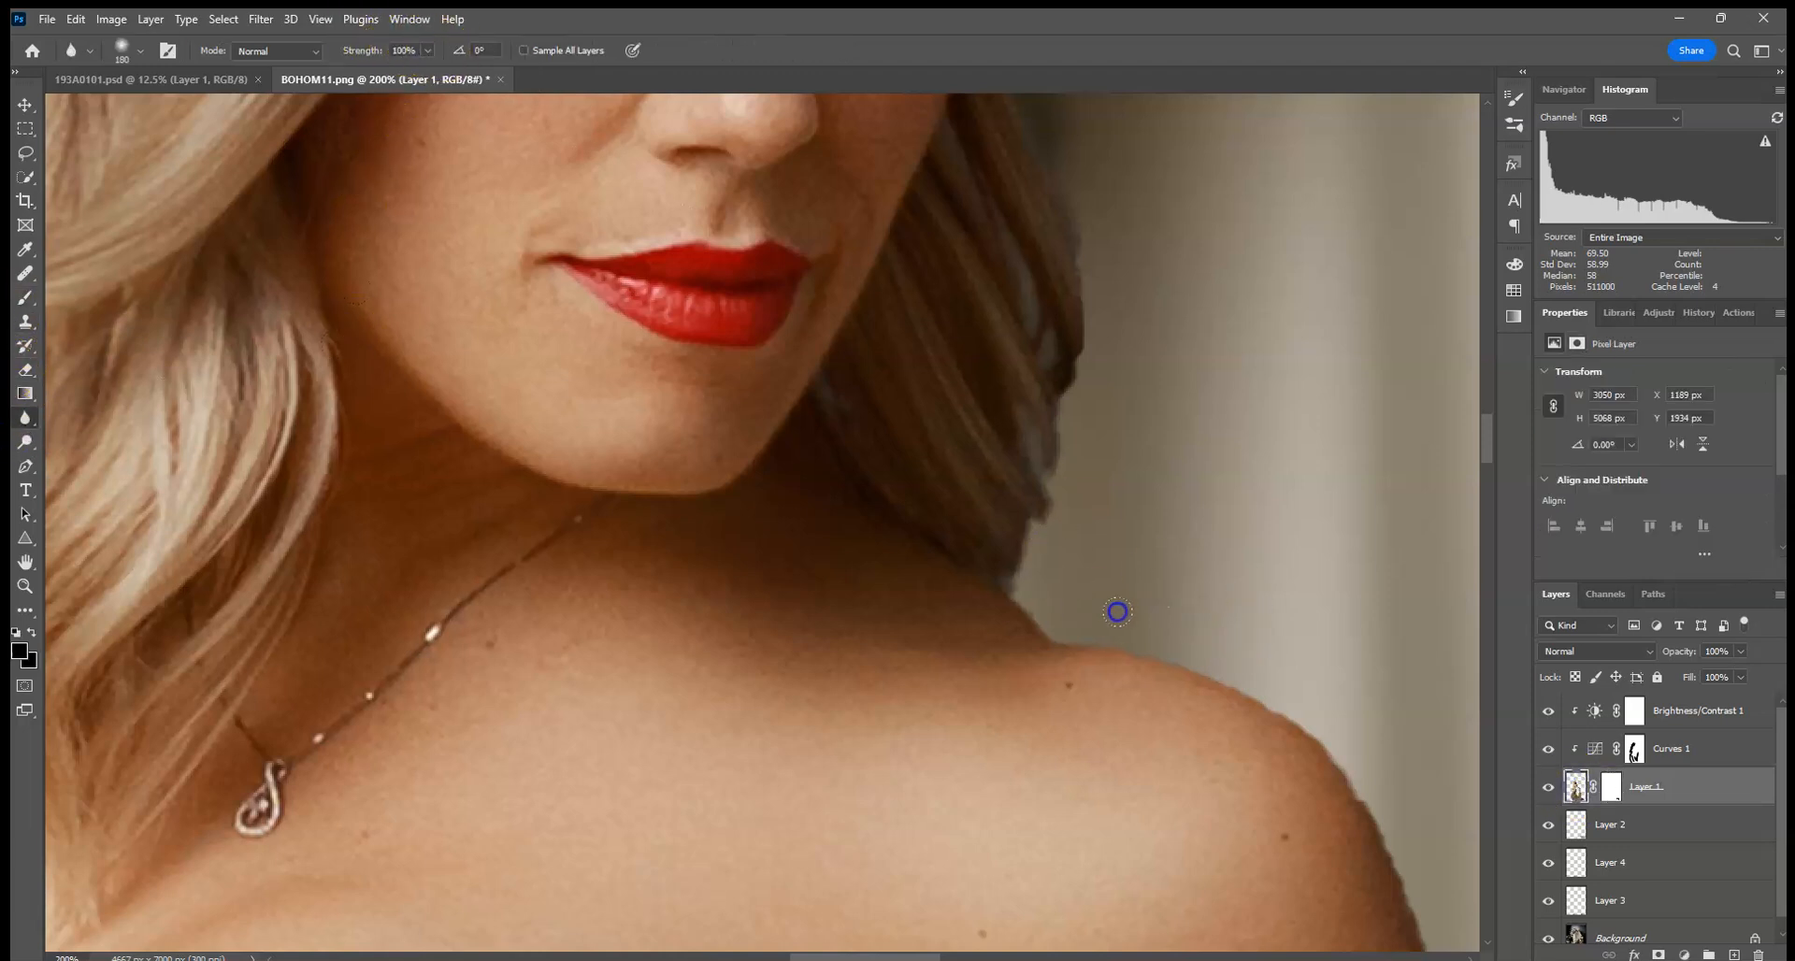
{"action": "left_click_drag", "start_coordinate": [1200, 534], "coordinate": [1143, 819]}
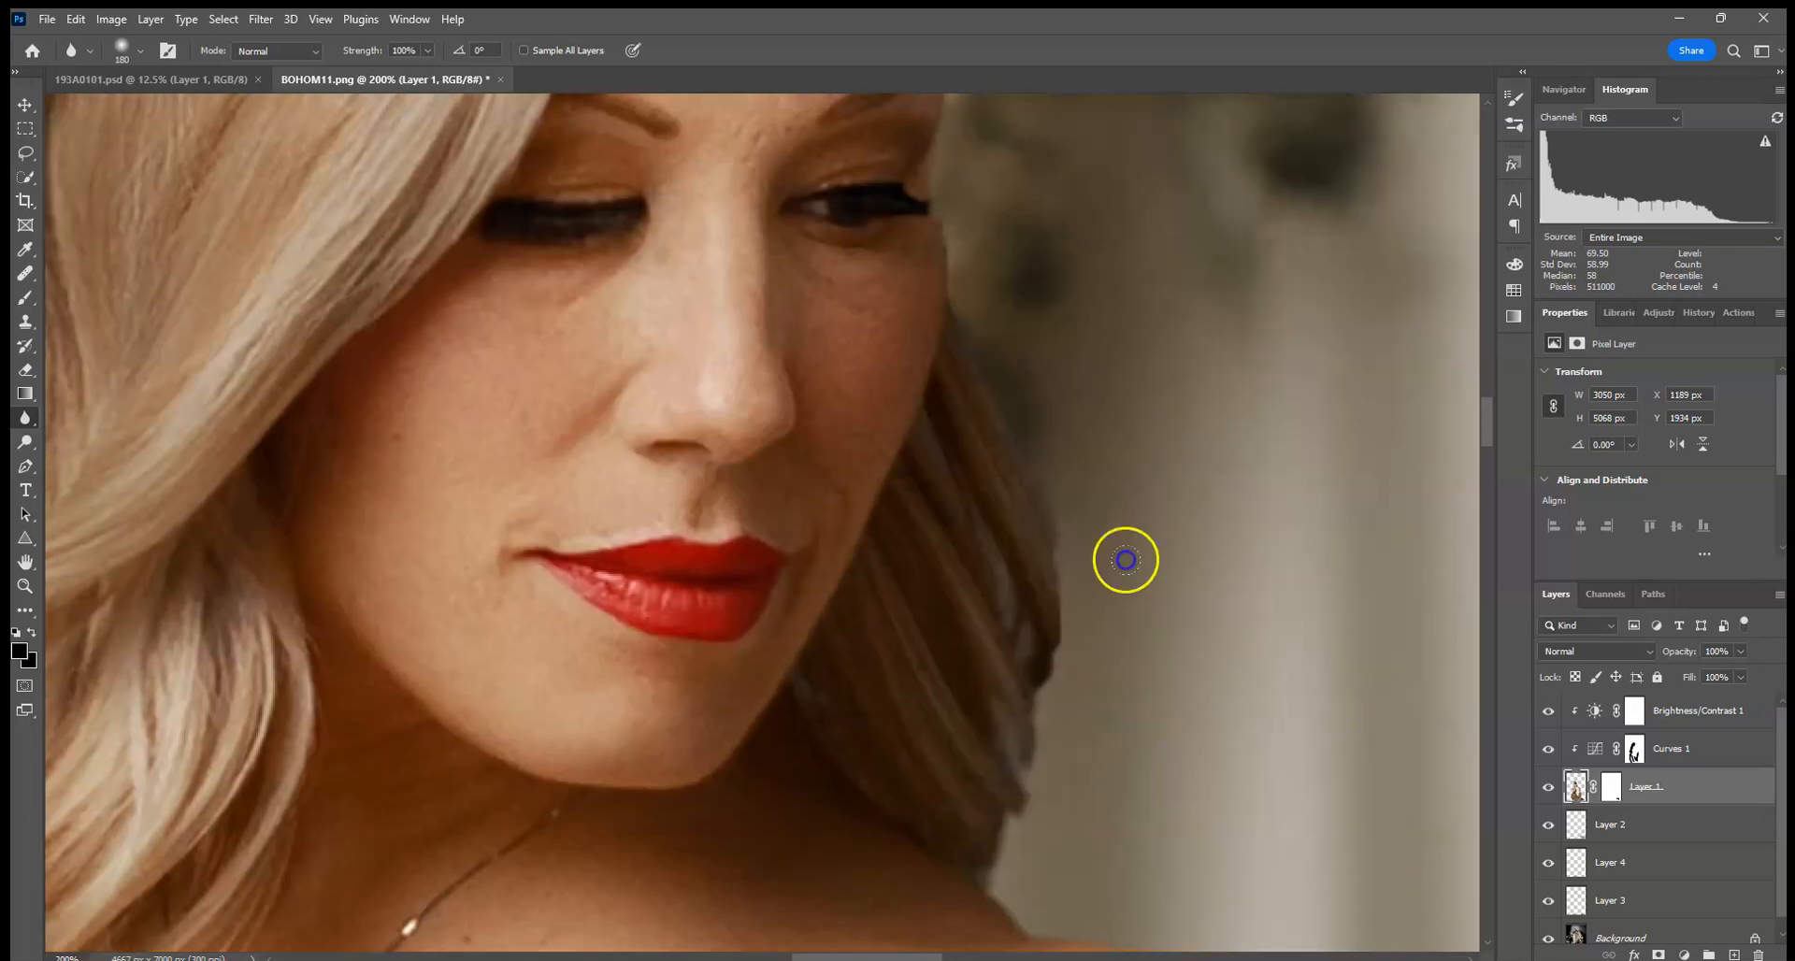
{"action": "left_click_drag", "start_coordinate": [1190, 739], "coordinate": [689, 273]}
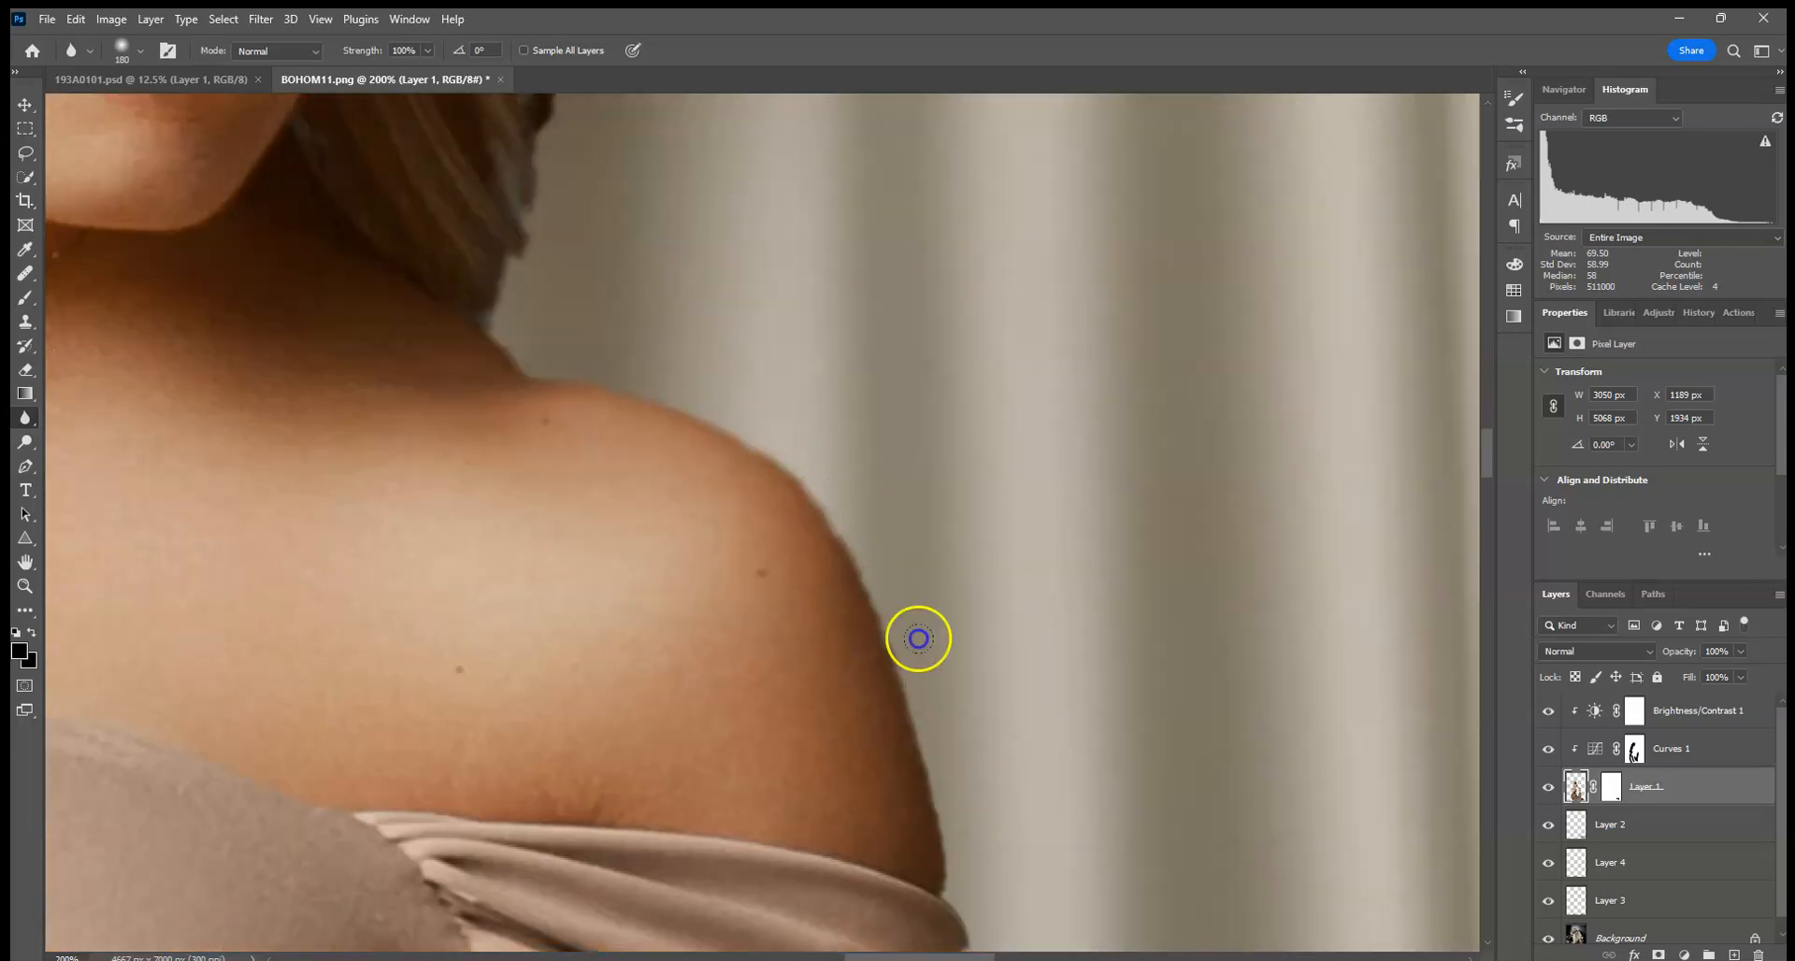
- Blur the cutout edge around the curtain-side shoulder, the off-shoulder sleeve and the outer upper arm
{"action": "scroll", "coordinate": [977, 417], "scroll_direction": "down", "scroll_amount": 5}
{"action": "left_click_drag", "start_coordinate": [971, 874], "coordinate": [993, 821]}
{"action": "left_click_drag", "start_coordinate": [1107, 821], "coordinate": [987, 342]}
{"action": "left_click_drag", "start_coordinate": [924, 757], "coordinate": [960, 787]}
{"action": "left_click_drag", "start_coordinate": [1113, 805], "coordinate": [1169, 824]}
- Blur the edges inside the underarm gap, along the inner arm and down the back of the dress bodice
{"action": "left_click_drag", "start_coordinate": [300, 308], "coordinate": [402, 504]}
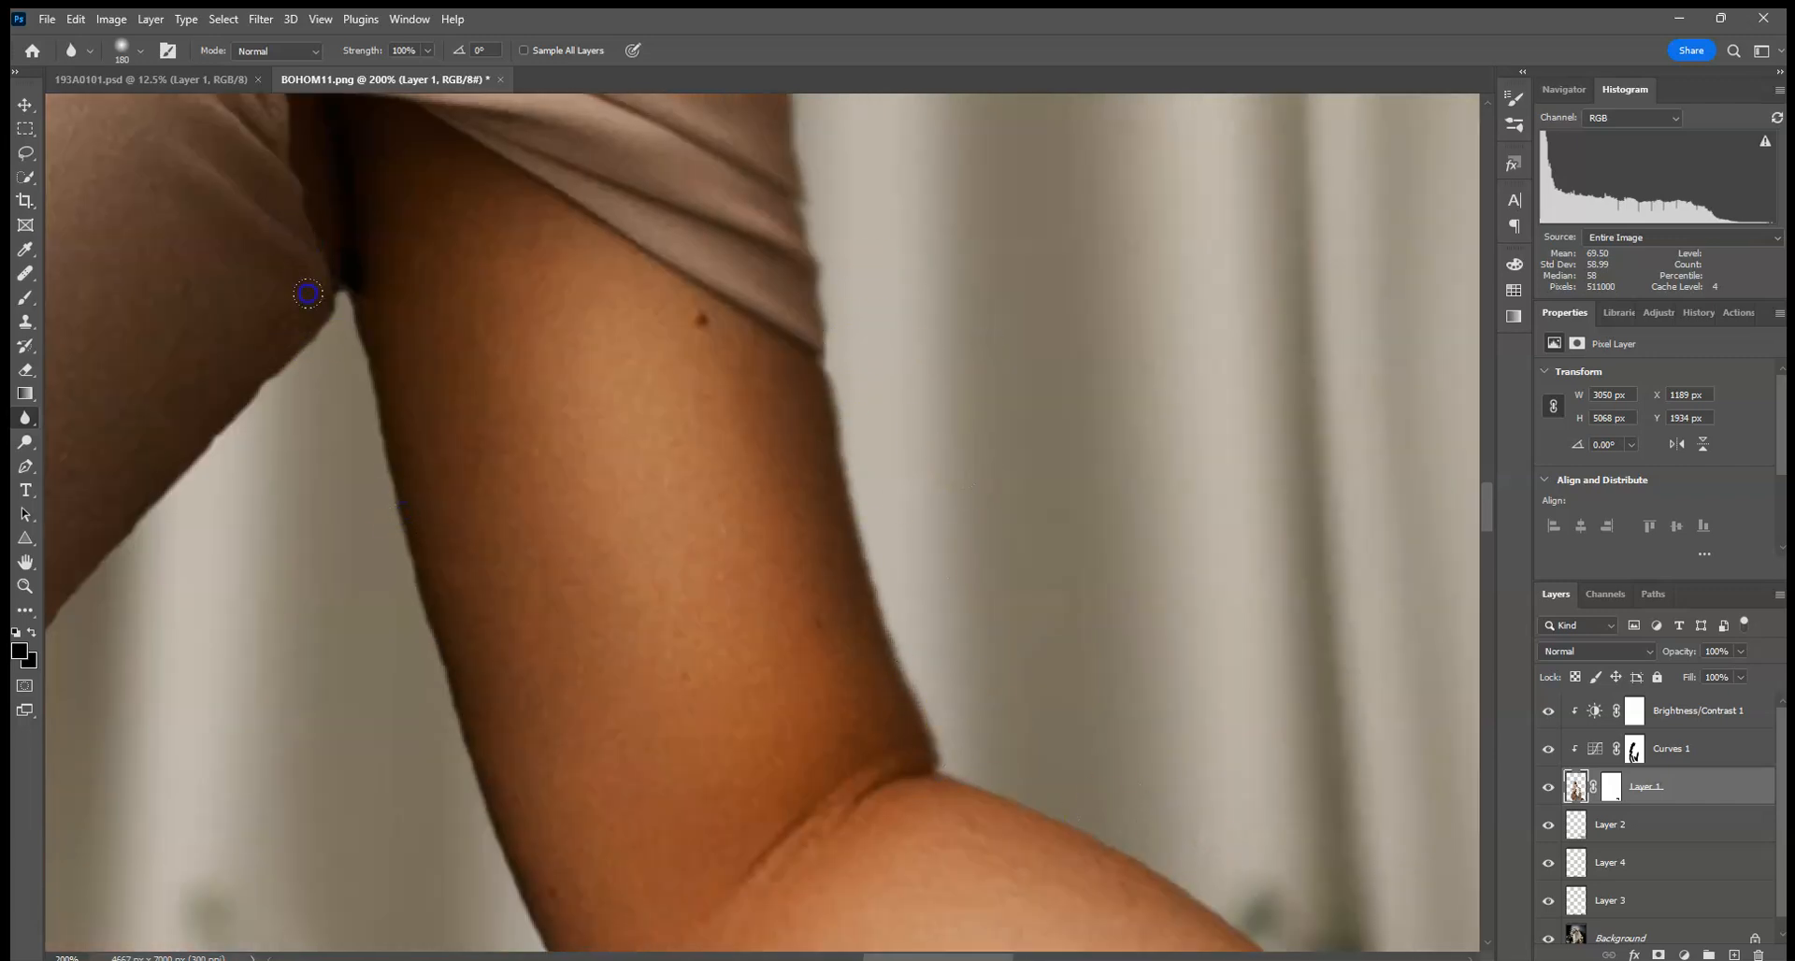
{"action": "left_click_drag", "start_coordinate": [449, 829], "coordinate": [456, 905]}
{"action": "left_click_drag", "start_coordinate": [449, 583], "coordinate": [1022, 431]}
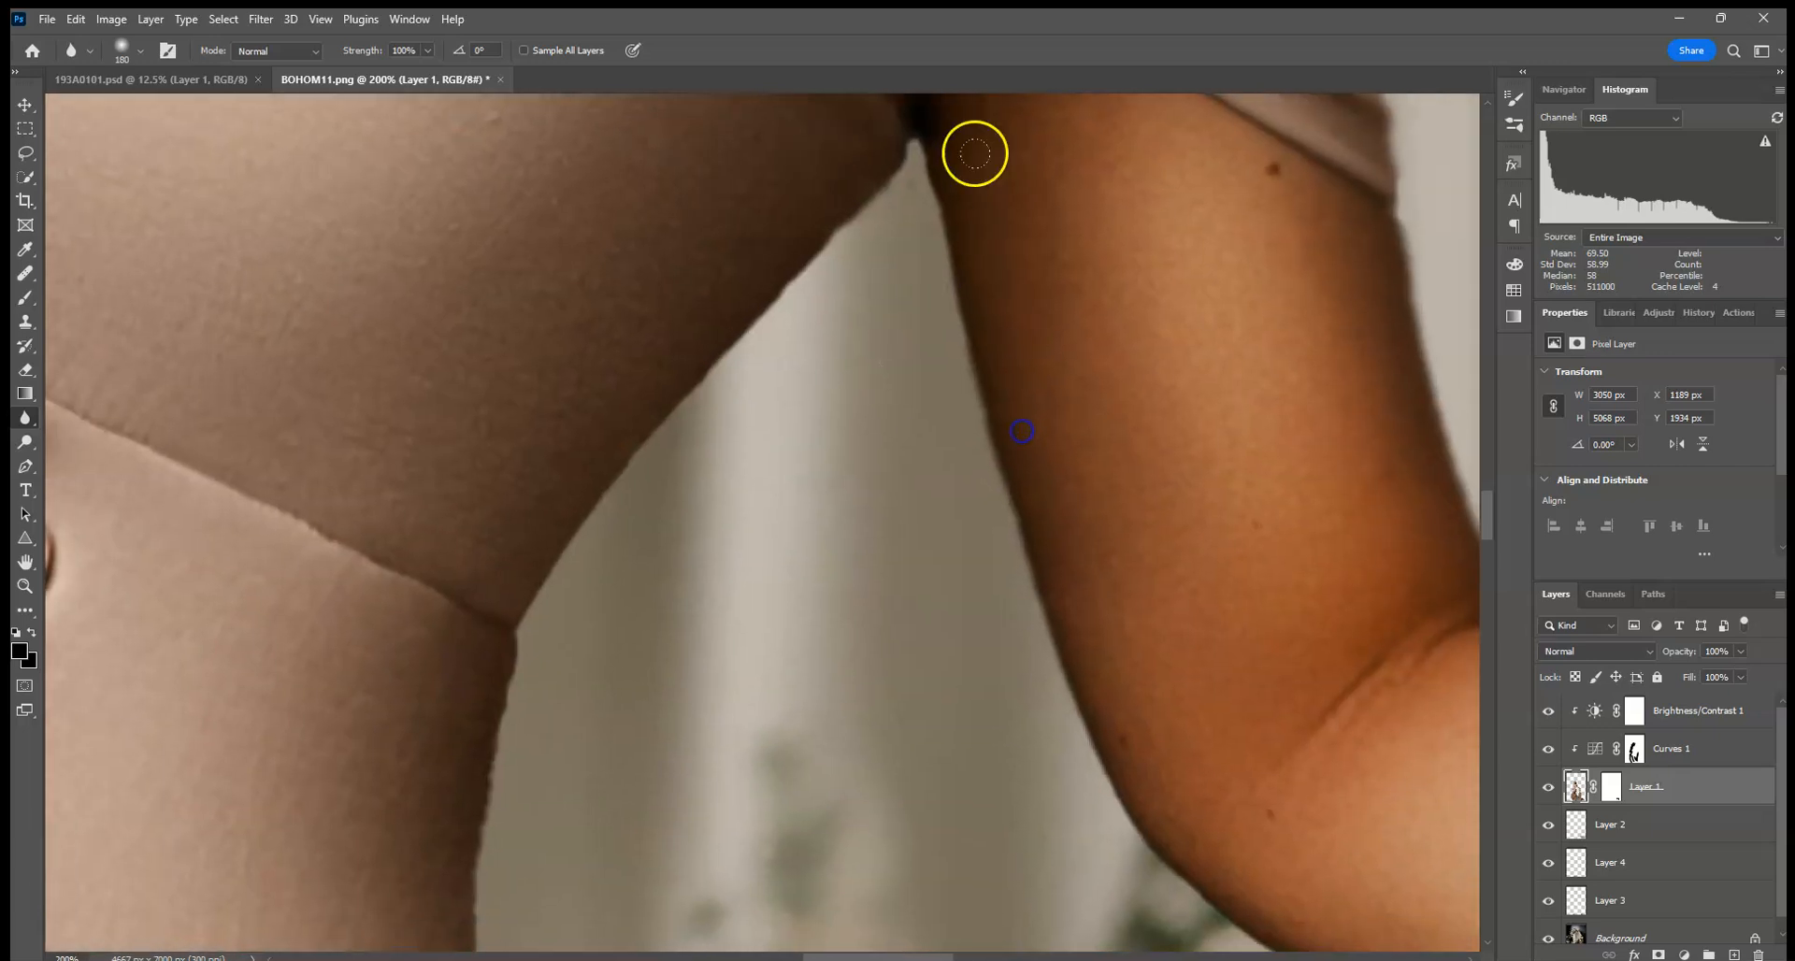
{"action": "left_click_drag", "start_coordinate": [572, 582], "coordinate": [915, 200]}
{"action": "mouse_move", "coordinate": [522, 620]}
{"action": "left_mouse_down"}
{"action": "mouse_move", "coordinate": [741, 340]}
{"action": "mouse_move", "coordinate": [790, 99]}
{"action": "left_mouse_up"}
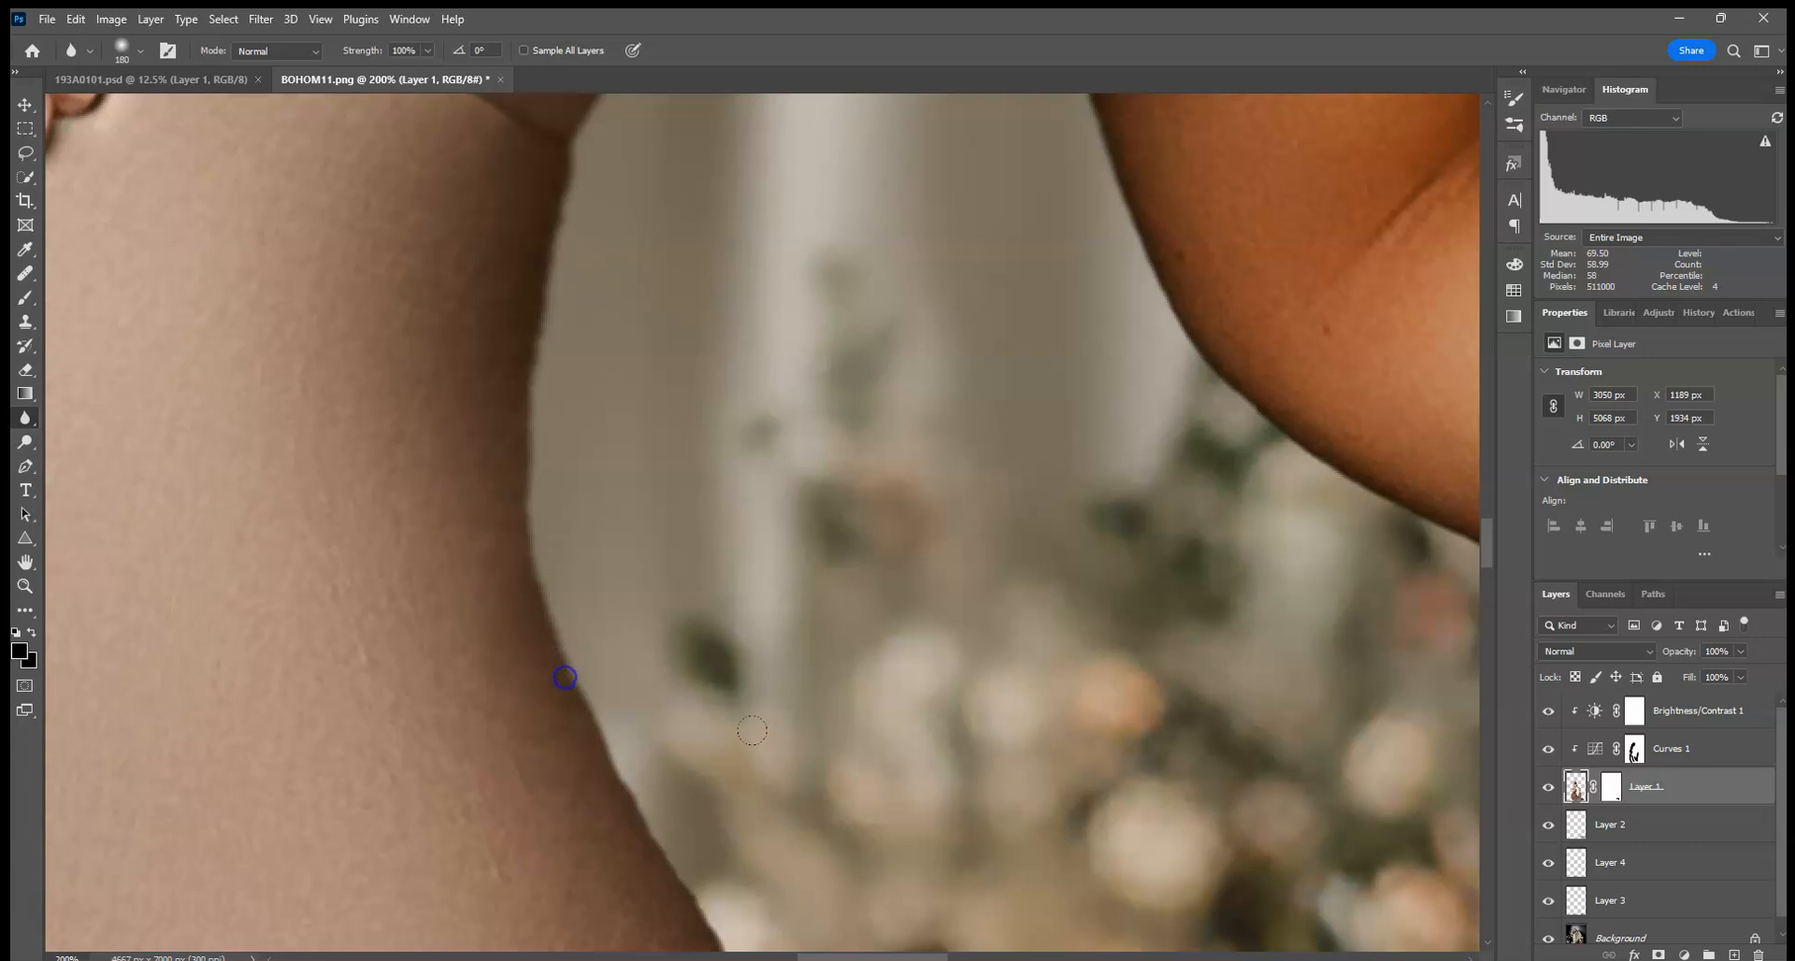
- Blur the edge of the dress along her lower back and hip and the underside of the extended forearm
{"action": "key", "text": "ctrl+minus"}
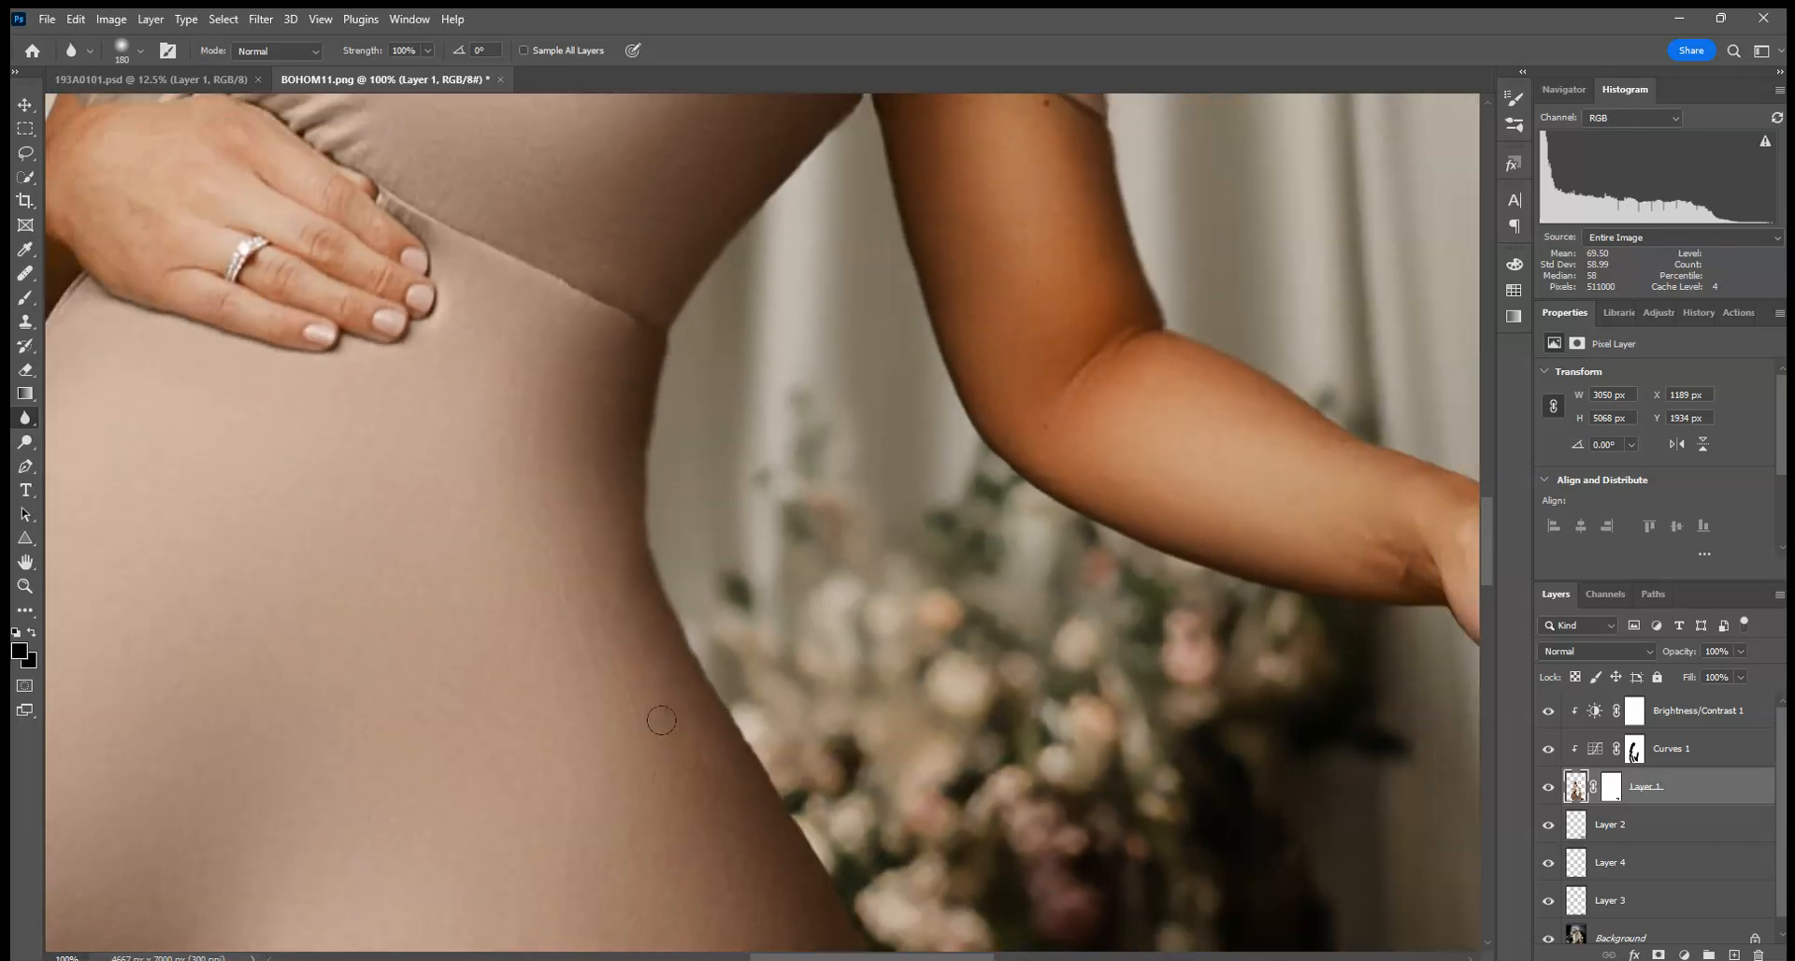
{"action": "left_click_drag", "start_coordinate": [881, 889], "coordinate": [661, 593]}
{"action": "scroll", "coordinate": [1000, 599], "scroll_direction": "right", "scroll_amount": 5}
{"action": "left_click_drag", "start_coordinate": [1062, 767], "coordinate": [1058, 773]}
{"action": "left_click_drag", "start_coordinate": [1287, 833], "coordinate": [1281, 735]}
{"action": "left_click_drag", "start_coordinate": [733, 384], "coordinate": [1042, 525]}
{"action": "left_click_drag", "start_coordinate": [877, 445], "coordinate": [1028, 516]}
{"action": "left_click_drag", "start_coordinate": [1134, 632], "coordinate": [1234, 946]}
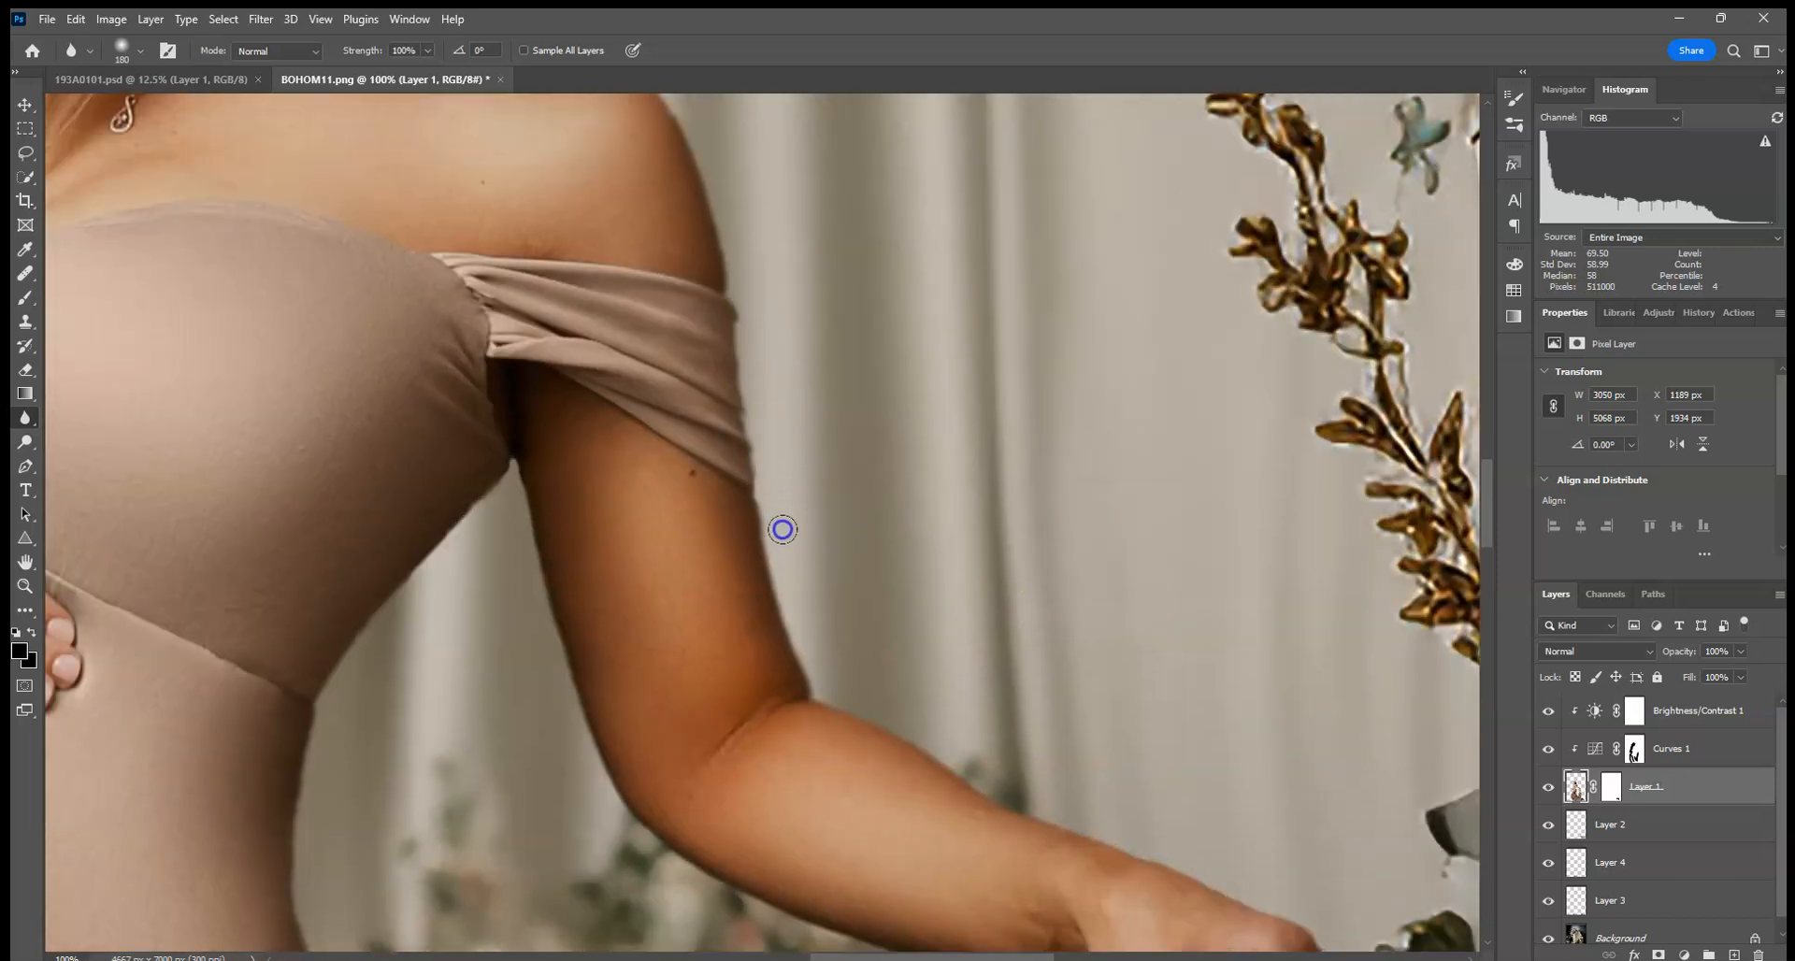
- Blur the outer edge of the extended arm from the sleeve to the hand holding the fabric
{"action": "left_click_drag", "start_coordinate": [1159, 755], "coordinate": [981, 204]}
{"action": "left_click_drag", "start_coordinate": [1158, 643], "coordinate": [1069, 204]}
{"action": "left_click_drag", "start_coordinate": [1091, 315], "coordinate": [1101, 536]}
{"action": "left_click_drag", "start_coordinate": [1010, 348], "coordinate": [1127, 816]}
{"action": "mouse_move", "coordinate": [860, 84]}
{"action": "left_mouse_down"}
{"action": "mouse_move", "coordinate": [833, 648]}
{"action": "mouse_move", "coordinate": [889, 601]}
{"action": "mouse_move", "coordinate": [953, 333]}
{"action": "mouse_move", "coordinate": [968, 84]}
{"action": "left_mouse_up"}
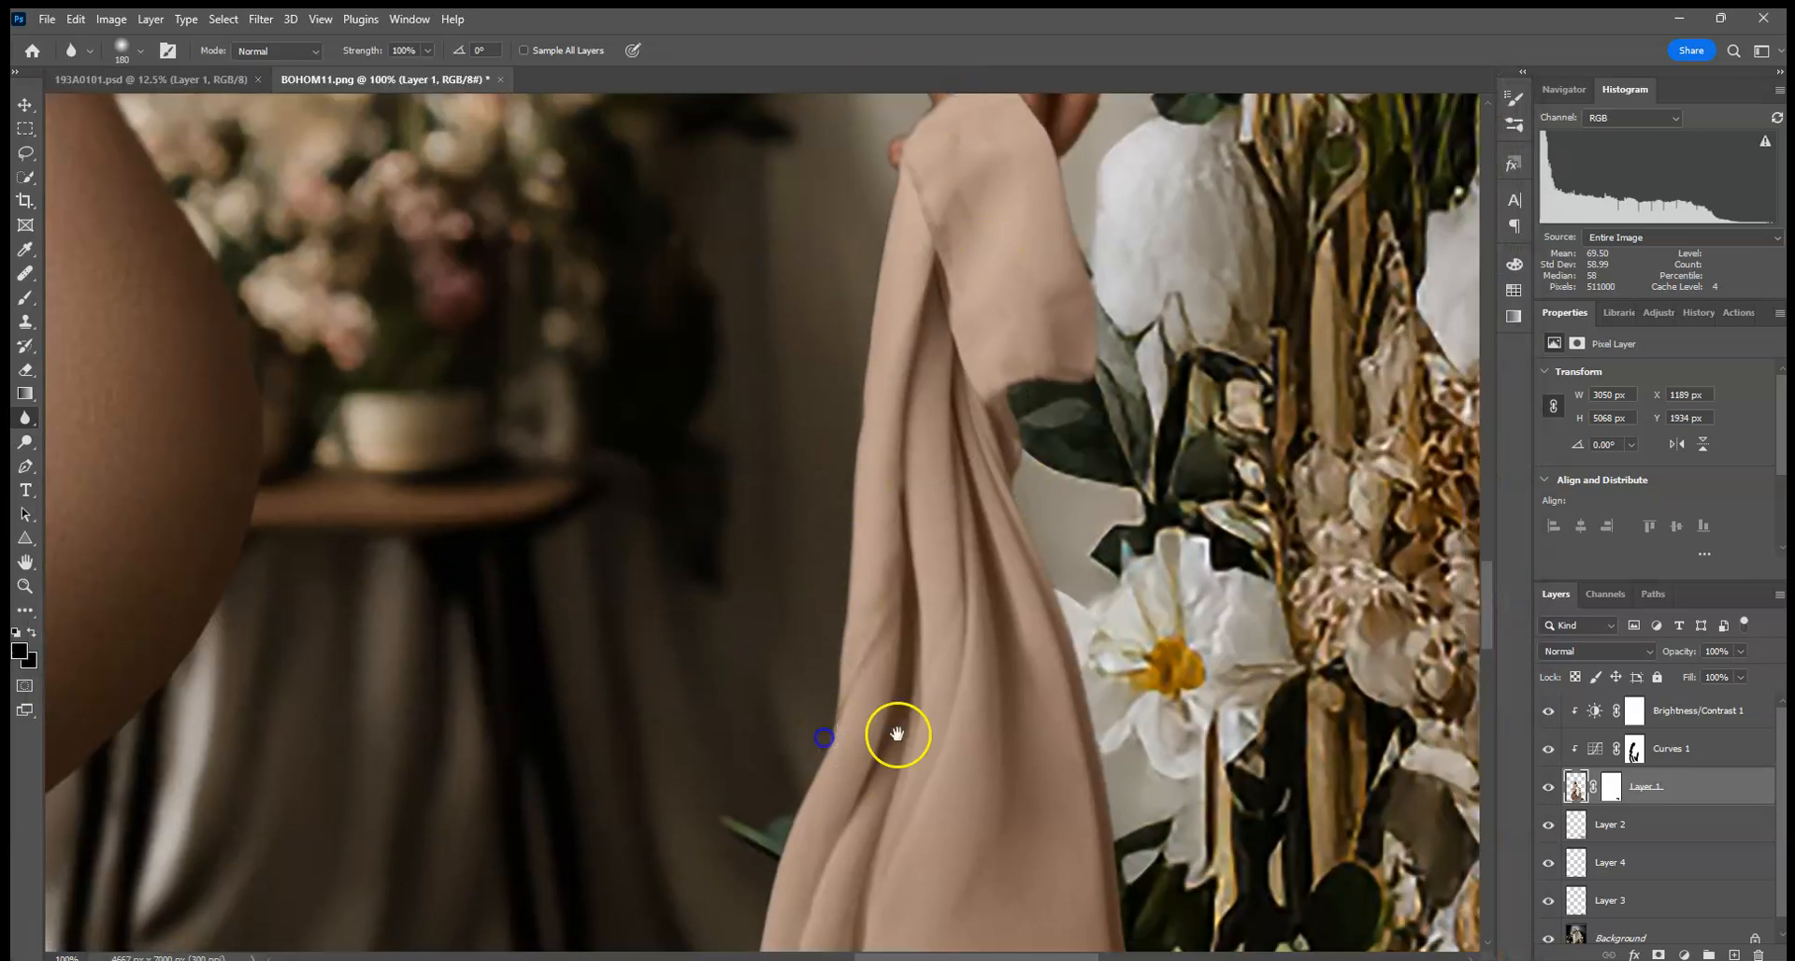
- Blur both edges of the upper part of the held fabric train against the dark backdrop and white flowers
{"action": "left_click_drag", "start_coordinate": [898, 733], "coordinate": [1016, 405]}
{"action": "left_click", "coordinate": [942, 341]}
{"action": "left_click", "coordinate": [1309, 598]}
{"action": "left_click", "coordinate": [1287, 520]}
{"action": "left_click", "coordinate": [1304, 660]}
{"action": "mouse_move", "coordinate": [1326, 720]}
{"action": "left_mouse_down"}
{"action": "mouse_move", "coordinate": [828, 347]}
{"action": "mouse_move", "coordinate": [831, 331]}
{"action": "left_mouse_up"}
{"action": "left_click_drag", "start_coordinate": [842, 215], "coordinate": [944, 680]}
{"action": "left_click_drag", "start_coordinate": [890, 300], "coordinate": [917, 832]}
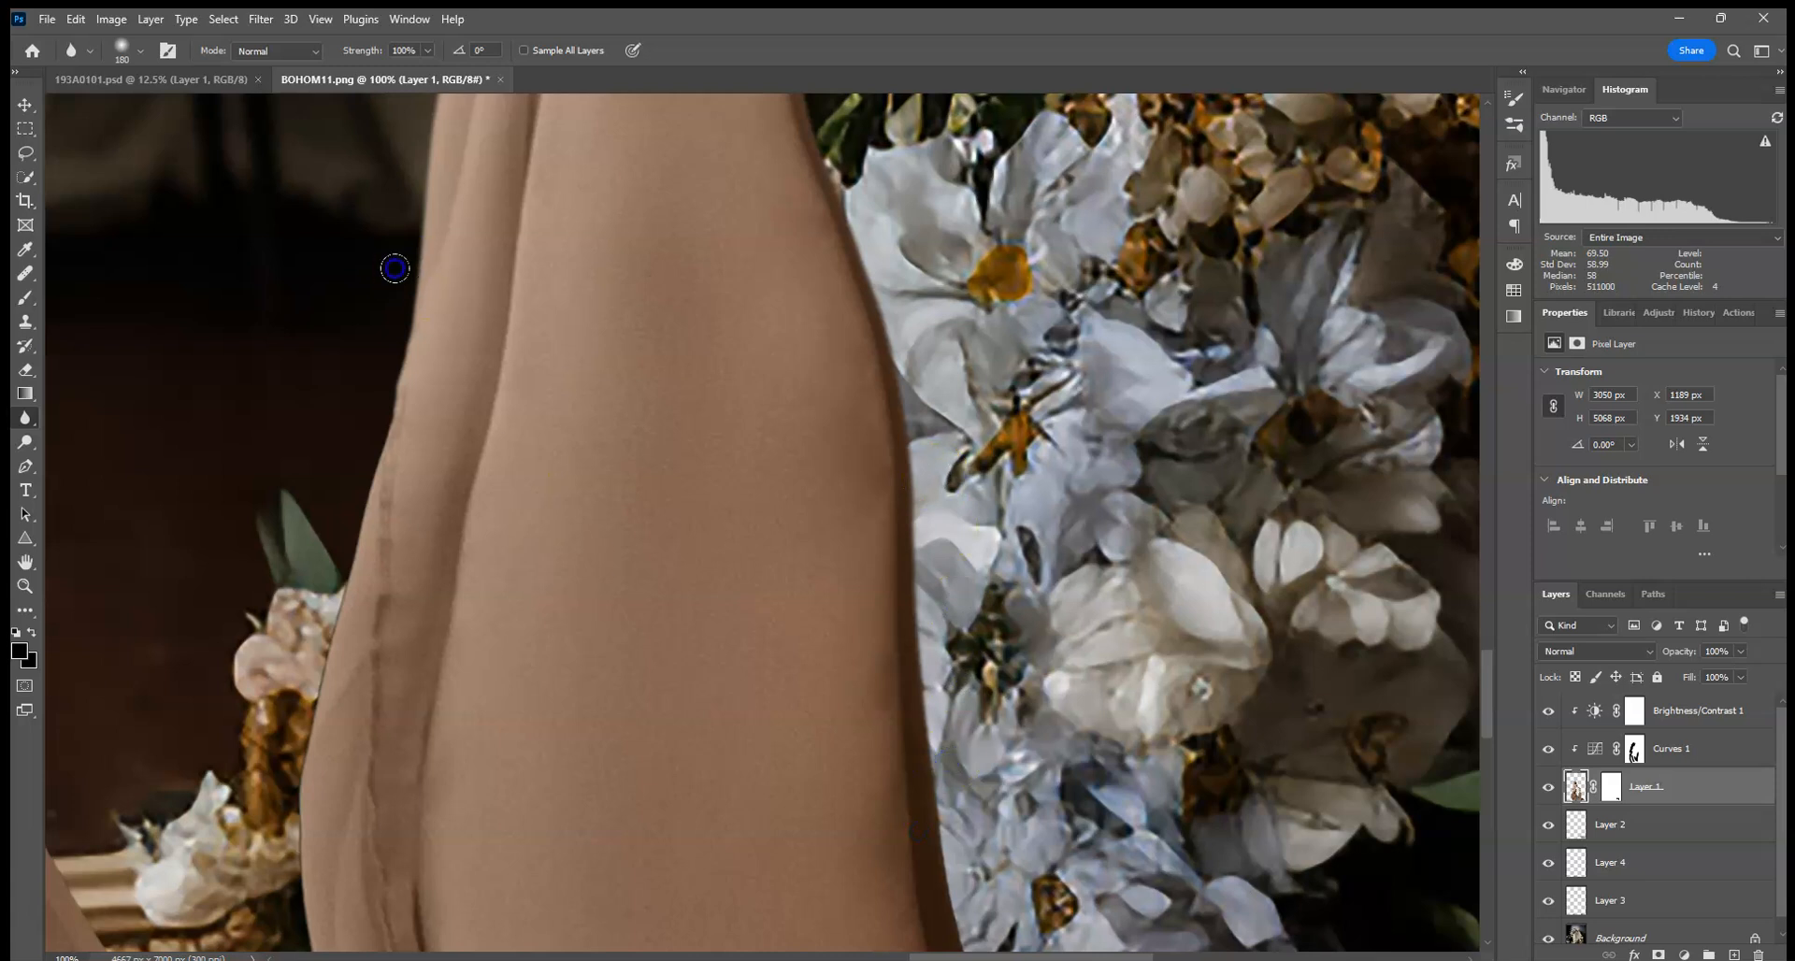
- Blur the lower edges of the held fabric train down to the floor beside the flowers
{"action": "left_click", "coordinate": [387, 506]}
{"action": "left_click_drag", "start_coordinate": [528, 808], "coordinate": [600, 361]}
{"action": "left_click_drag", "start_coordinate": [402, 510], "coordinate": [387, 444]}
{"action": "mouse_move", "coordinate": [415, 810]}
{"action": "left_mouse_down"}
{"action": "mouse_move", "coordinate": [376, 540]}
{"action": "mouse_move", "coordinate": [447, 767]}
{"action": "mouse_move", "coordinate": [427, 770]}
{"action": "left_mouse_up"}
{"action": "mouse_move", "coordinate": [1034, 565]}
{"action": "left_mouse_down"}
{"action": "mouse_move", "coordinate": [1006, 324]}
{"action": "mouse_move", "coordinate": [1037, 597]}
{"action": "mouse_move", "coordinate": [1003, 447]}
{"action": "mouse_move", "coordinate": [1054, 729]}
{"action": "left_mouse_up"}
{"action": "left_click_drag", "start_coordinate": [1170, 522], "coordinate": [1122, 321]}
{"action": "left_click_drag", "start_coordinate": [1019, 178], "coordinate": [969, 732]}
{"action": "left_click_drag", "start_coordinate": [1260, 888], "coordinate": [1094, 589]}
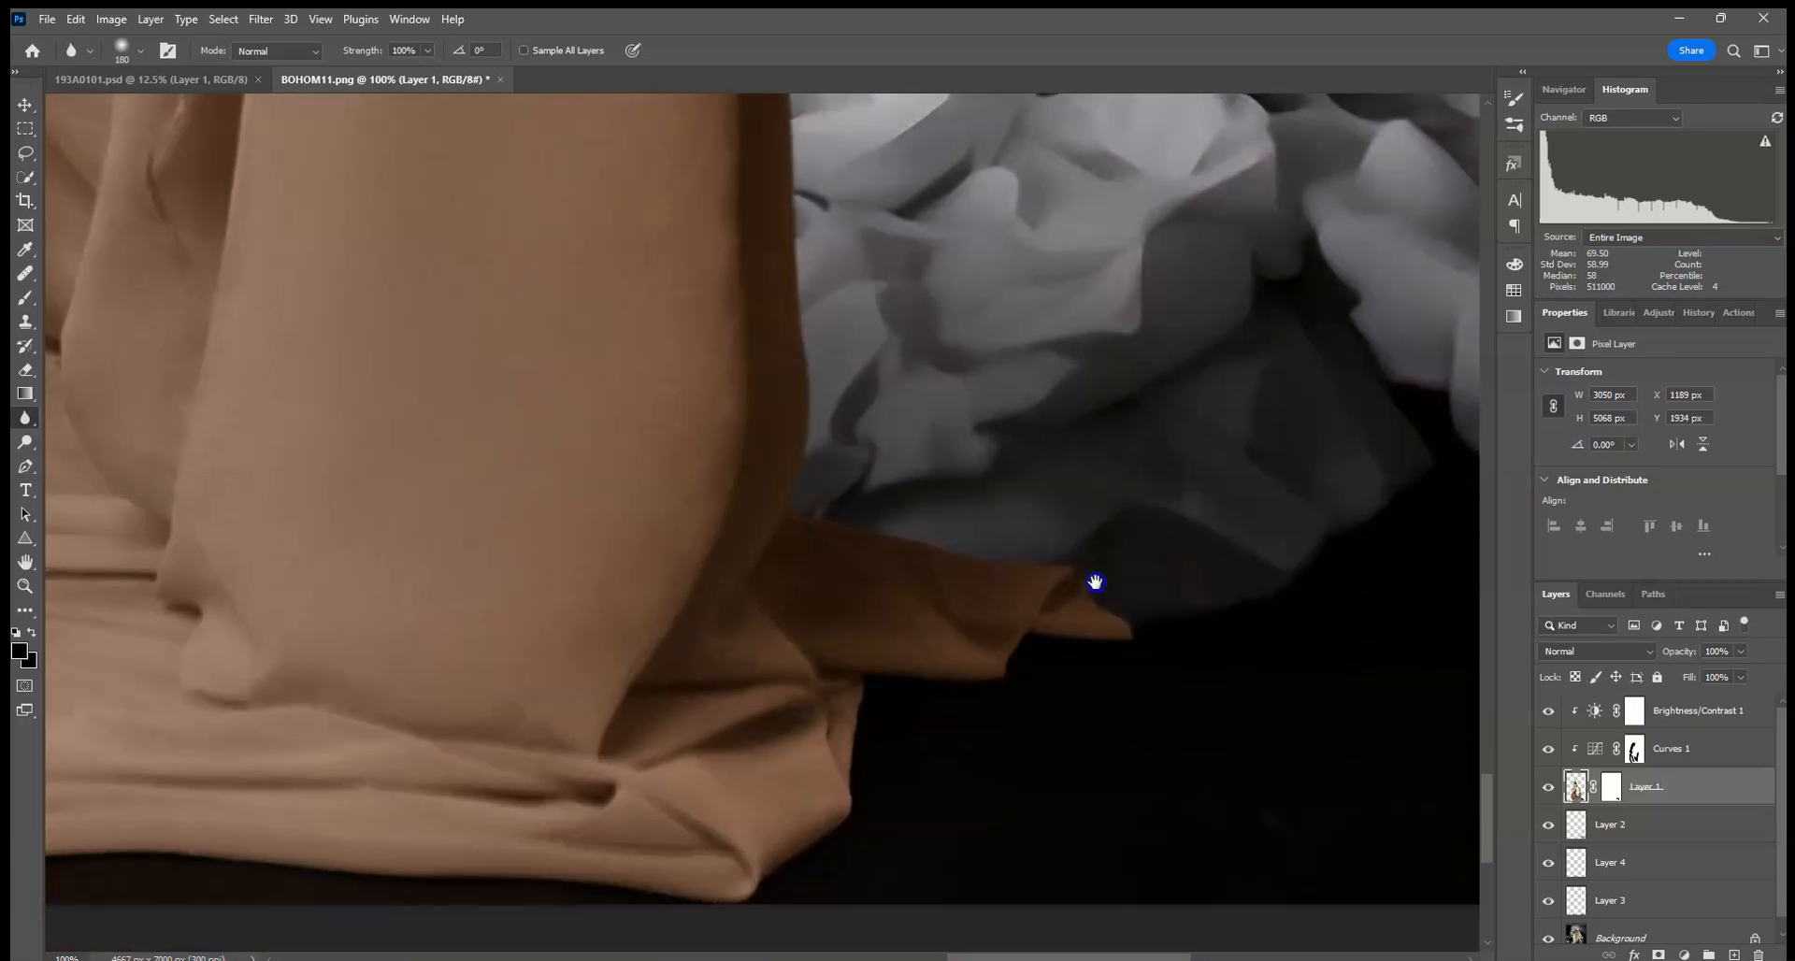
- Blur the bottom hem of the trailing fabric where it meets the dark floor near the white cloth
{"action": "mouse_move", "coordinate": [834, 808]}
{"action": "left_mouse_down"}
{"action": "mouse_move", "coordinate": [830, 713]}
{"action": "mouse_move", "coordinate": [902, 623]}
{"action": "left_mouse_up"}
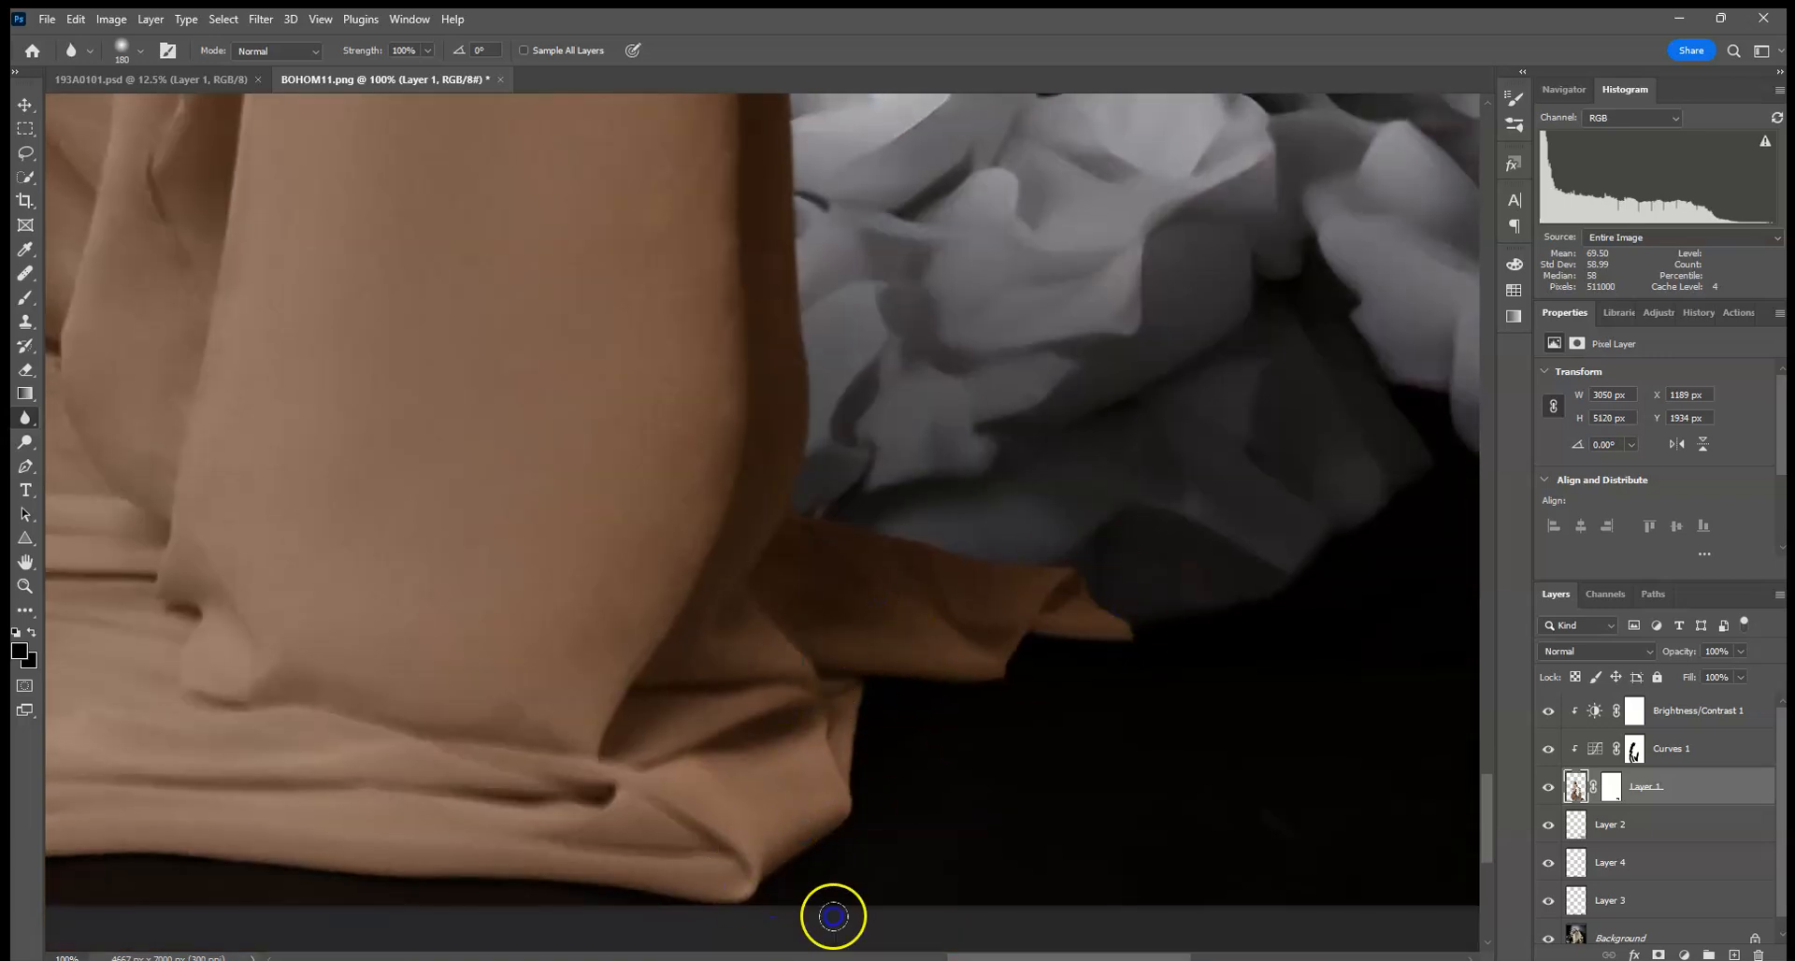
{"action": "left_click_drag", "start_coordinate": [577, 790], "coordinate": [1270, 741]}
{"action": "left_click_drag", "start_coordinate": [481, 817], "coordinate": [1169, 781]}
{"action": "mouse_move", "coordinate": [412, 811]}
{"action": "left_mouse_down"}
{"action": "mouse_move", "coordinate": [675, 802]}
{"action": "mouse_move", "coordinate": [1315, 730]}
{"action": "left_mouse_up"}
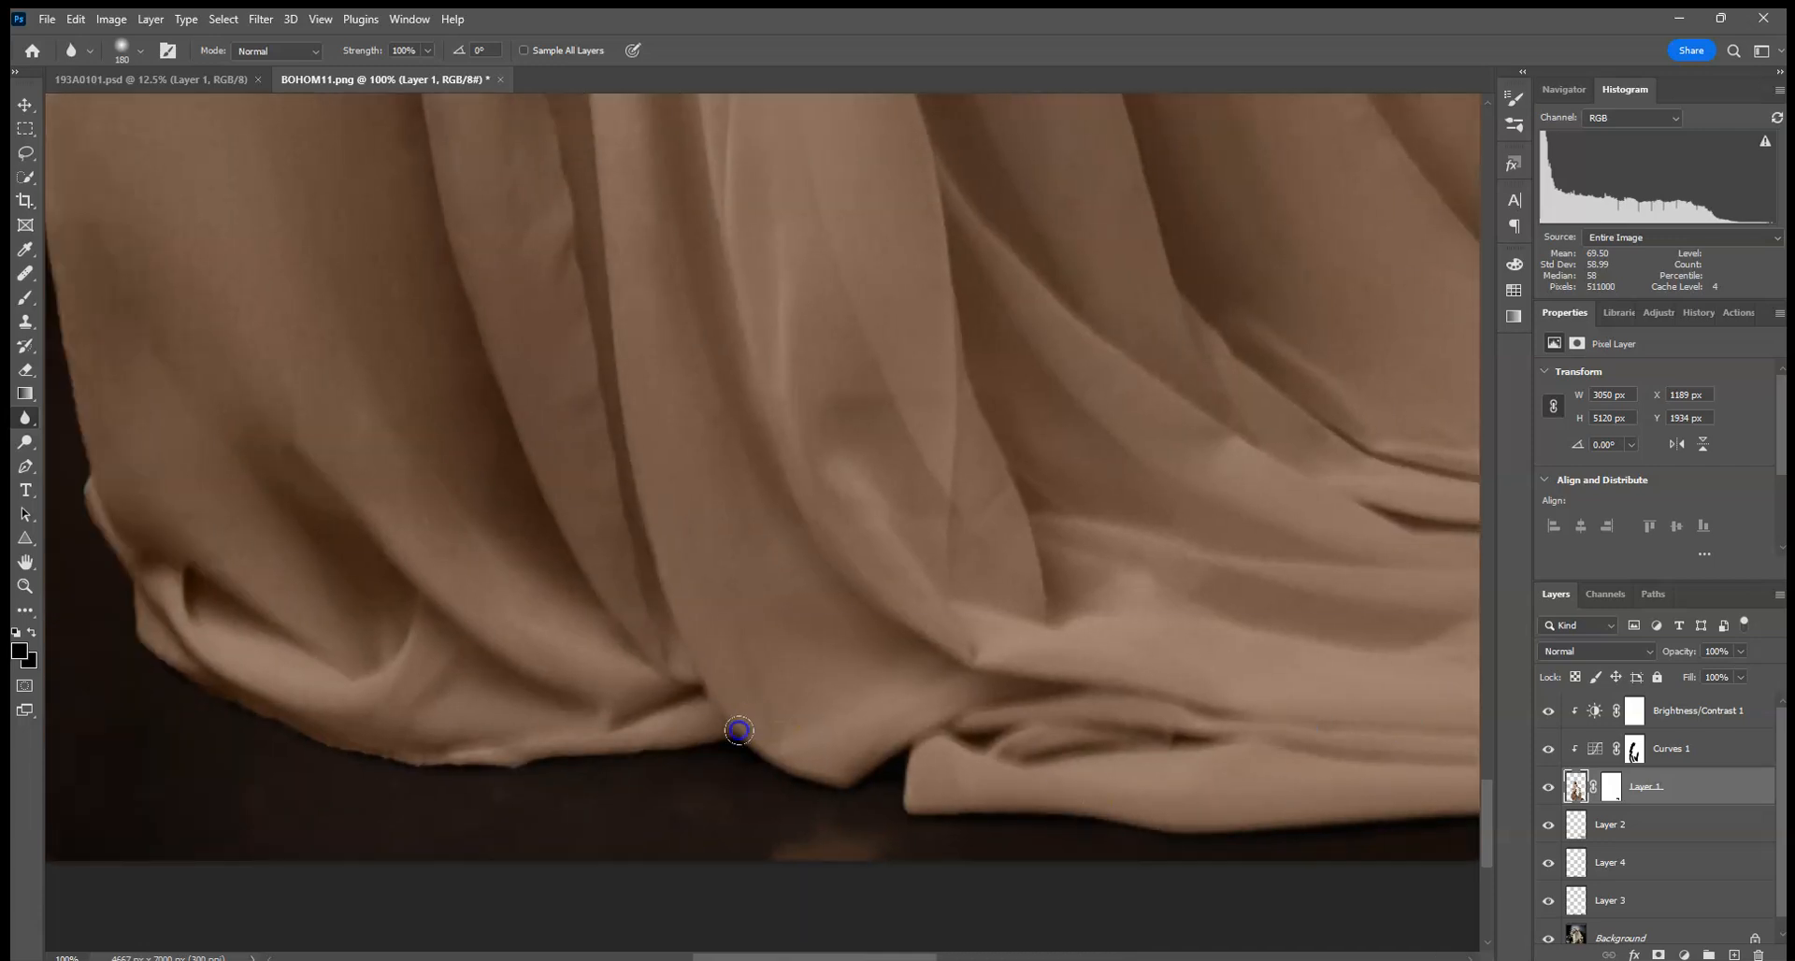
- Blur the front hem of the skirt along the floor and up around its outer corner
{"action": "left_click_drag", "start_coordinate": [829, 746], "coordinate": [433, 698]}
{"action": "left_click_drag", "start_coordinate": [490, 628], "coordinate": [1115, 666]}
{"action": "left_click_drag", "start_coordinate": [785, 729], "coordinate": [1196, 837]}
{"action": "mouse_move", "coordinate": [700, 657]}
{"action": "left_mouse_down"}
{"action": "mouse_move", "coordinate": [698, 401]}
{"action": "mouse_move", "coordinate": [761, 641]}
{"action": "left_mouse_up"}
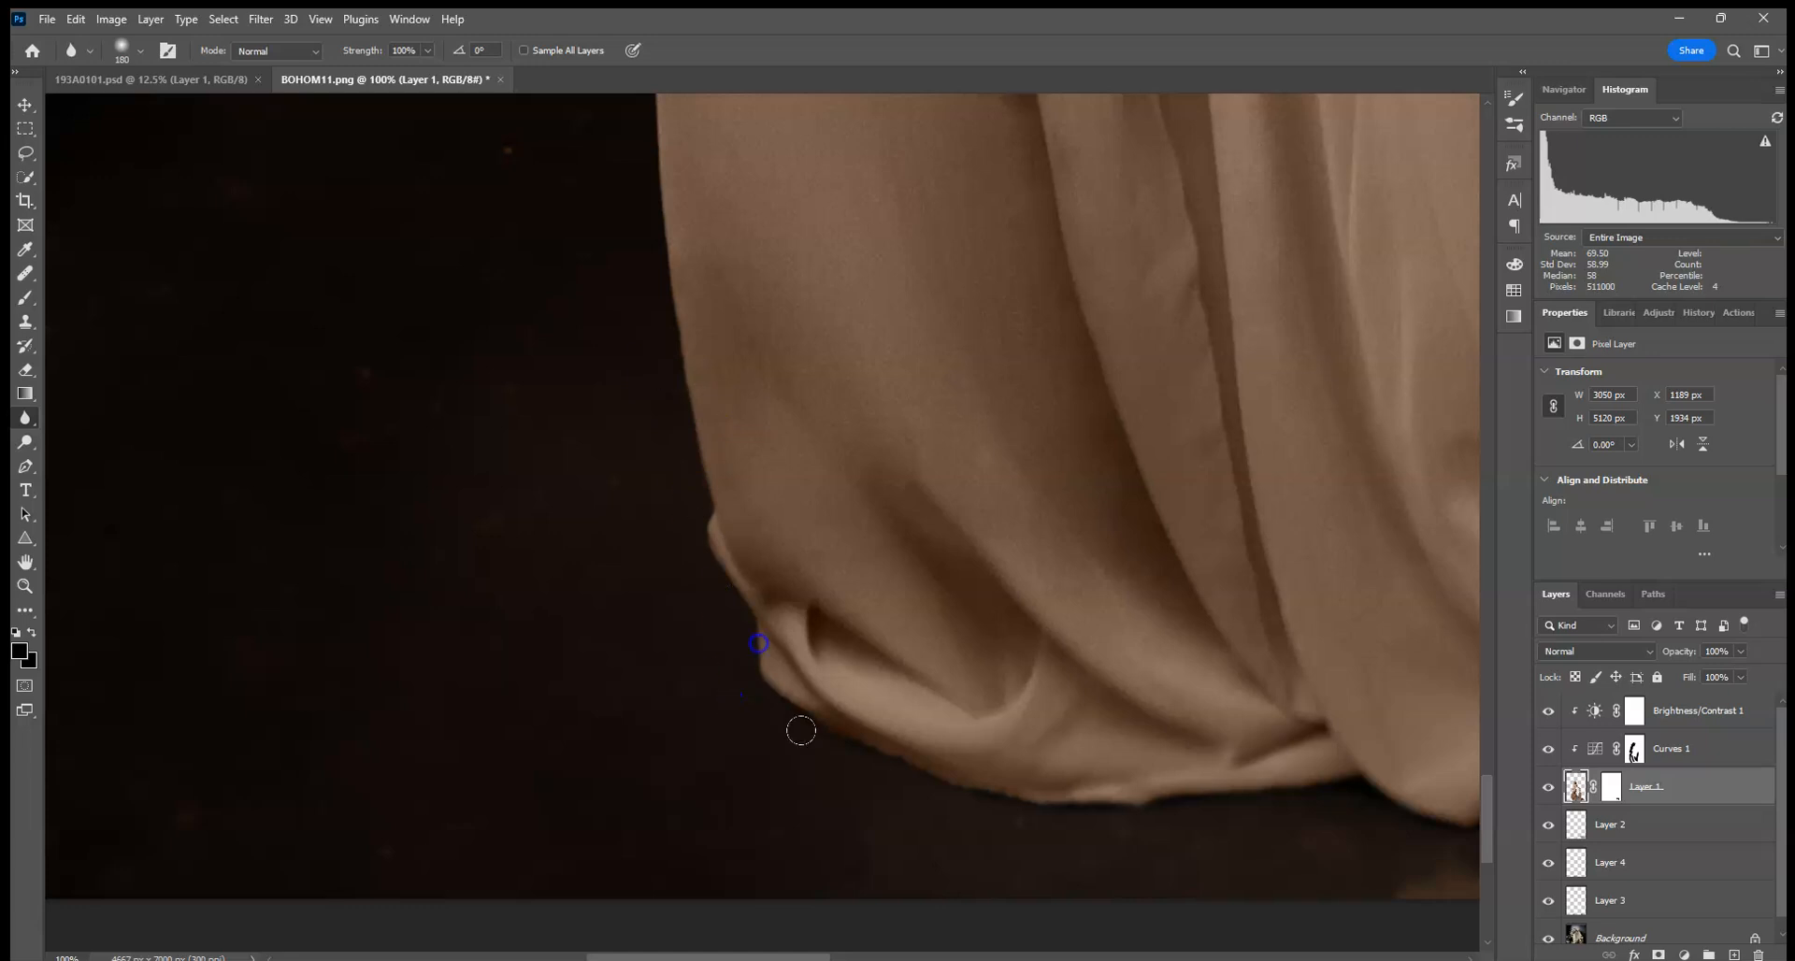
{"action": "left_click_drag", "start_coordinate": [842, 220], "coordinate": [831, 617]}
{"action": "mouse_move", "coordinate": [680, 737]}
{"action": "left_mouse_down"}
{"action": "mouse_move", "coordinate": [652, 187]}
{"action": "mouse_move", "coordinate": [657, 747]}
{"action": "left_mouse_up"}
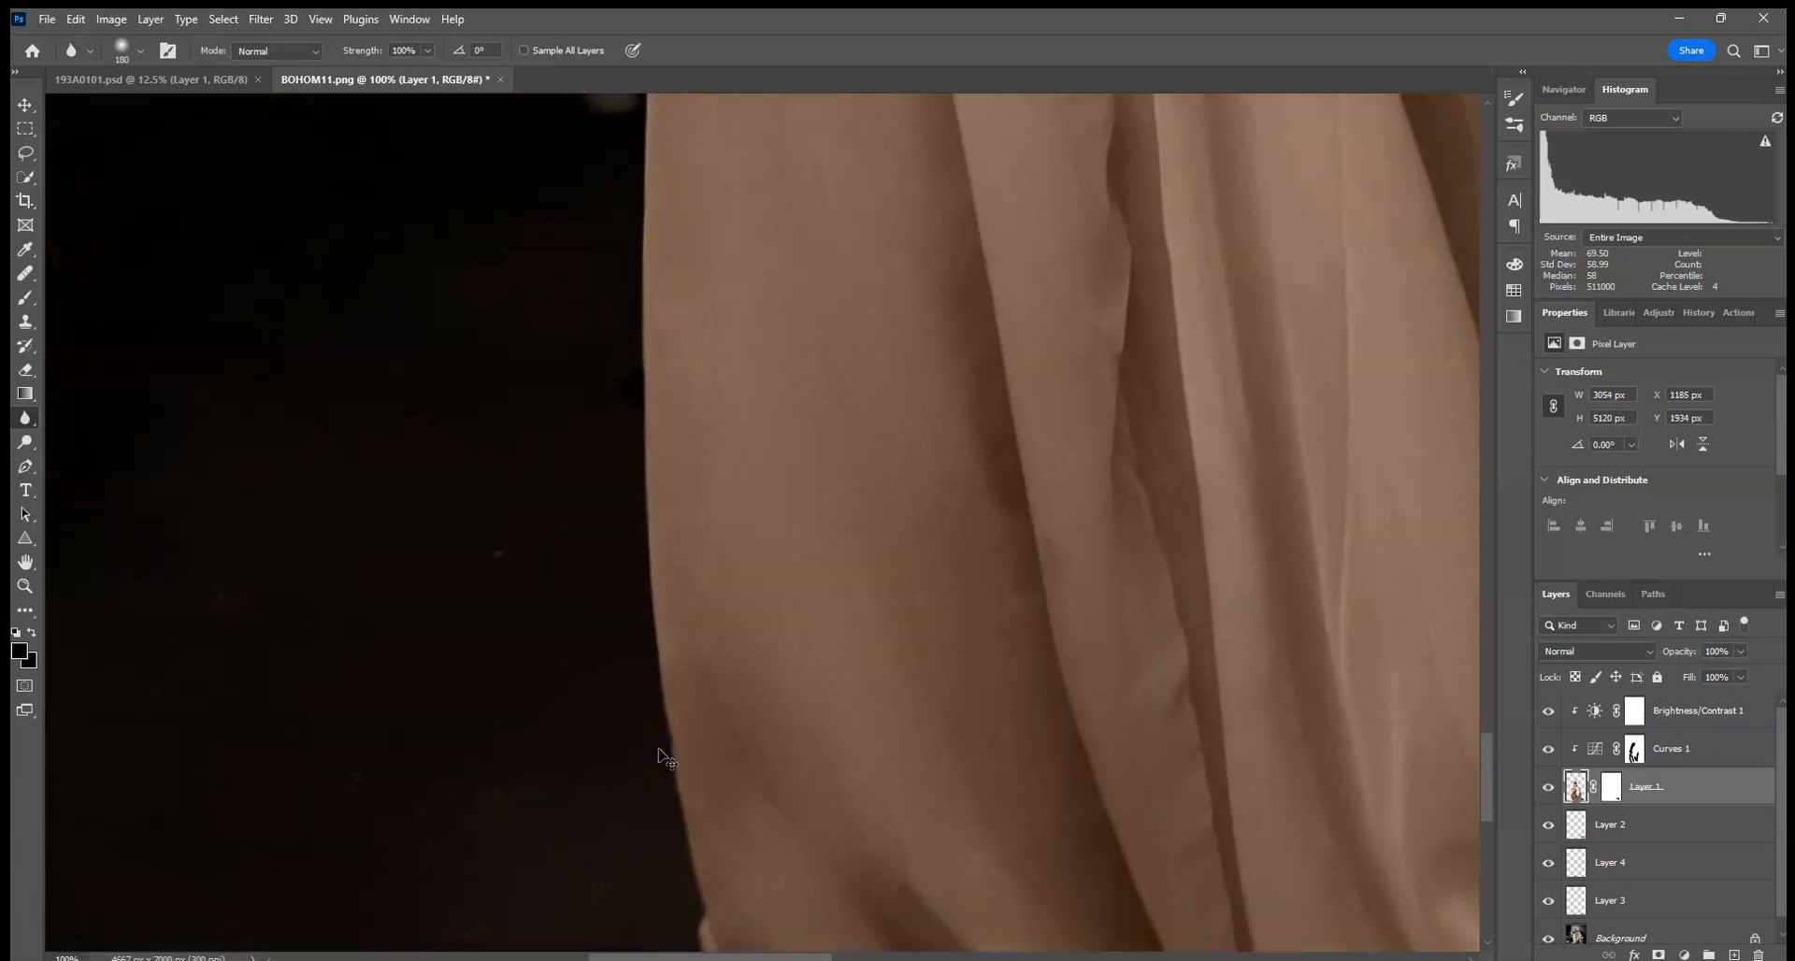
- Blur the stool-side edge of the skirt from the lower folds up to the gathered seam and the crease below the belly
{"action": "key", "text": "ctrl+minus"}
{"action": "key", "text": "ctrl+minus"}
{"action": "left_click_drag", "start_coordinate": [832, 309], "coordinate": [757, 565]}
{"action": "mouse_move", "coordinate": [608, 885]}
{"action": "left_mouse_down"}
{"action": "mouse_move", "coordinate": [624, 473]}
{"action": "mouse_move", "coordinate": [614, 705]}
{"action": "left_mouse_up"}
{"action": "left_click_drag", "start_coordinate": [823, 319], "coordinate": [778, 624]}
{"action": "mouse_move", "coordinate": [586, 686]}
{"action": "left_mouse_down"}
{"action": "mouse_move", "coordinate": [641, 408]}
{"action": "mouse_move", "coordinate": [732, 383]}
{"action": "left_mouse_up"}
{"action": "left_click_drag", "start_coordinate": [805, 240], "coordinate": [831, 269]}
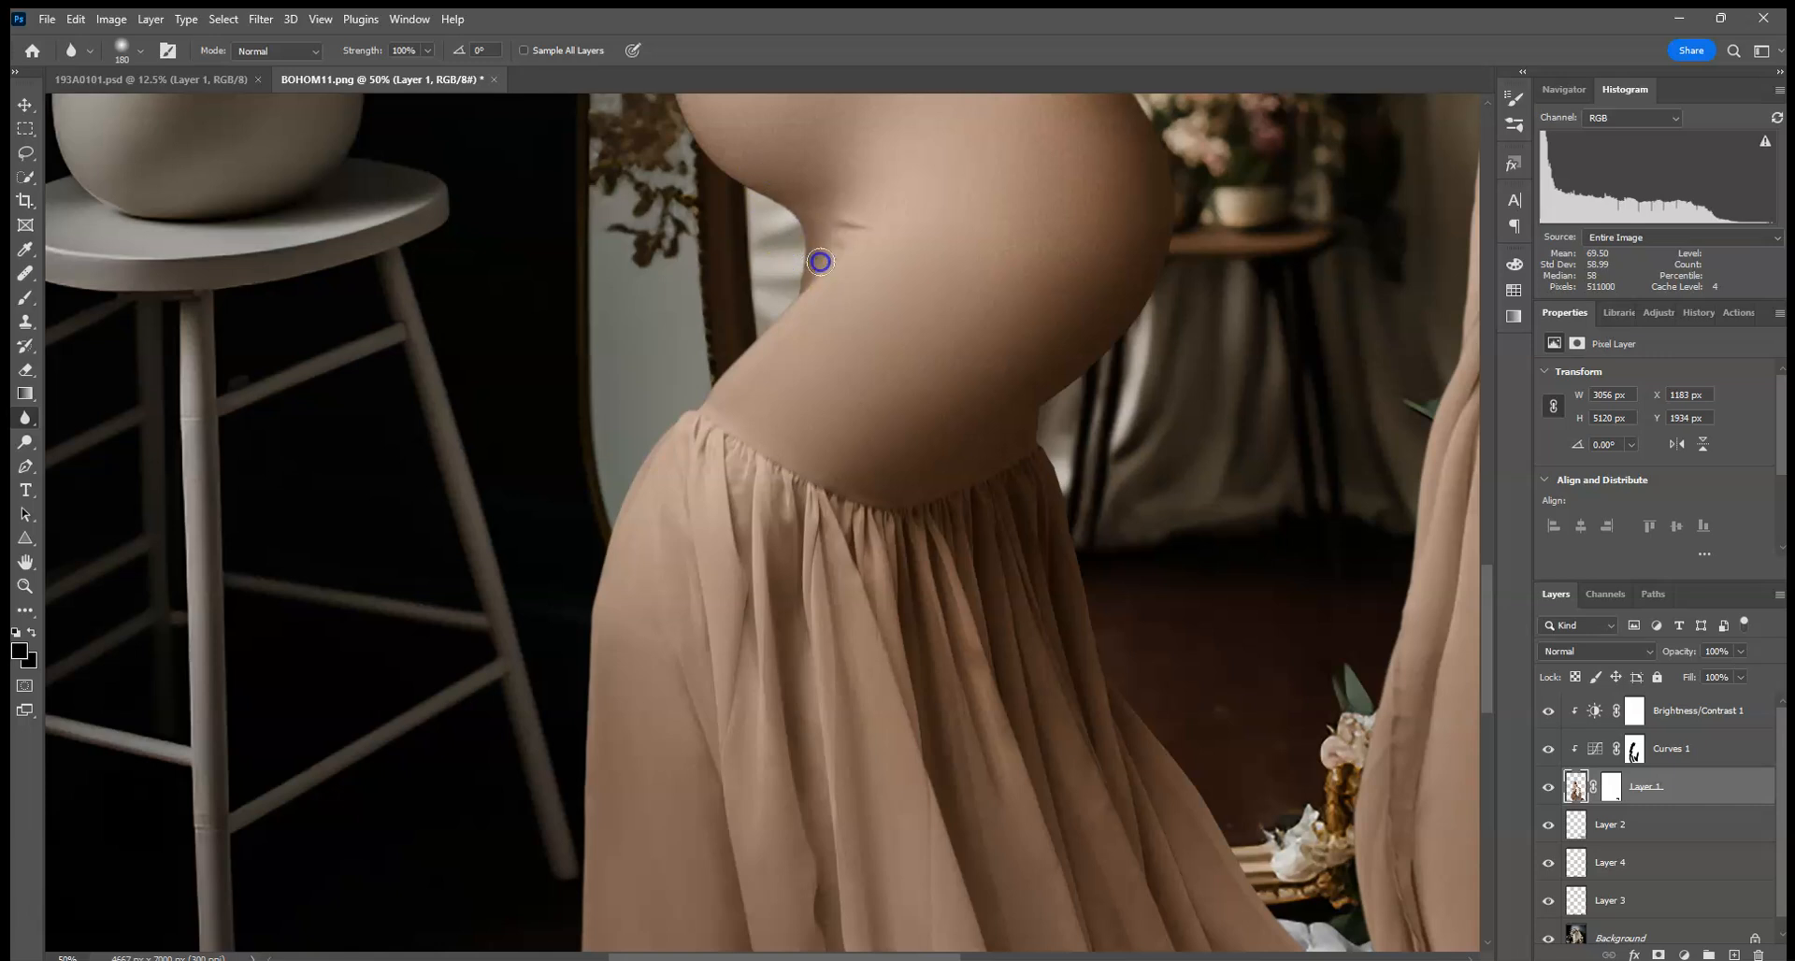
- Blur the outline of the hip, the baby bump and the elbow beside the mirror frame
{"action": "left_click_drag", "start_coordinate": [936, 208], "coordinate": [985, 468]}
{"action": "mouse_move", "coordinate": [1245, 541]}
{"action": "left_mouse_down"}
{"action": "mouse_move", "coordinate": [1136, 639]}
{"action": "mouse_move", "coordinate": [1188, 617]}
{"action": "mouse_move", "coordinate": [1114, 795]}
{"action": "left_mouse_up"}
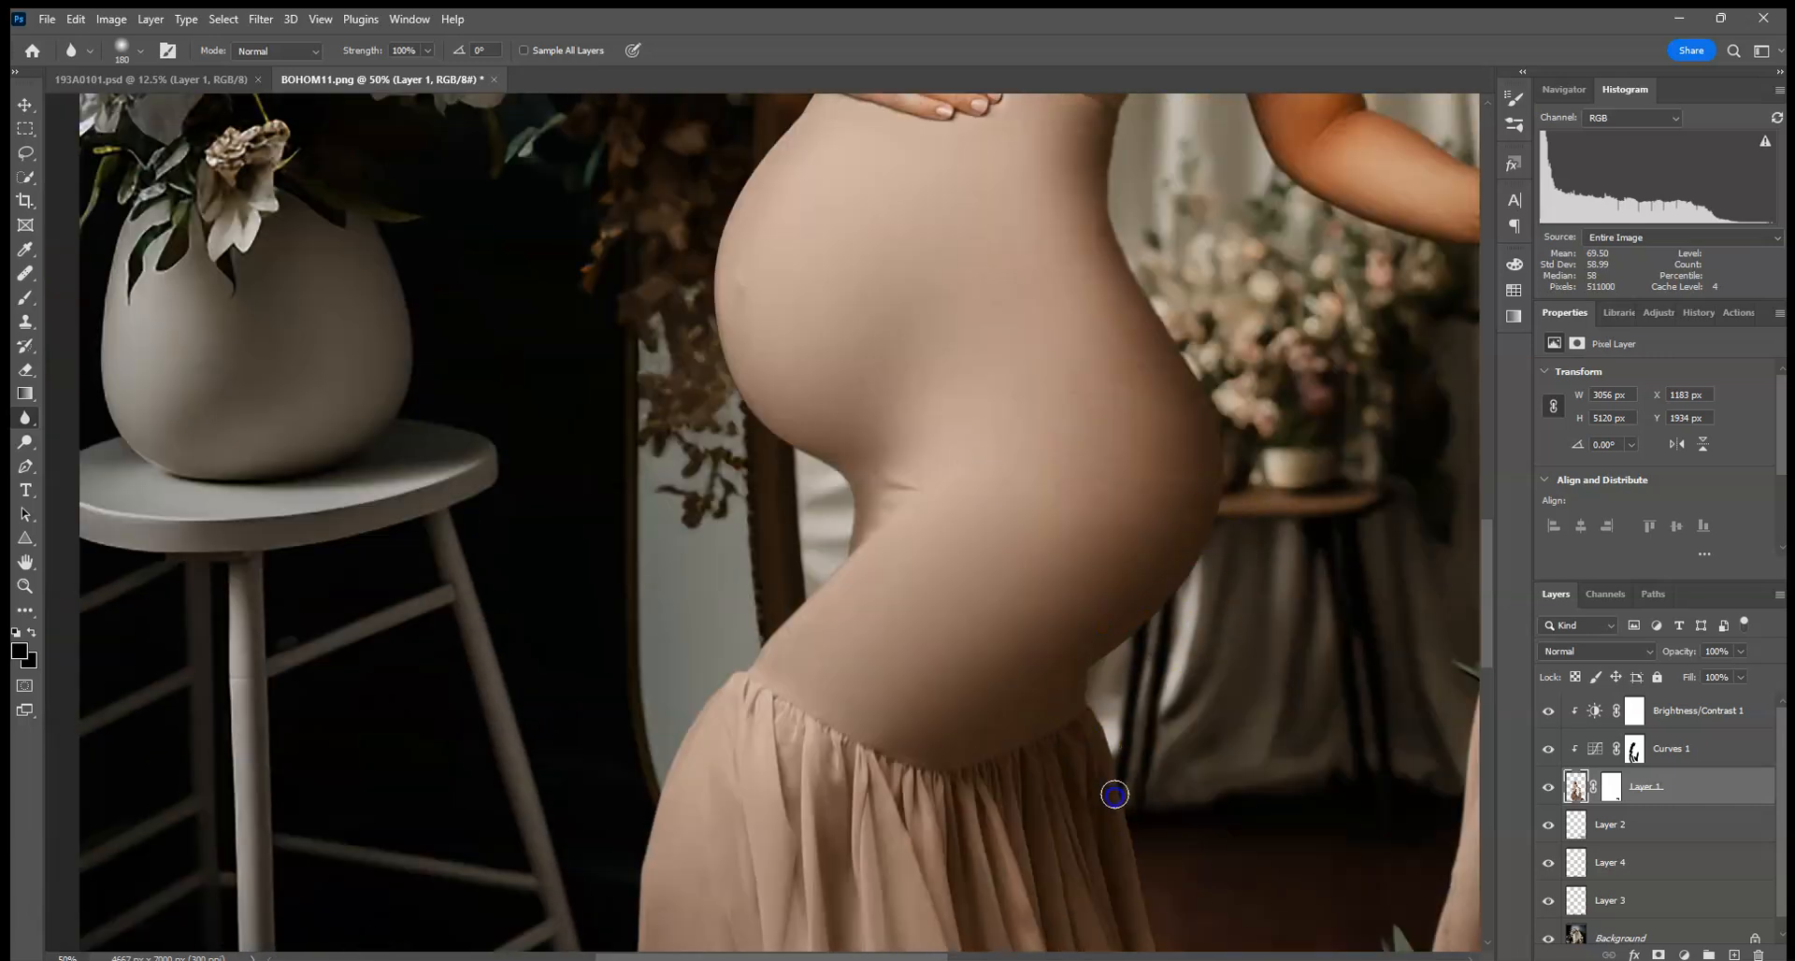
{"action": "left_click_drag", "start_coordinate": [1206, 514], "coordinate": [1141, 633]}
{"action": "mouse_move", "coordinate": [692, 249]}
{"action": "left_mouse_down"}
{"action": "mouse_move", "coordinate": [806, 480]}
{"action": "mouse_move", "coordinate": [857, 537]}
{"action": "left_mouse_up"}
{"action": "left_click_drag", "start_coordinate": [916, 198], "coordinate": [883, 469]}
{"action": "left_click_drag", "start_coordinate": [777, 388], "coordinate": [698, 500]}
{"action": "left_click_drag", "start_coordinate": [726, 209], "coordinate": [718, 366]}
{"action": "left_click_drag", "start_coordinate": [900, 204], "coordinate": [827, 470]}
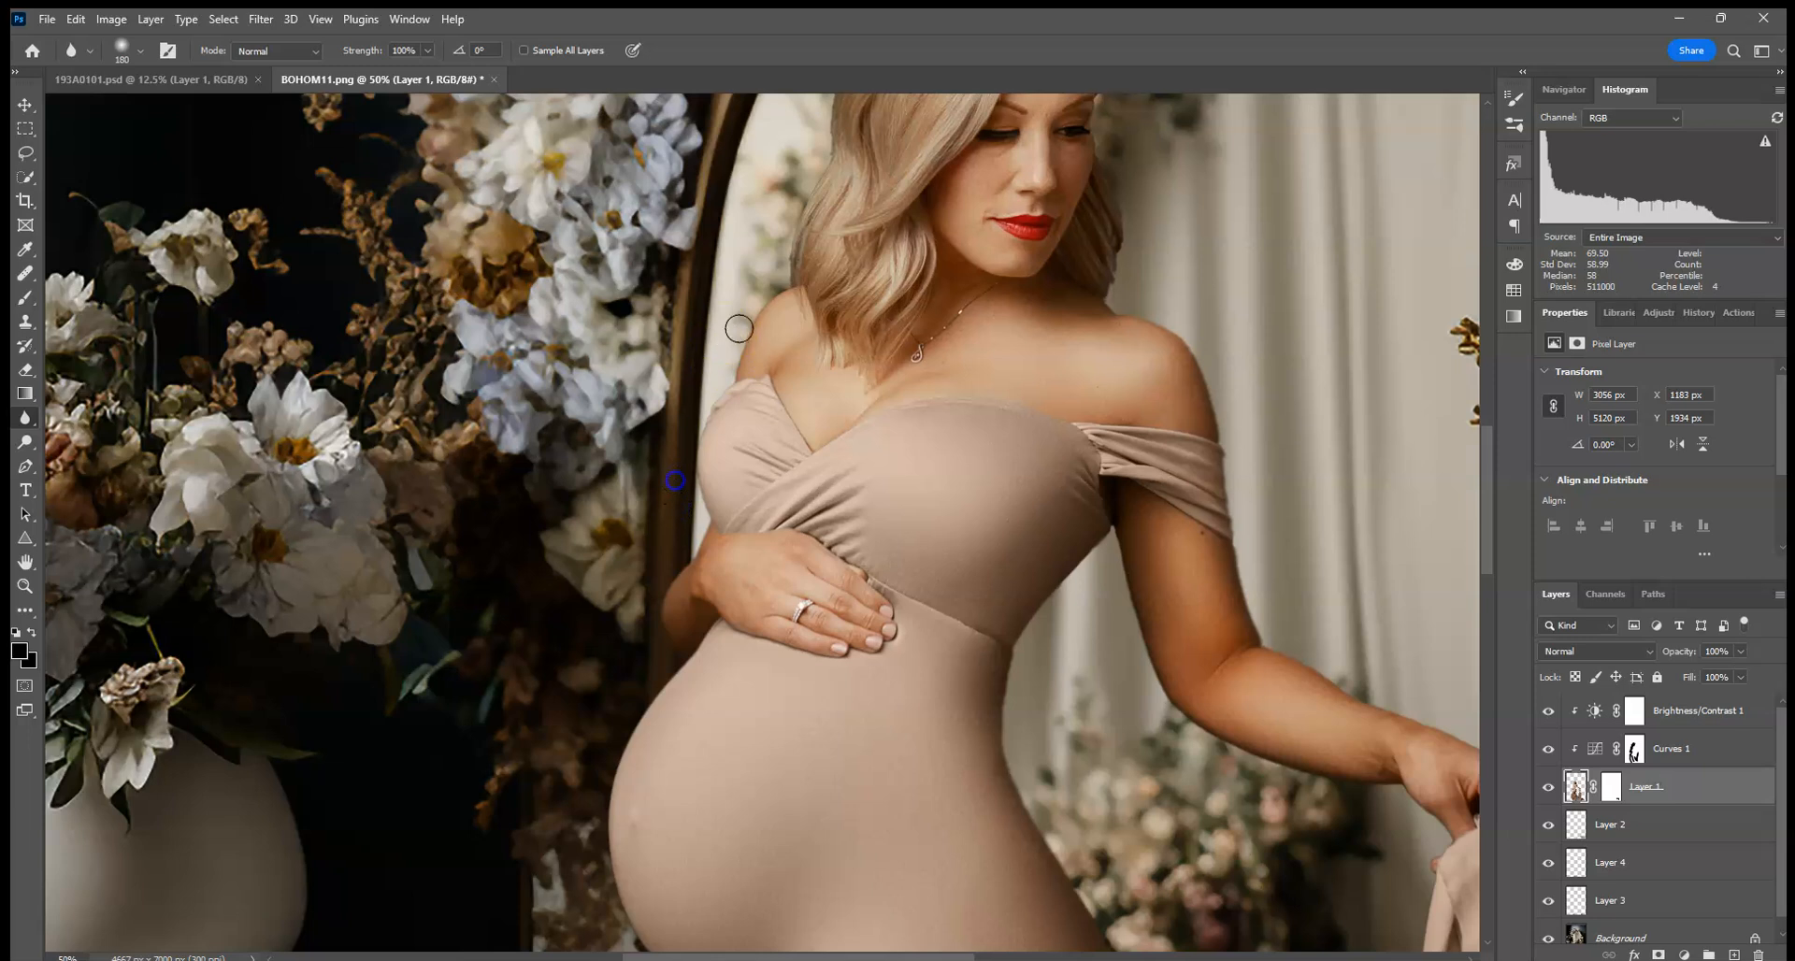
- Blur the mirror-frame-side shoulder and the hair outline around the head
{"action": "left_click_drag", "start_coordinate": [727, 318], "coordinate": [772, 268]}
{"action": "mouse_move", "coordinate": [804, 192]}
{"action": "left_mouse_down"}
{"action": "mouse_move", "coordinate": [789, 198]}
{"action": "mouse_move", "coordinate": [809, 379]}
{"action": "mouse_move", "coordinate": [790, 379]}
{"action": "mouse_move", "coordinate": [799, 273]}
{"action": "left_mouse_up"}
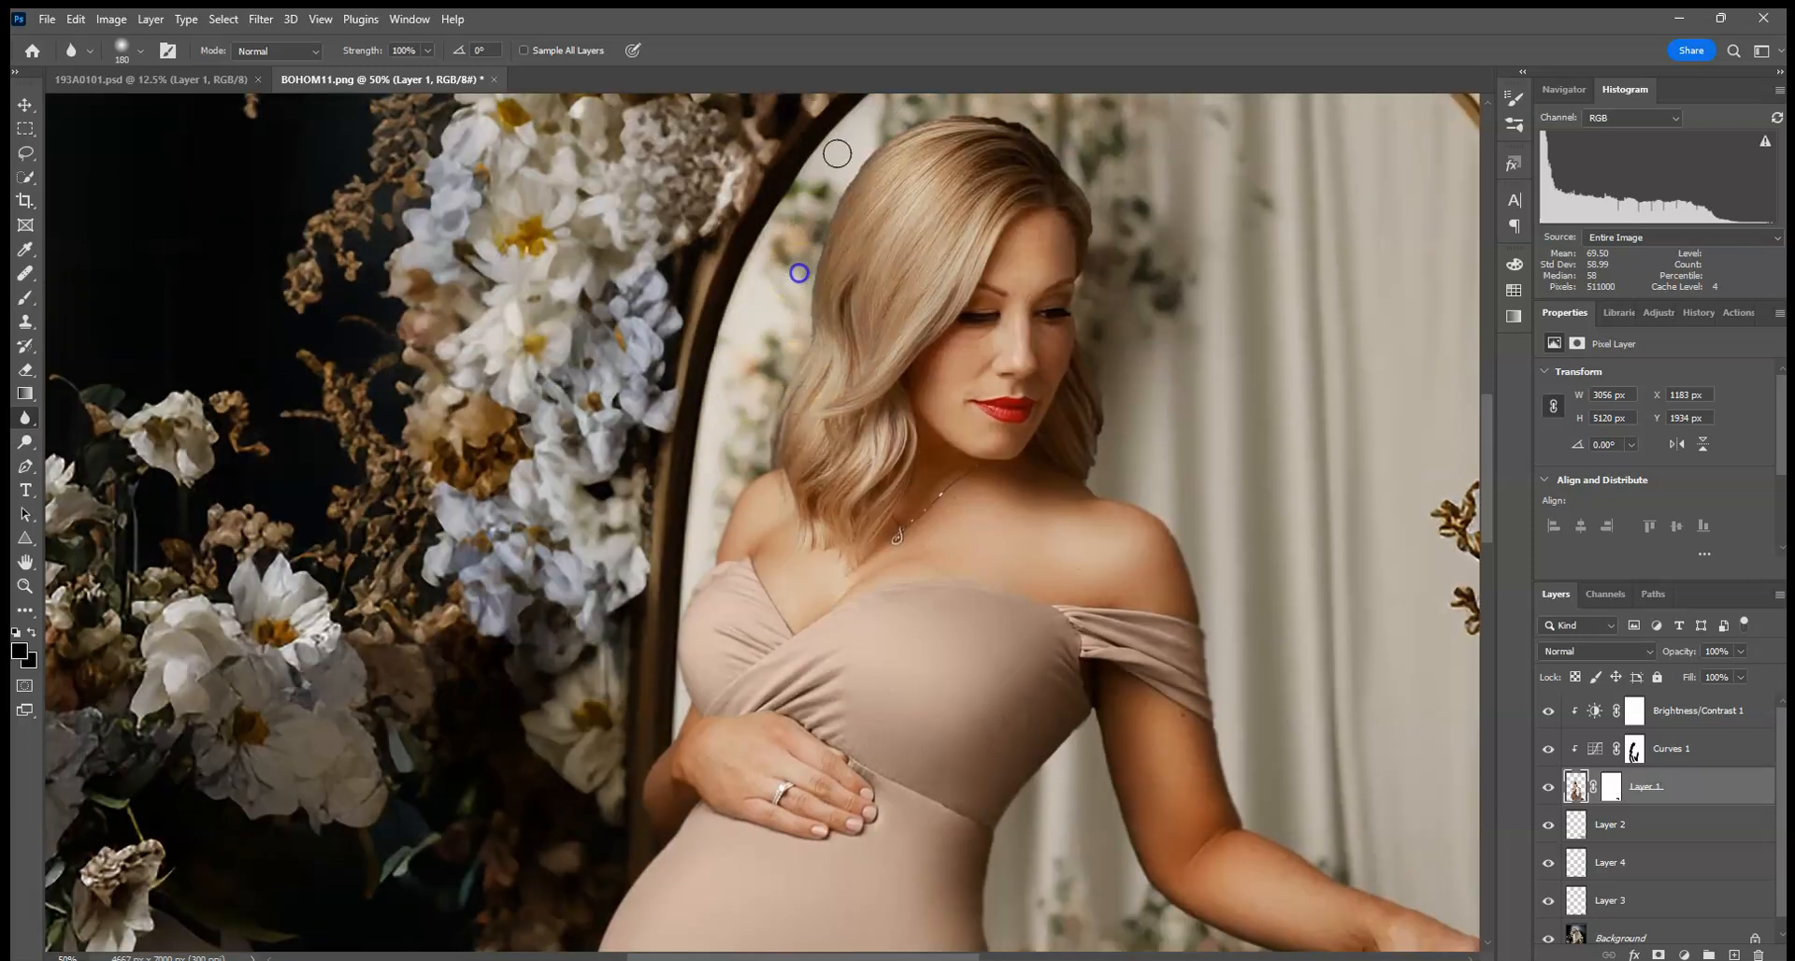
{"action": "mouse_move", "coordinate": [792, 350]}
{"action": "left_mouse_down"}
{"action": "mouse_move", "coordinate": [809, 242]}
{"action": "mouse_move", "coordinate": [831, 318]}
{"action": "left_mouse_up"}
{"action": "left_click_drag", "start_coordinate": [743, 250], "coordinate": [852, 167]}
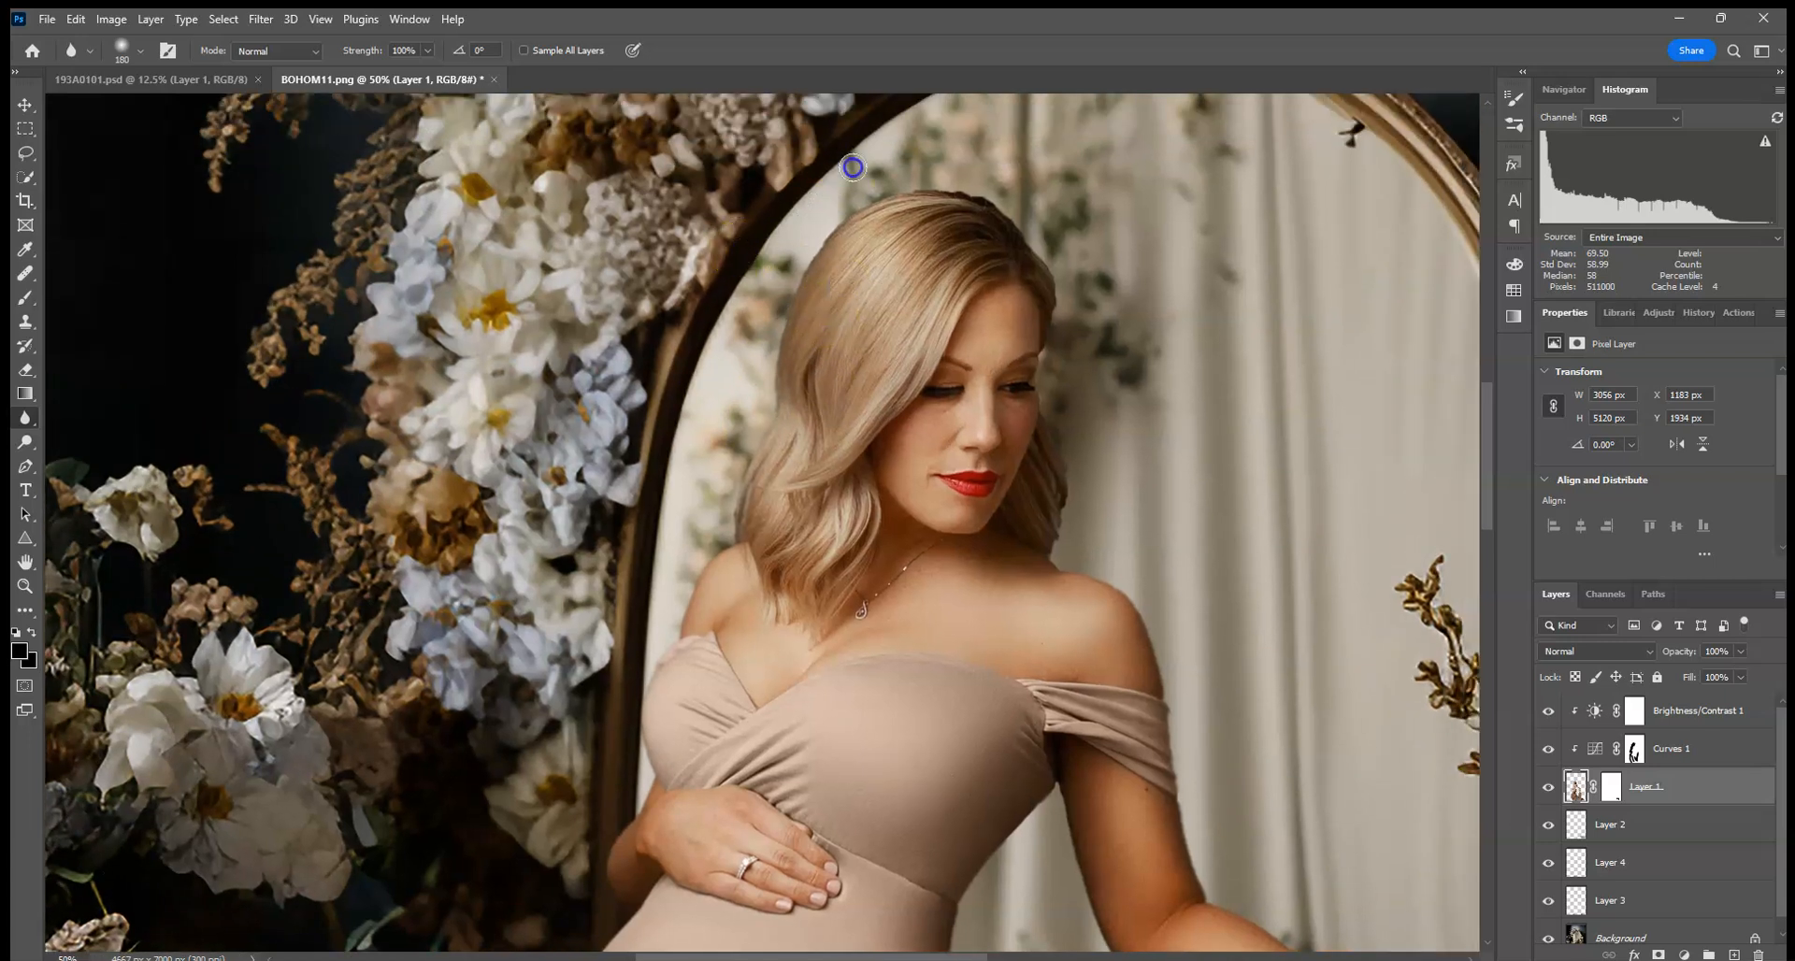
{"action": "left_click", "coordinate": [735, 463]}
{"action": "left_click", "coordinate": [967, 605]}
{"action": "left_click", "coordinate": [1104, 454]}
- Touch up the remaining hard edges along the back of the skirt and the front hem with the Blur tool
{"action": "mouse_move", "coordinate": [1122, 696]}
{"action": "left_mouse_down"}
{"action": "mouse_move", "coordinate": [1111, 286]}
{"action": "mouse_move", "coordinate": [1065, 252]}
{"action": "left_mouse_up"}
{"action": "left_click_drag", "start_coordinate": [935, 888], "coordinate": [885, 408]}
{"action": "mouse_move", "coordinate": [945, 751]}
{"action": "left_mouse_down"}
{"action": "mouse_move", "coordinate": [919, 583]}
{"action": "mouse_move", "coordinate": [783, 190]}
{"action": "left_mouse_up"}
{"action": "mouse_move", "coordinate": [1077, 366]}
{"action": "left_mouse_down"}
{"action": "mouse_move", "coordinate": [1044, 371]}
{"action": "mouse_move", "coordinate": [876, 129]}
{"action": "left_mouse_up"}
{"action": "left_click_drag", "start_coordinate": [864, 330], "coordinate": [933, 495]}
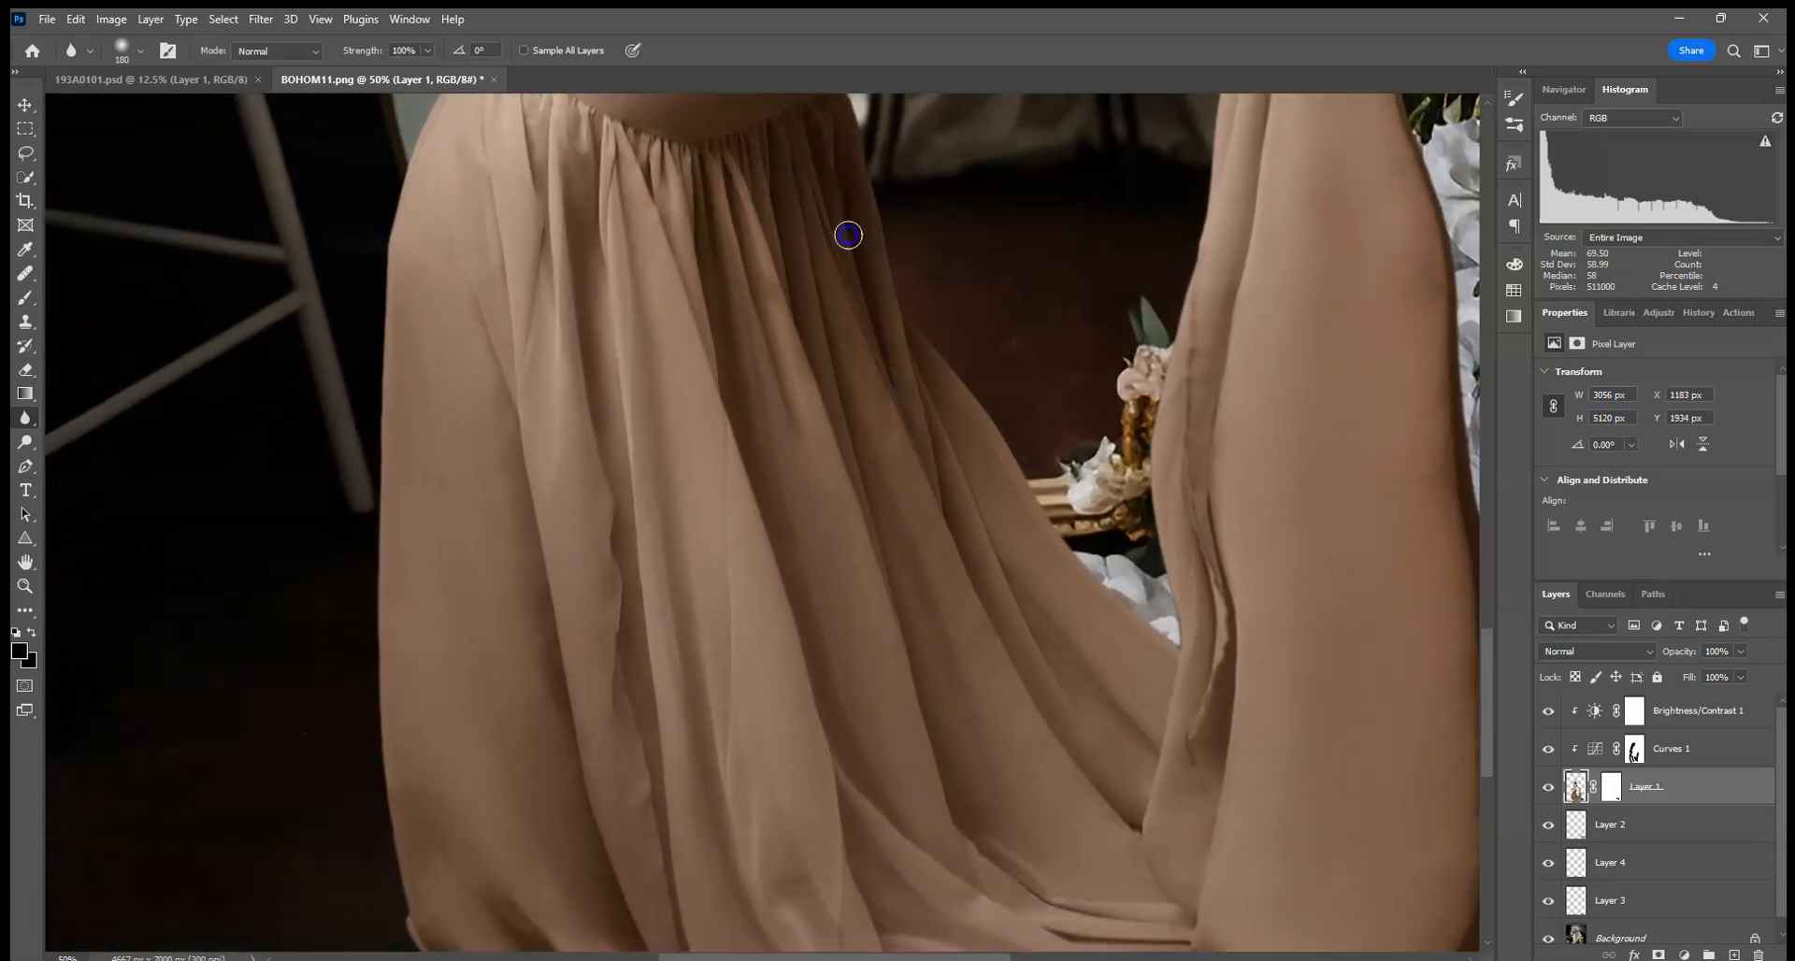
{"action": "mouse_move", "coordinate": [1150, 661]}
{"action": "left_mouse_down"}
{"action": "mouse_move", "coordinate": [1190, 580]}
{"action": "mouse_move", "coordinate": [1174, 673]}
{"action": "mouse_move", "coordinate": [1078, 364]}
{"action": "left_mouse_up"}
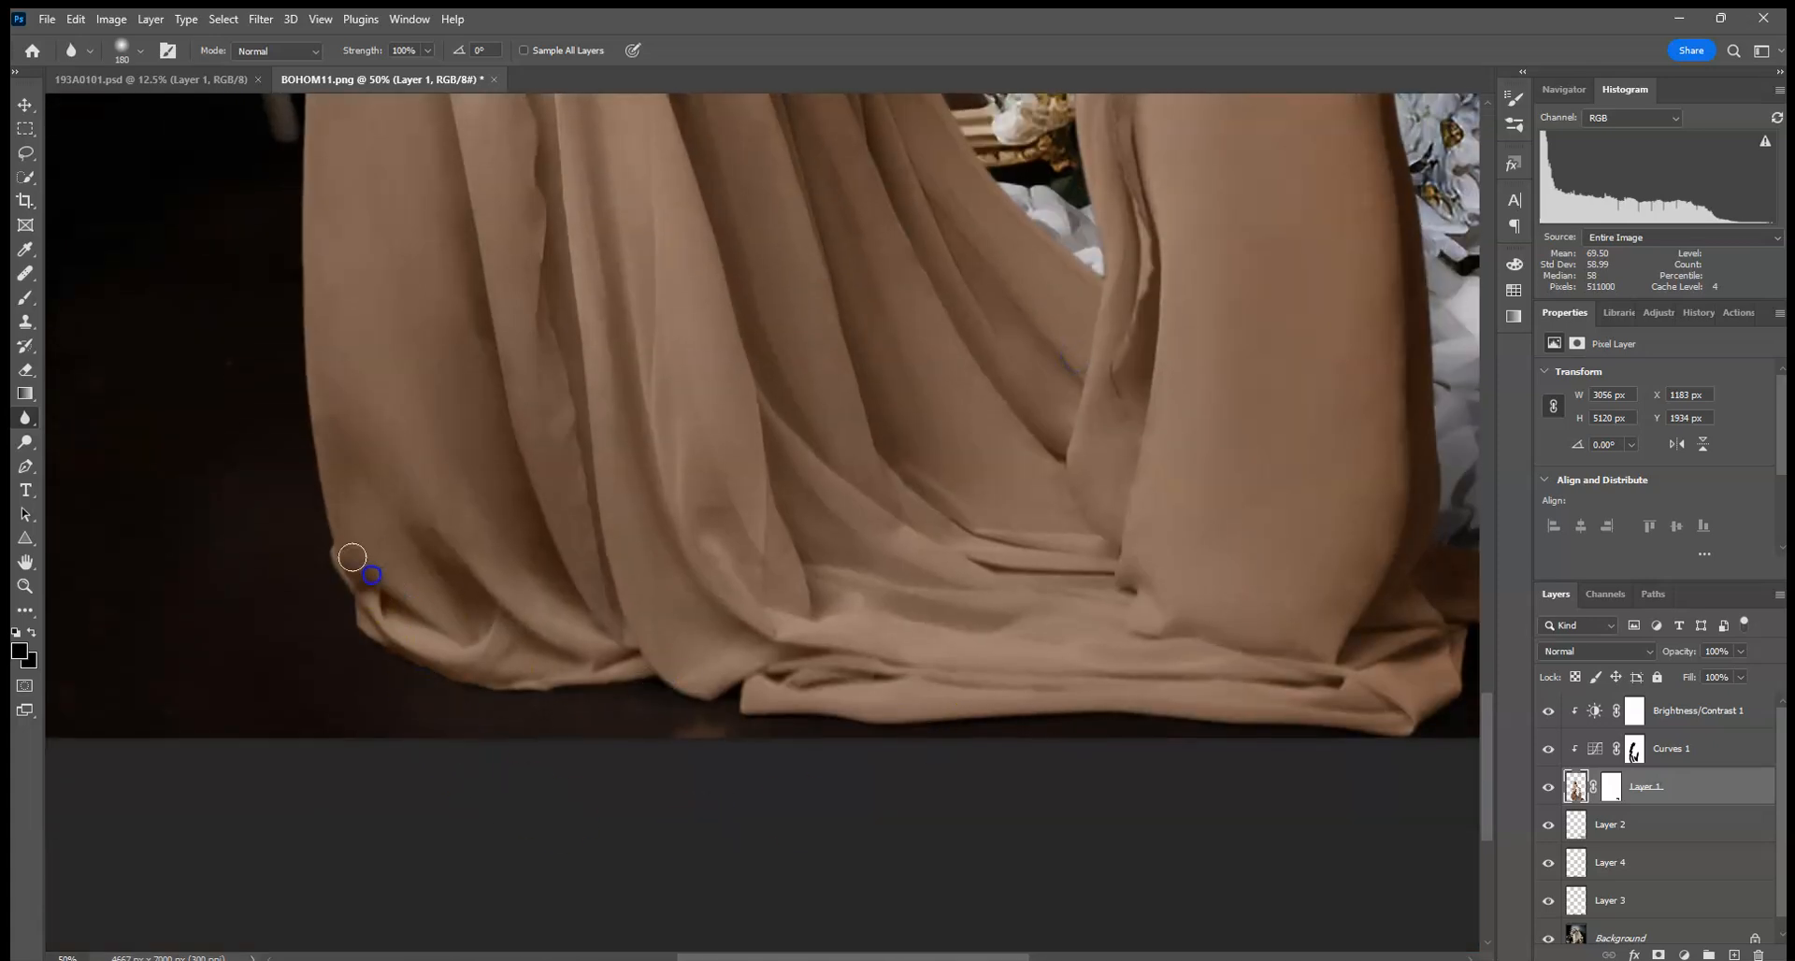
{"action": "left_click_drag", "start_coordinate": [861, 425], "coordinate": [1066, 869]}
{"action": "left_click_drag", "start_coordinate": [759, 266], "coordinate": [788, 597]}
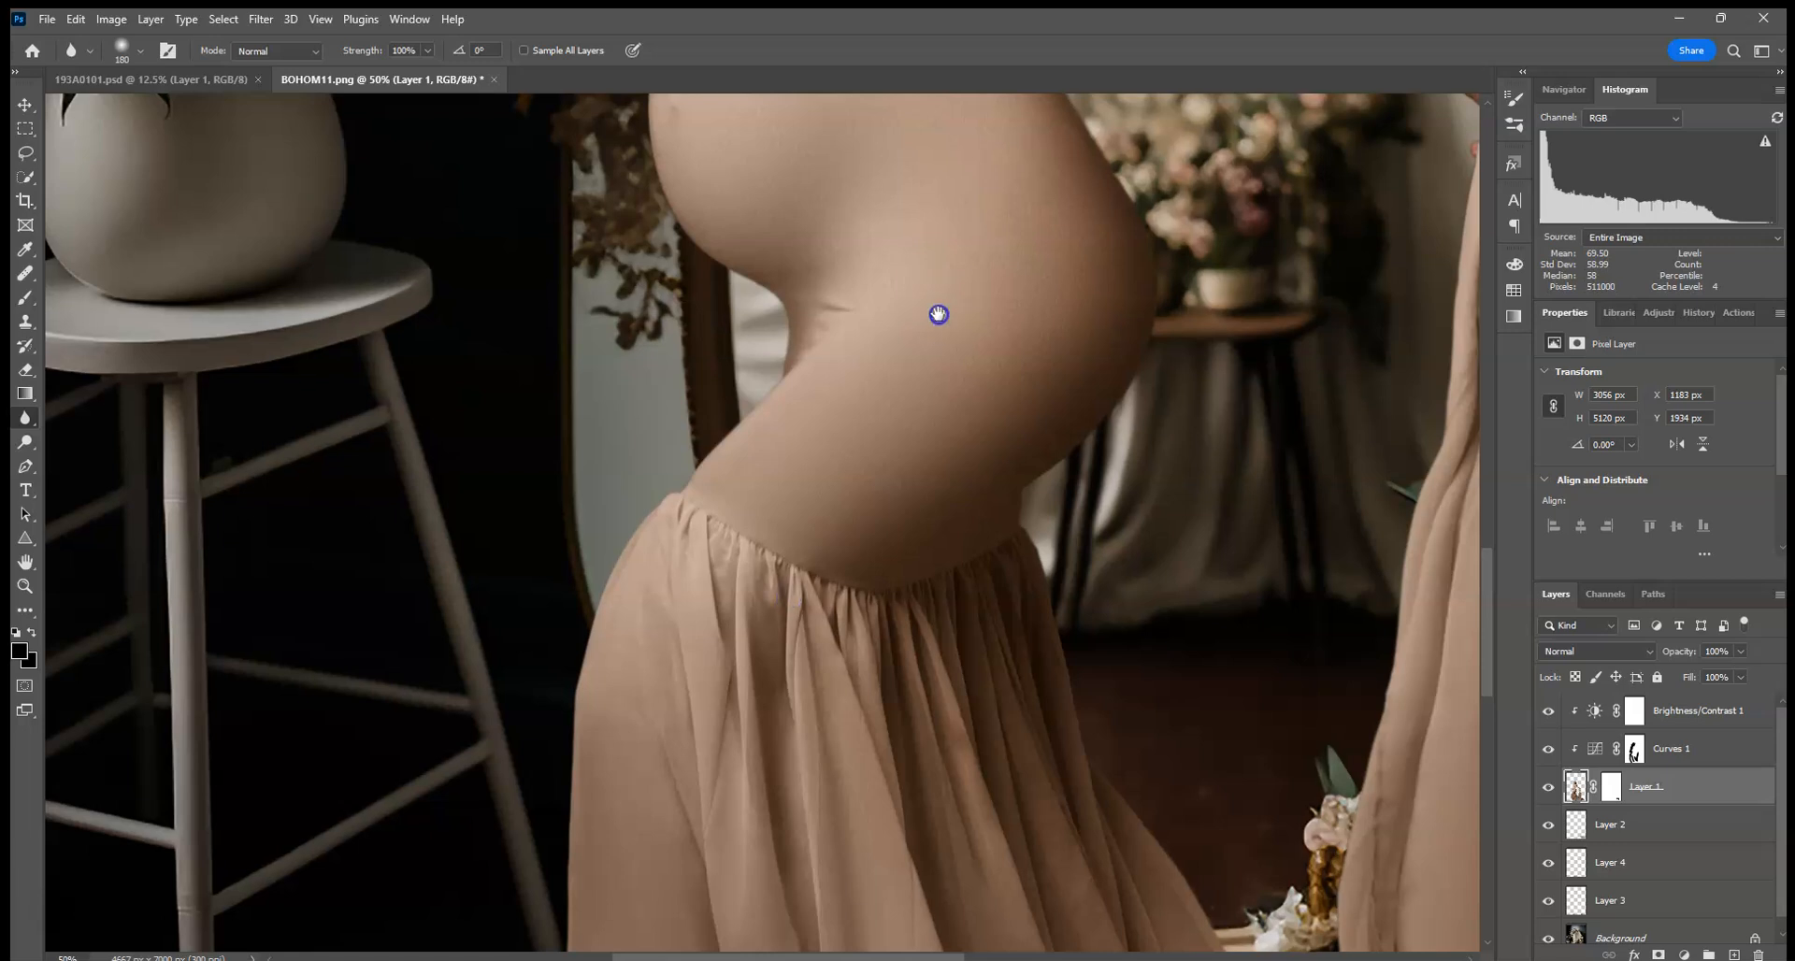
{"action": "key", "text": "ctrl+0"}
{"action": "mouse_move", "coordinate": [893, 298]}
{"action": "left_mouse_down"}
{"action": "mouse_move", "coordinate": [950, 361]}
{"action": "mouse_move", "coordinate": [887, 318]}
{"action": "left_mouse_up"}
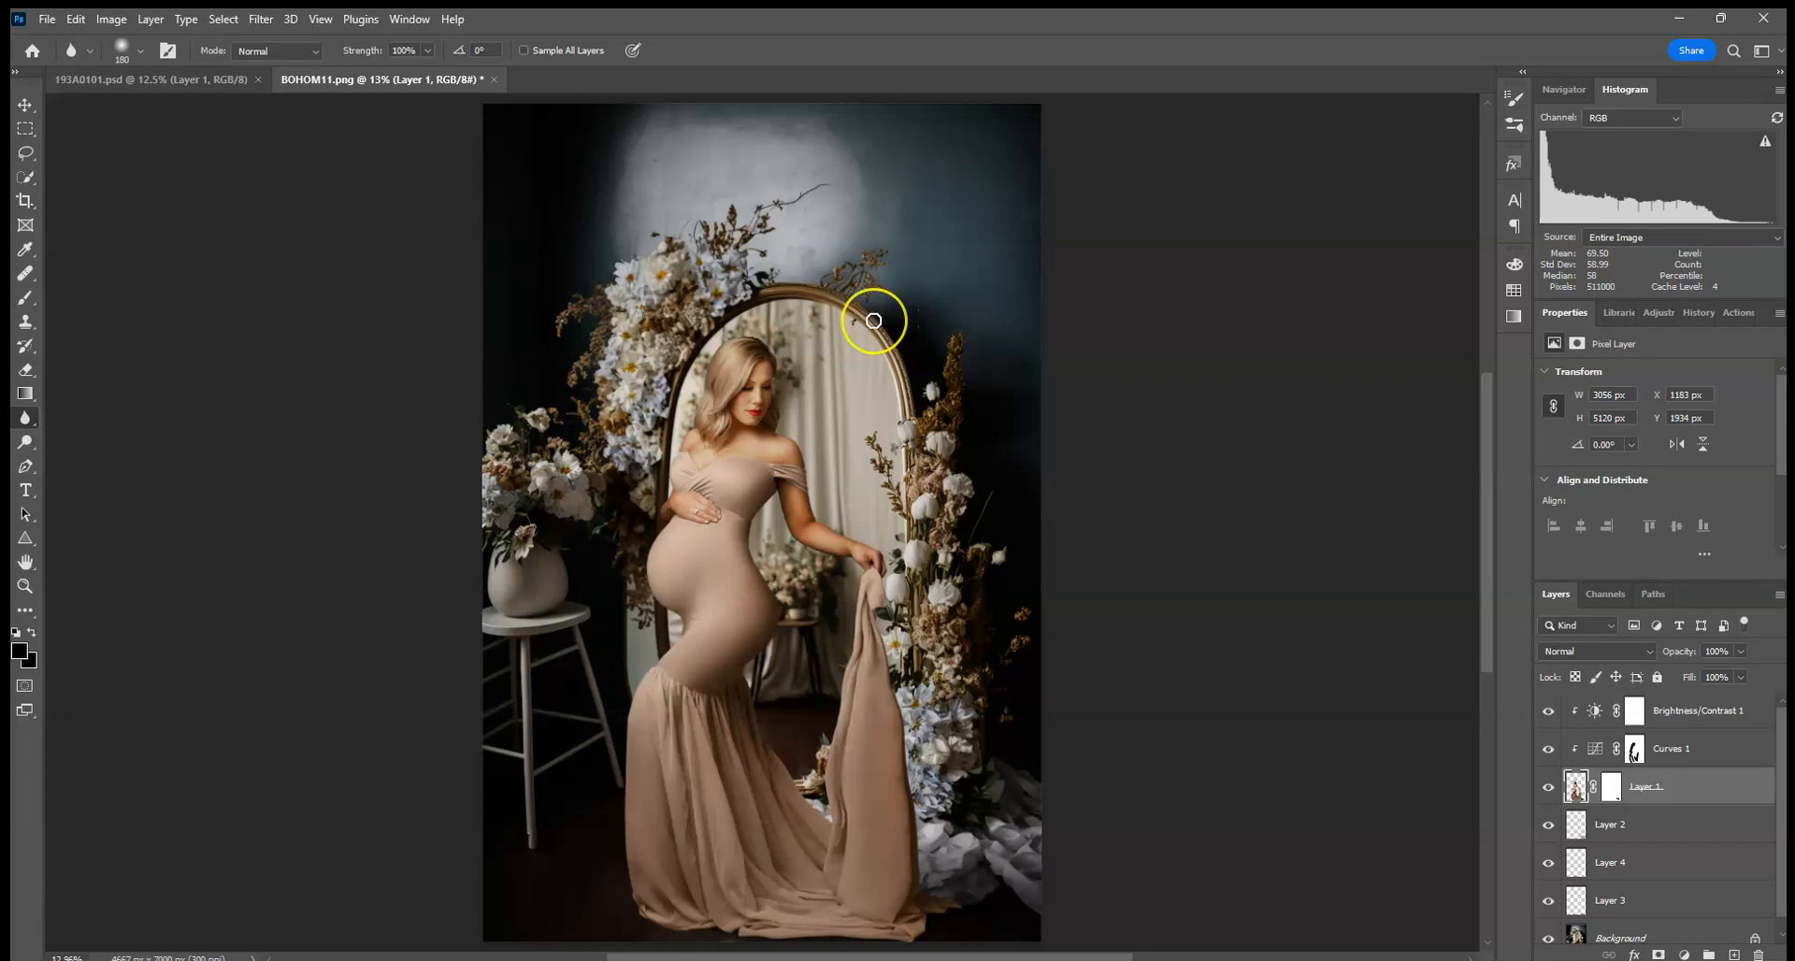
{"action": "mouse_move", "coordinate": [873, 321]}
{"action": "left_mouse_down"}
{"action": "mouse_move", "coordinate": [834, 329]}
{"action": "mouse_move", "coordinate": [868, 351]}
{"action": "mouse_move", "coordinate": [964, 335]}
{"action": "left_mouse_up"}
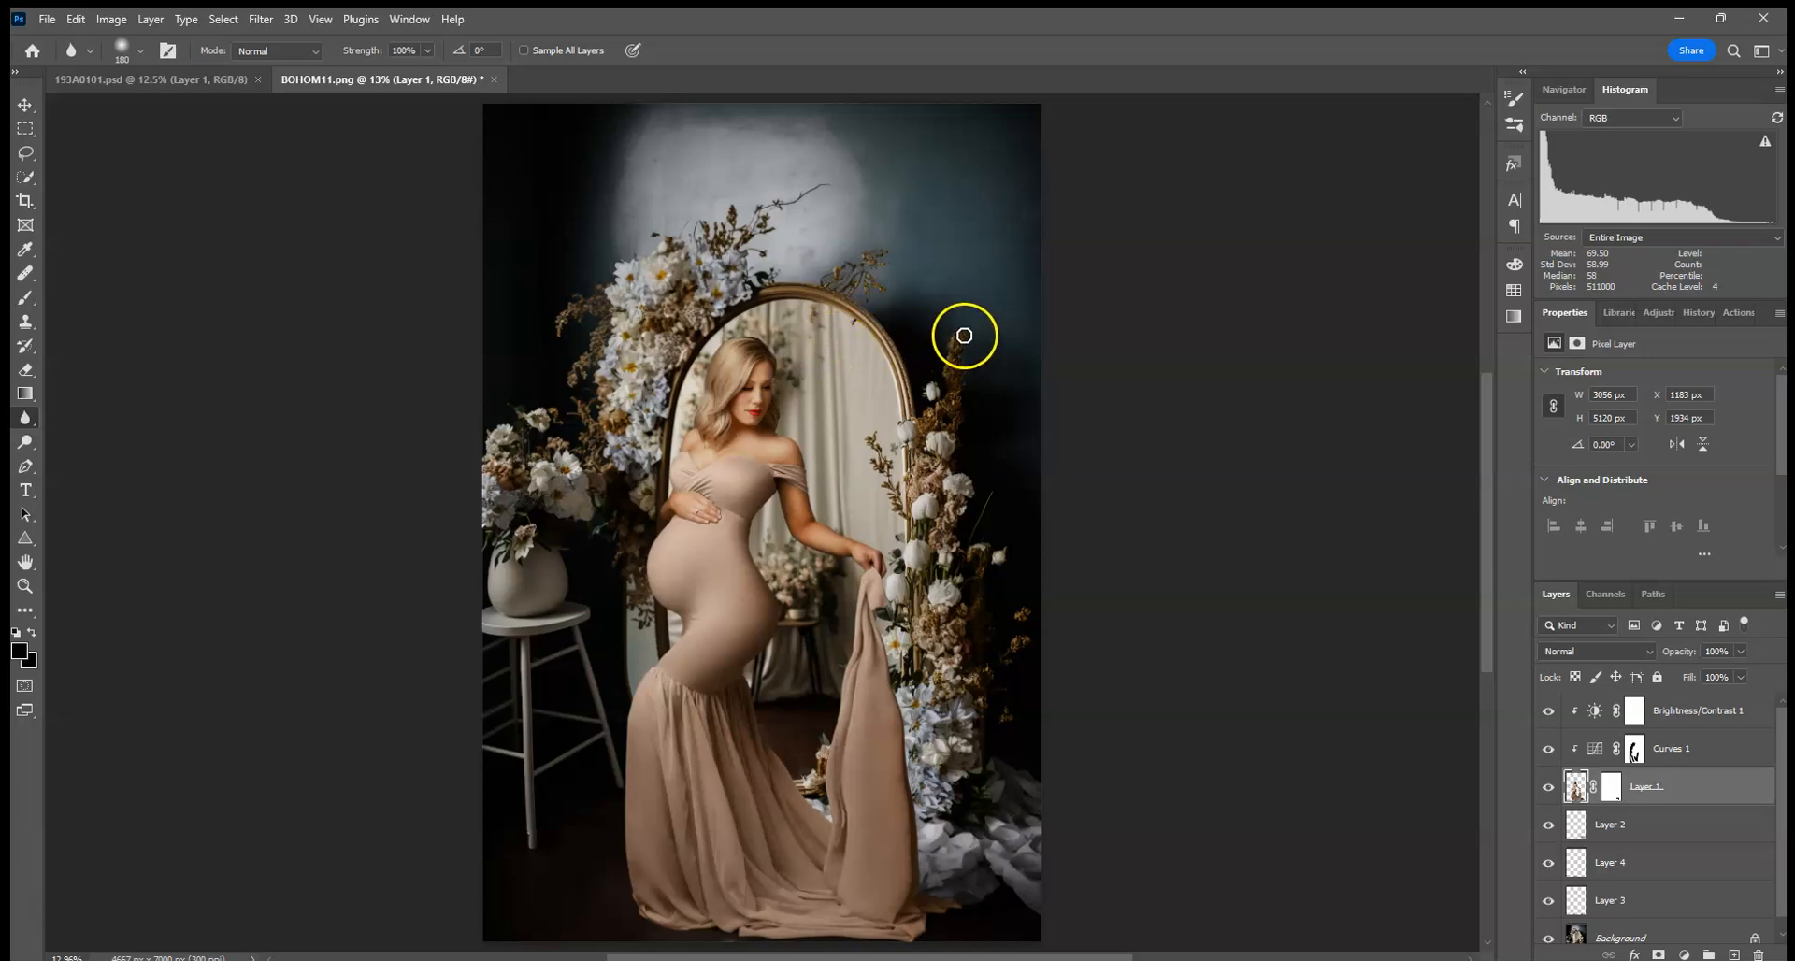
- Duplicate the background layer and apply a Gaussian Blur with a 3 pixel radius to the copy
{"action": "scroll", "coordinate": [1736, 772], "scroll_direction": "down", "scroll_amount": 1}
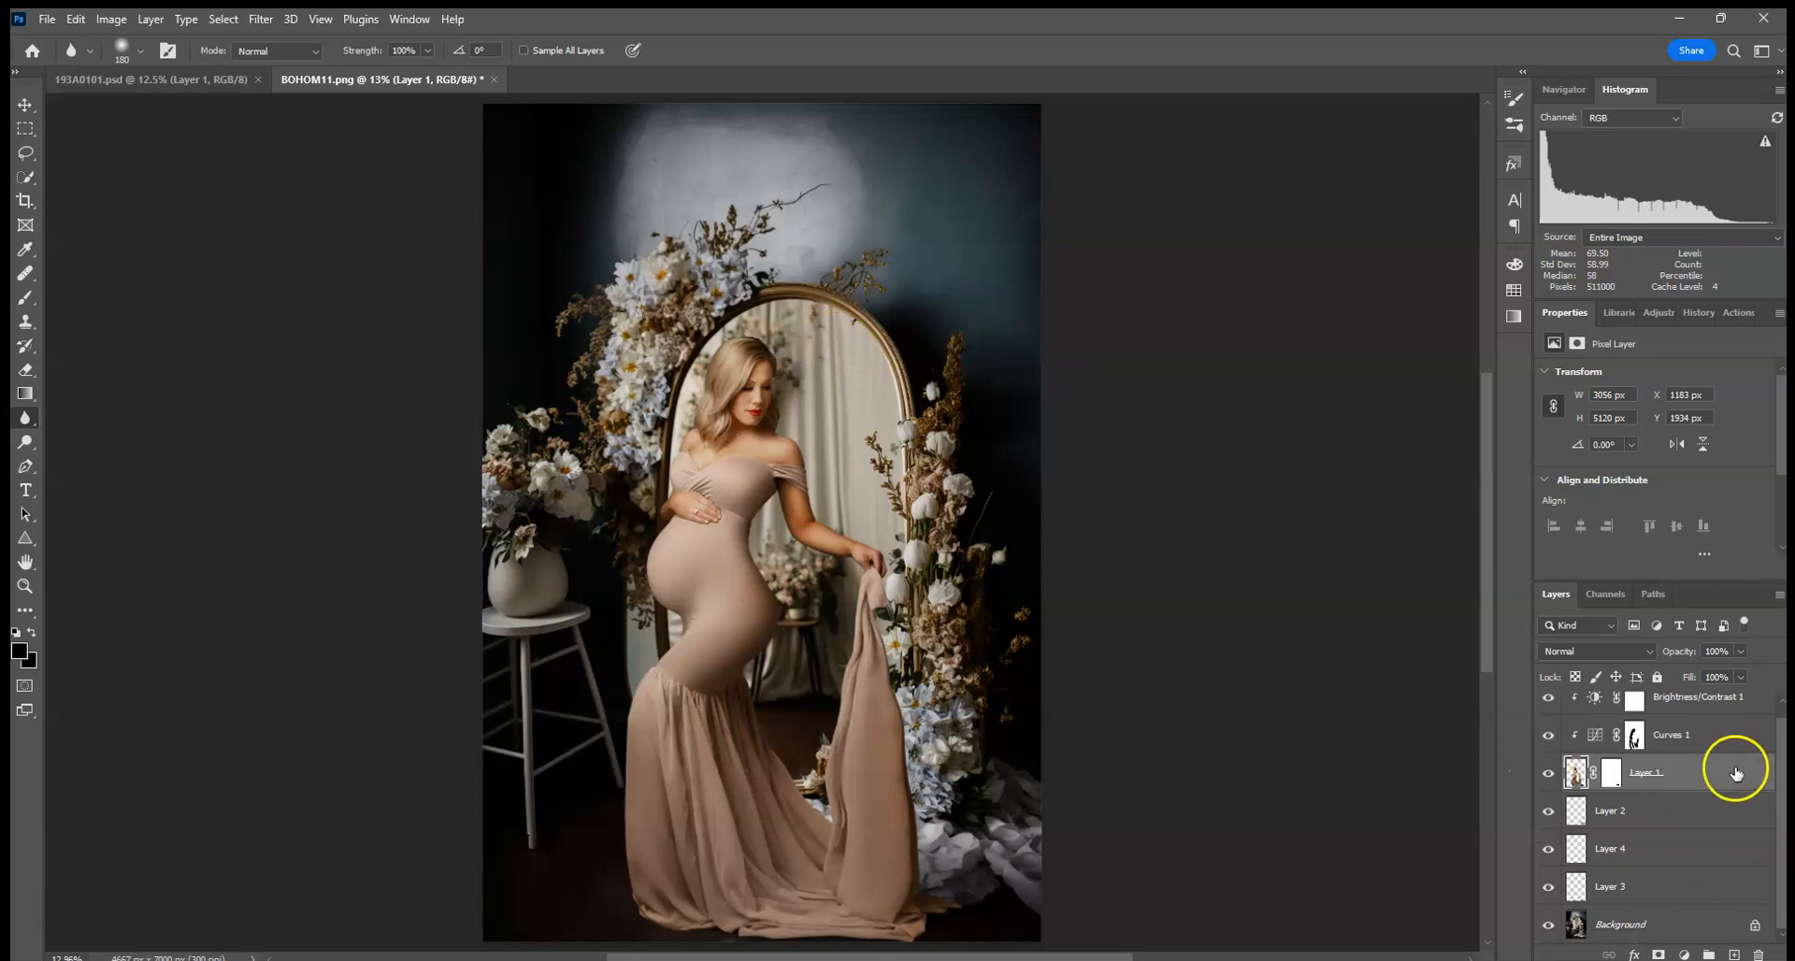
{"action": "left_click_drag", "start_coordinate": [1739, 926], "coordinate": [1733, 954]}
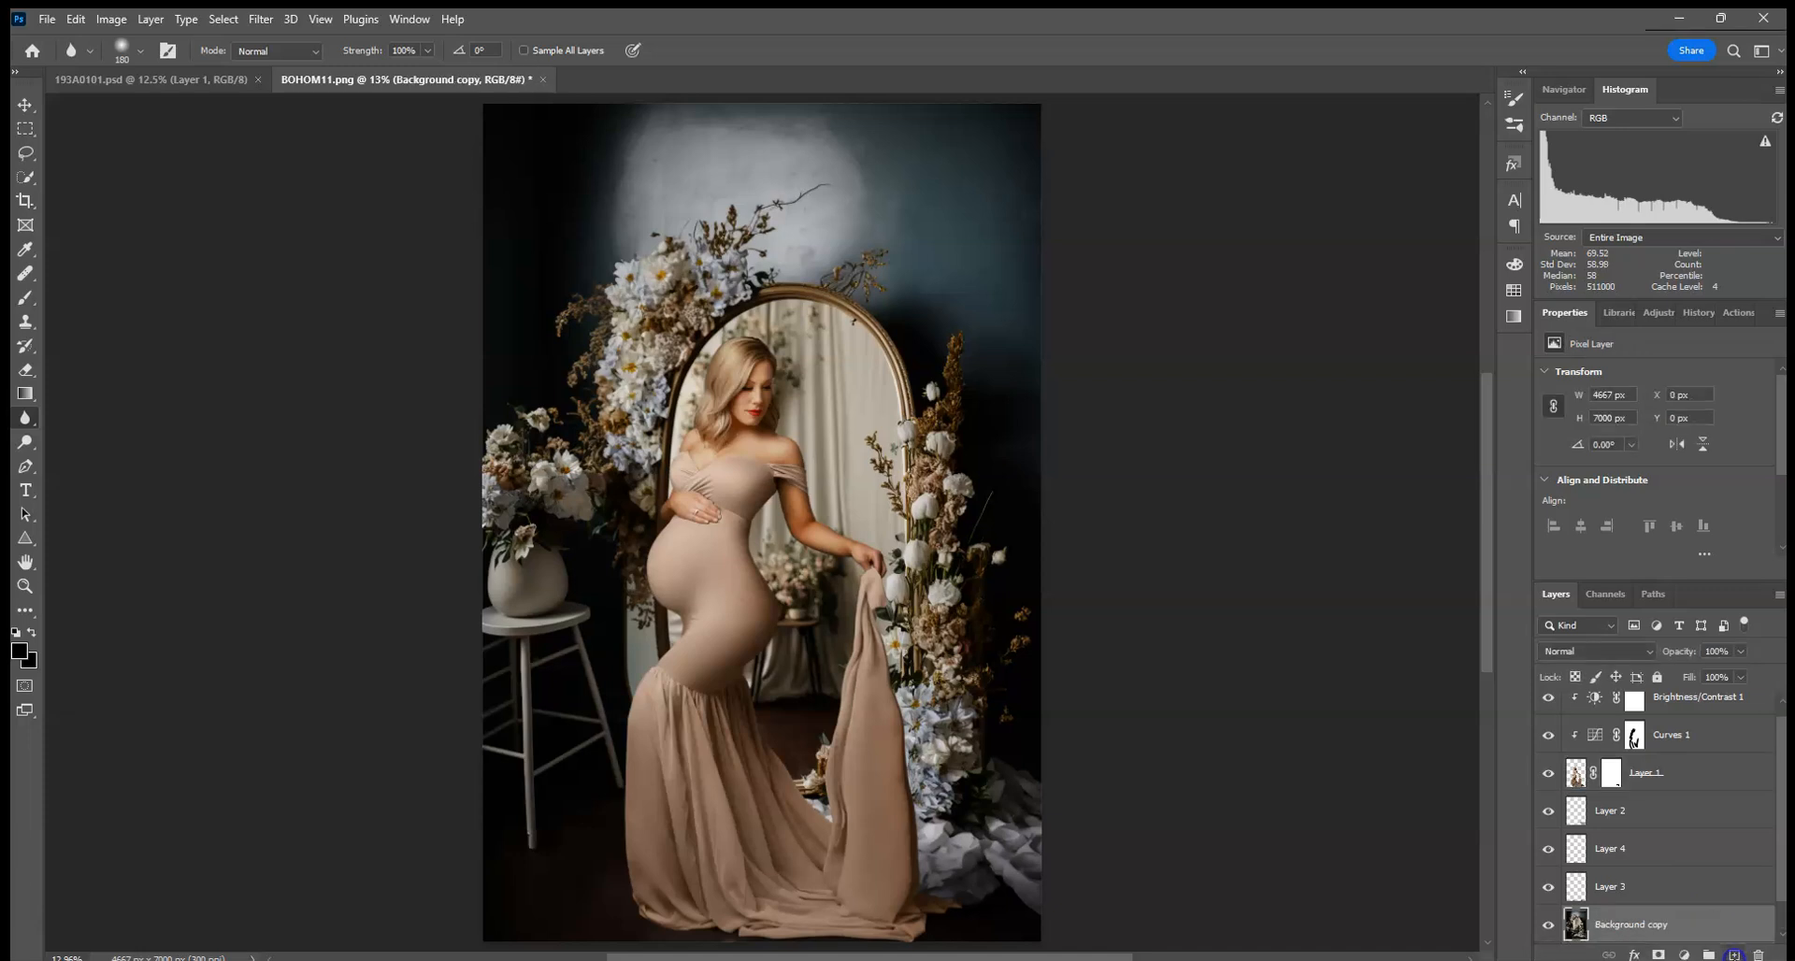
{"action": "left_click", "coordinate": [259, 18]}
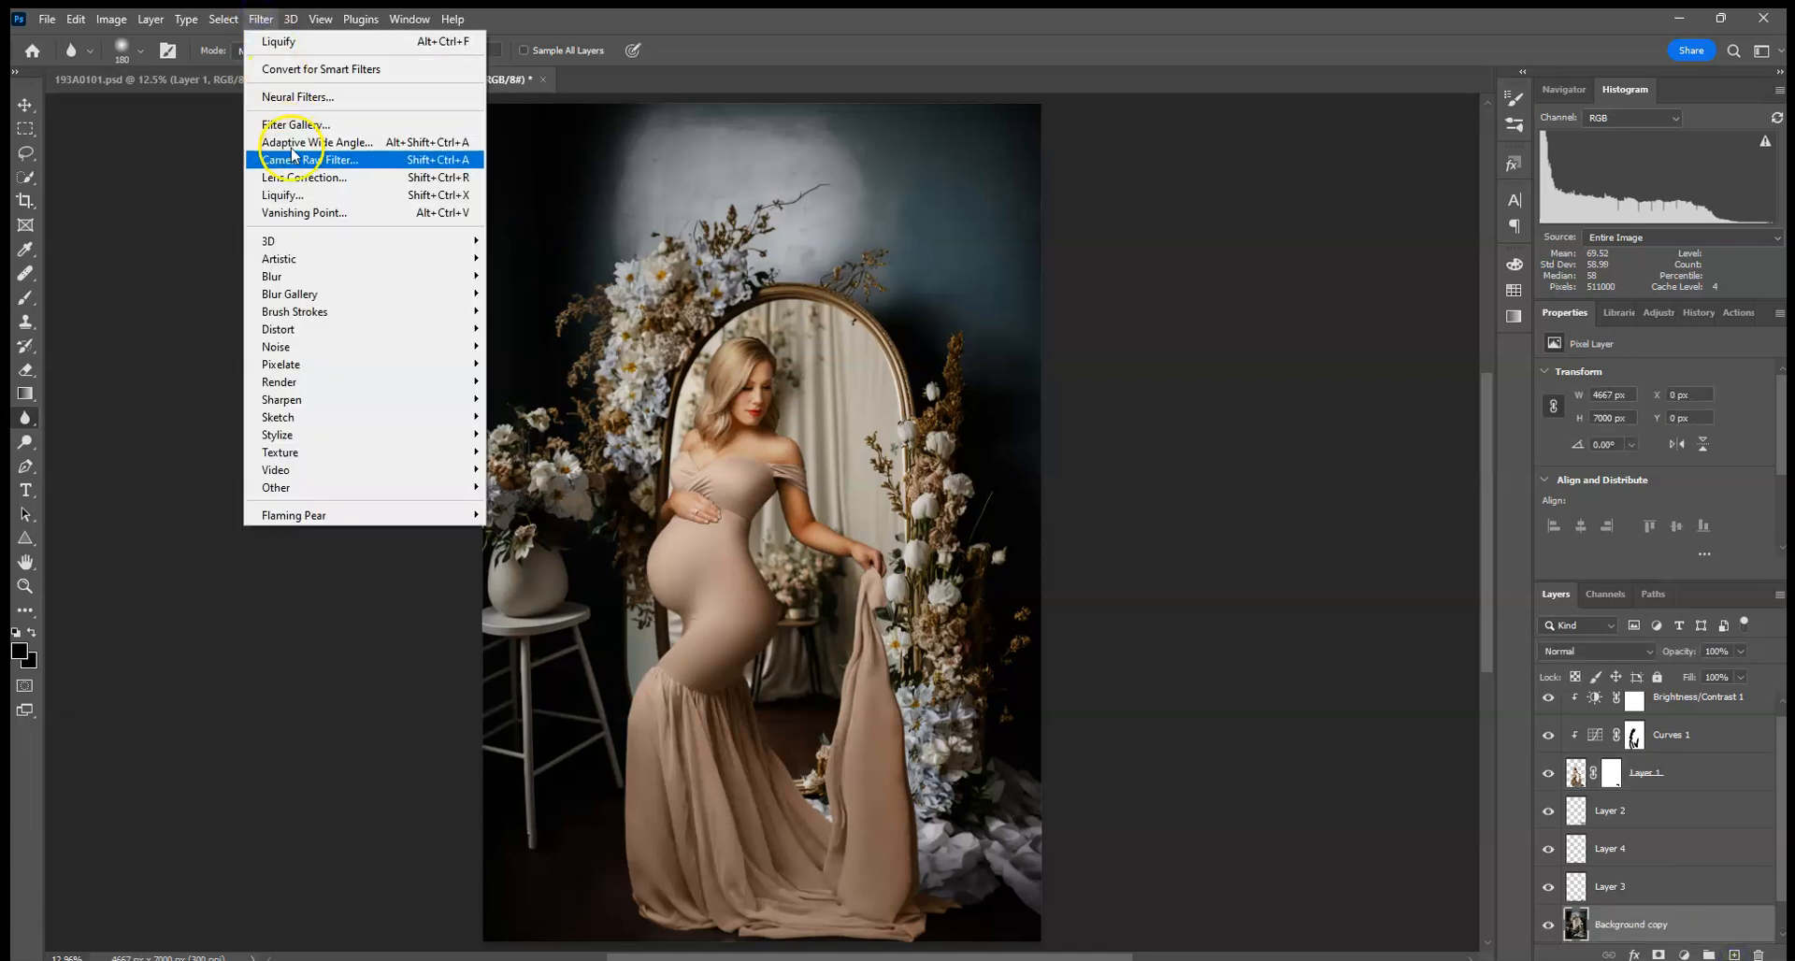
{"action": "mouse_move", "coordinate": [281, 276]}
{"action": "left_click", "coordinate": [534, 343]}
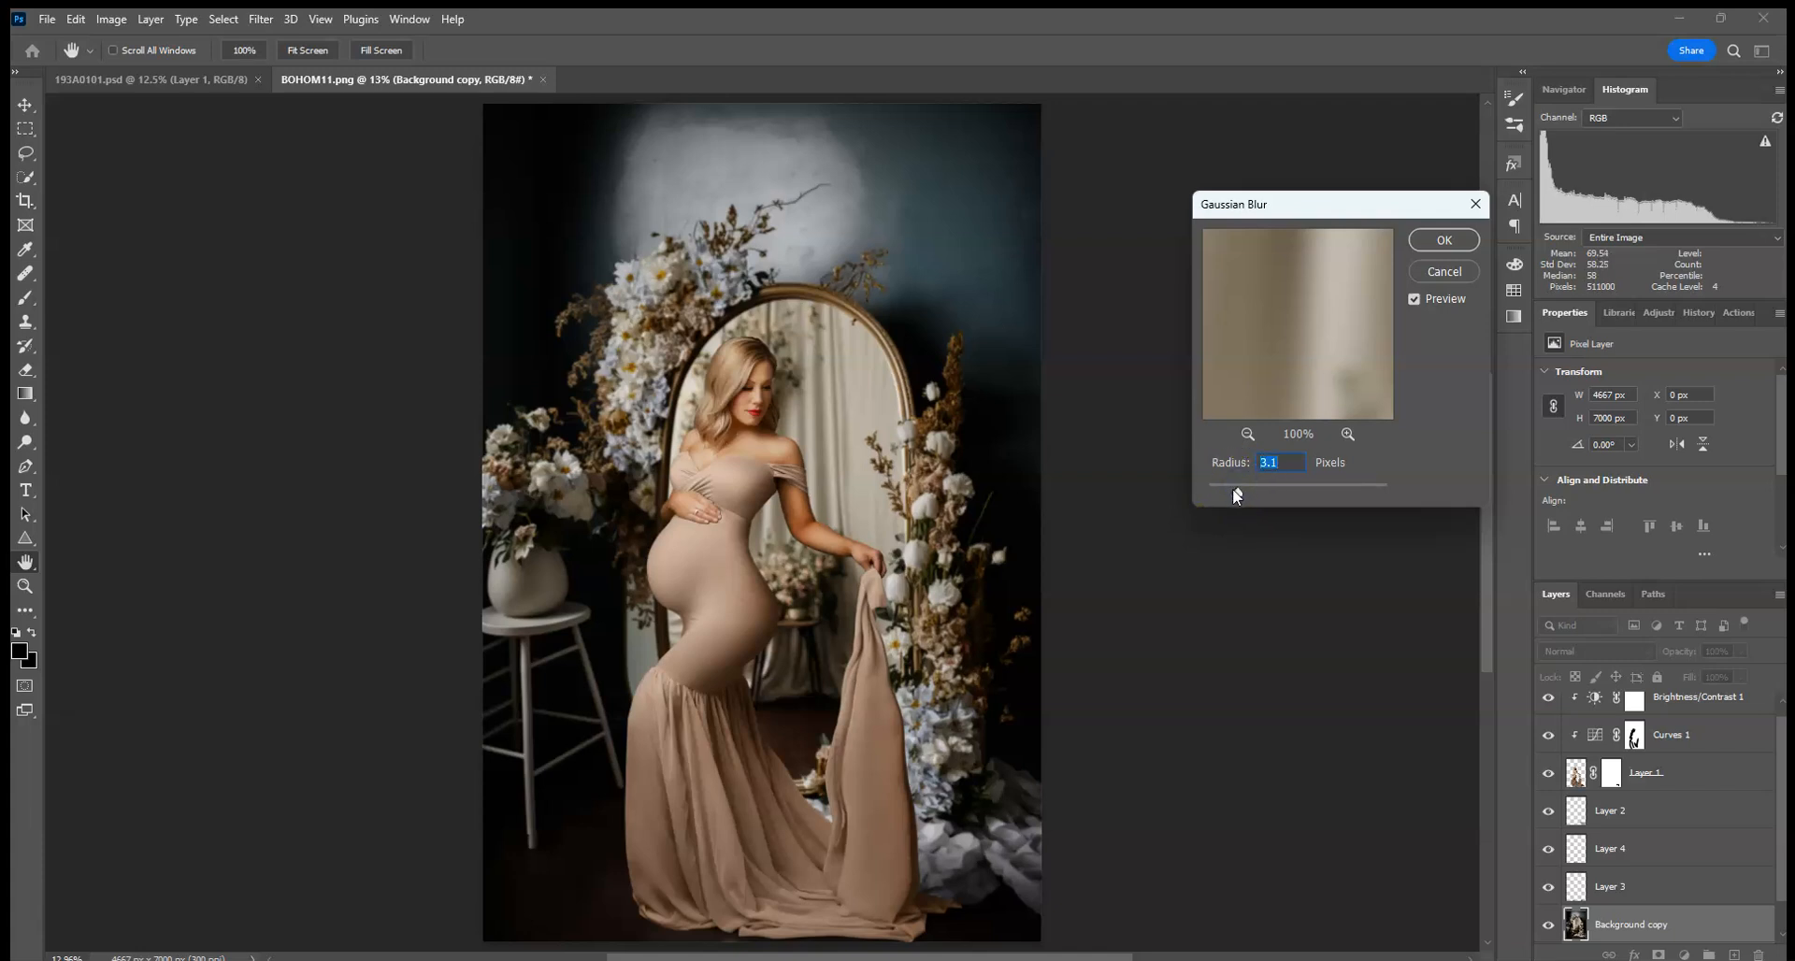
{"action": "type", "text": "3"}
{"action": "left_click", "coordinate": [1444, 240]}
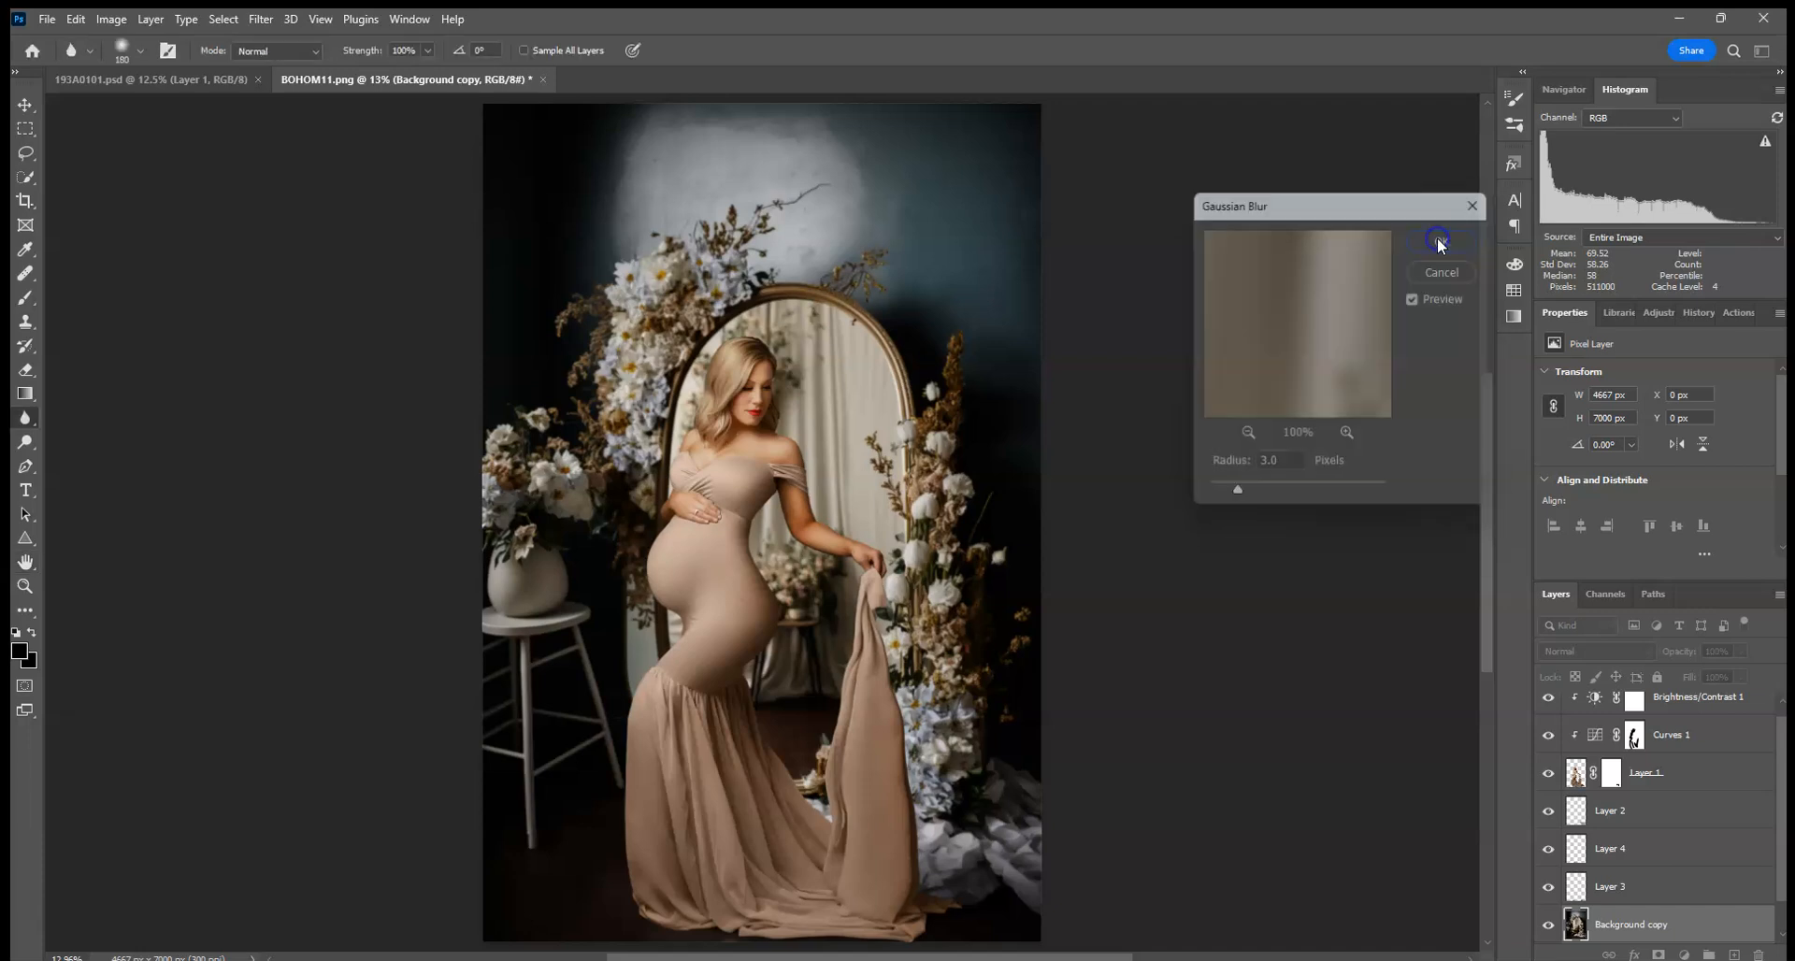
- Add a layer mask to the blurred background copy and set up a large soft round brush at 100% opacity
{"action": "left_click", "coordinate": [1657, 954]}
{"action": "left_click", "coordinate": [25, 297]}
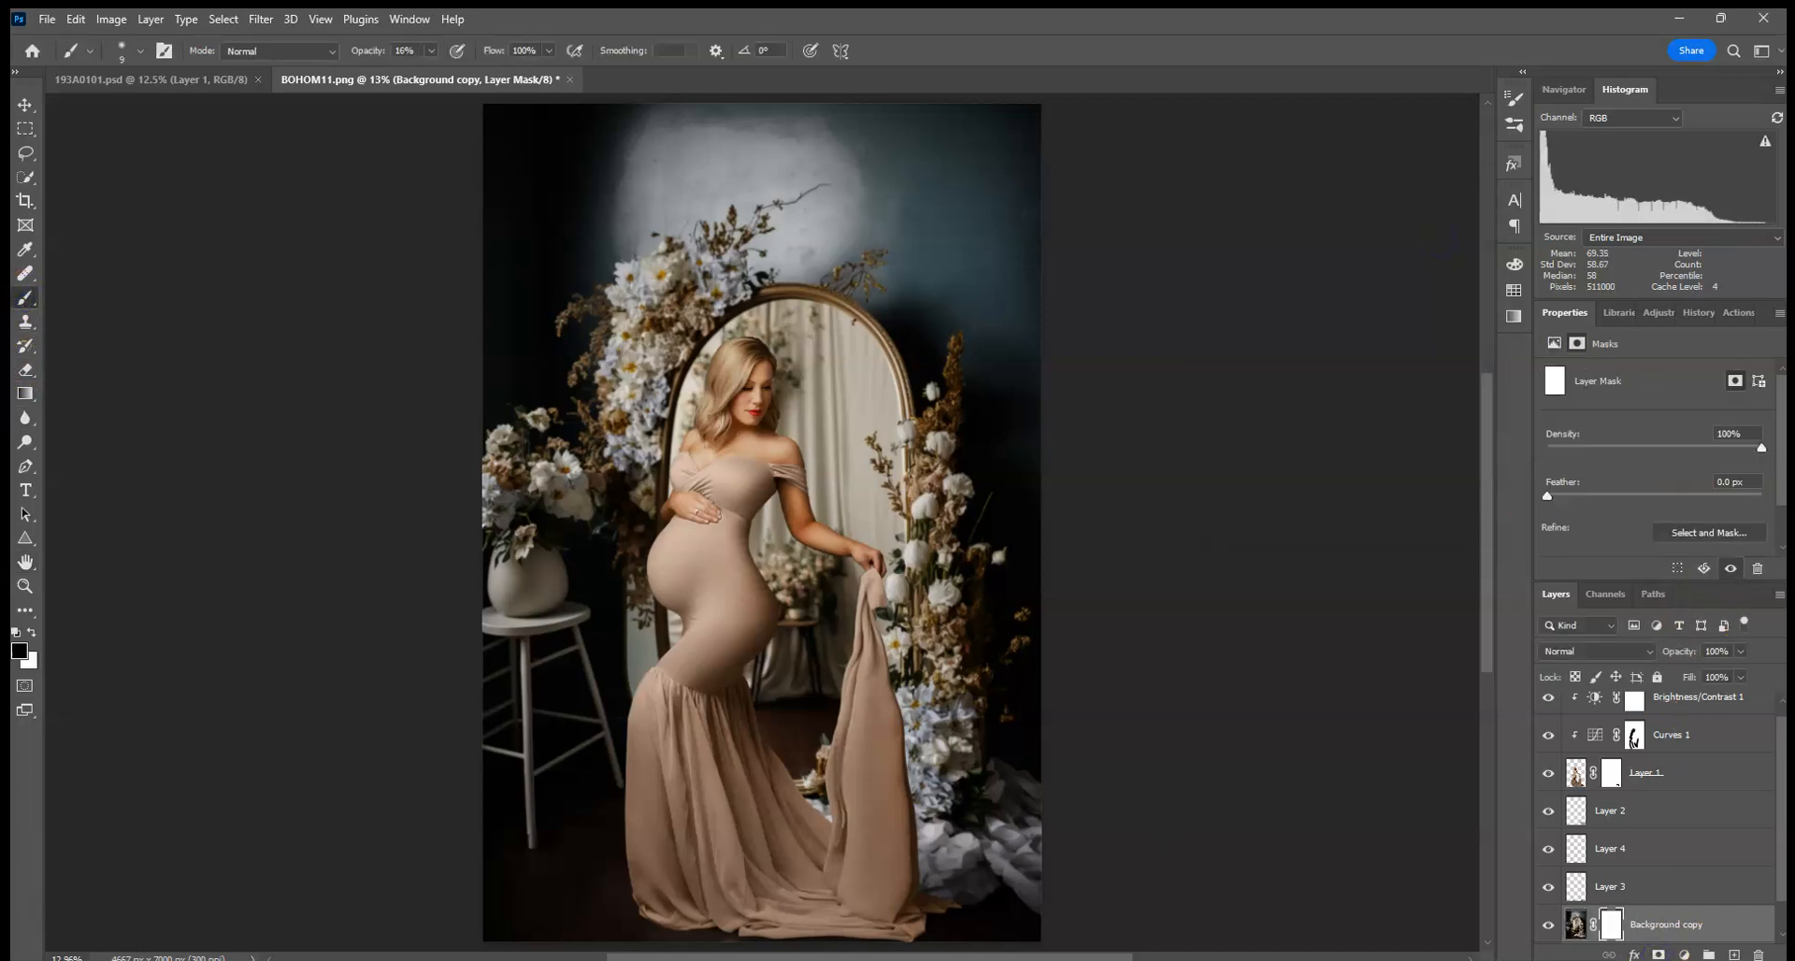
{"action": "left_click", "coordinate": [140, 50]}
{"action": "left_click_drag", "start_coordinate": [205, 108], "coordinate": [214, 110]}
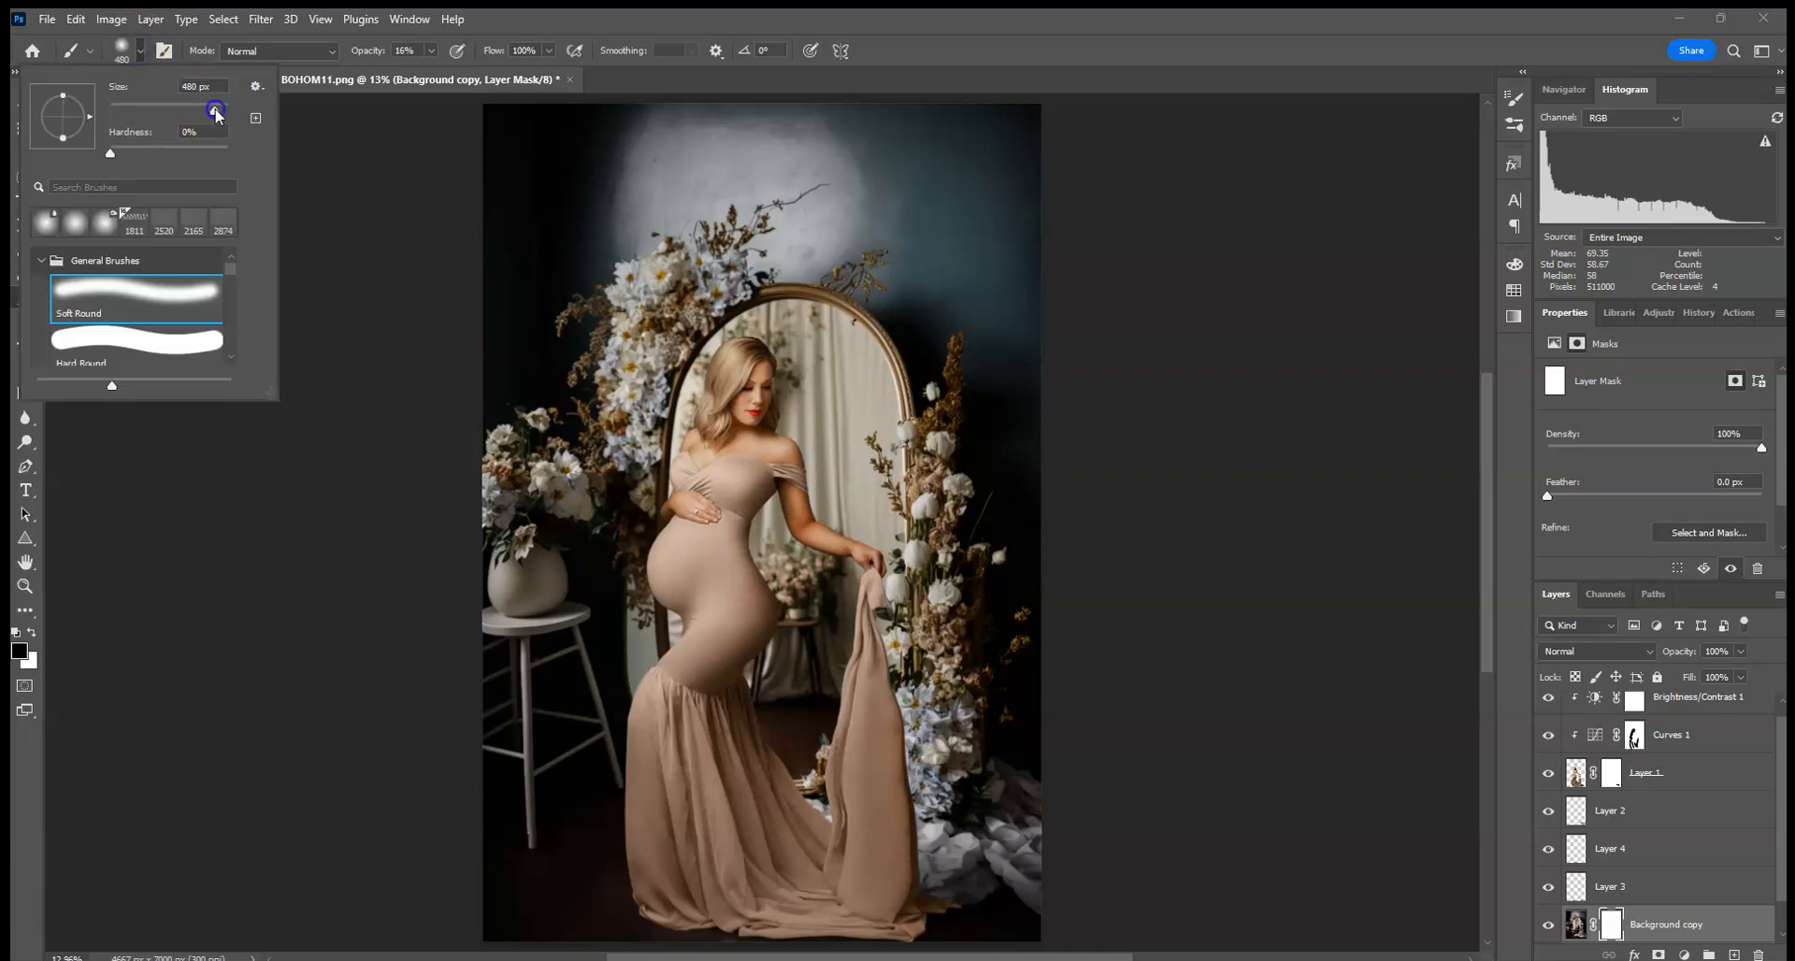
{"action": "left_click", "coordinate": [430, 51]}
- Paint black on the background copy's mask along the floor and around the dress hem to remove the blur there
{"action": "mouse_move", "coordinate": [655, 911]}
{"action": "left_mouse_down"}
{"action": "mouse_move", "coordinate": [471, 912]}
{"action": "mouse_move", "coordinate": [670, 929]}
{"action": "left_mouse_up"}
{"action": "mouse_move", "coordinate": [999, 917]}
{"action": "left_mouse_down"}
{"action": "mouse_move", "coordinate": [1045, 923]}
{"action": "mouse_move", "coordinate": [533, 922]}
{"action": "left_mouse_up"}
{"action": "left_click_drag", "start_coordinate": [760, 916], "coordinate": [451, 918]}
{"action": "left_click_drag", "start_coordinate": [795, 925], "coordinate": [483, 914]}
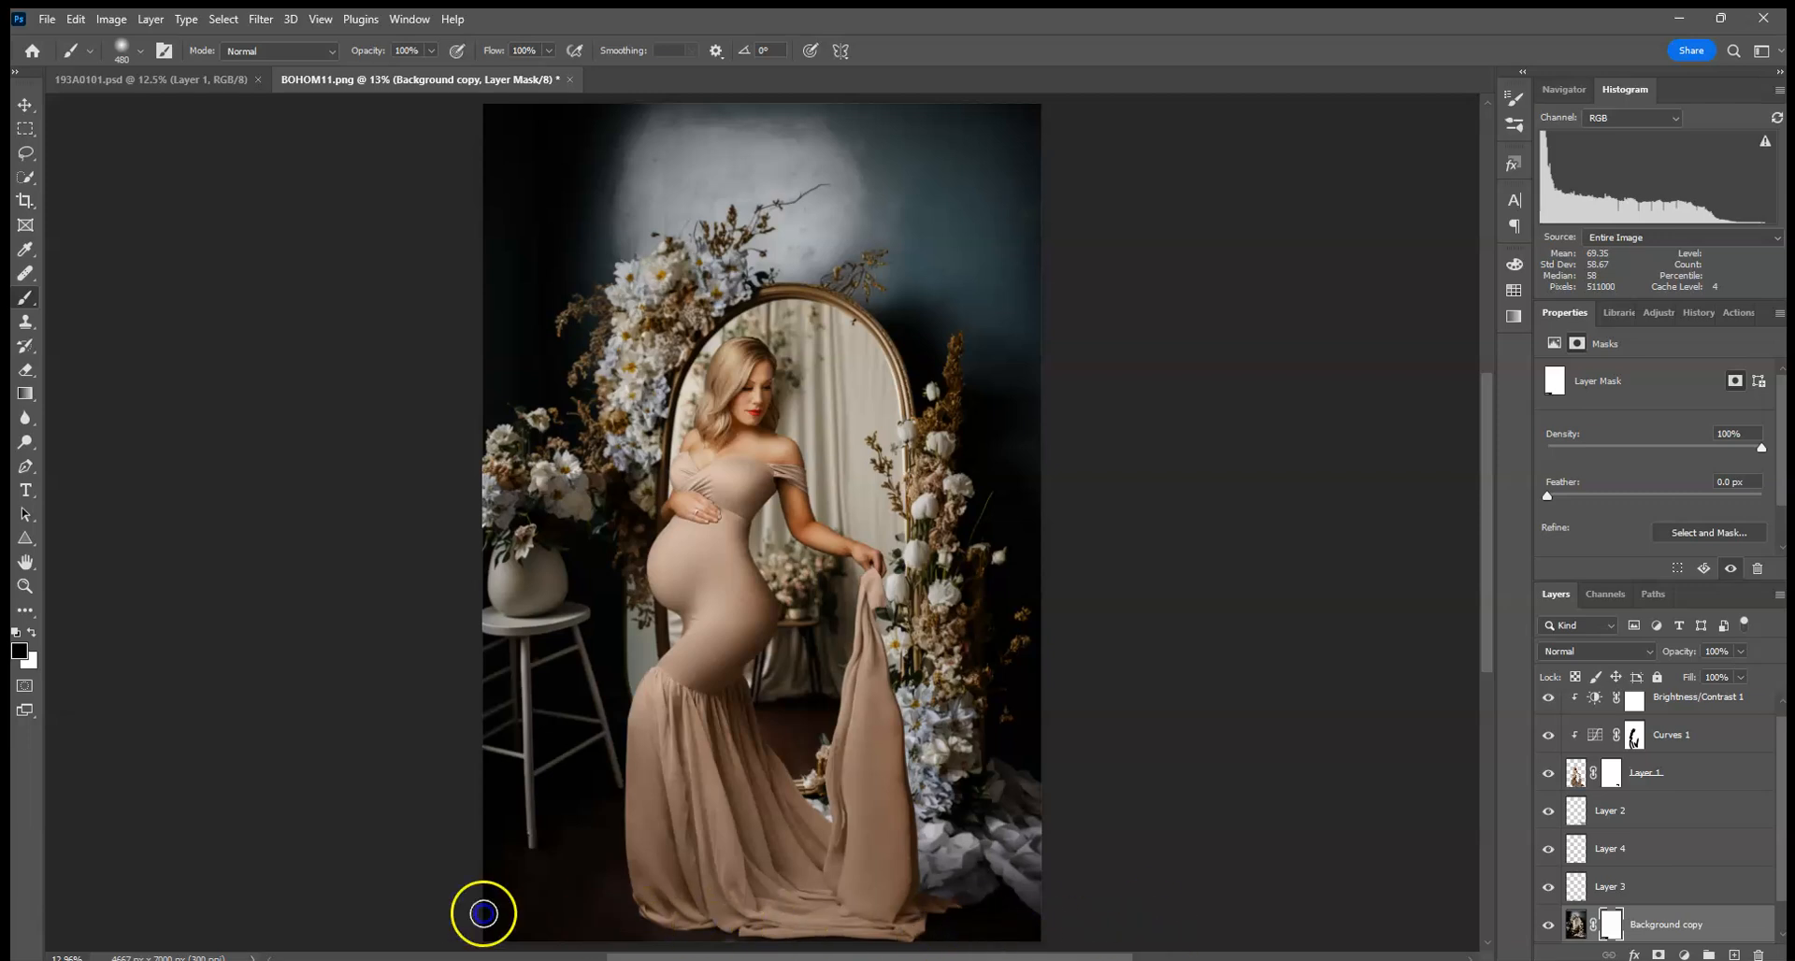
{"action": "left_click_drag", "start_coordinate": [679, 907], "coordinate": [642, 904]}
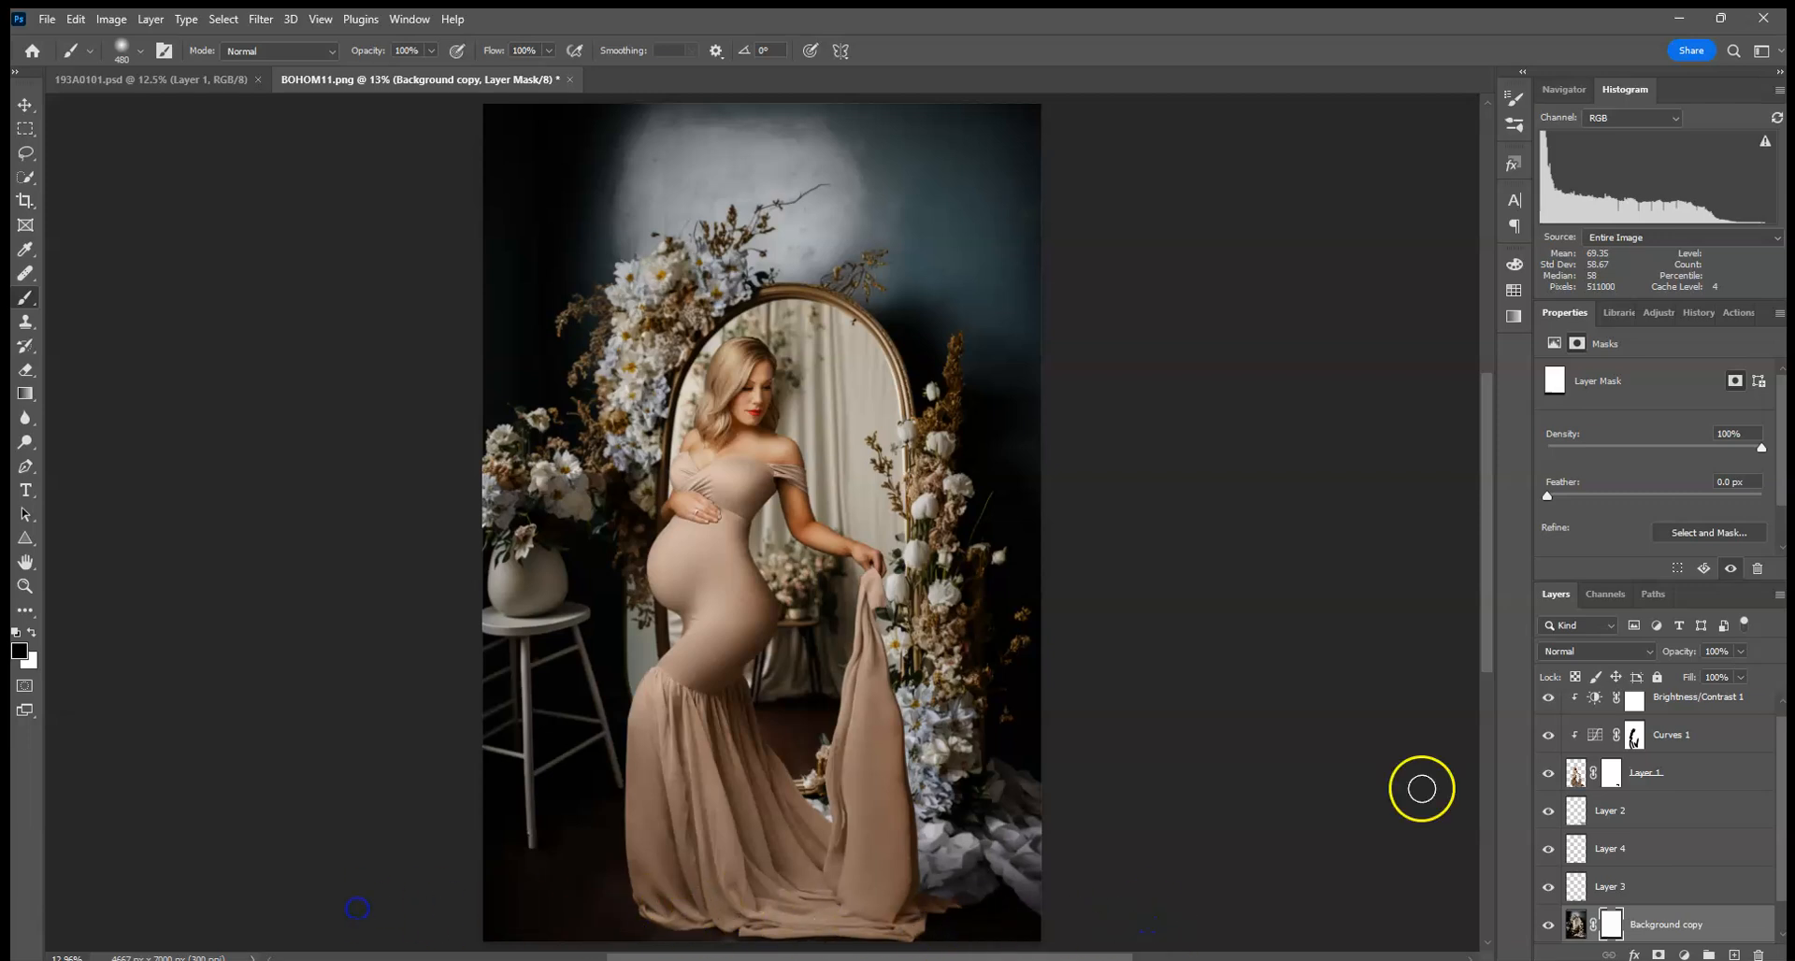
- Extend the black mask painting over the floor and the crumpled fabric beside the trailing skirt
{"action": "key", "text": "ctrl+plus"}
{"action": "key", "text": "ctrl+plus"}
{"action": "key", "text": "ctrl+plus"}
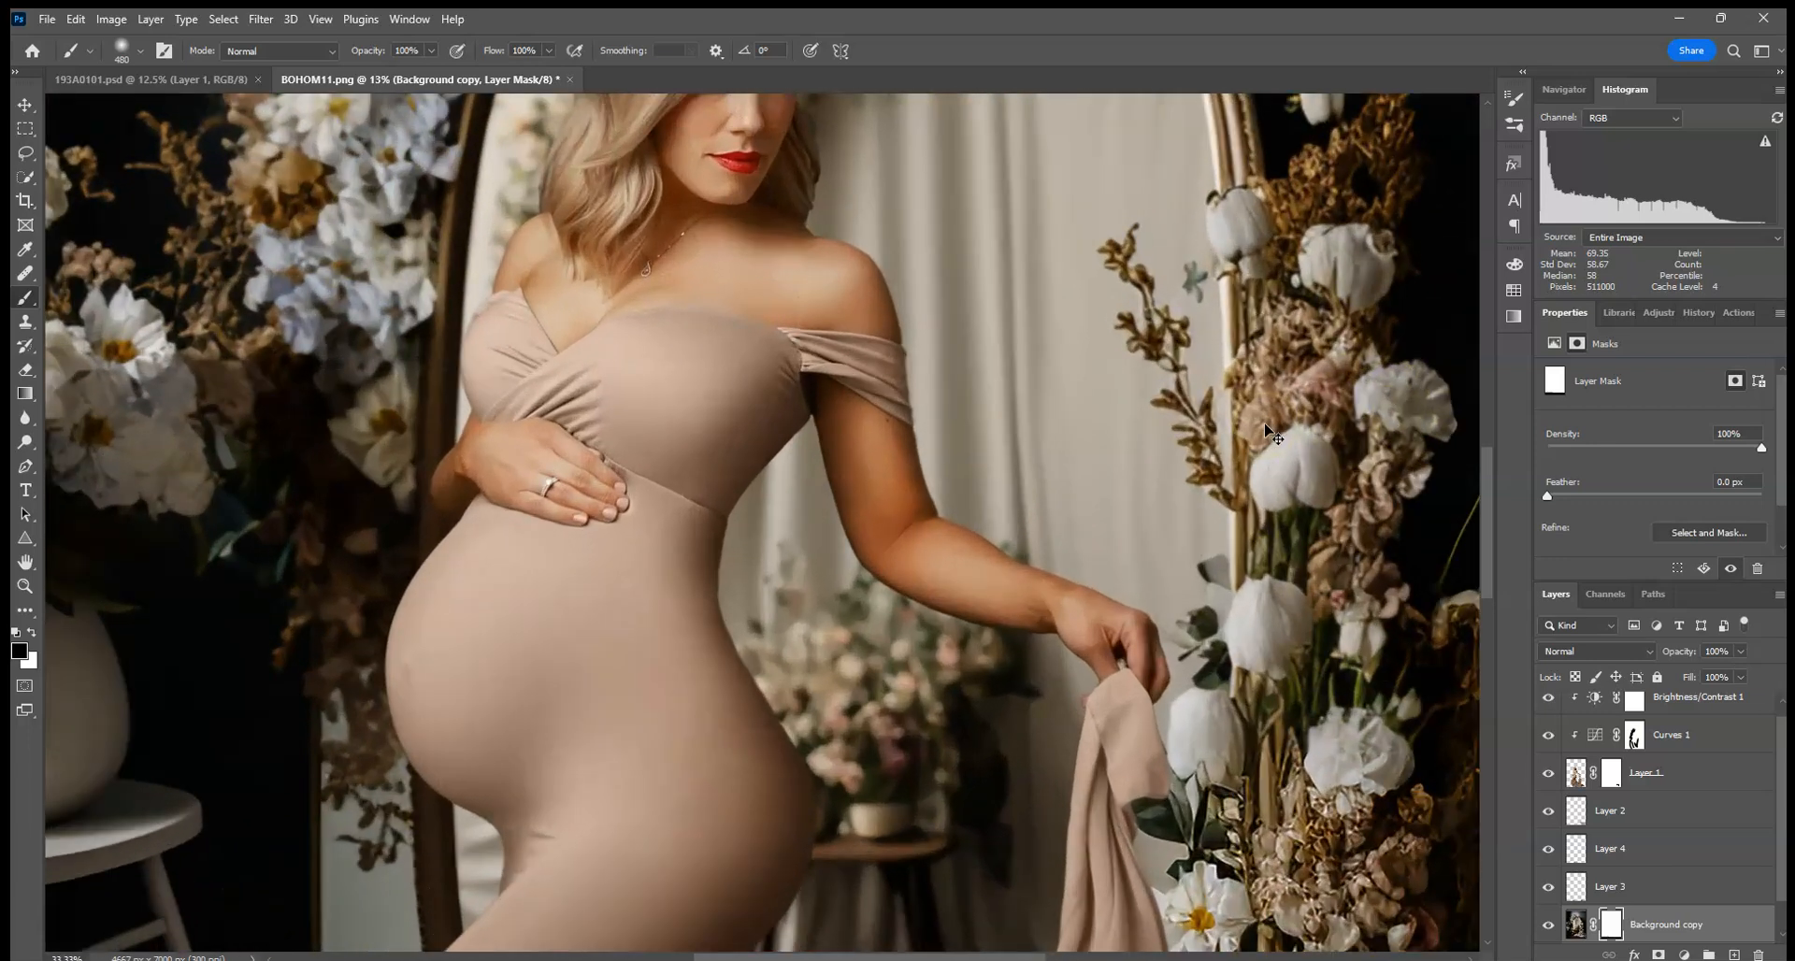
{"action": "key", "text": "ctrl+plus"}
{"action": "left_click_drag", "start_coordinate": [1097, 612], "coordinate": [742, 102]}
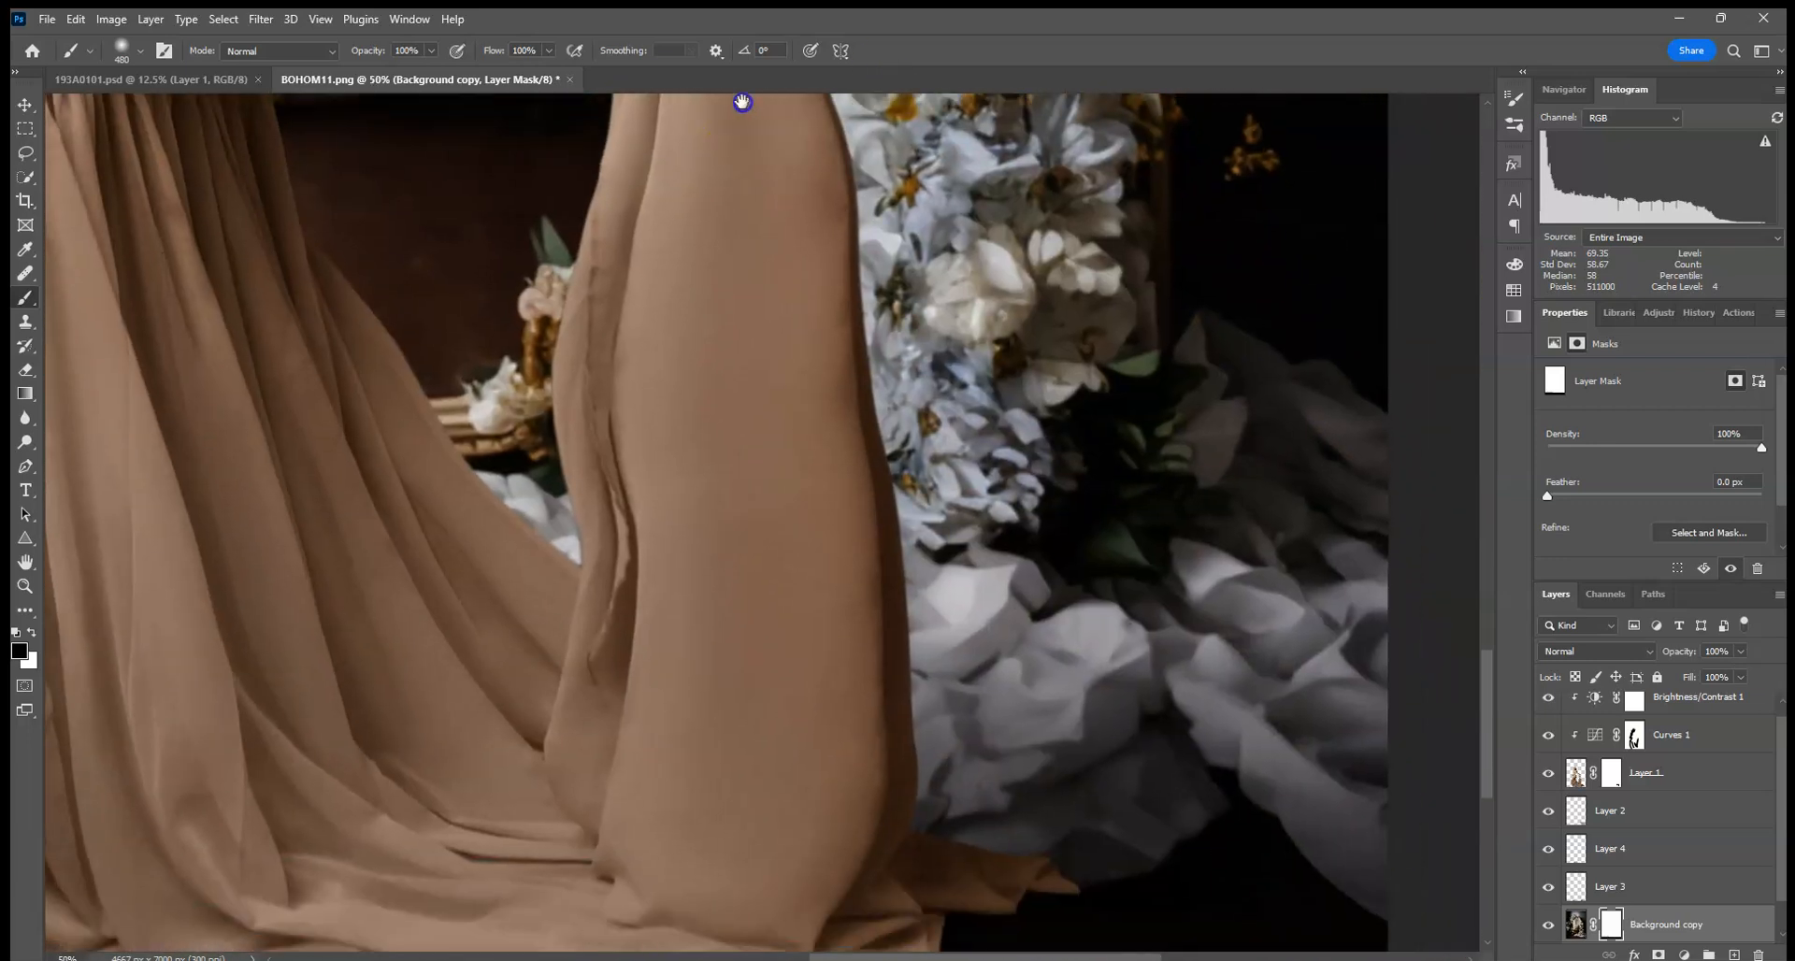
{"action": "left_click_drag", "start_coordinate": [960, 745], "coordinate": [803, 427]}
{"action": "mouse_move", "coordinate": [1149, 530]}
{"action": "left_mouse_down"}
{"action": "mouse_move", "coordinate": [1041, 589]}
{"action": "mouse_move", "coordinate": [721, 547]}
{"action": "mouse_move", "coordinate": [305, 545]}
{"action": "left_mouse_up"}
{"action": "left_click_drag", "start_coordinate": [219, 528], "coordinate": [1413, 500]}
{"action": "mouse_move", "coordinate": [1413, 500]}
{"action": "left_mouse_down"}
{"action": "mouse_move", "coordinate": [926, 496]}
{"action": "mouse_move", "coordinate": [942, 478]}
{"action": "mouse_move", "coordinate": [711, 466]}
{"action": "left_mouse_up"}
{"action": "left_click_drag", "start_coordinate": [994, 427], "coordinate": [89, 733]}
{"action": "left_click_drag", "start_coordinate": [781, 425], "coordinate": [784, 496]}
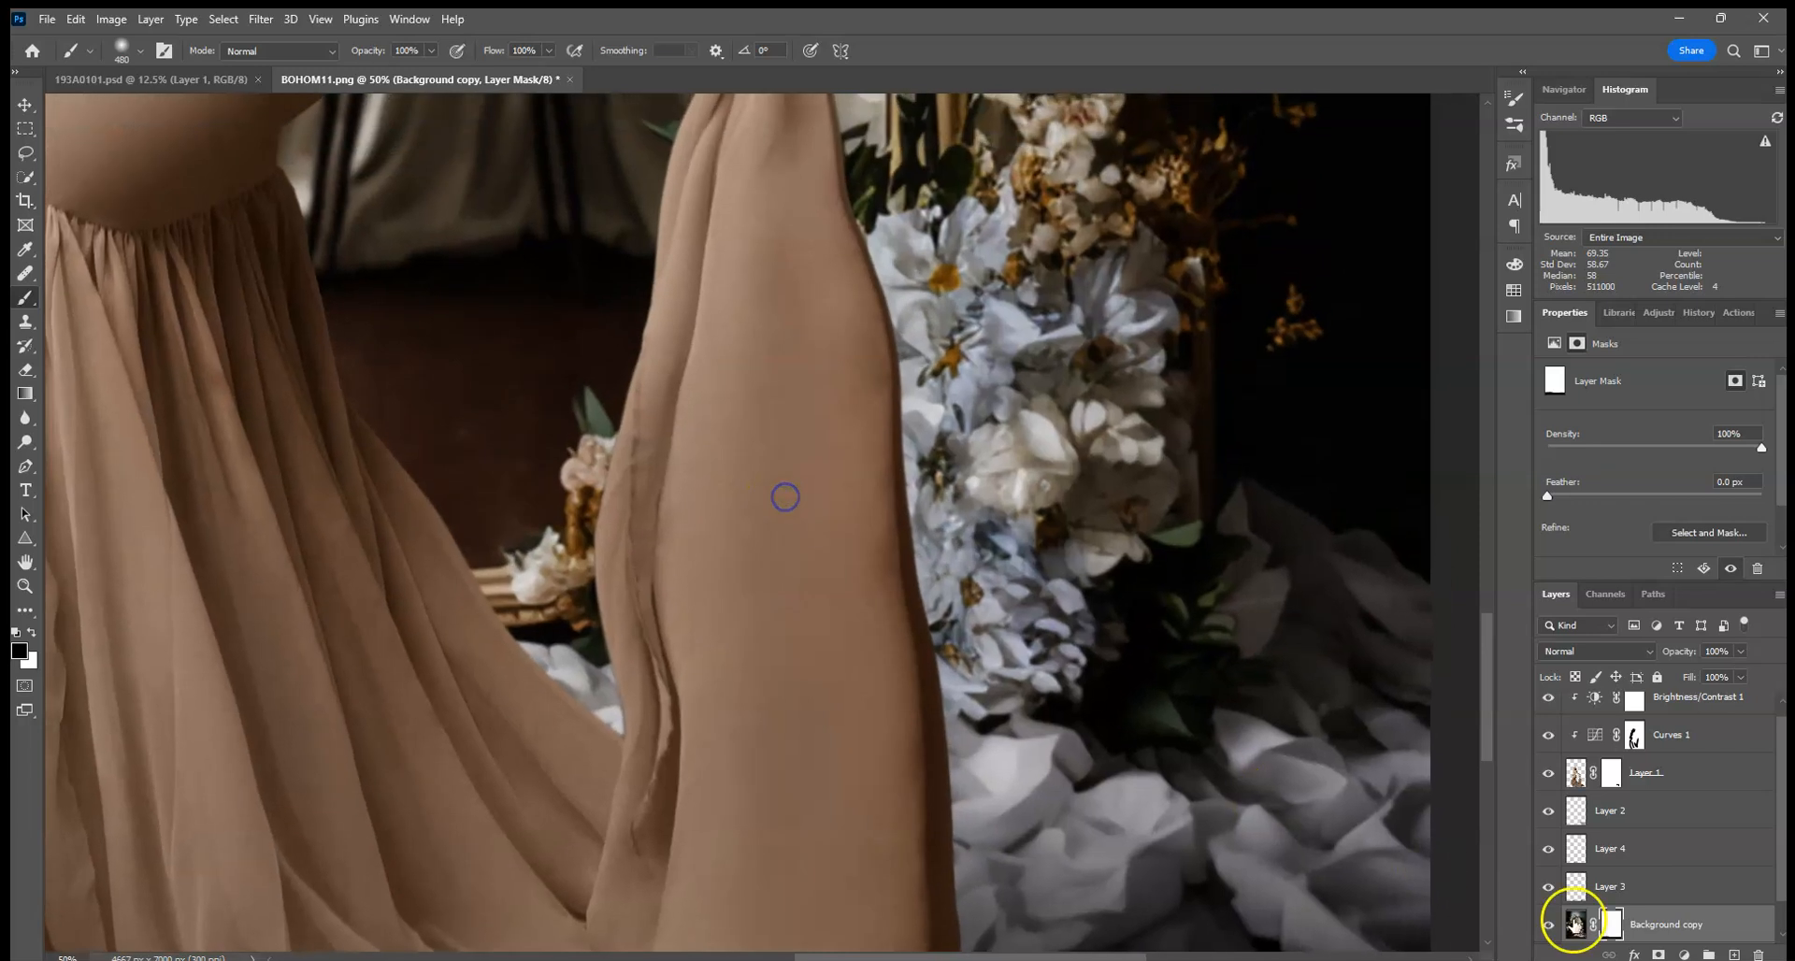
- Compare the composite with and without the blurred background copy, both in close-up and at full view
{"action": "left_click", "coordinate": [1553, 925]}
{"action": "left_click", "coordinate": [1553, 925]}
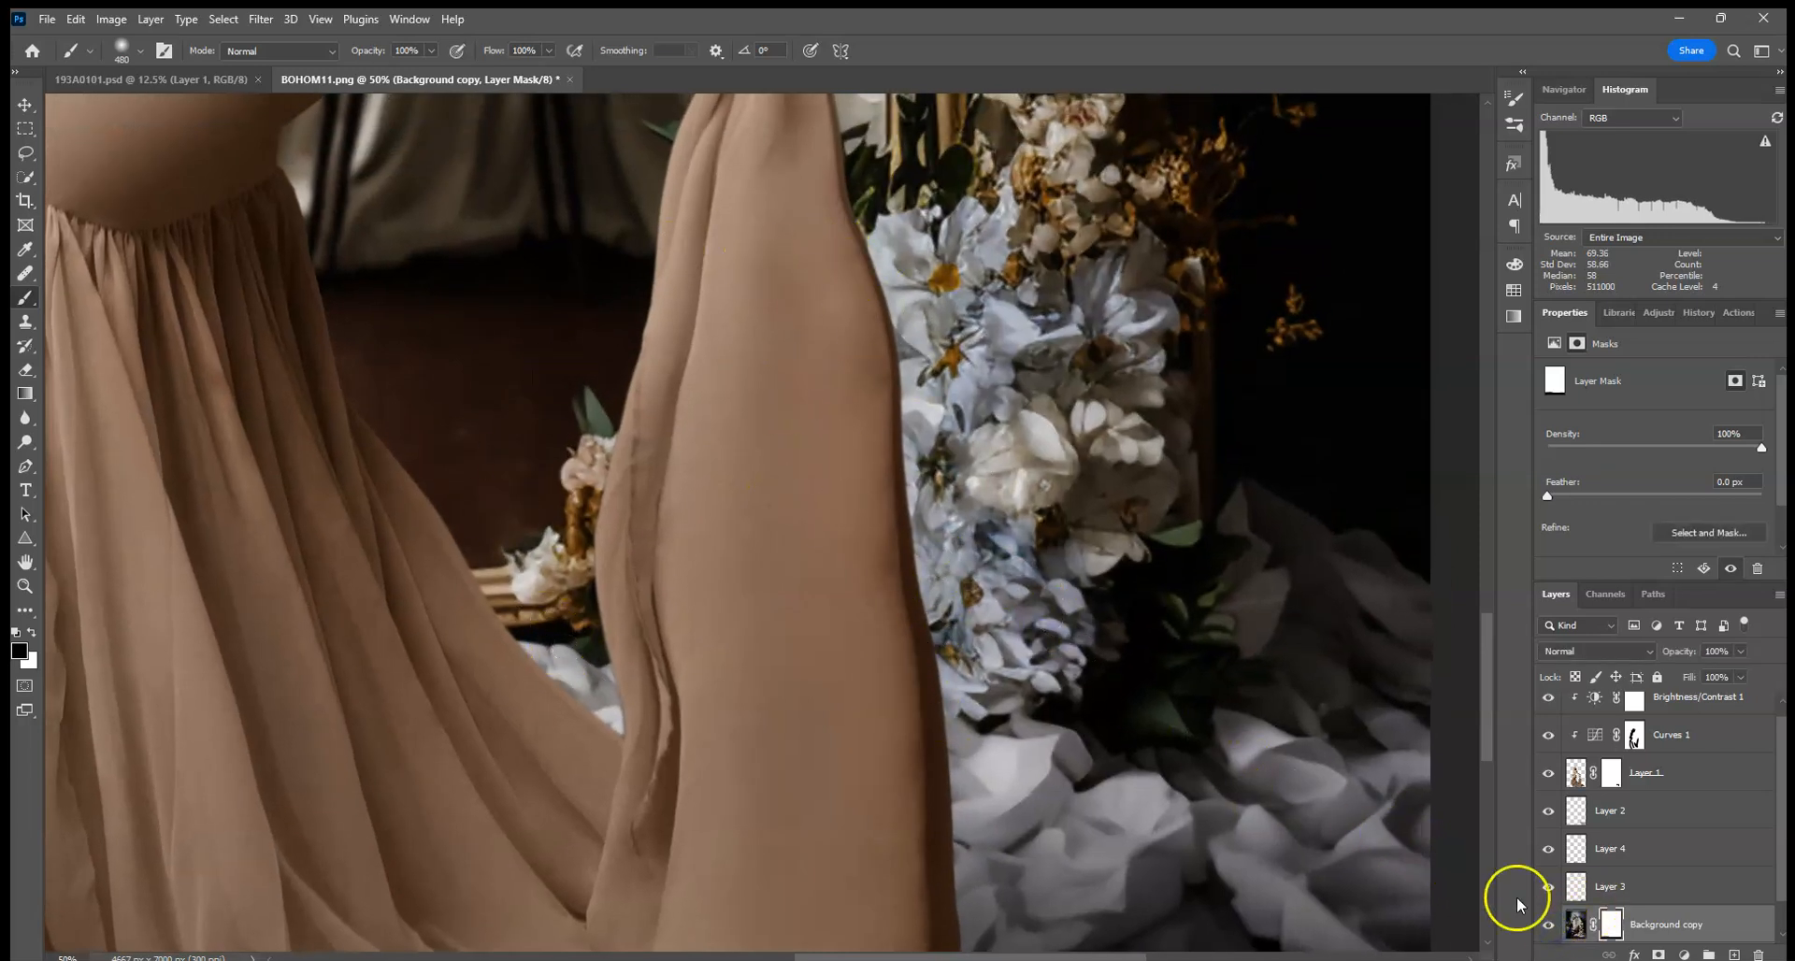
{"action": "left_click", "coordinate": [1548, 925]}
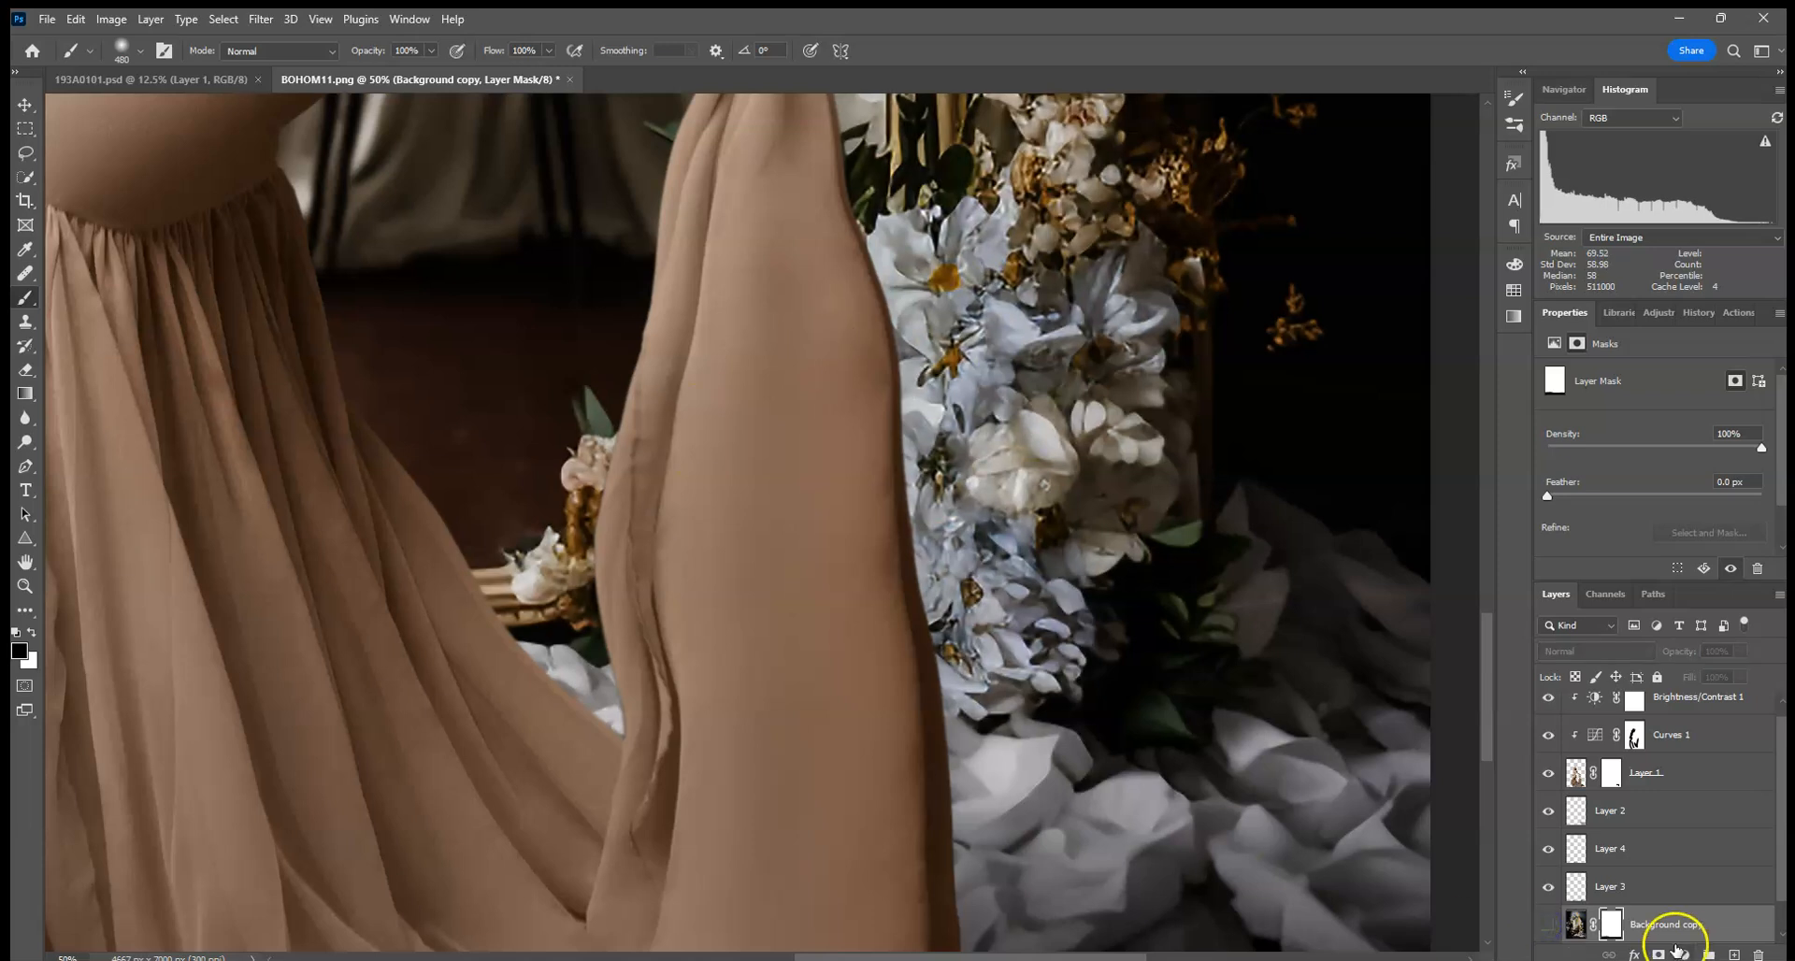
{"action": "left_click", "coordinate": [1548, 926]}
{"action": "scroll", "coordinate": [973, 737], "scroll_direction": "up", "scroll_amount": 8}
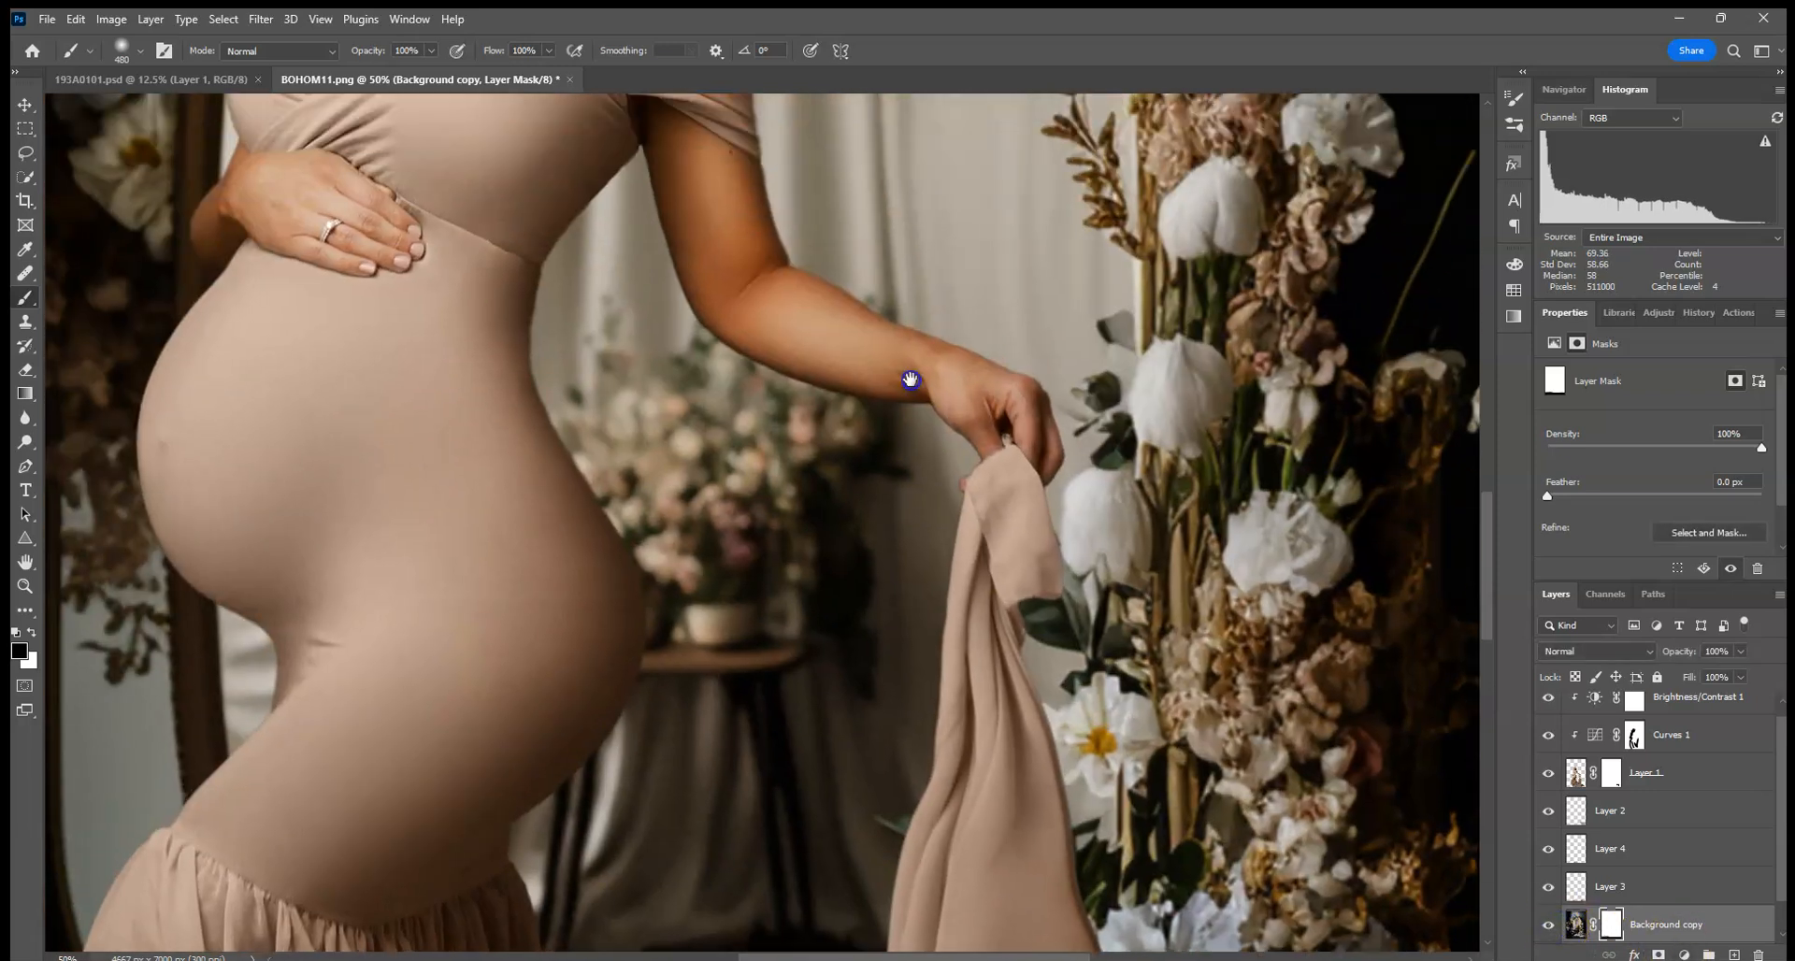
{"action": "scroll", "coordinate": [914, 386], "scroll_direction": "down", "scroll_amount": 4}
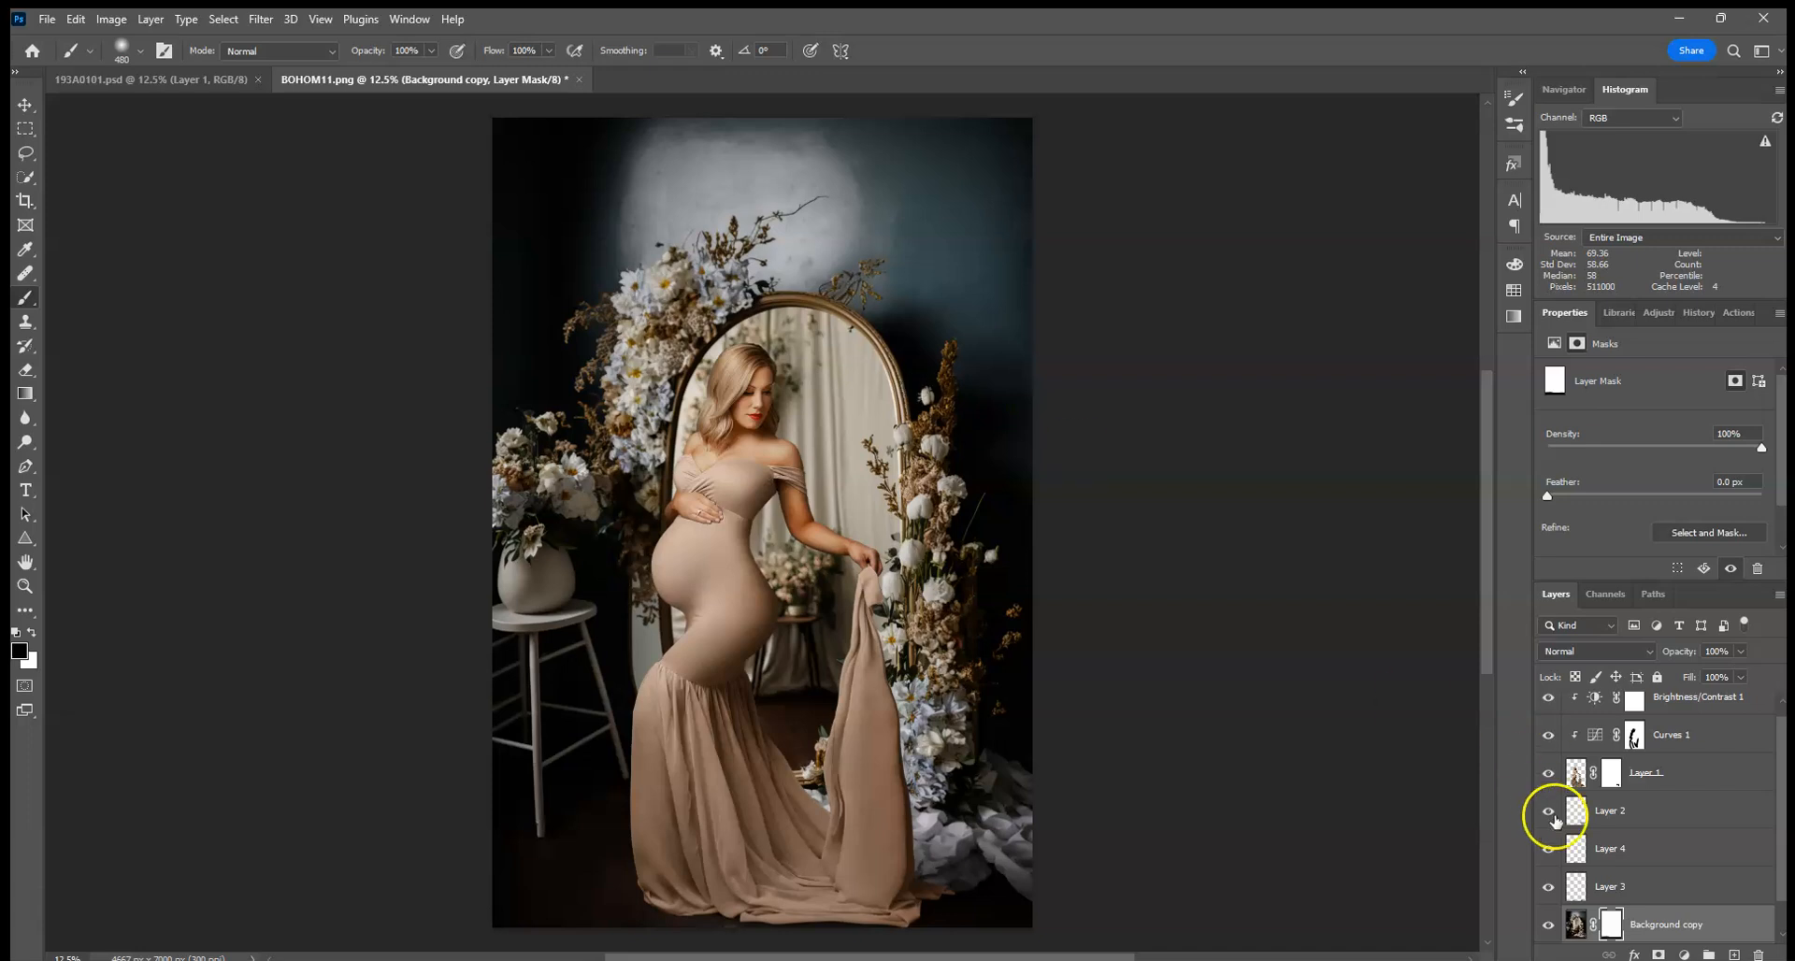
{"action": "left_click", "coordinate": [1548, 927]}
{"action": "left_click", "coordinate": [1547, 926]}
{"action": "key", "text": "ctrl+minus"}
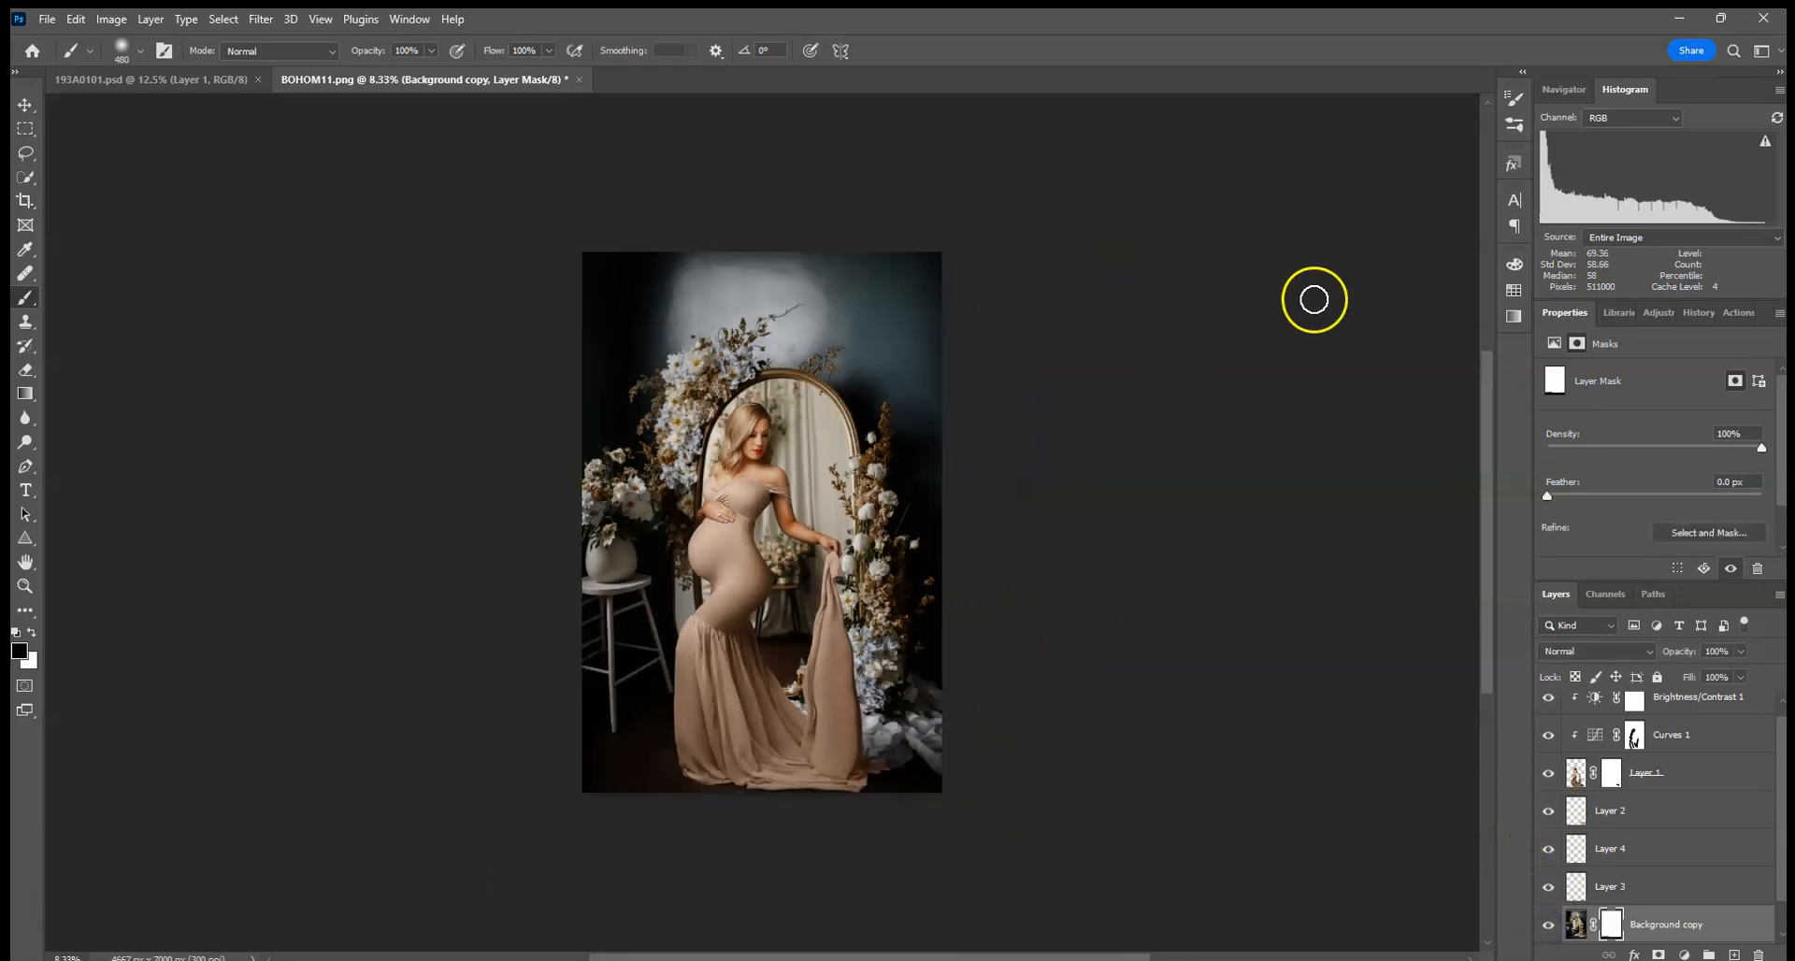
{"action": "scroll", "coordinate": [1714, 832], "scroll_direction": "up", "scroll_amount": 1}
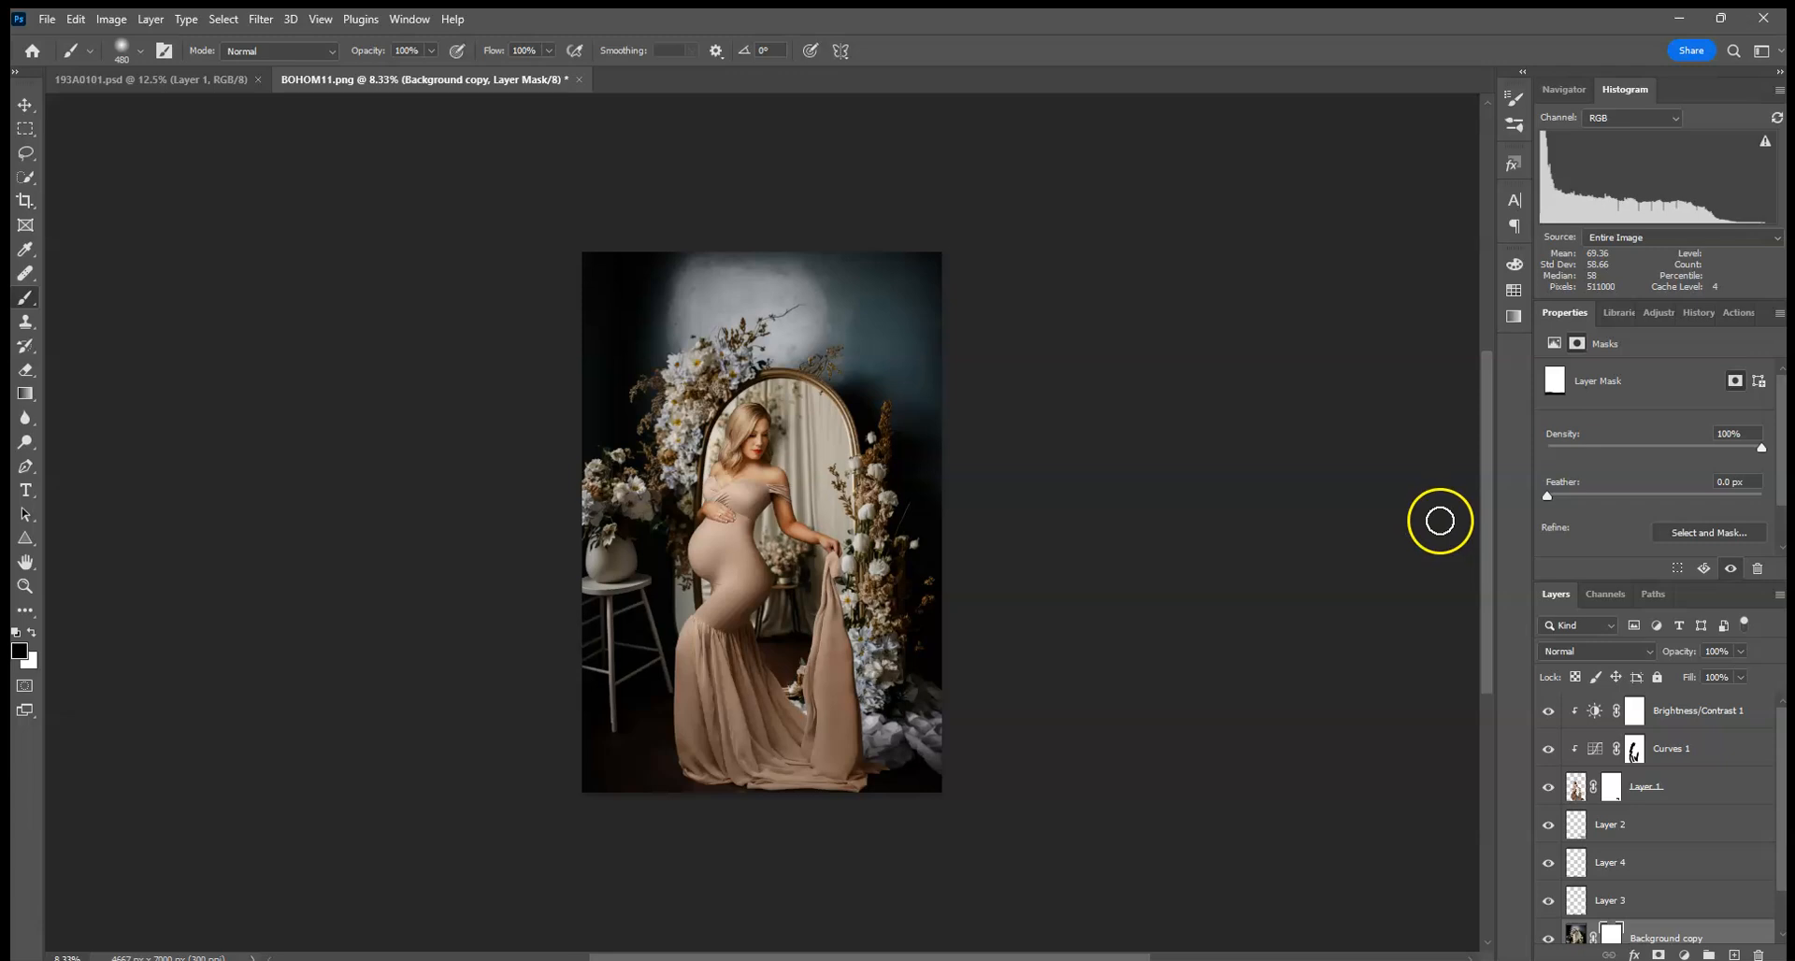
{"action": "scroll", "coordinate": [1742, 803], "scroll_direction": "down", "scroll_amount": 2}
{"action": "scroll", "coordinate": [1743, 804], "scroll_direction": "up", "scroll_amount": 2}
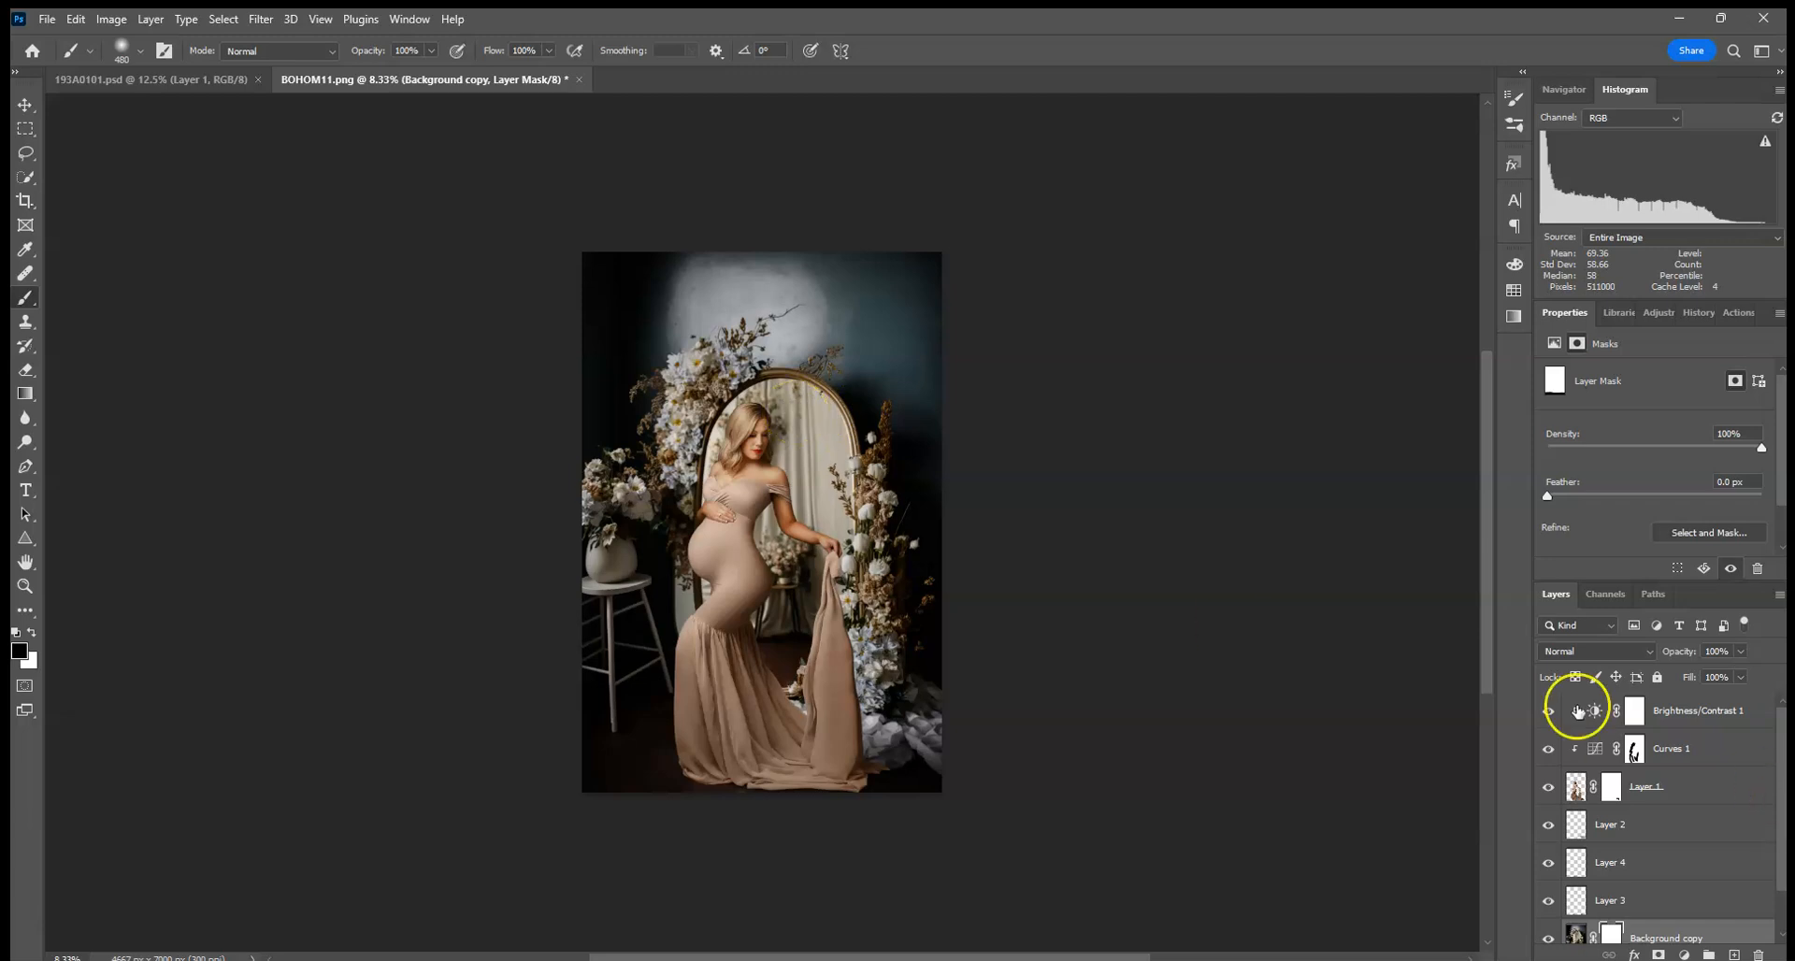
{"action": "left_click_drag", "start_coordinate": [666, 366], "coordinate": [694, 392]}
- Sample the blue-grey of the backdrop wall and add it as a solid color fill (#374b50) clipped to the woman's layer
{"action": "scroll", "coordinate": [1673, 812], "scroll_direction": "down", "scroll_amount": 1}
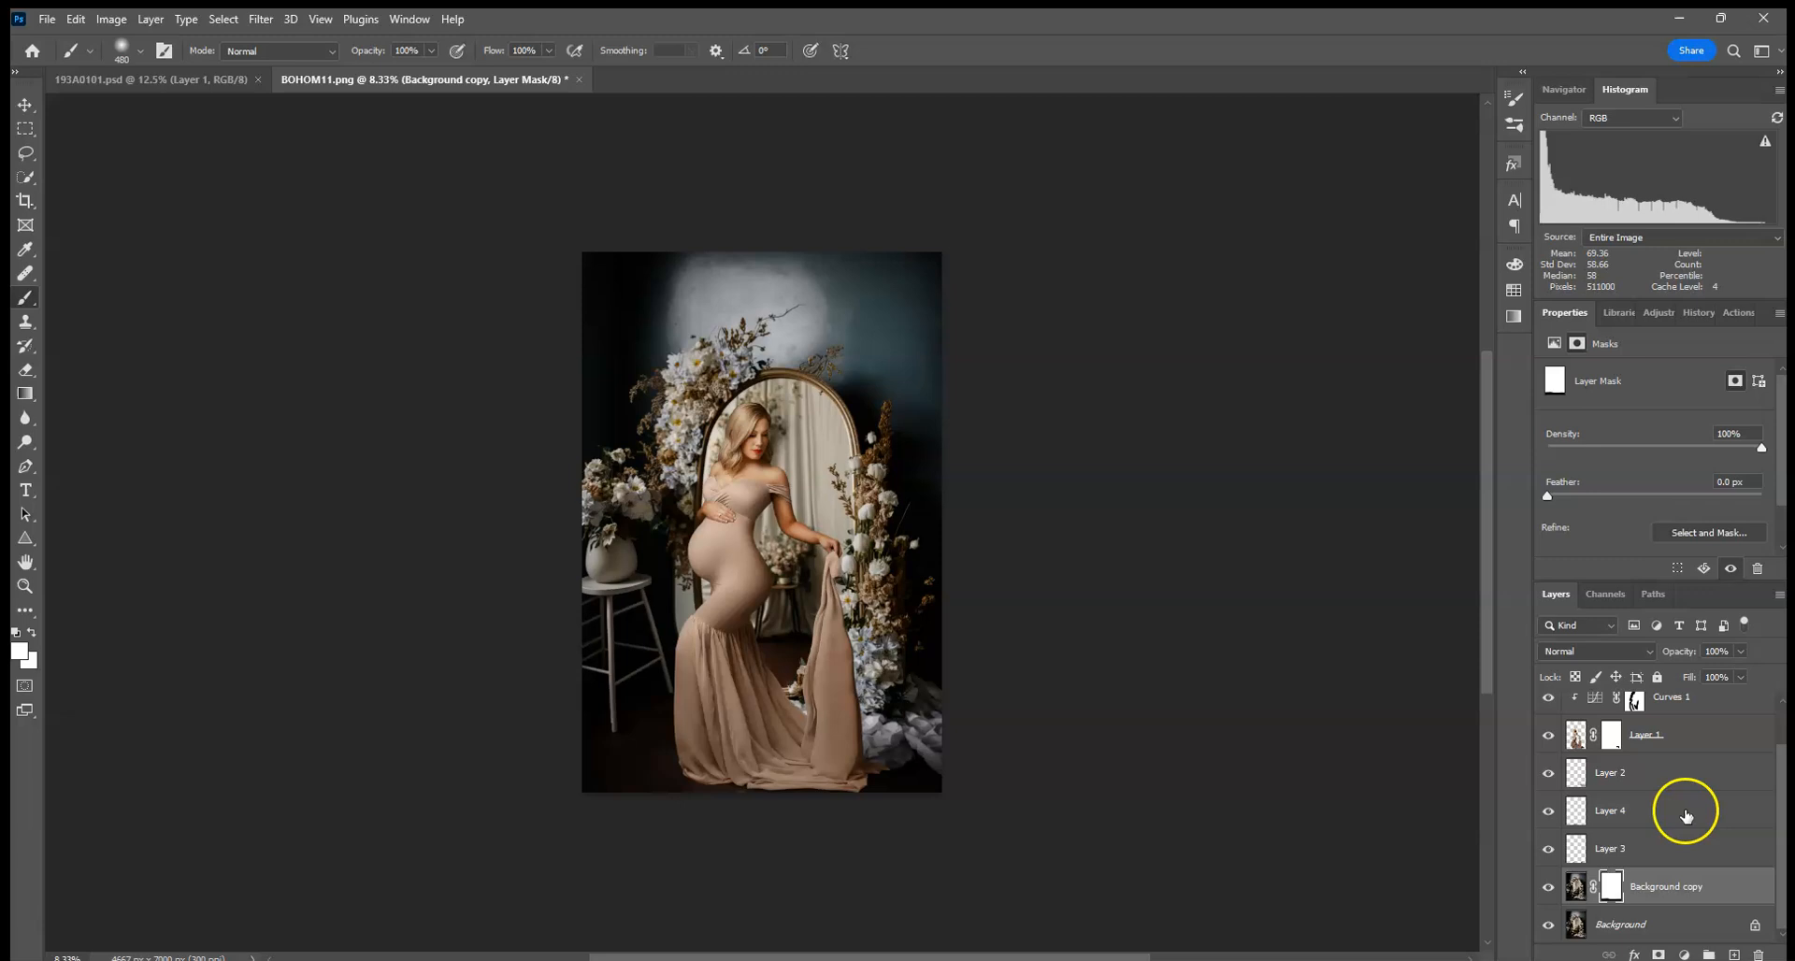
{"action": "left_click", "coordinate": [1575, 886]}
{"action": "left_click", "coordinate": [865, 349], "text": "alt"}
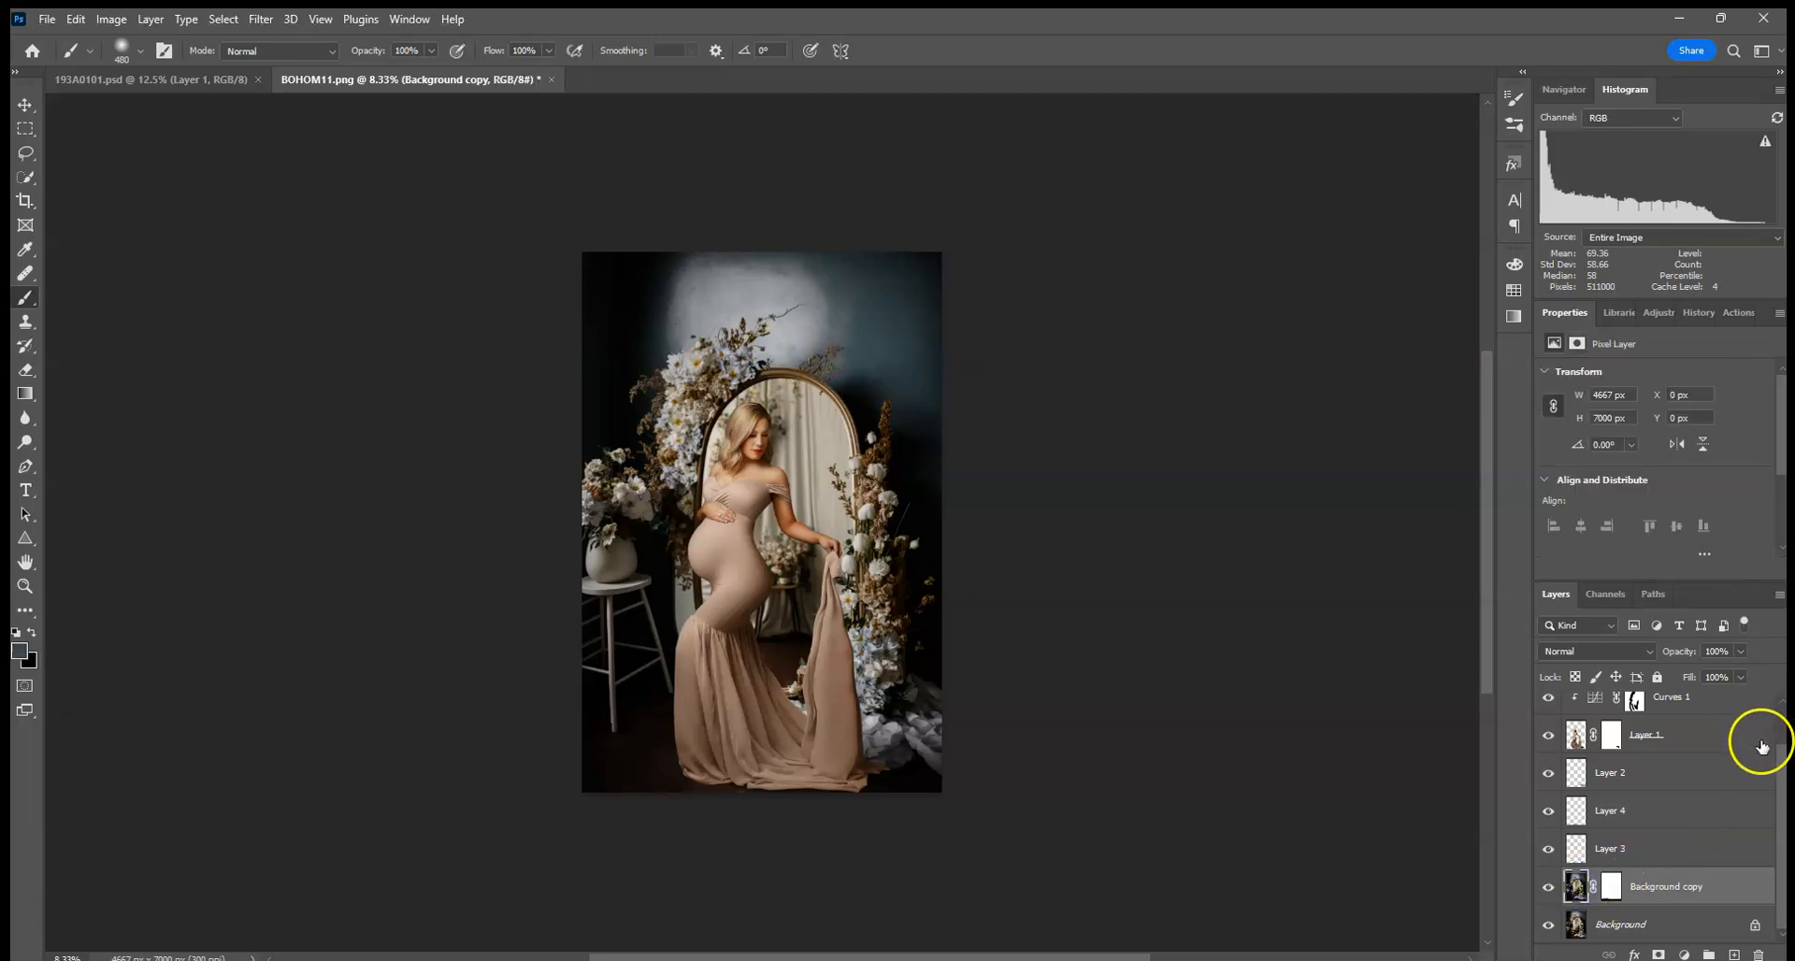
{"action": "left_click", "coordinate": [1576, 736]}
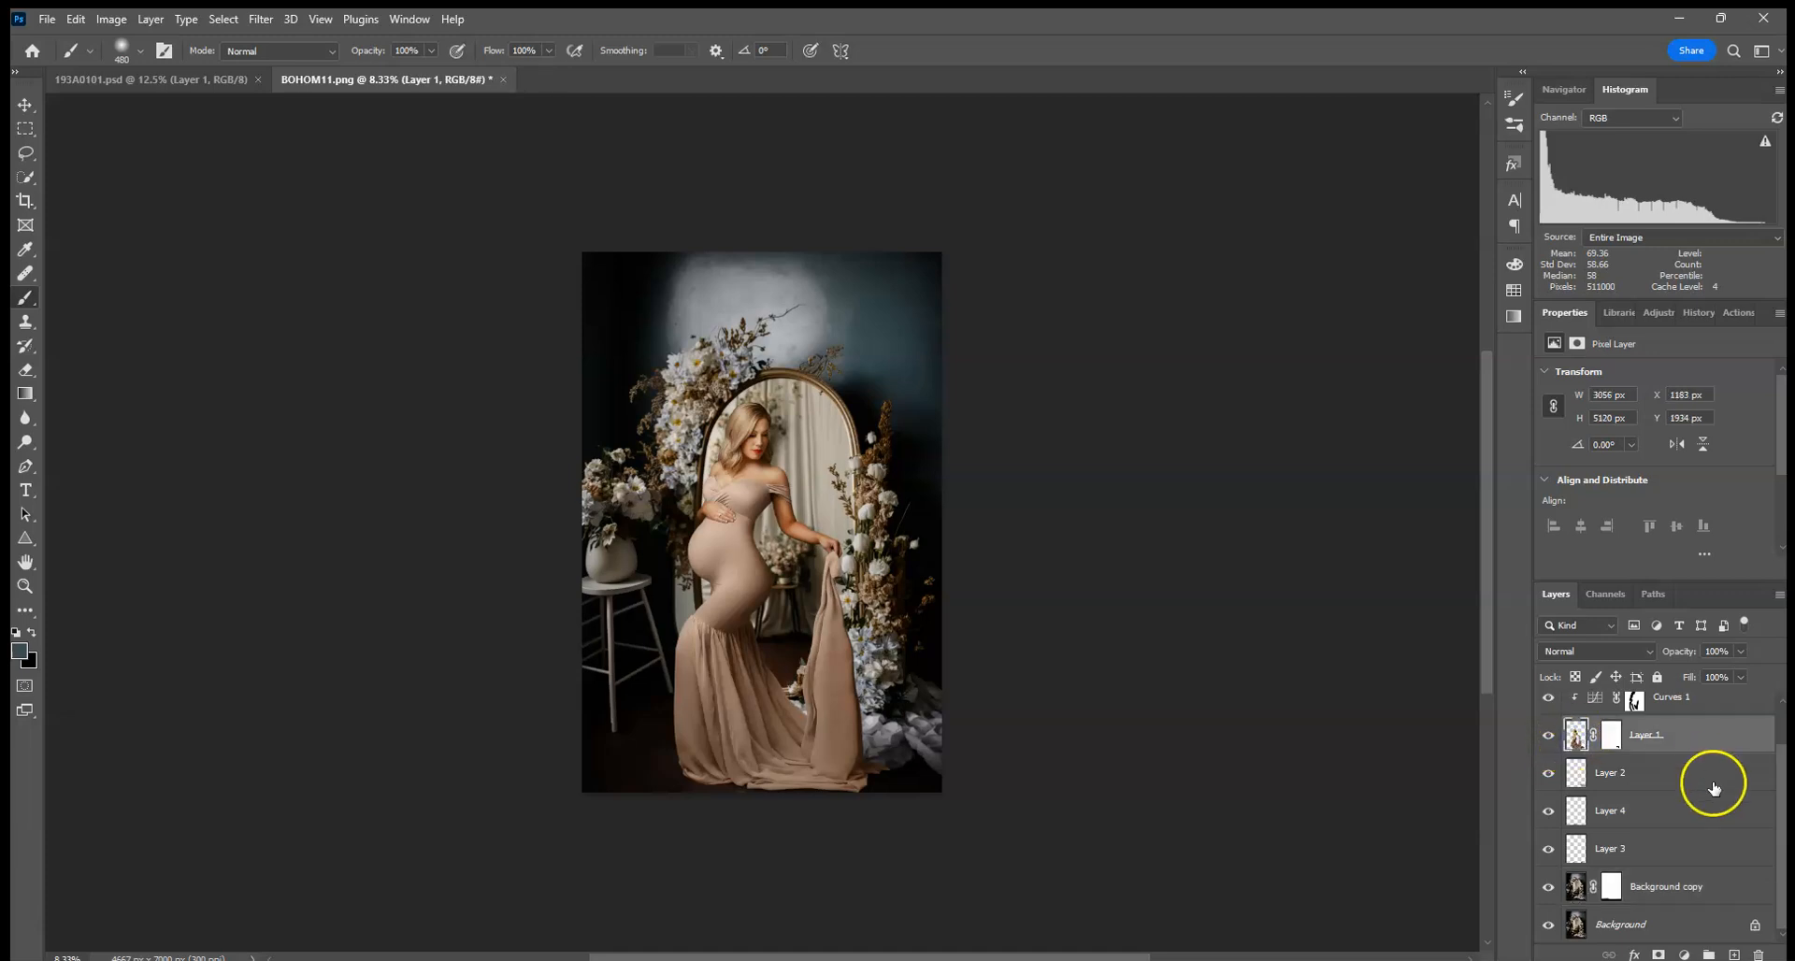
{"action": "scroll", "coordinate": [1714, 788], "scroll_direction": "up", "scroll_amount": 1}
{"action": "left_click", "coordinate": [1683, 954]}
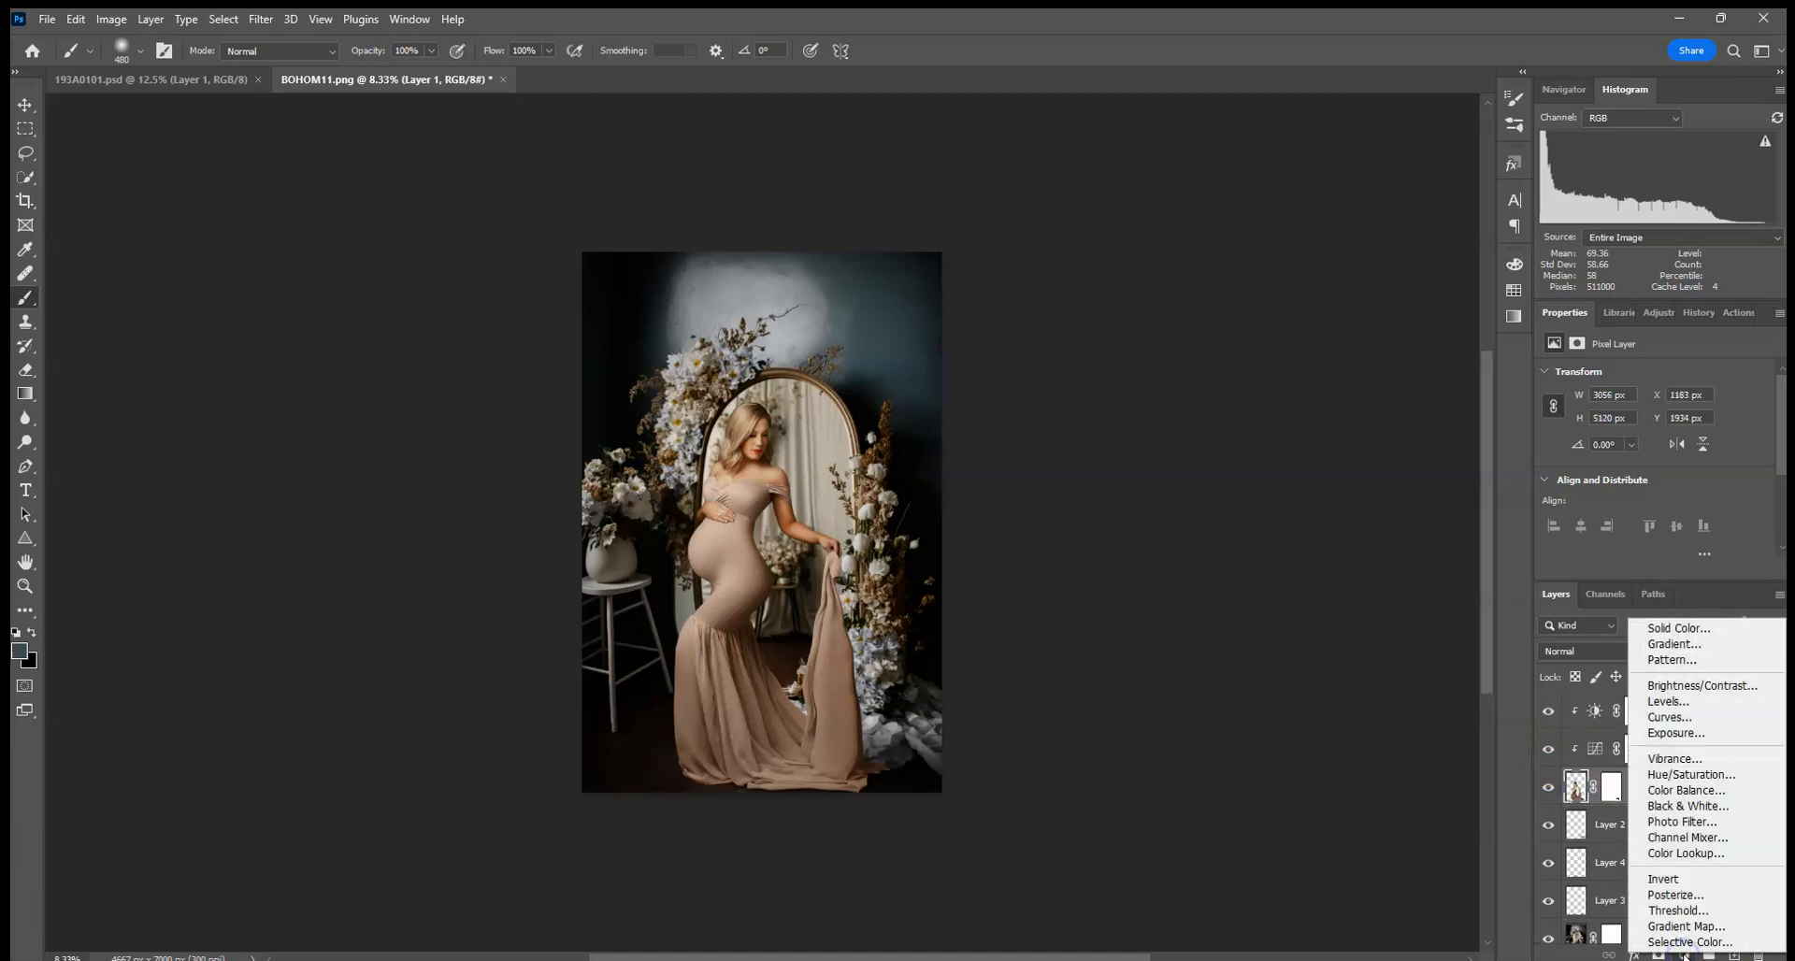
{"action": "left_click", "coordinate": [1675, 628]}
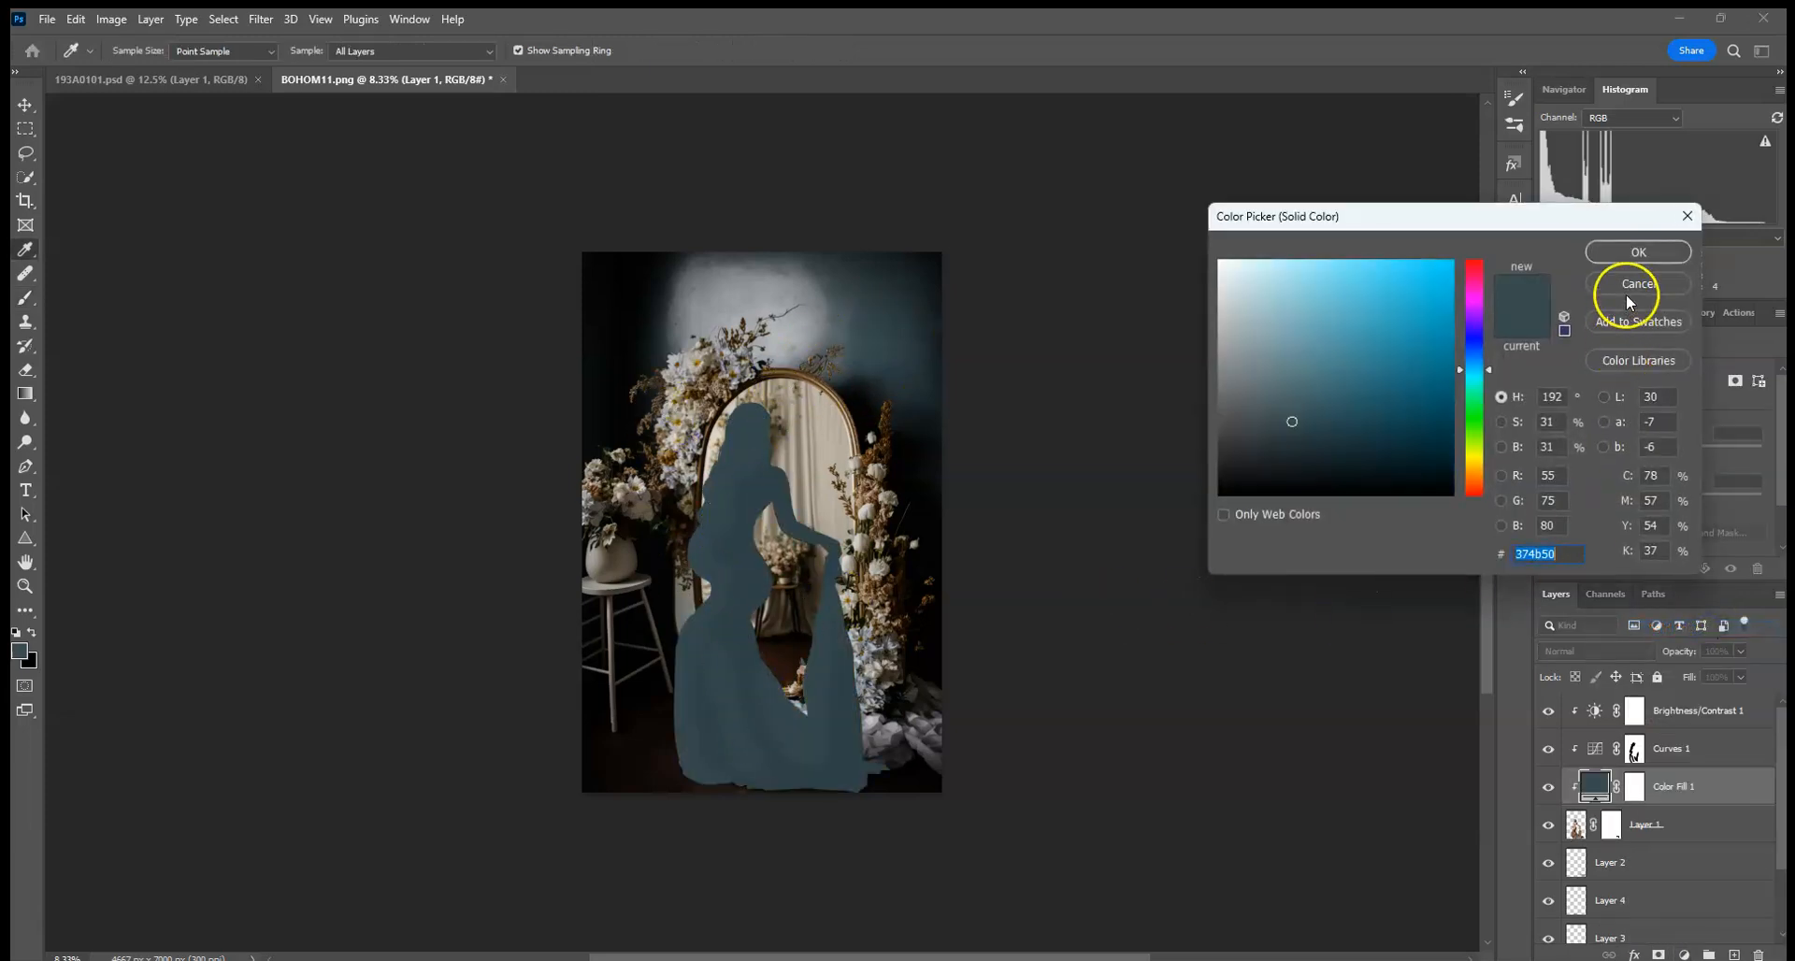
{"action": "left_click", "coordinate": [1641, 252]}
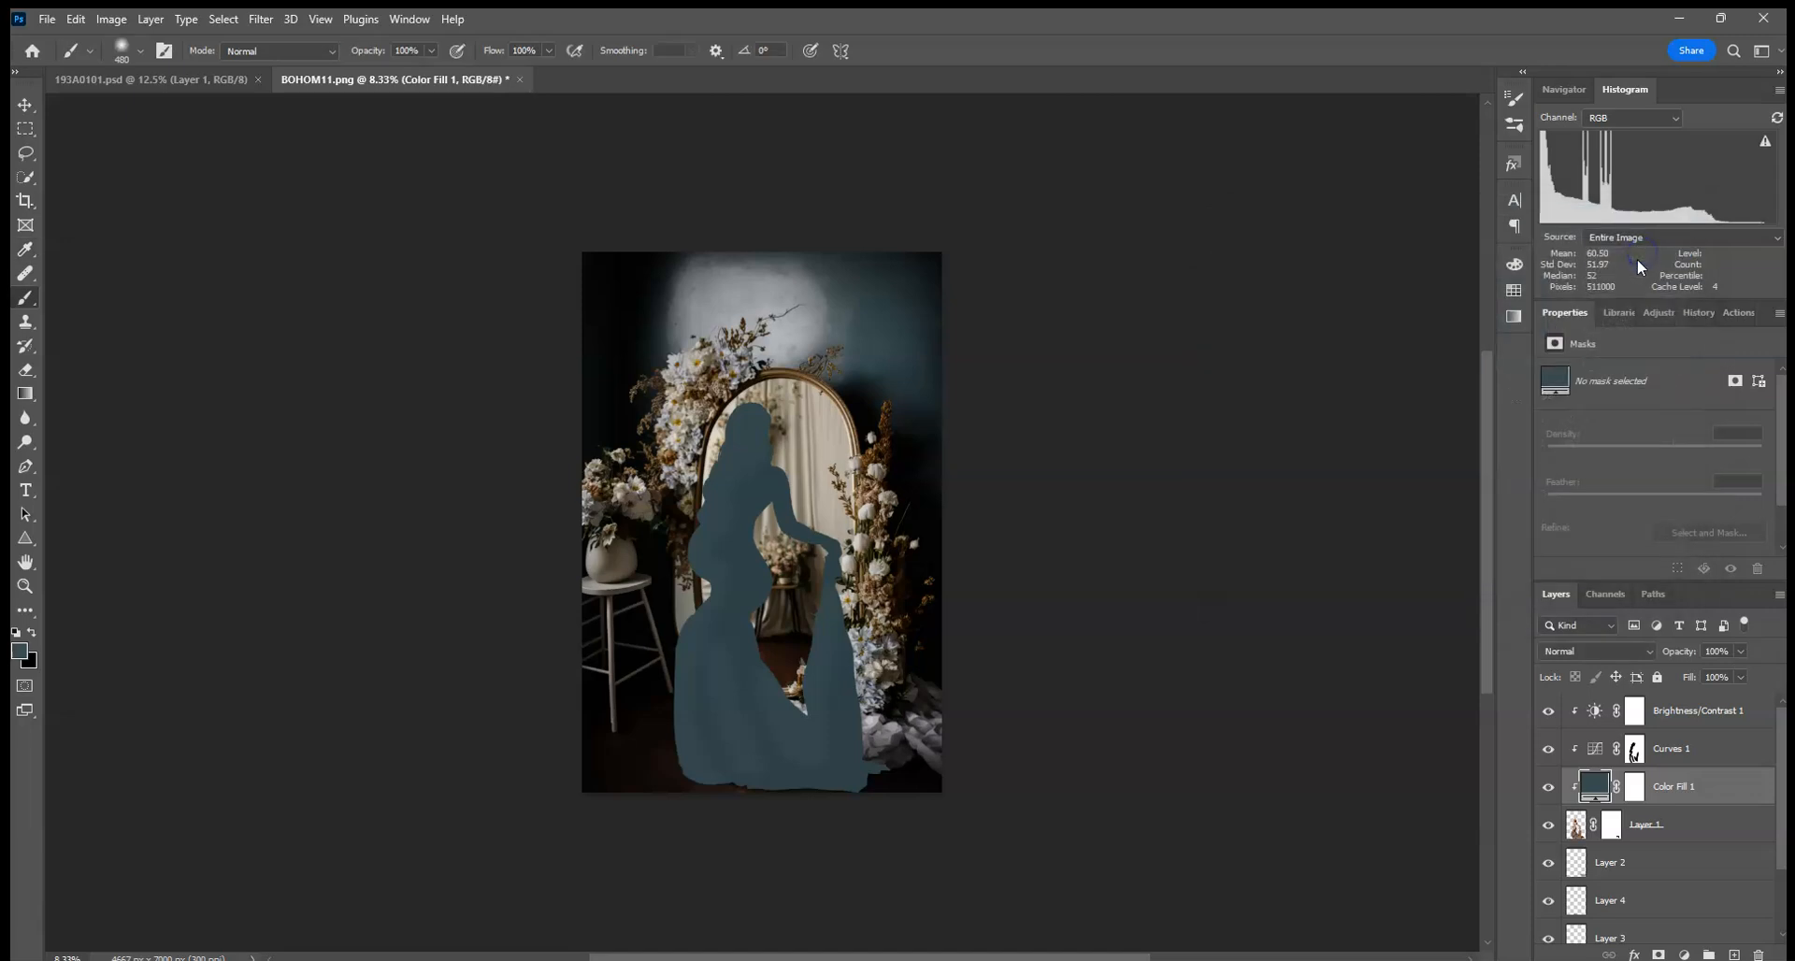
- Try blending the color fill over the woman in Soft Light mode at 11% opacity
{"action": "left_click", "coordinate": [1638, 652]}
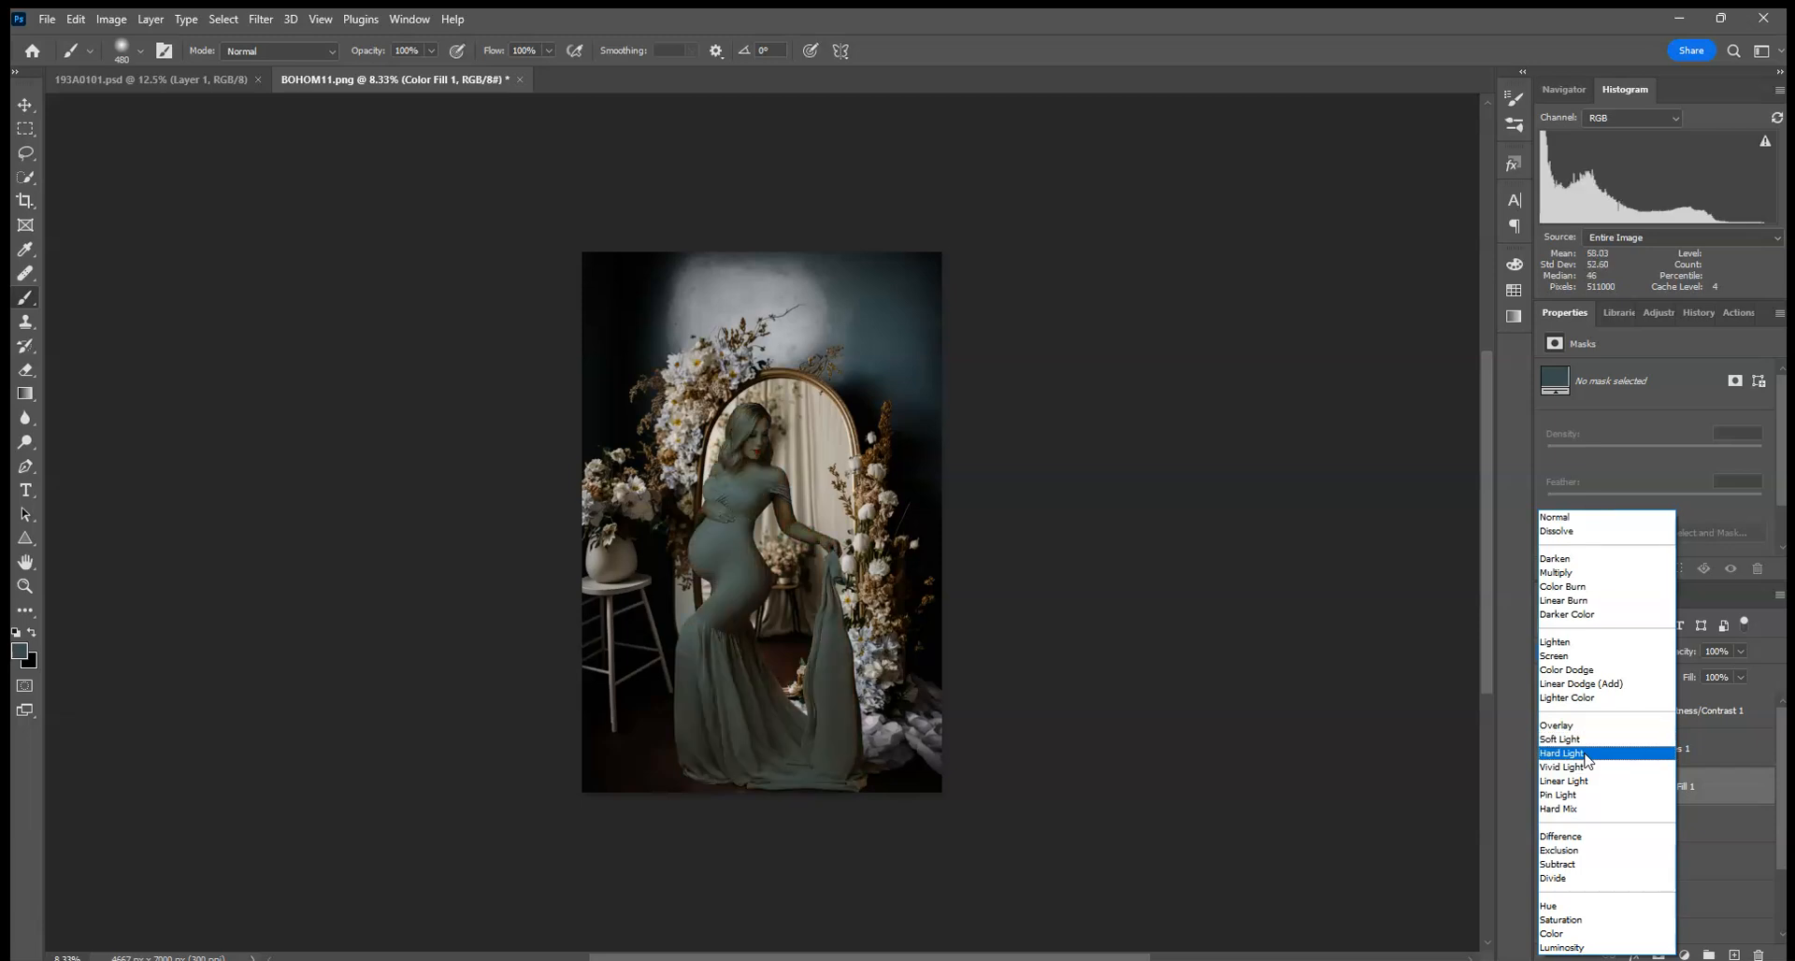
{"action": "left_click", "coordinate": [1553, 516]}
{"action": "left_click", "coordinate": [1740, 651]}
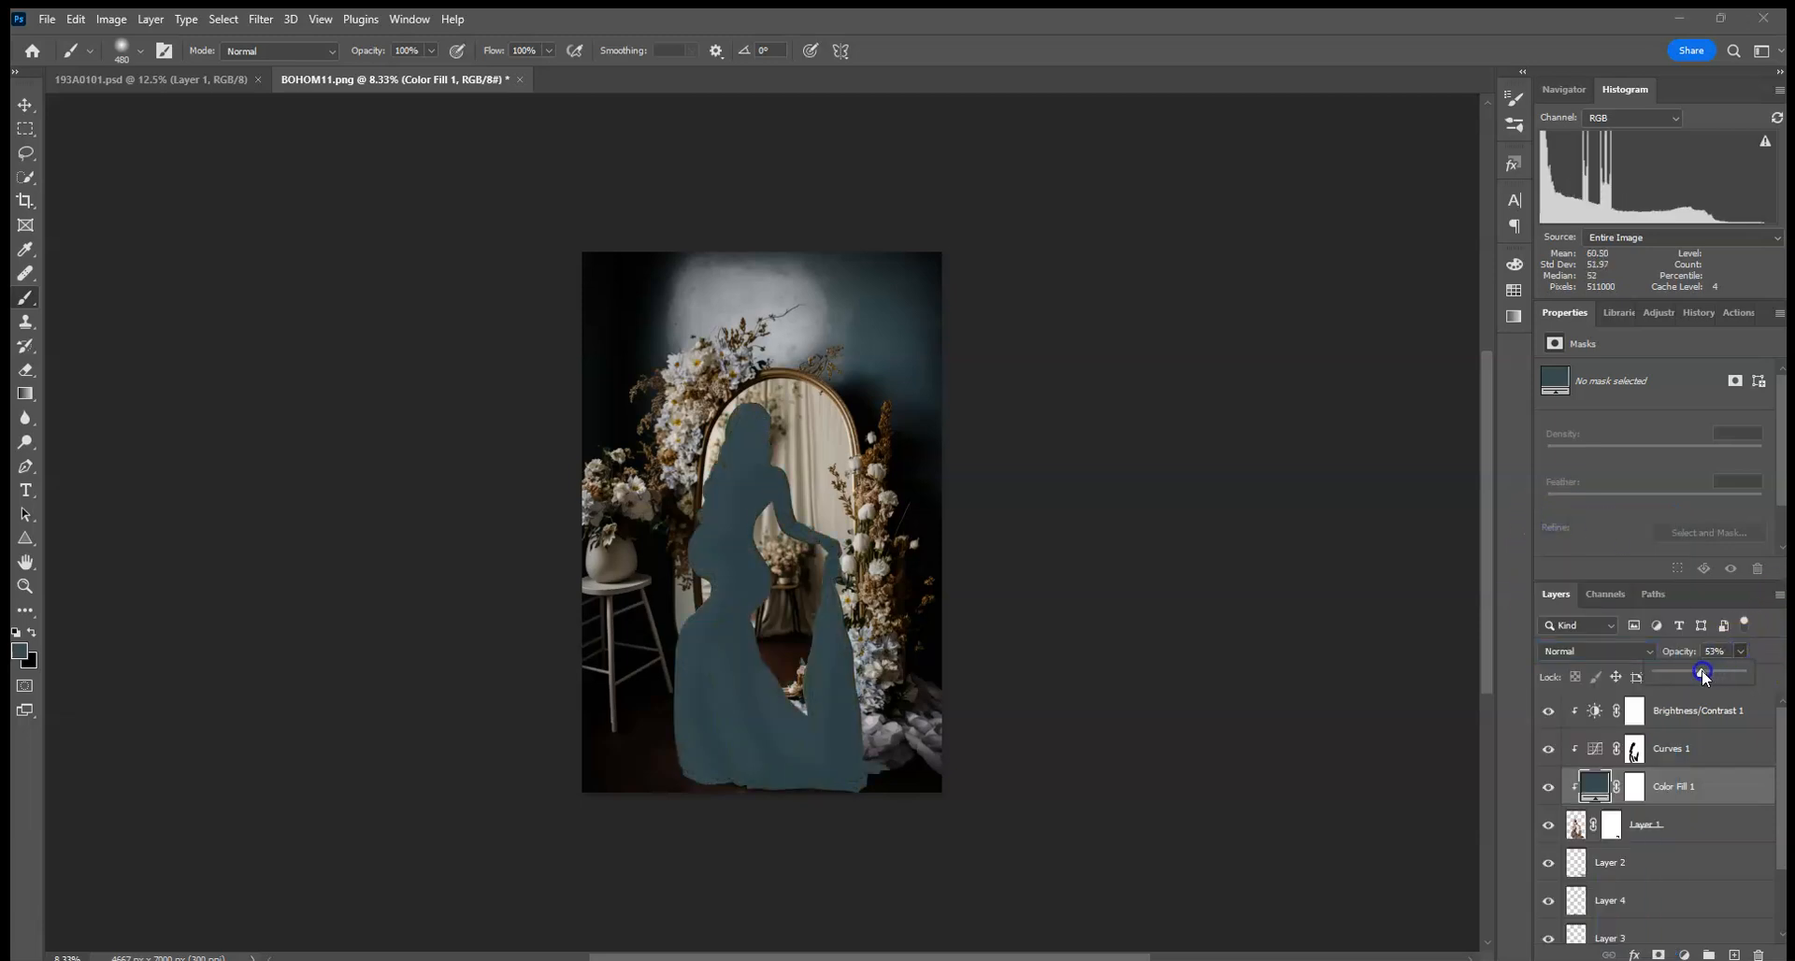
{"action": "left_click_drag", "start_coordinate": [1702, 673], "coordinate": [1651, 687]}
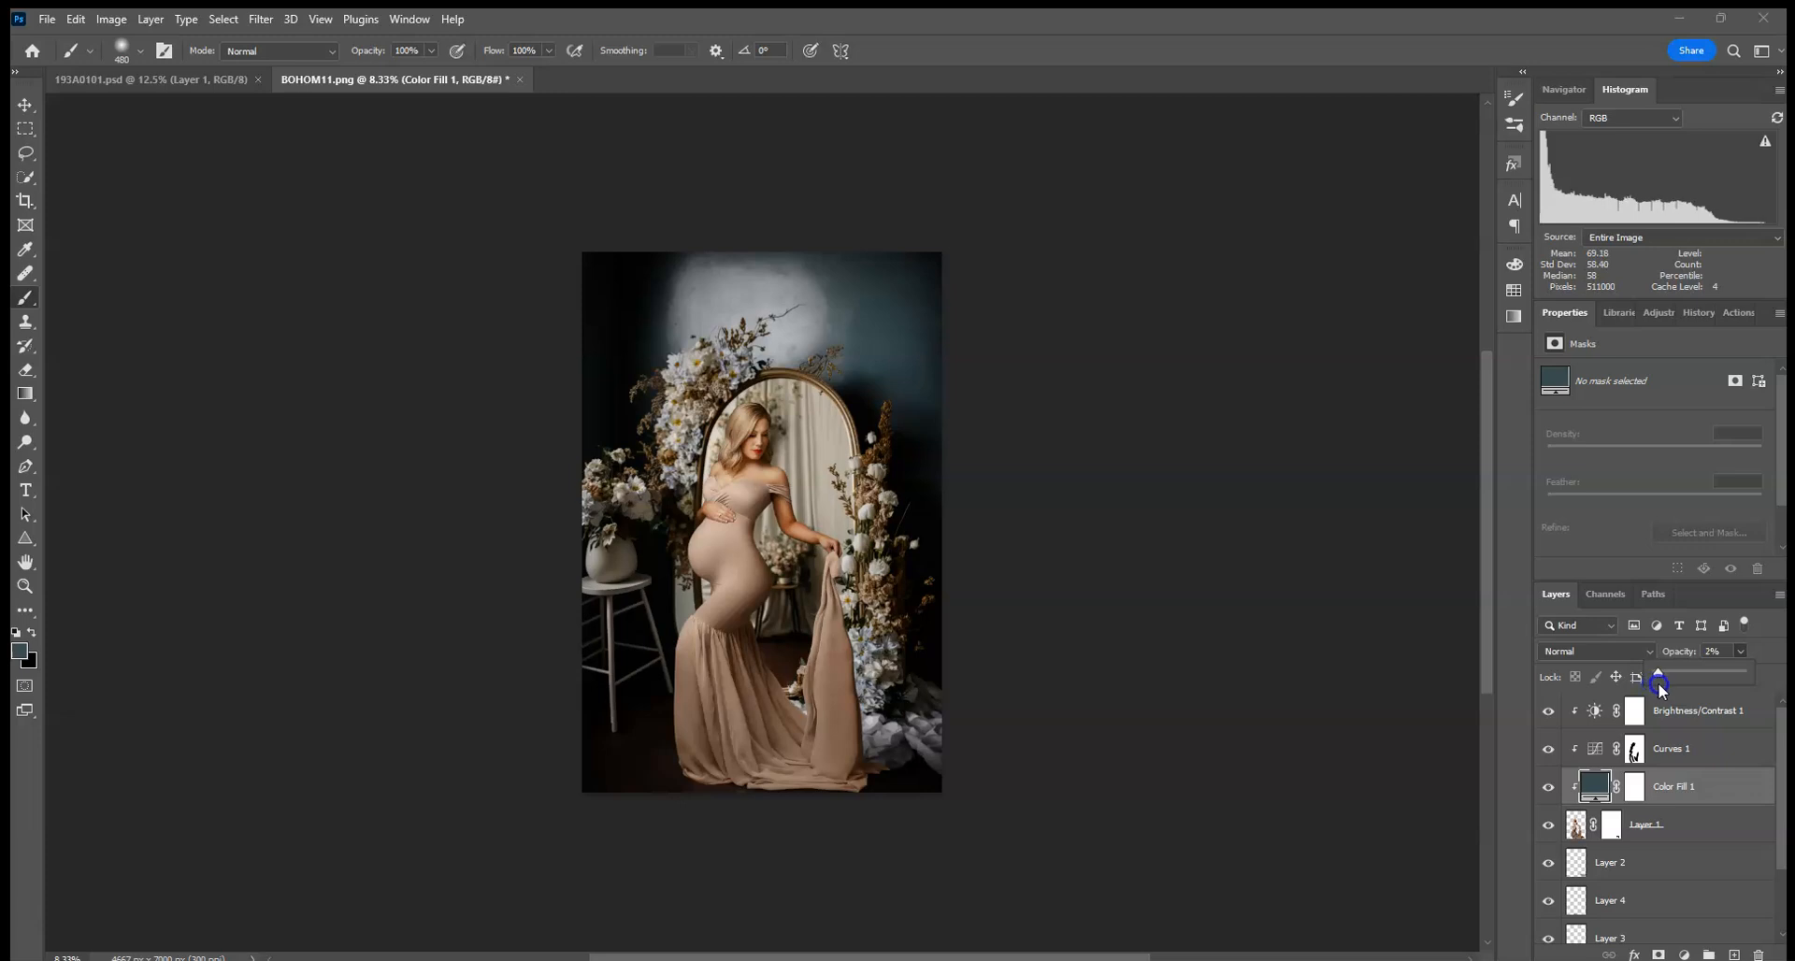
{"action": "left_click", "coordinate": [1598, 651]}
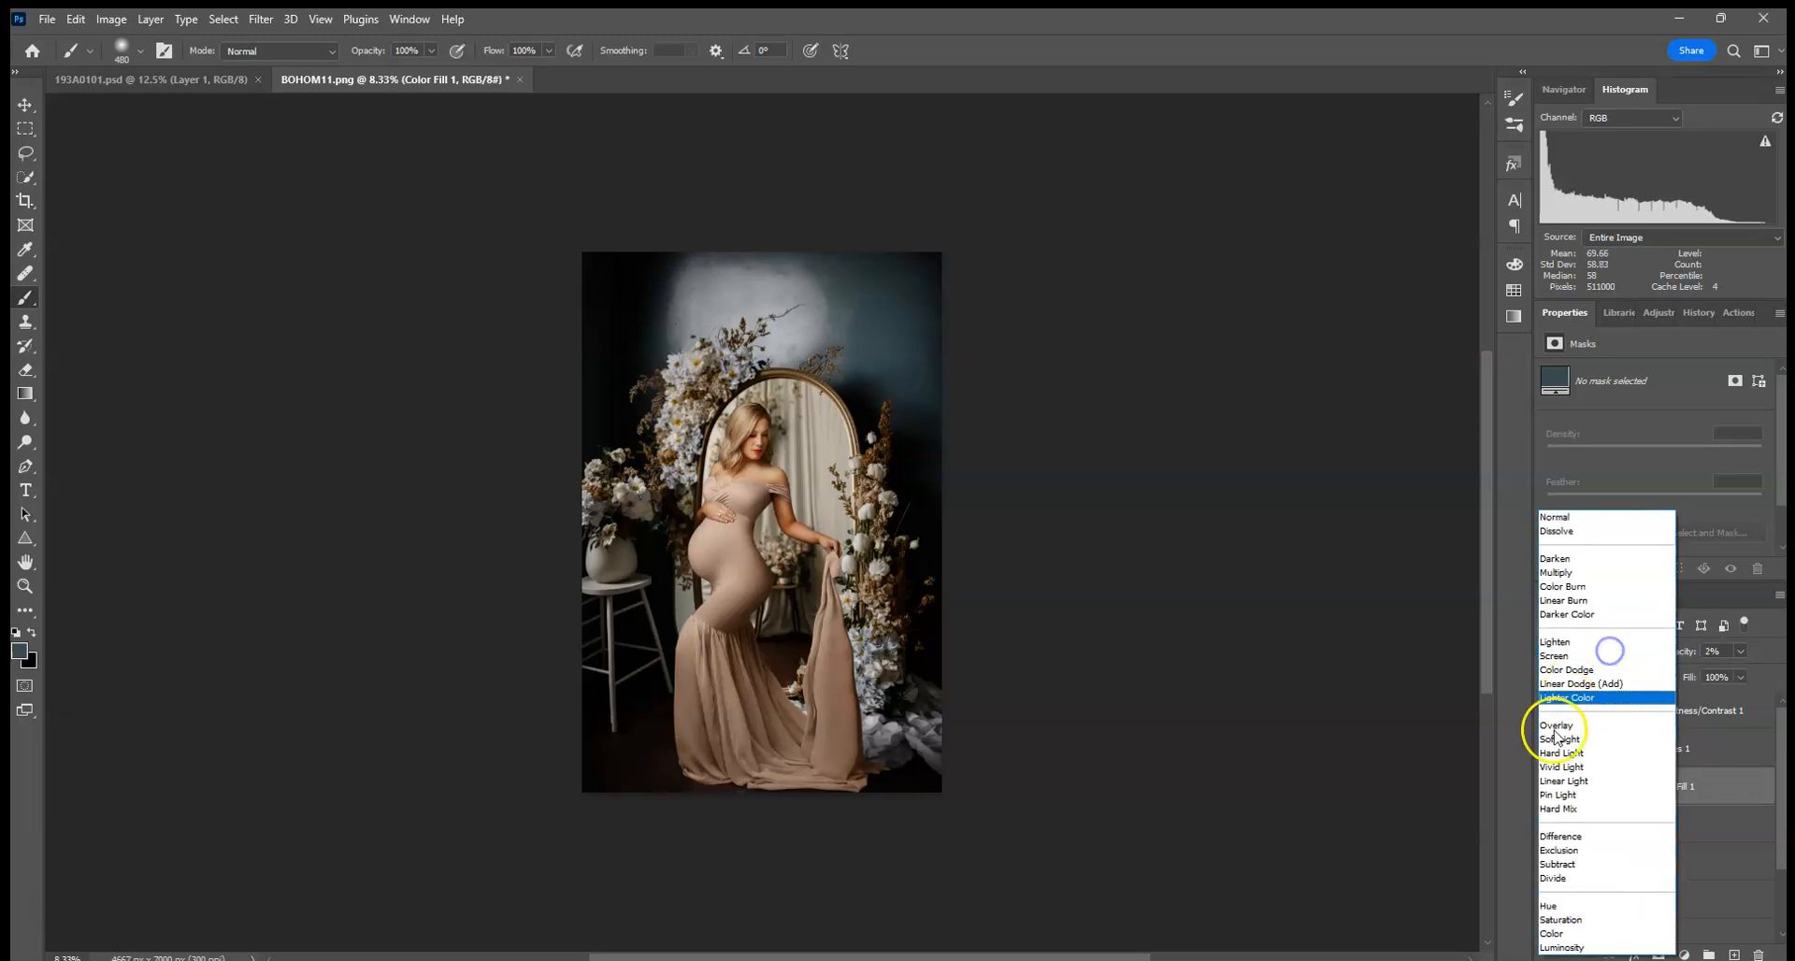
{"action": "left_click", "coordinate": [1553, 738]}
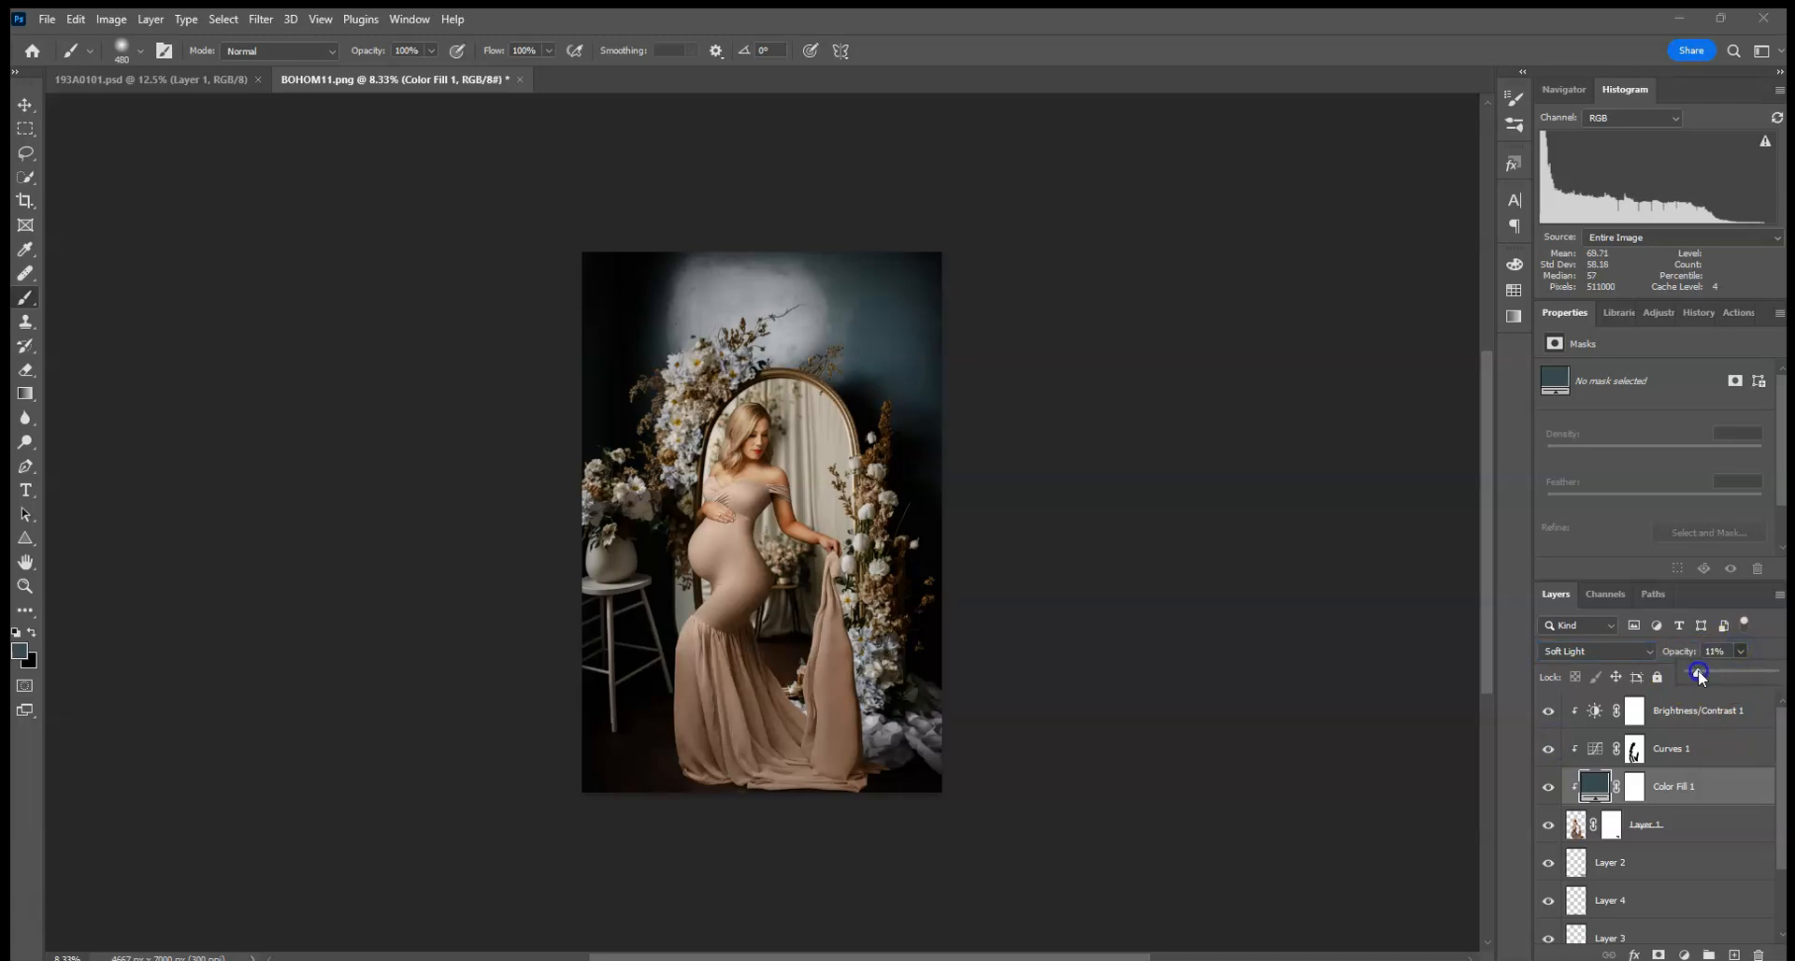
{"action": "key", "text": "ctrl+plus"}
{"action": "key", "text": "ctrl+plus"}
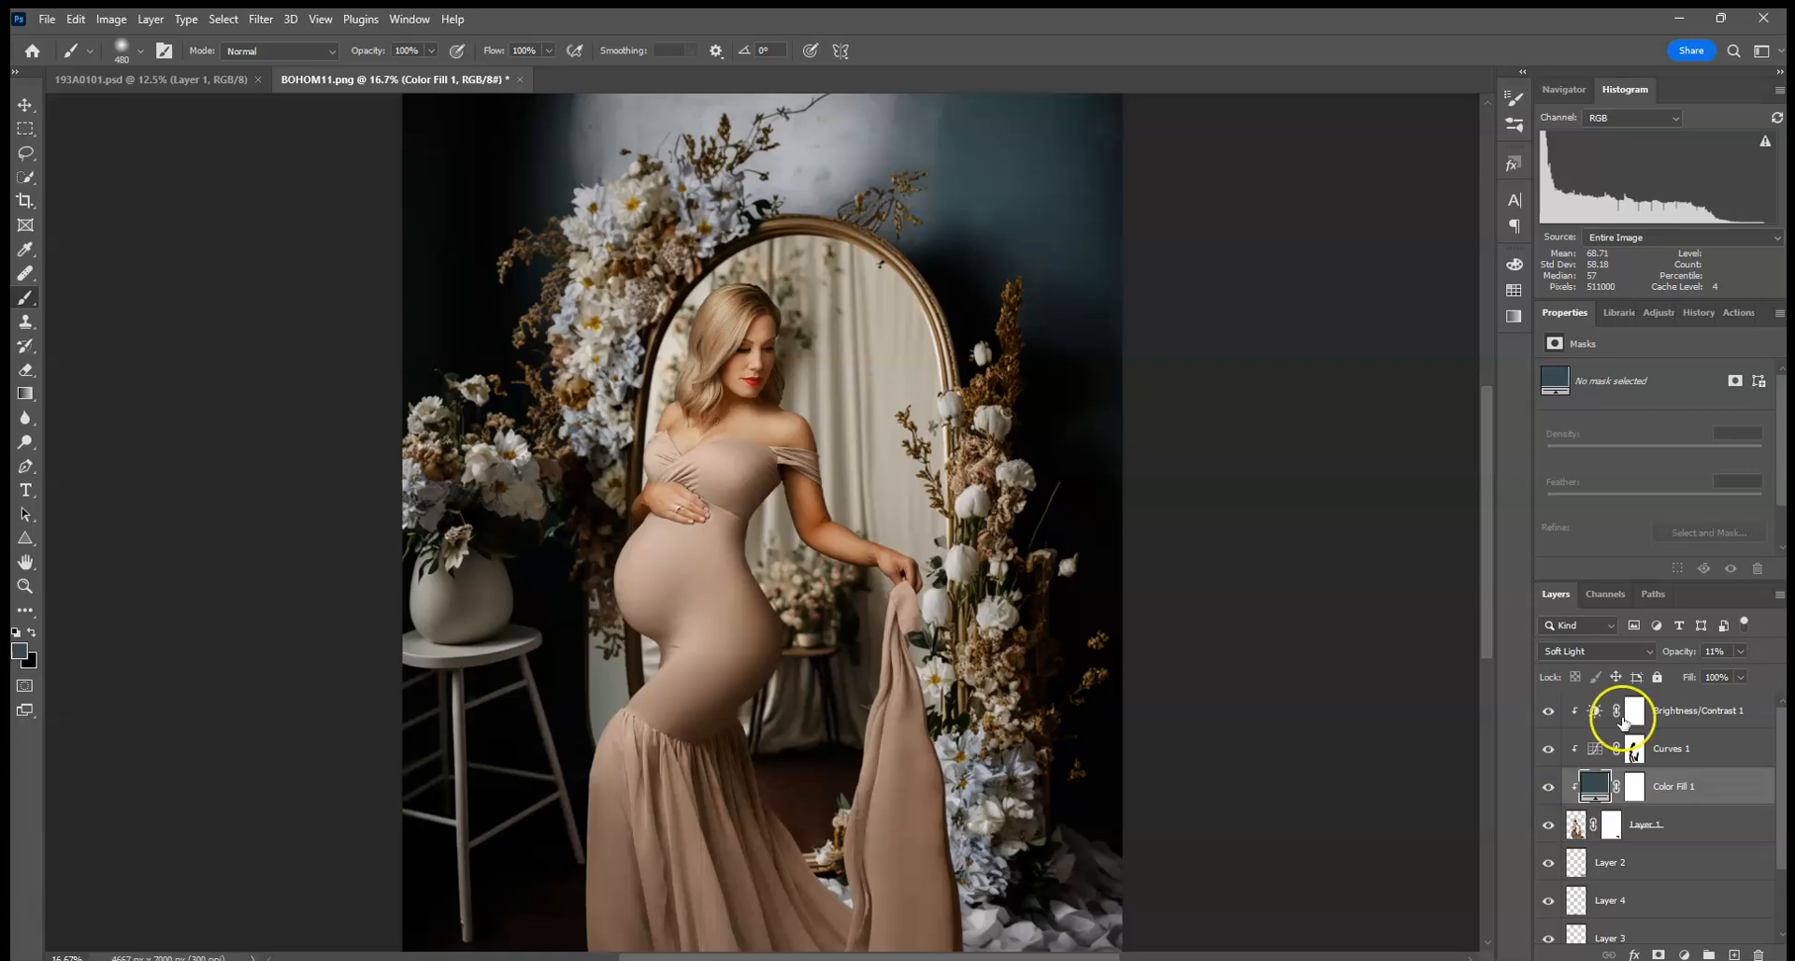
- Reset the color fill's blend mode to Normal and delete the fill layer
{"action": "left_click", "coordinate": [1597, 650]}
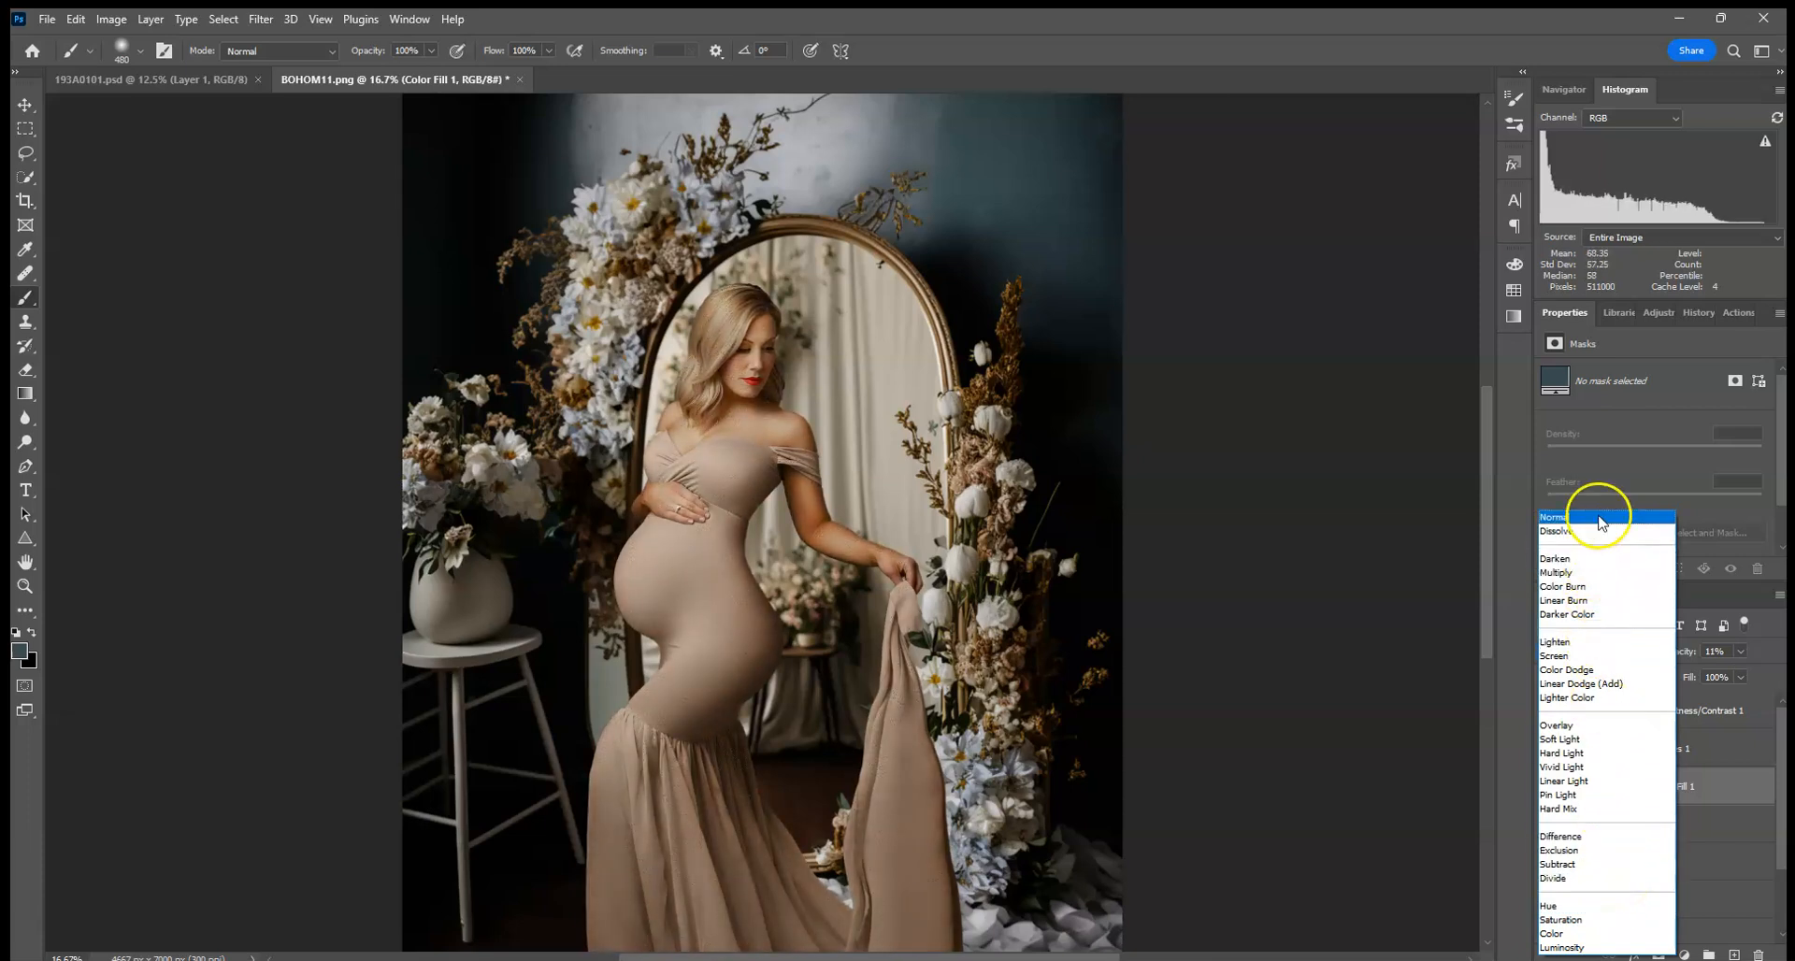
{"action": "left_click", "coordinate": [1599, 520]}
{"action": "left_click_drag", "start_coordinate": [1704, 797], "coordinate": [1762, 955]}
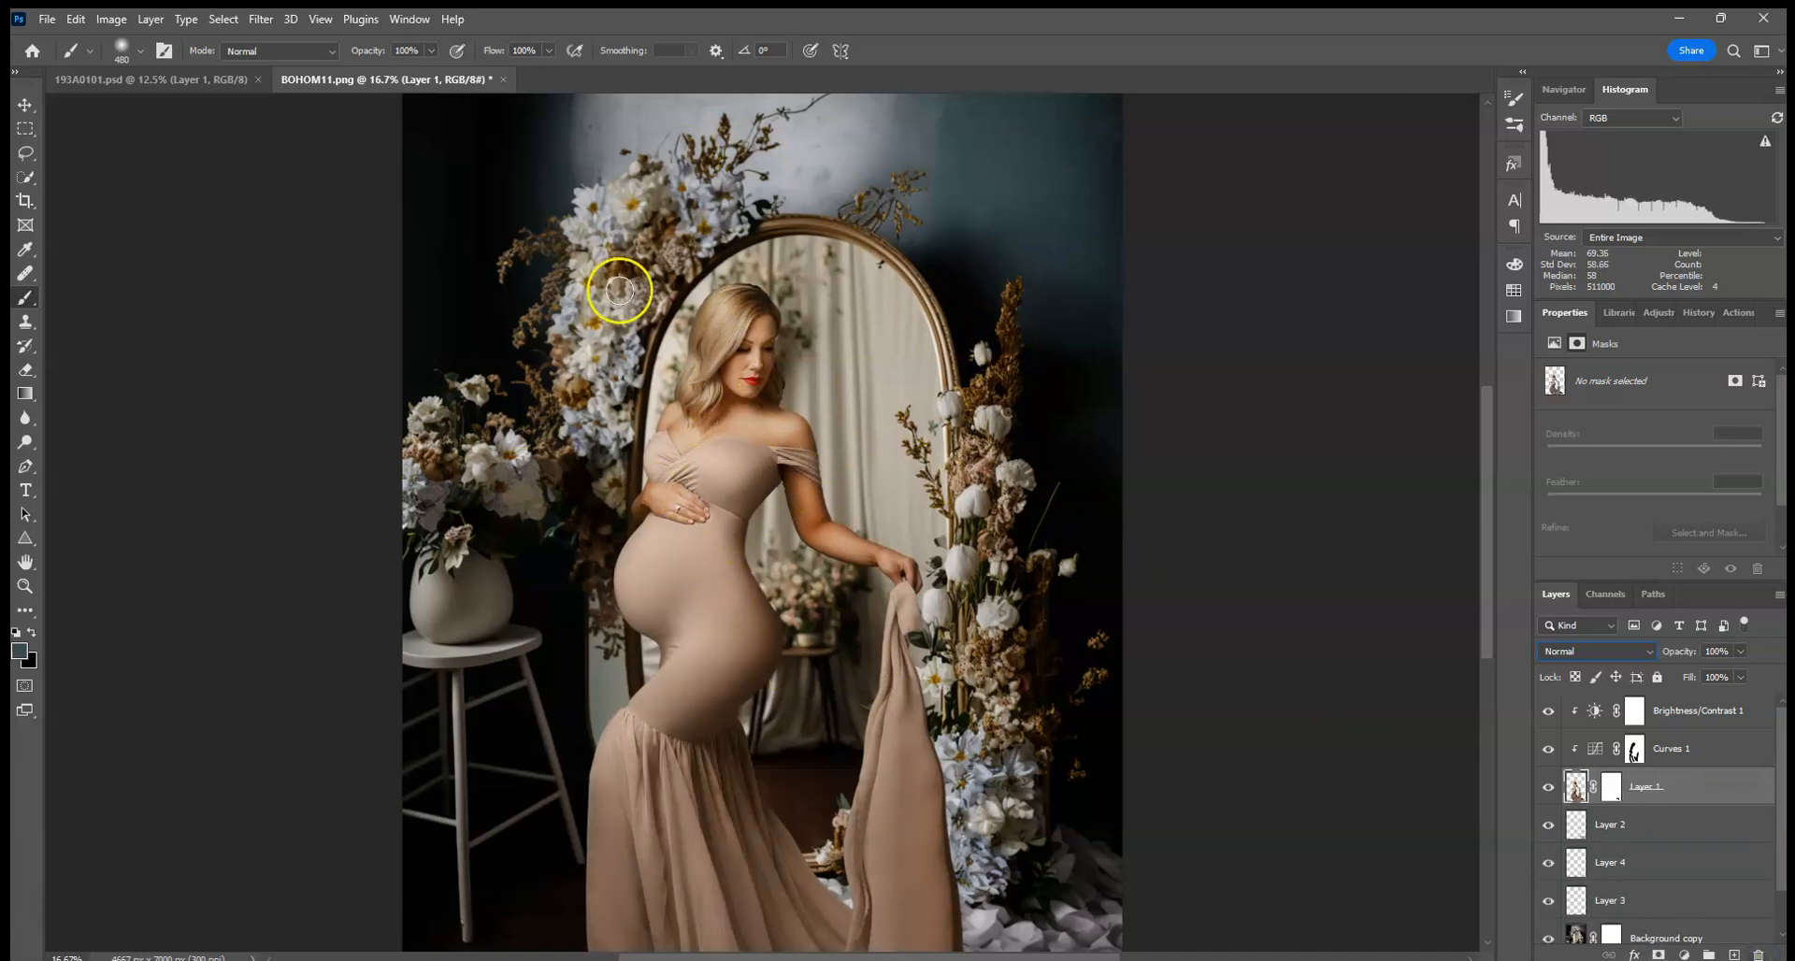
{"action": "mouse_move", "coordinate": [869, 221]}
{"action": "left_mouse_down"}
{"action": "mouse_move", "coordinate": [901, 496]}
{"action": "mouse_move", "coordinate": [1102, 340]}
{"action": "left_mouse_up"}
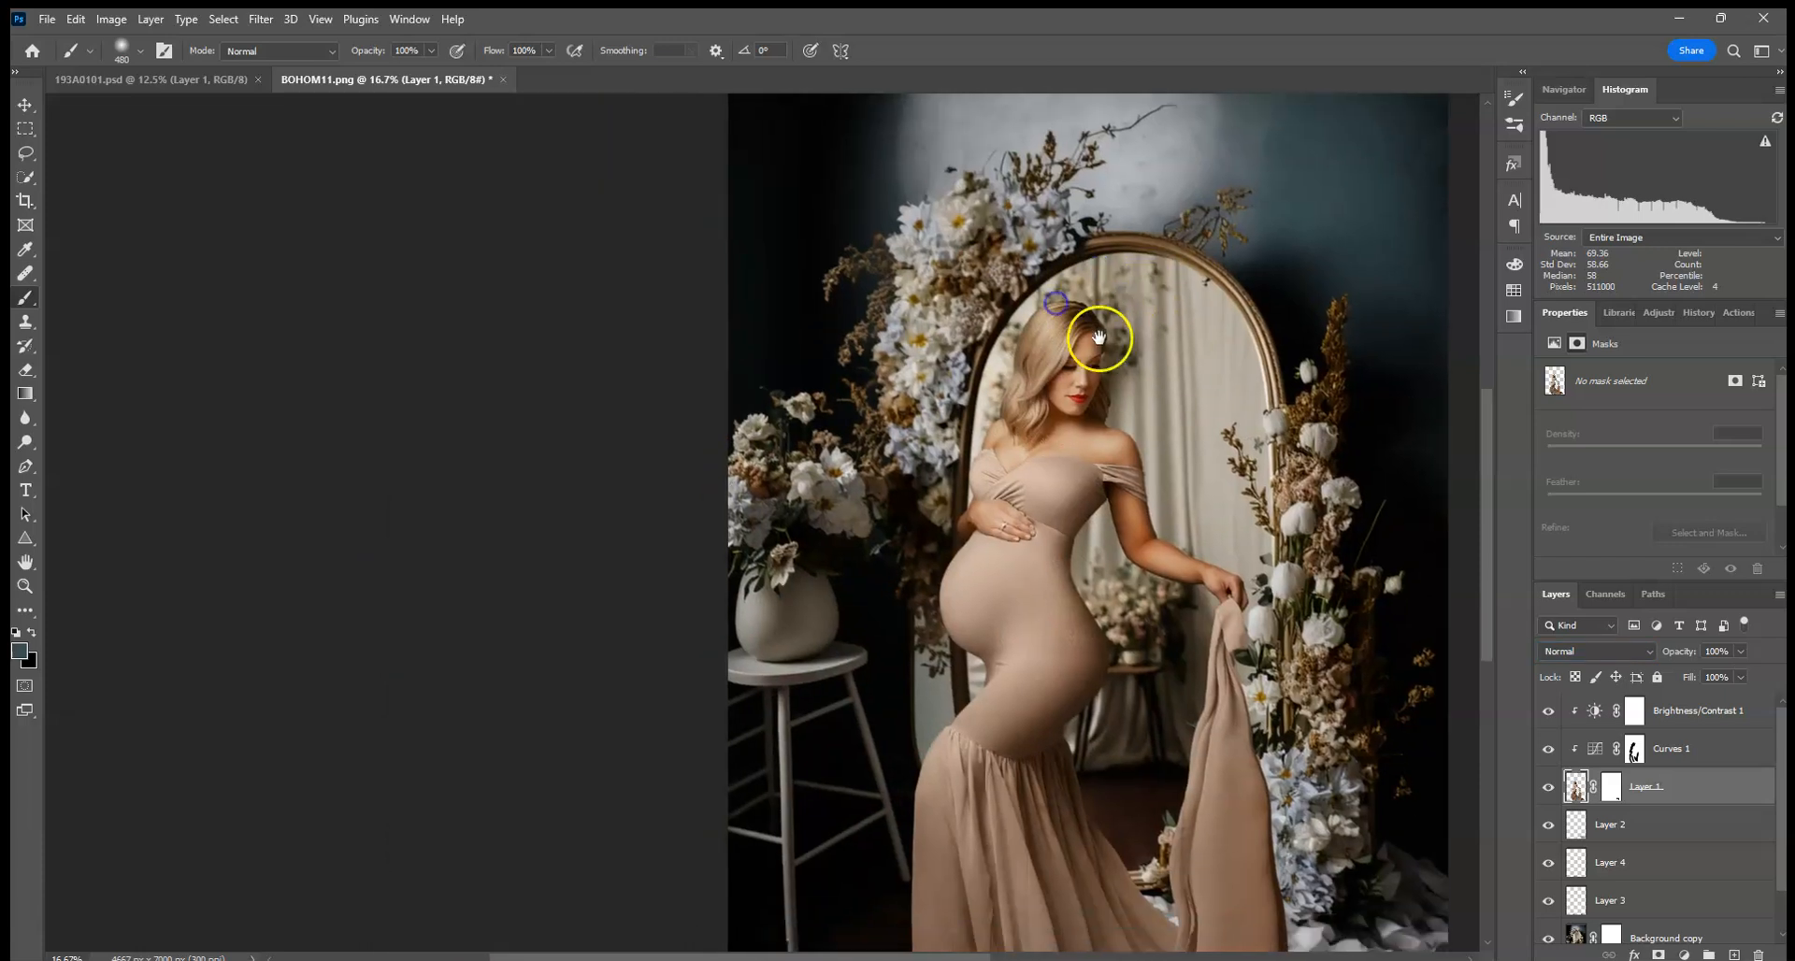
{"action": "left_click_drag", "start_coordinate": [1085, 461], "coordinate": [716, 349]}
{"action": "key", "text": "ctrl+minus"}
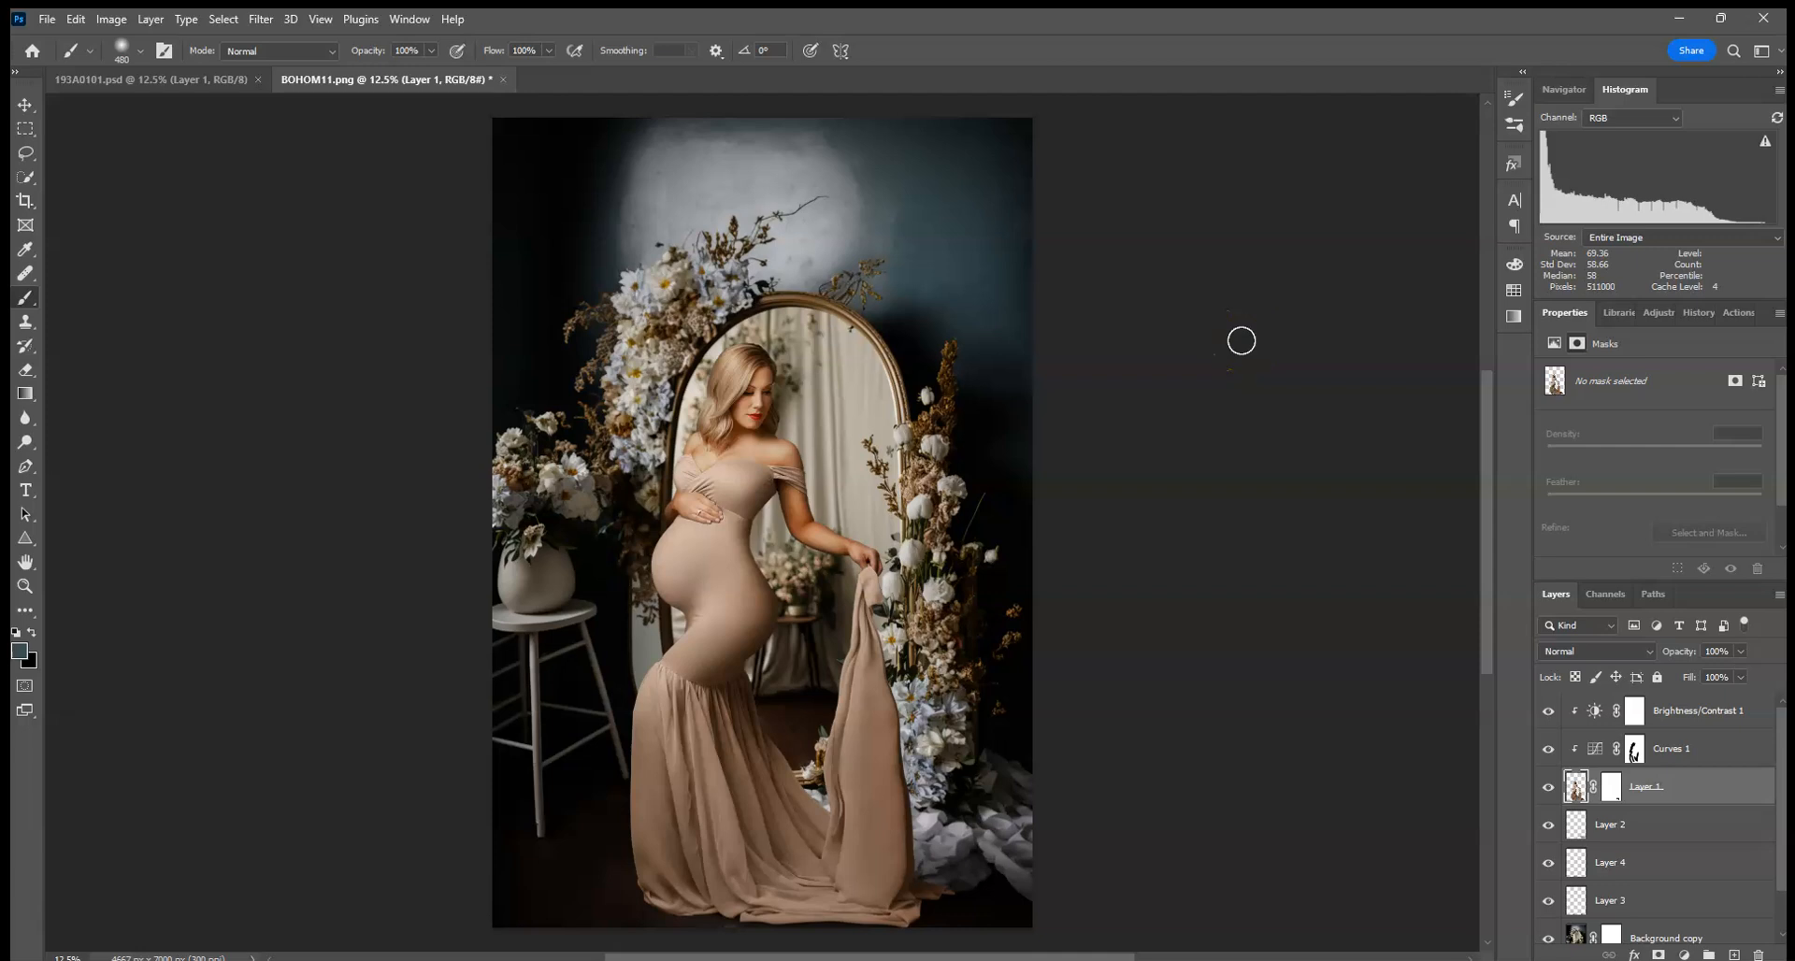
{"action": "left_click", "coordinate": [1242, 379]}
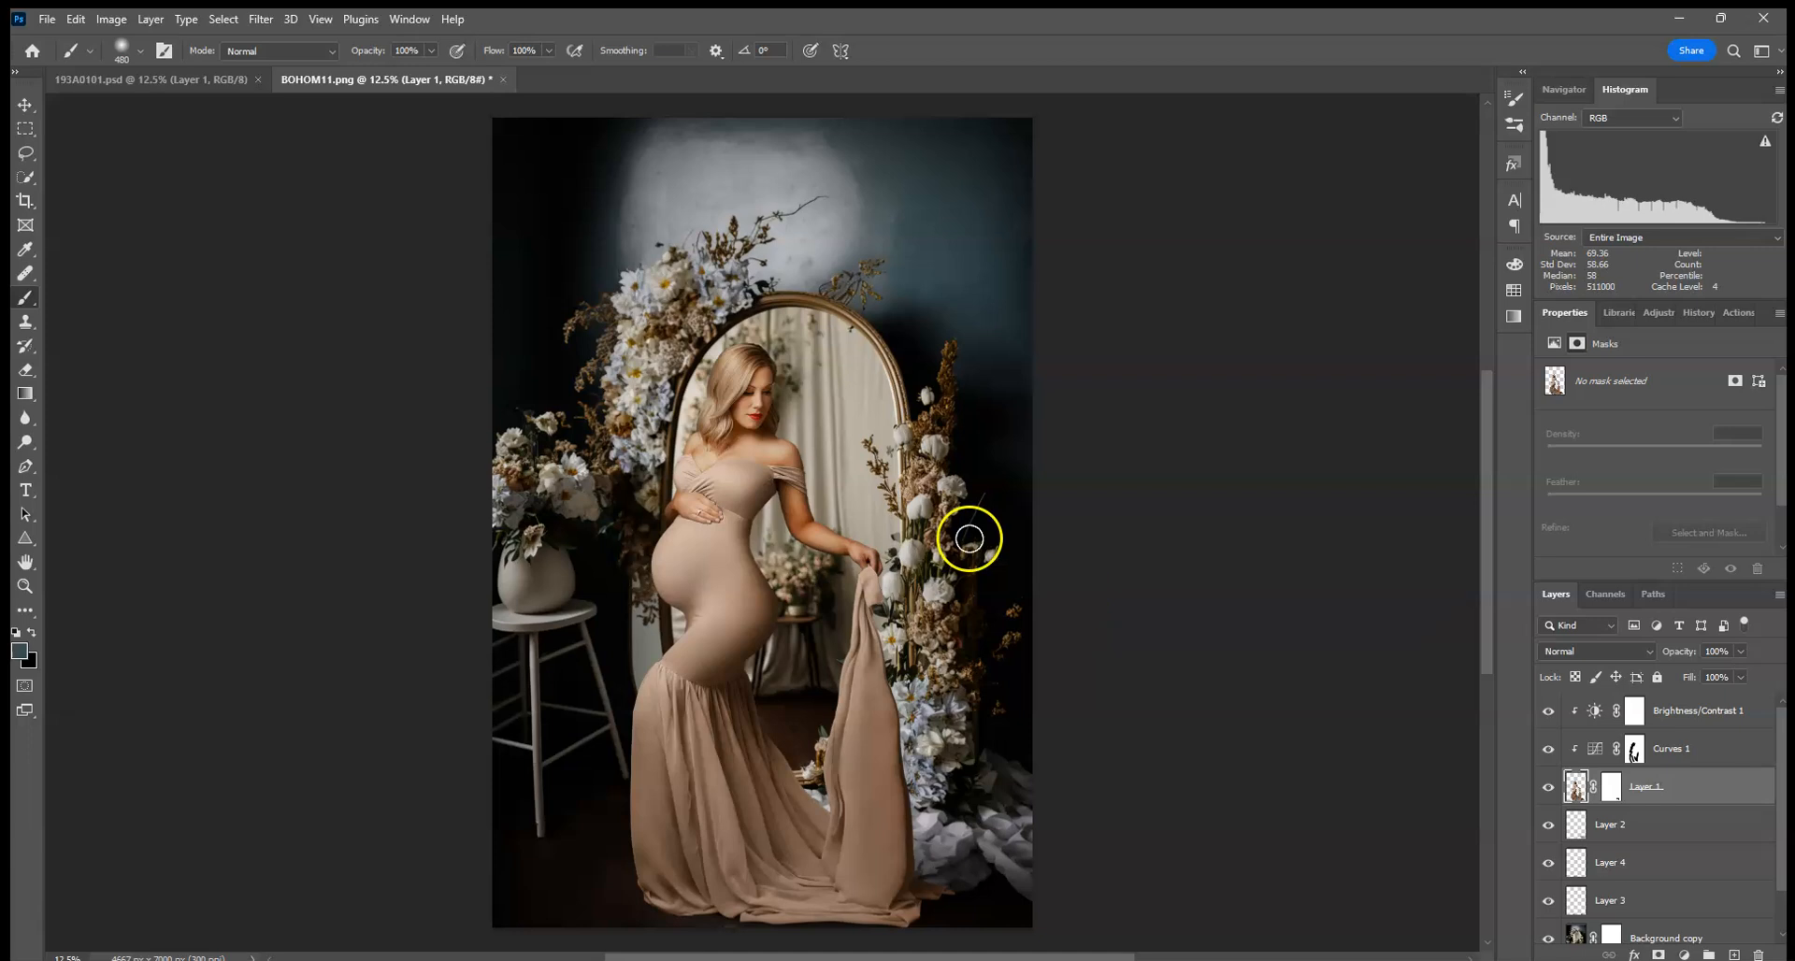
- Flatten the whole composite into a single background layer
{"action": "scroll", "coordinate": [75, 914], "scroll_direction": "down", "scroll_amount": 1}
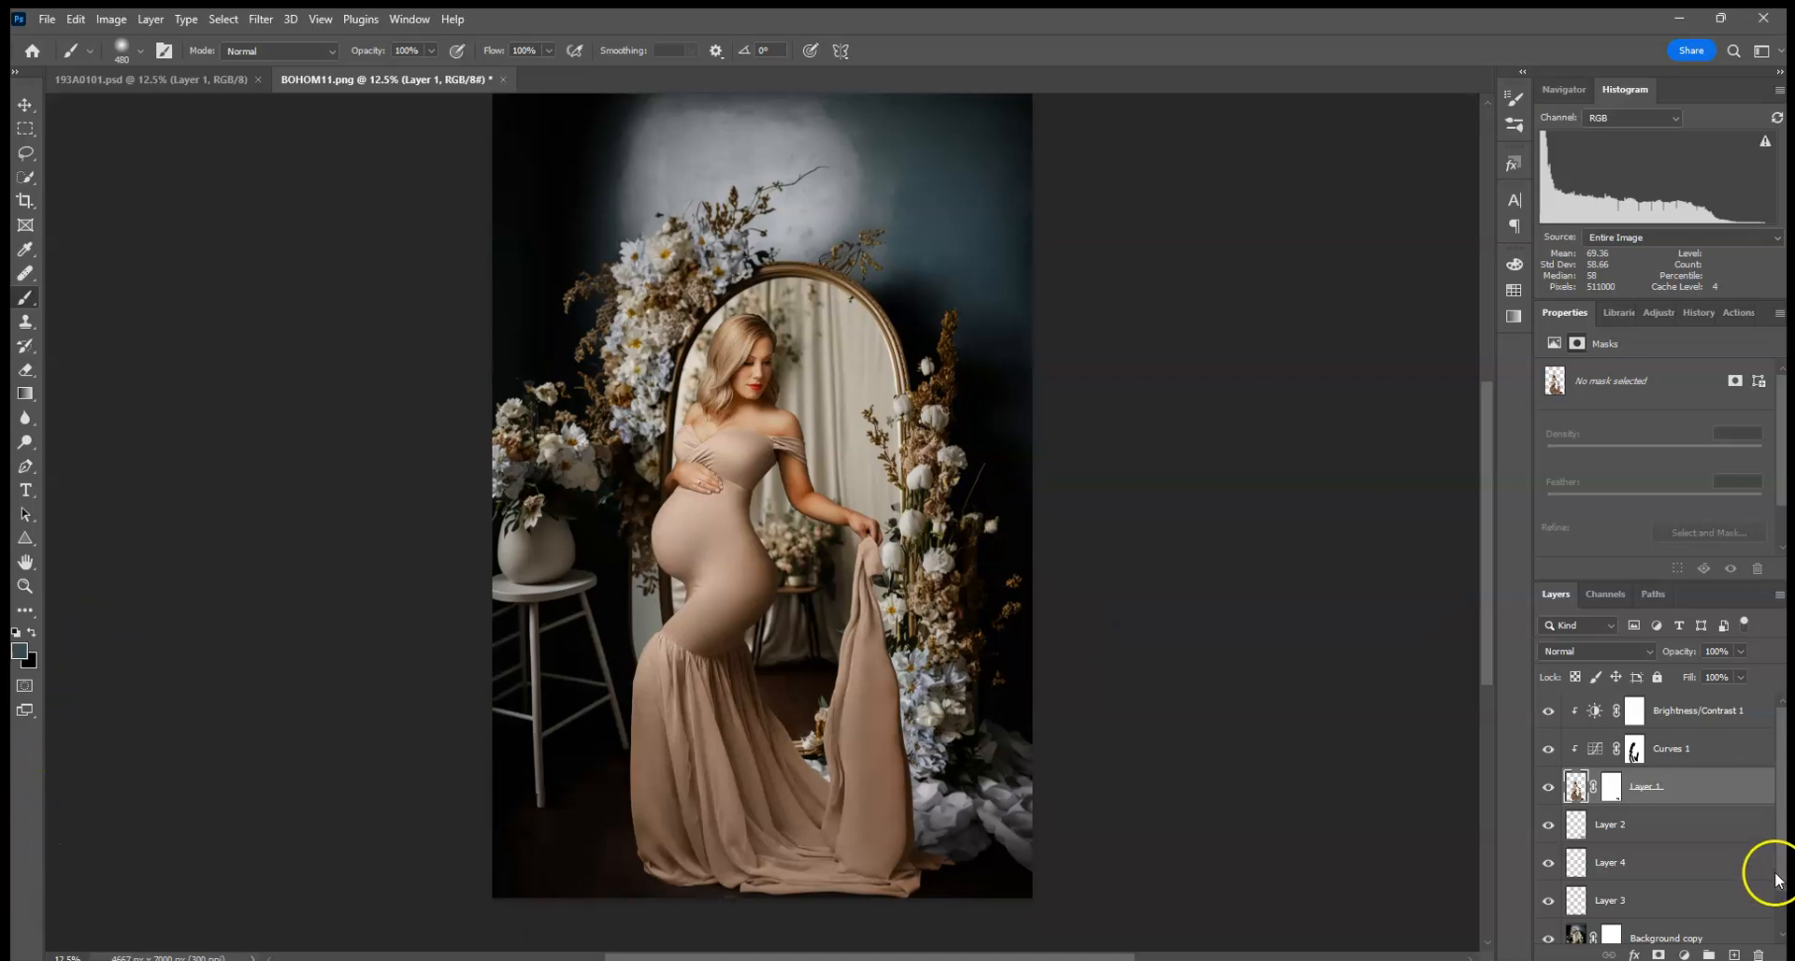
{"action": "left_click", "coordinate": [1694, 933]}
{"action": "right_click", "coordinate": [1695, 930]}
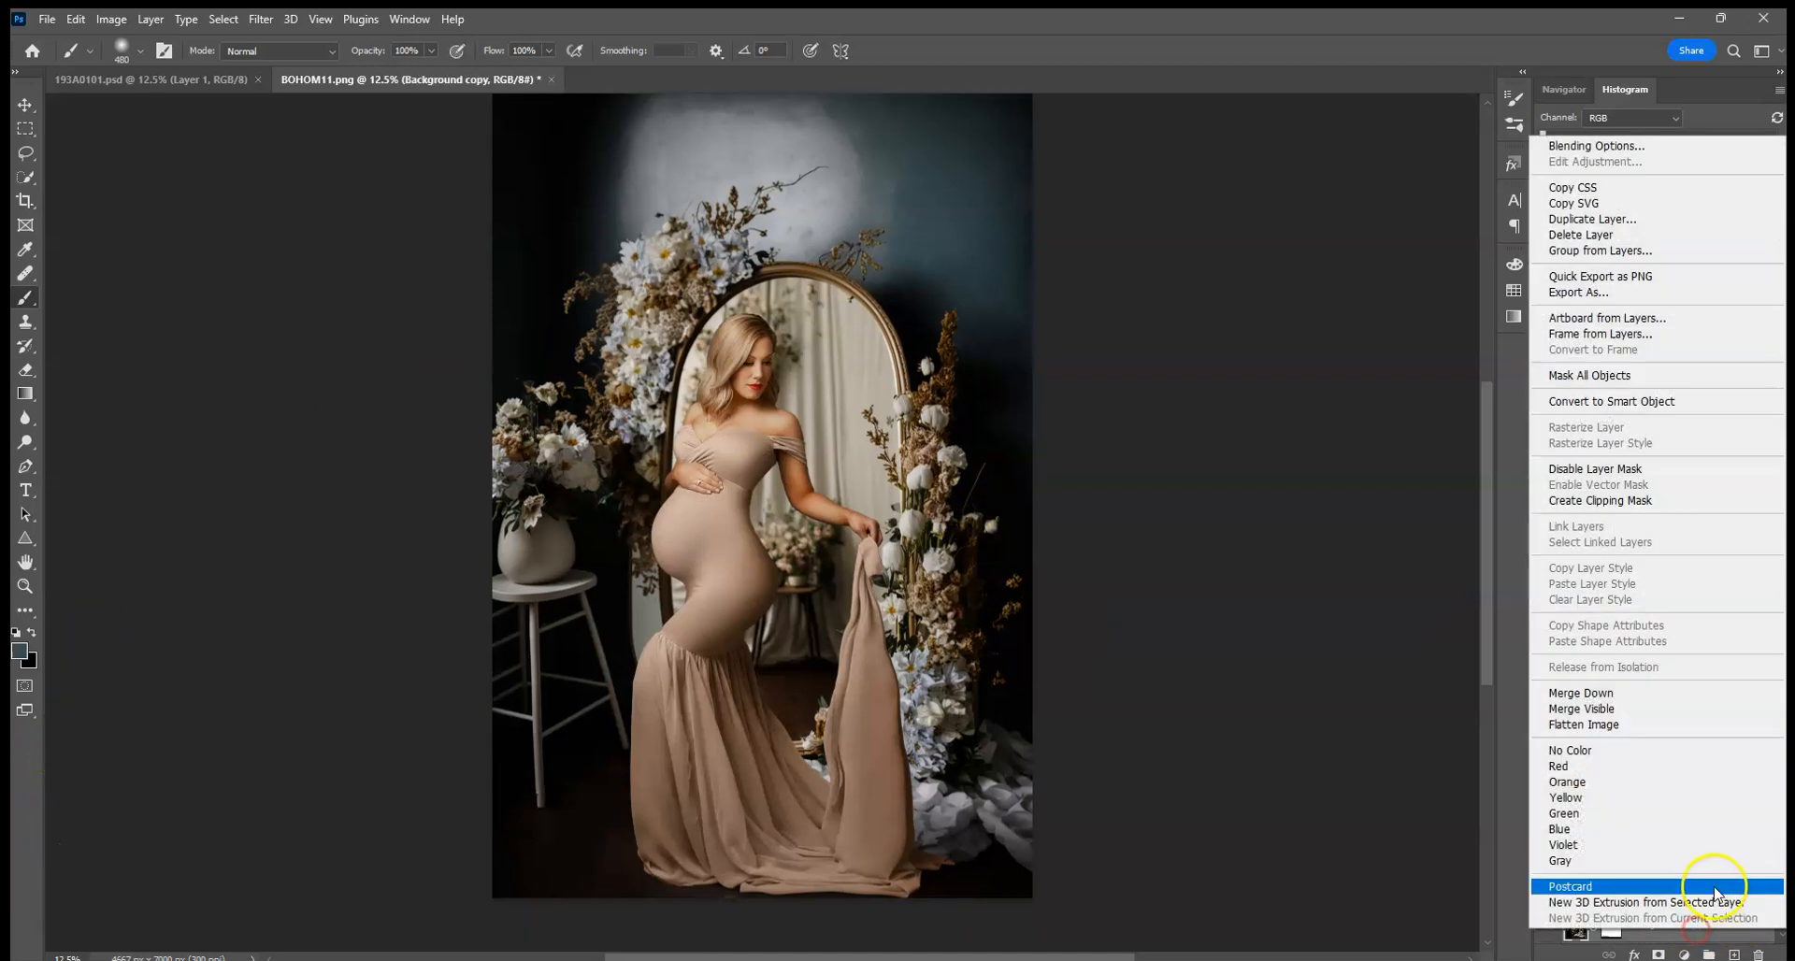
{"action": "left_click", "coordinate": [1594, 724]}
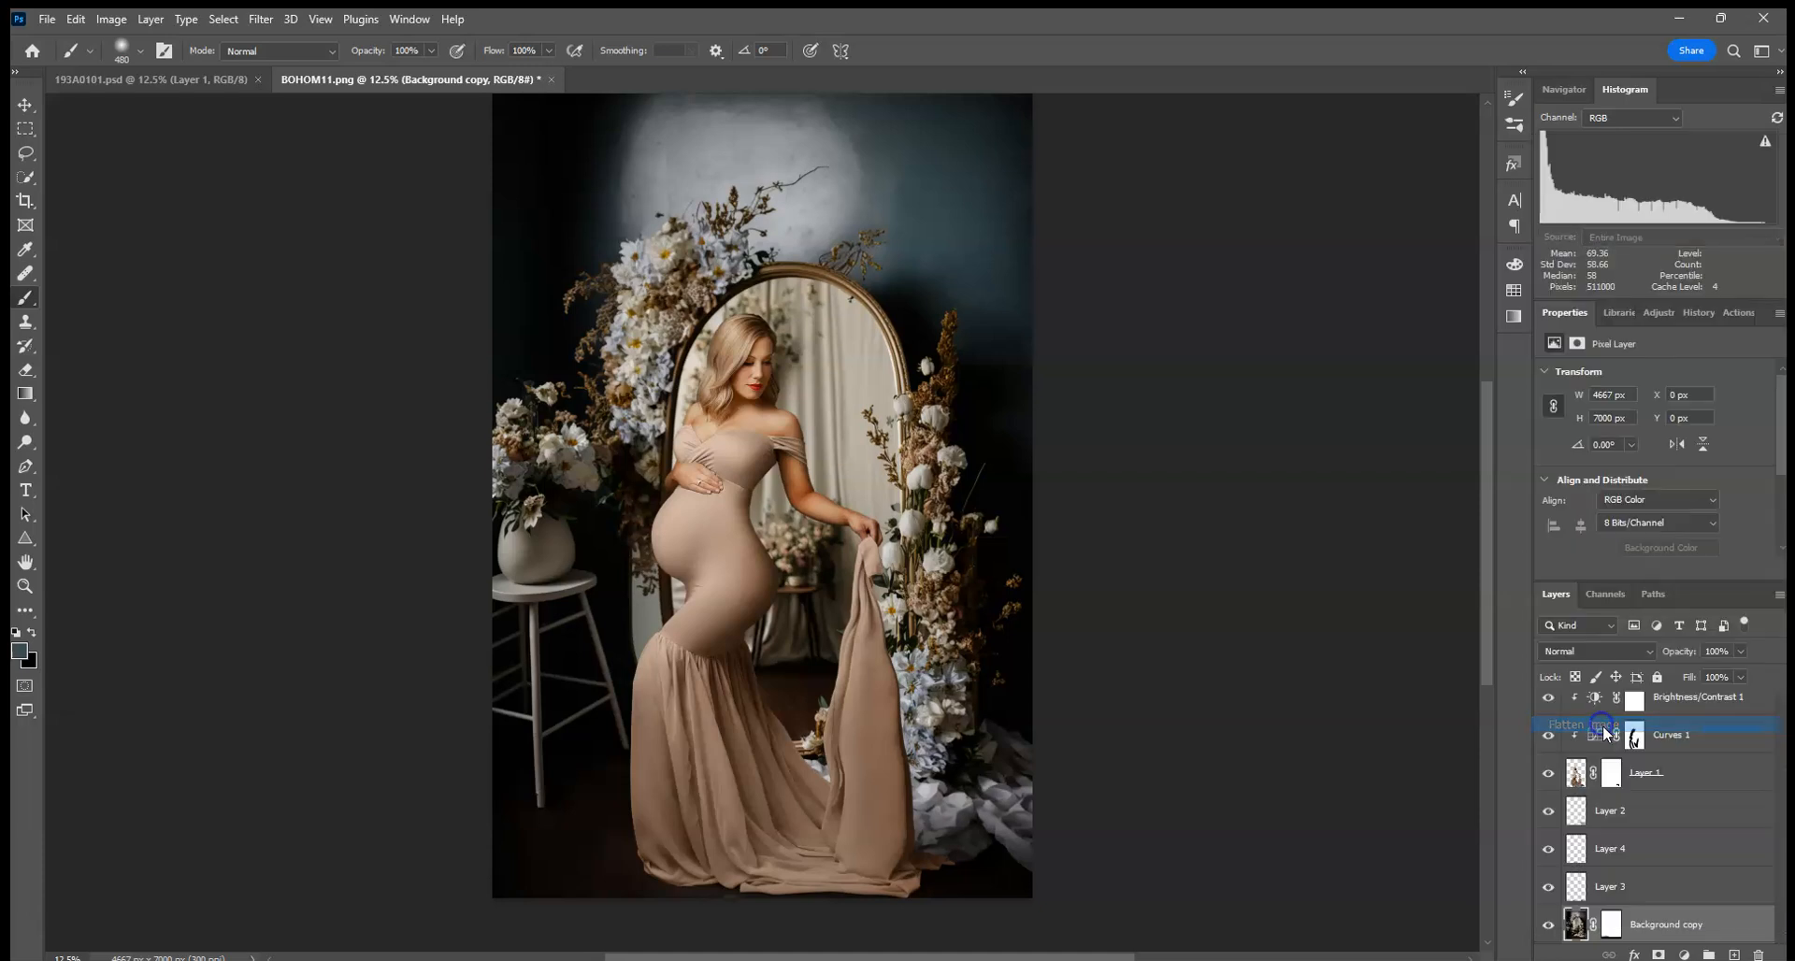
- Compare the original document state in the history with the flattened final image and return to the flattened state
{"action": "left_click", "coordinate": [1695, 318]}
{"action": "mouse_move", "coordinate": [1782, 518]}
{"action": "left_mouse_down"}
{"action": "mouse_move", "coordinate": [1785, 348]}
{"action": "mouse_move", "coordinate": [1775, 520]}
{"action": "left_mouse_up"}
{"action": "left_click", "coordinate": [1732, 357]}
{"action": "left_click", "coordinate": [1657, 544]}
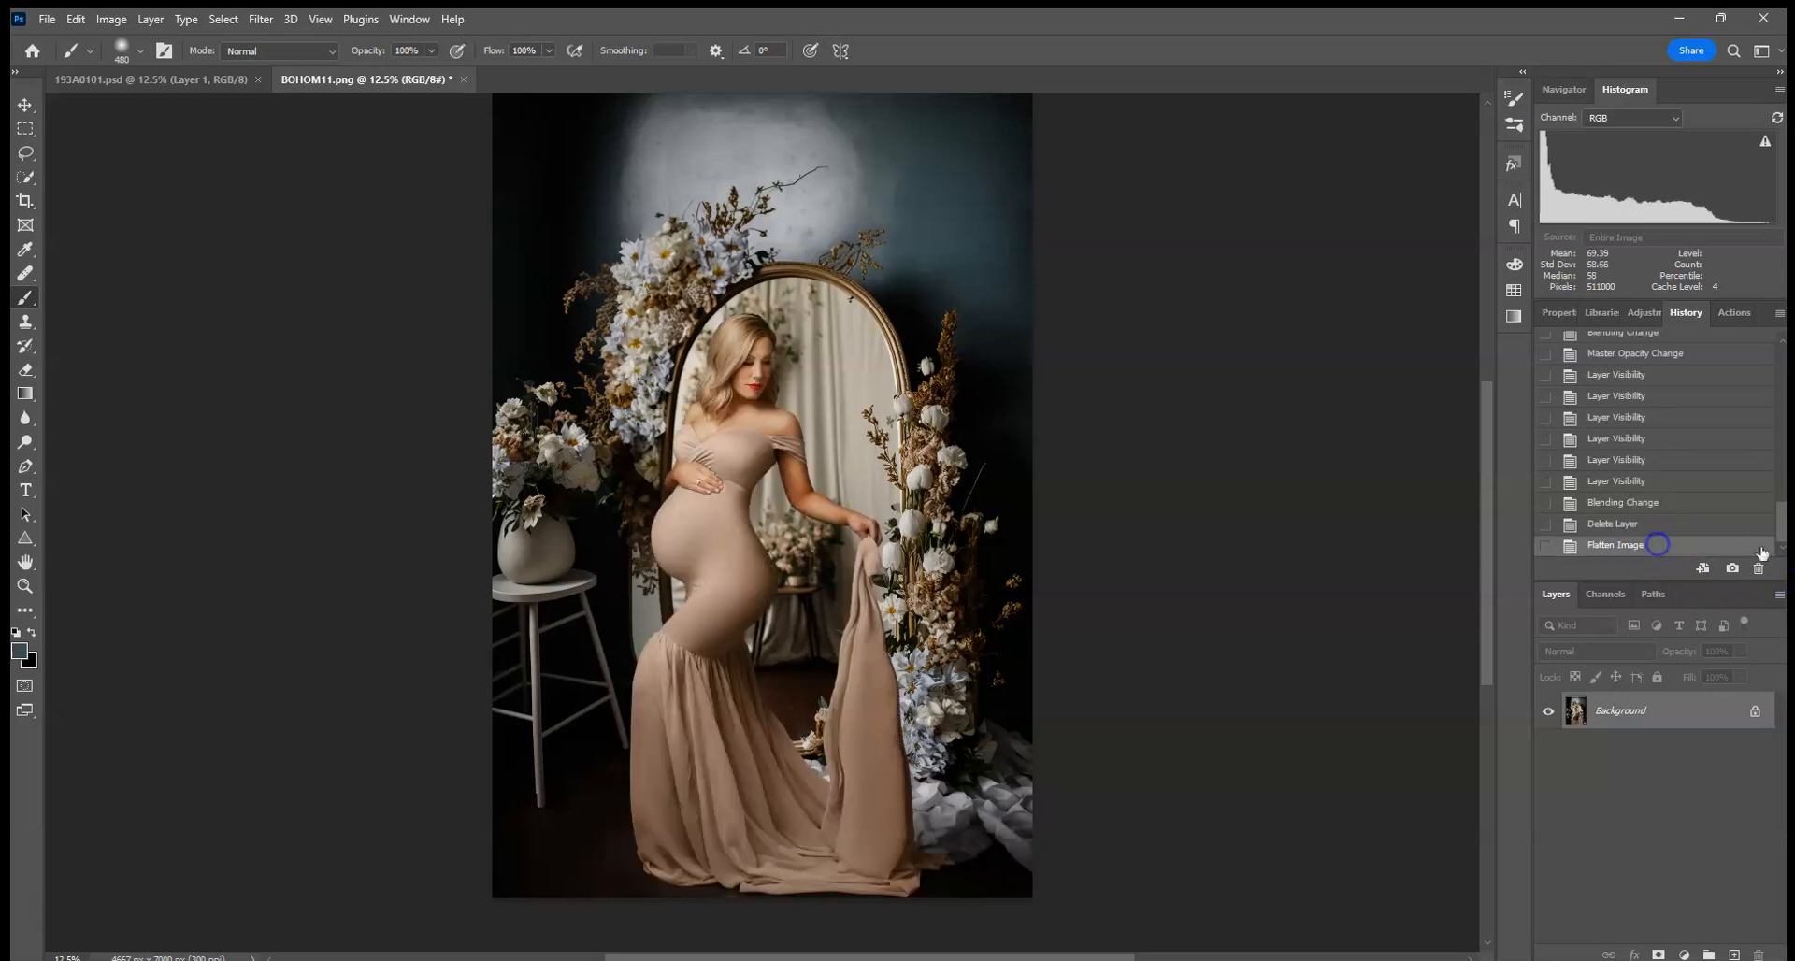